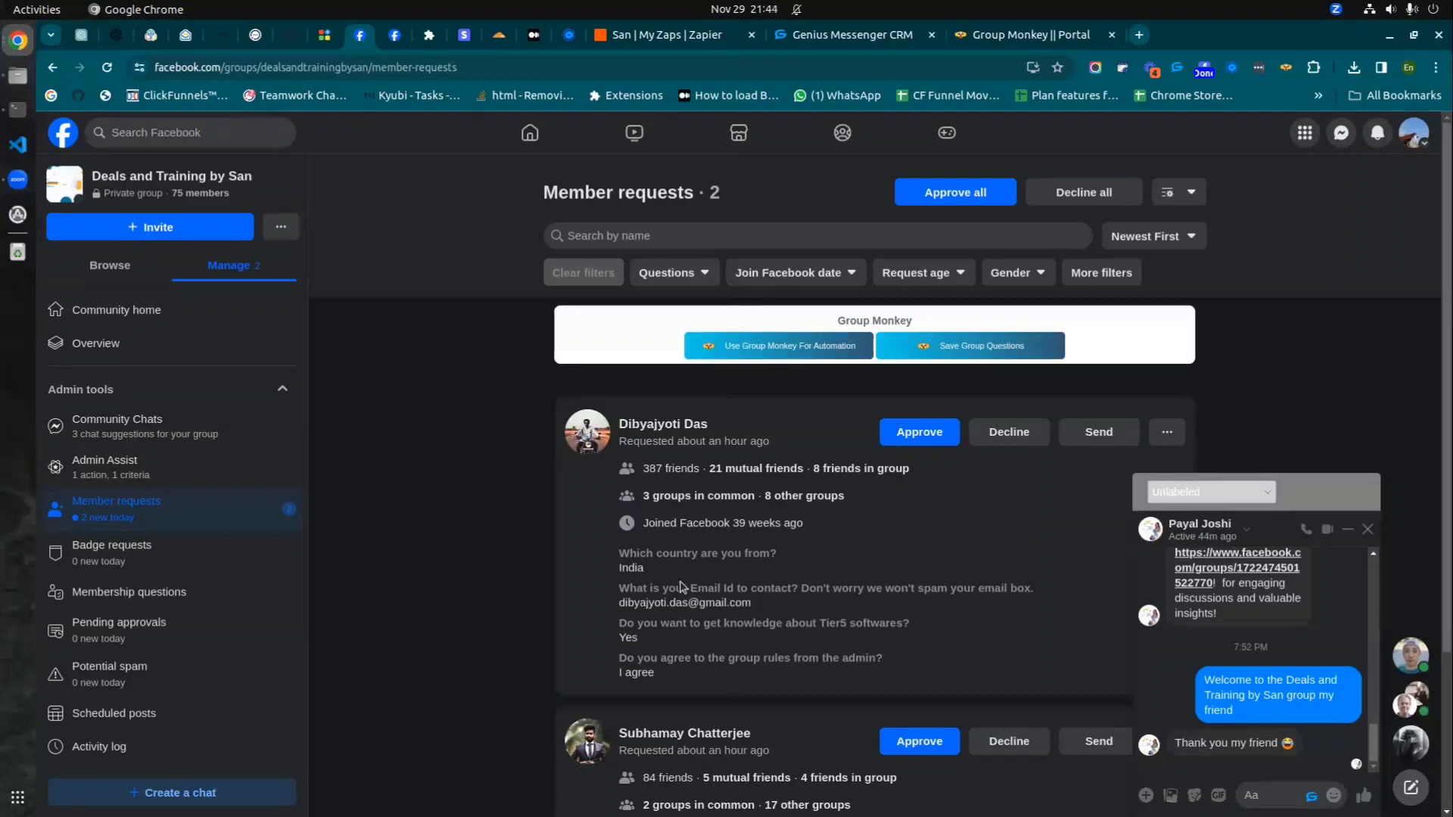
- Scroll through the group's two pending member requests and their membership question answers
{"action": "scroll", "coordinate": [717, 592], "scroll_direction": "down", "scroll_amount": 3}
{"action": "scroll", "coordinate": [711, 529], "scroll_direction": "up", "scroll_amount": 3}
{"action": "scroll", "coordinate": [742, 546], "scroll_direction": "down", "scroll_amount": 3}
{"action": "scroll", "coordinate": [757, 545], "scroll_direction": "up", "scroll_amount": 3}
{"action": "scroll", "coordinate": [757, 548], "scroll_direction": "down", "scroll_amount": 3}
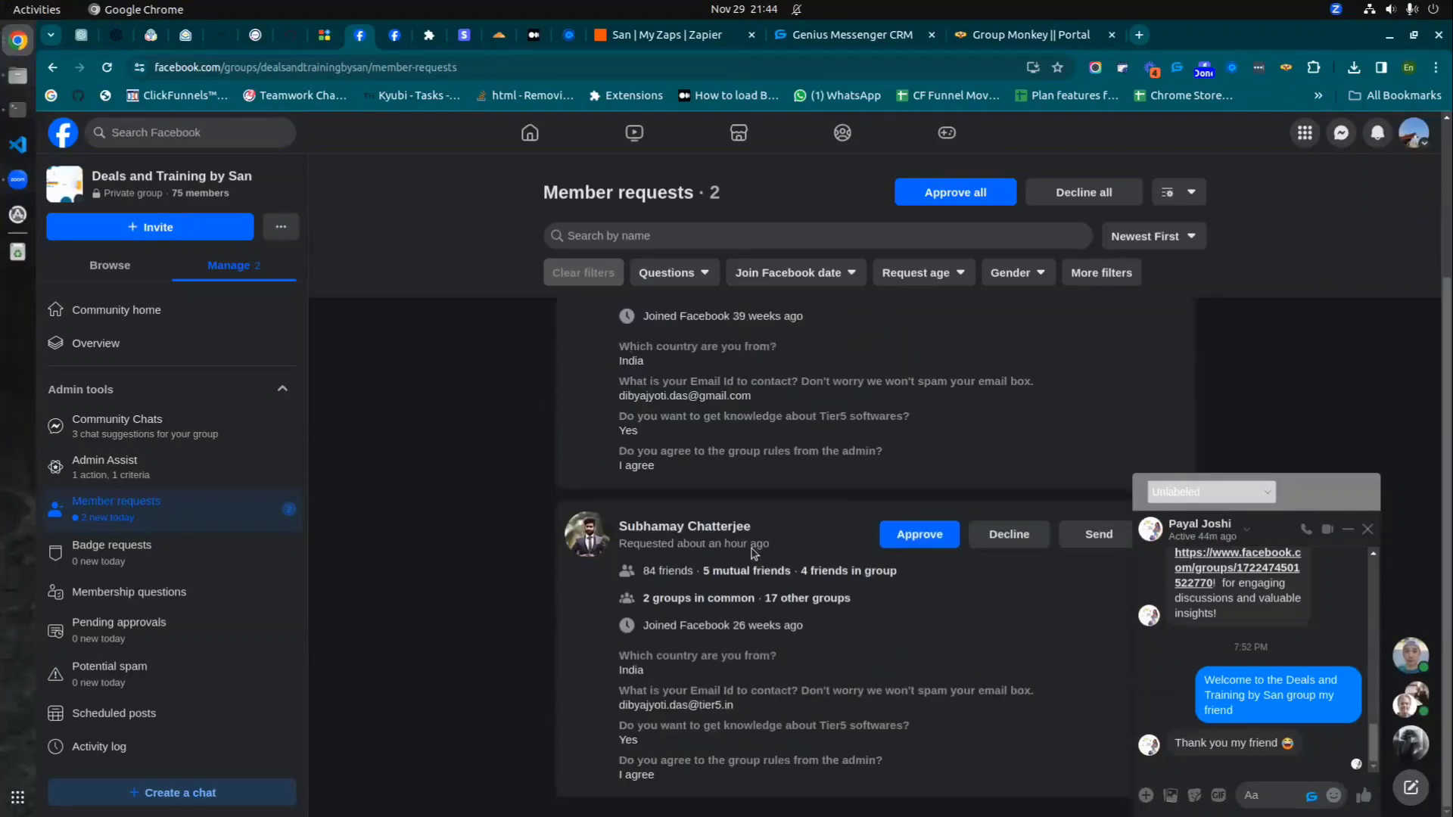
{"action": "scroll", "coordinate": [755, 550], "scroll_direction": "up", "scroll_amount": 3}
{"action": "scroll", "coordinate": [755, 550], "scroll_direction": "down", "scroll_amount": 3}
{"action": "scroll", "coordinate": [706, 560], "scroll_direction": "up", "scroll_amount": 3}
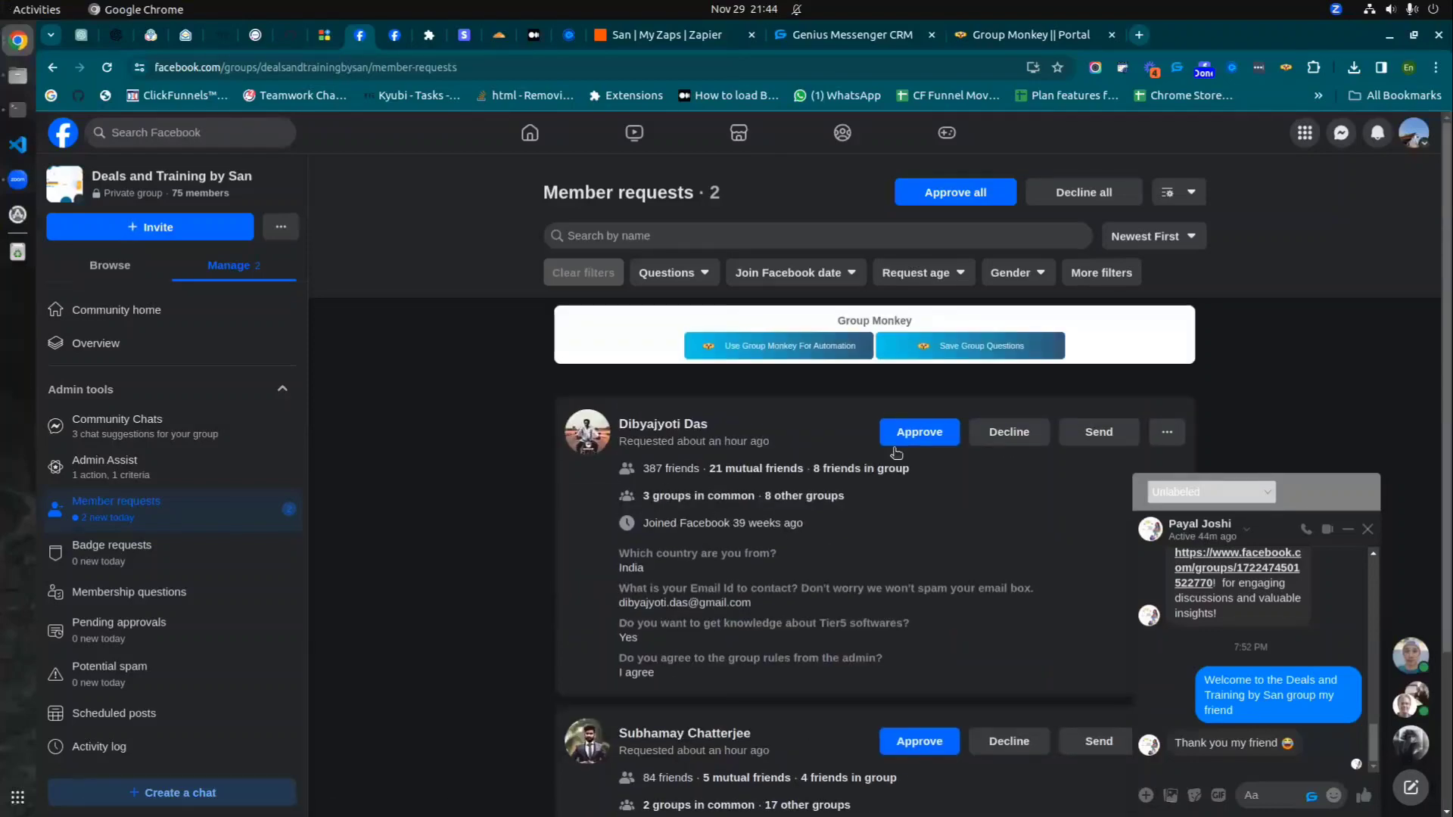
{"action": "scroll", "coordinate": [903, 469], "scroll_direction": "down", "scroll_amount": 3}
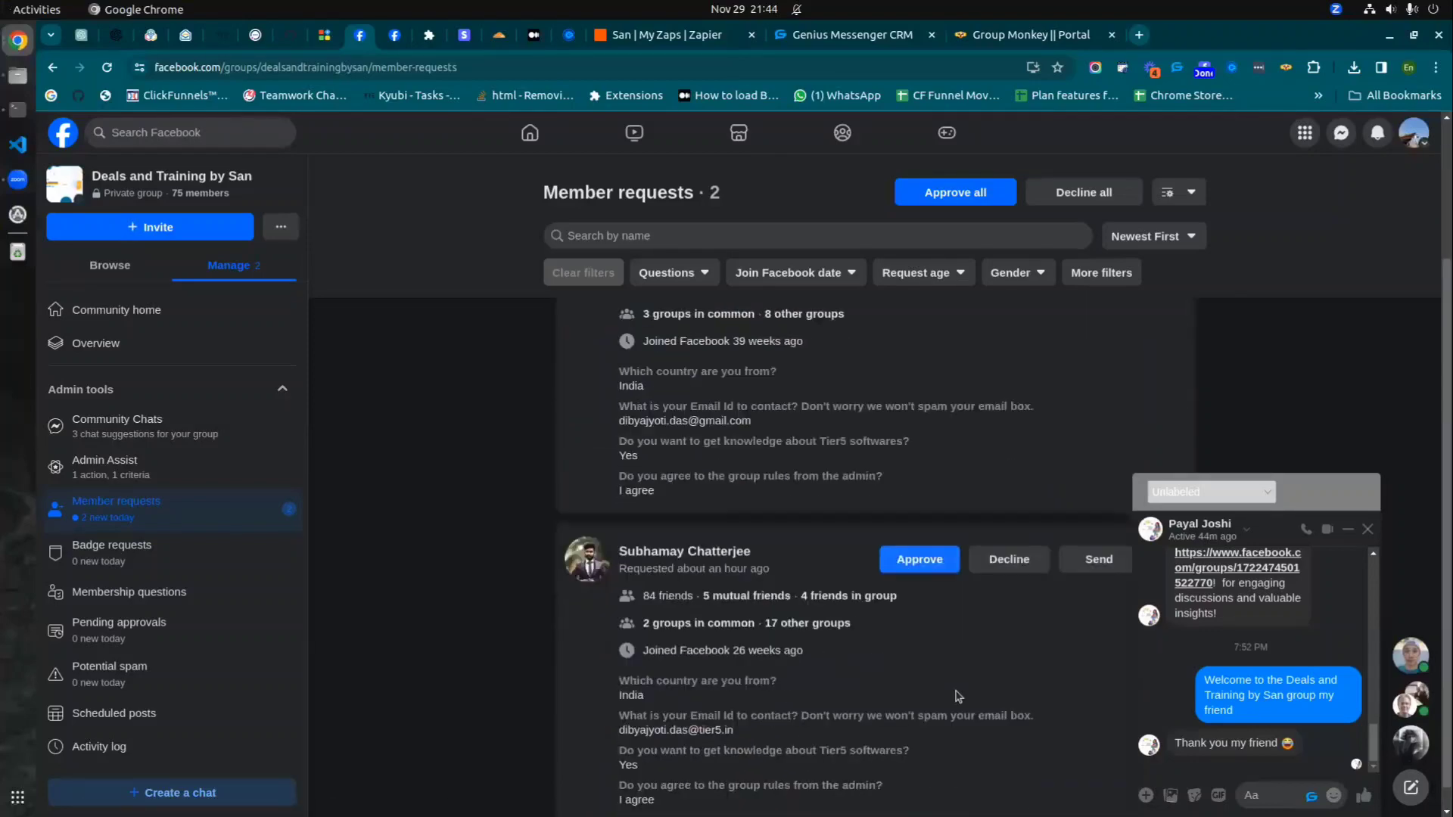
{"action": "scroll", "coordinate": [931, 605], "scroll_direction": "up", "scroll_amount": 3}
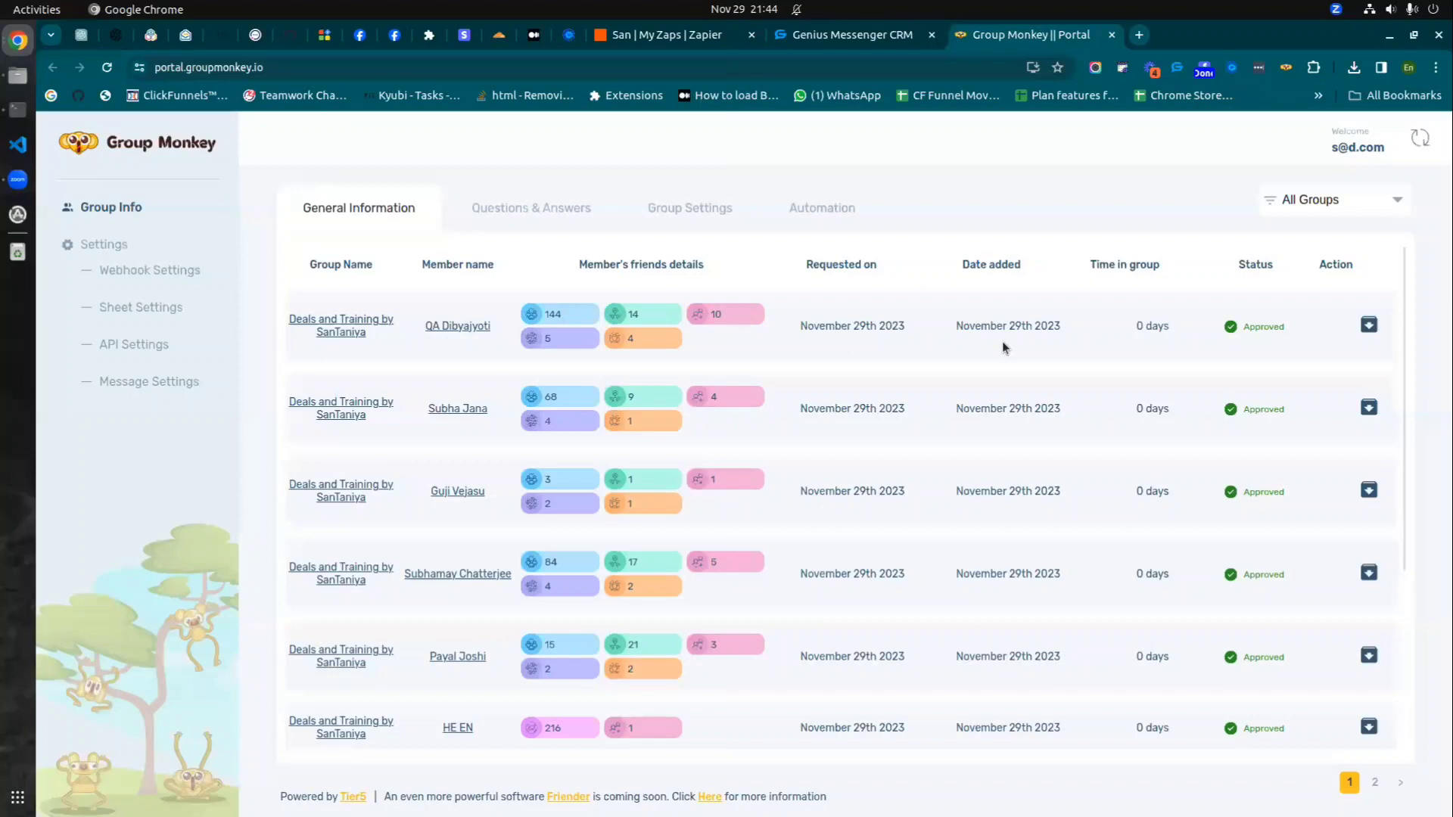
- Review the first approved member's profile in Group Monkey, then bring up the CRM labels board
{"action": "left_click", "coordinate": [463, 327]}
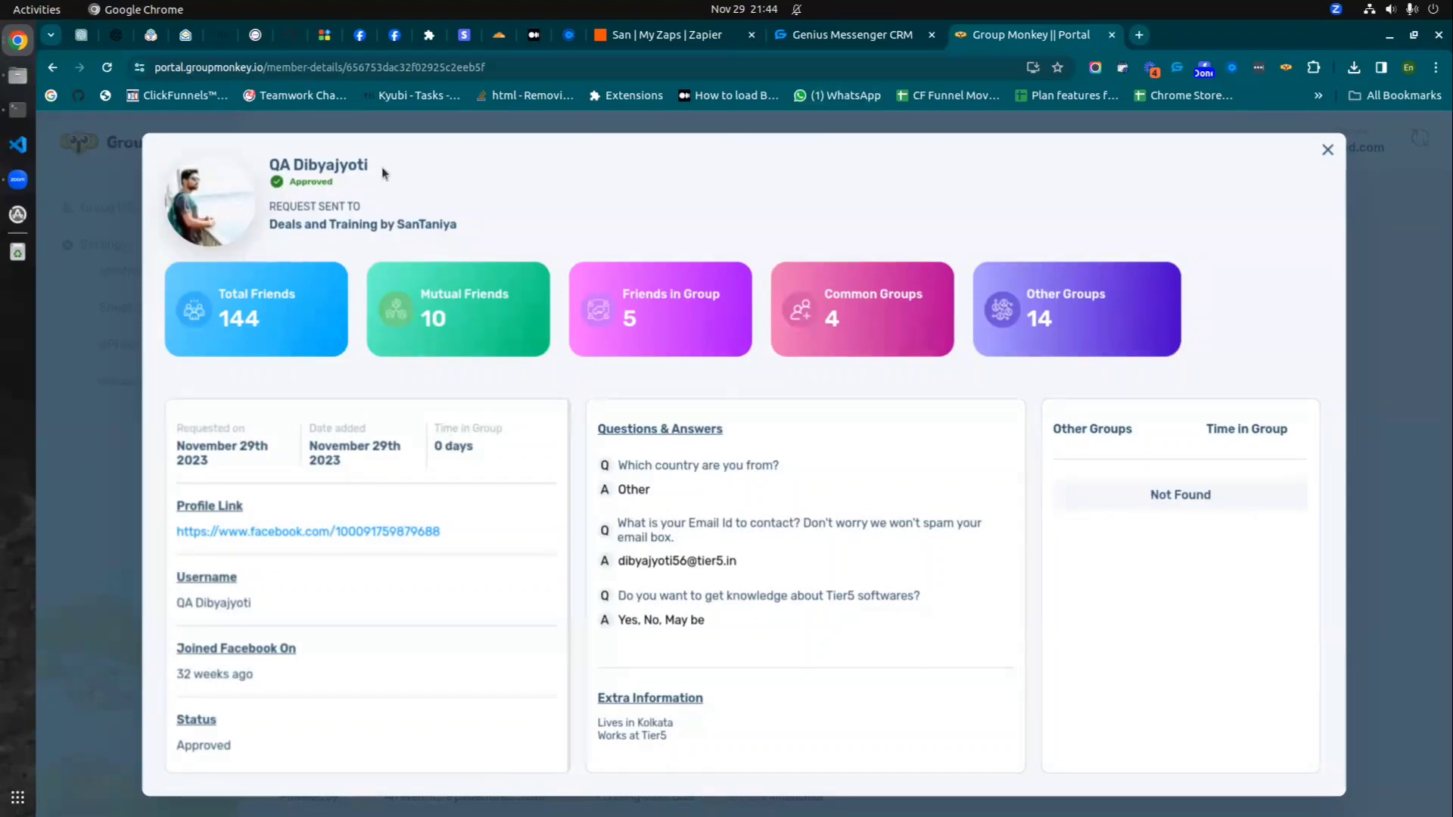
{"action": "left_click", "coordinate": [847, 36]}
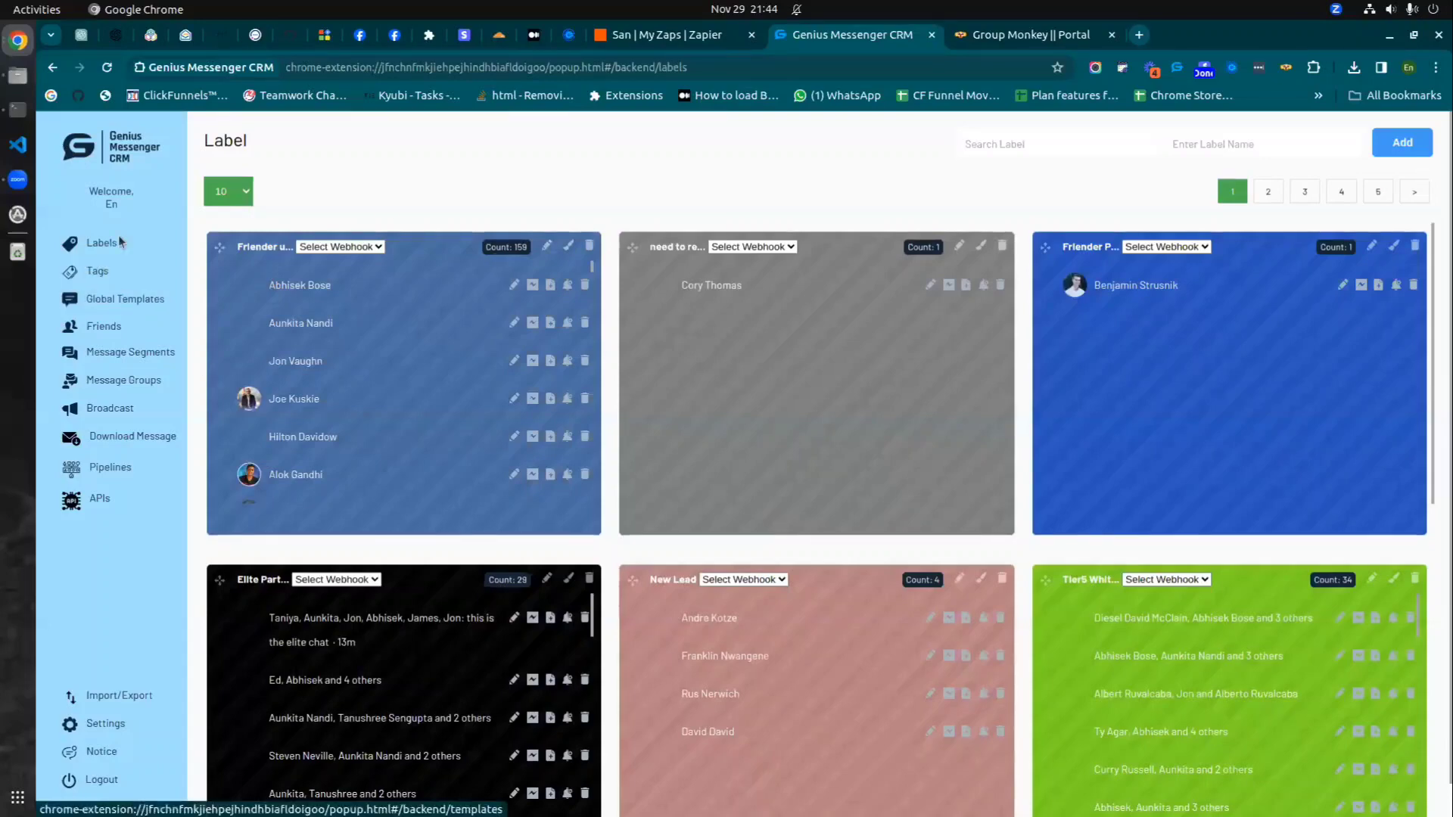
- Compare CRM label counts with Group Monkey, close the member profile, and go to Zapier's zaps
{"action": "scroll", "coordinate": [1169, 317], "scroll_direction": "down", "scroll_amount": 5}
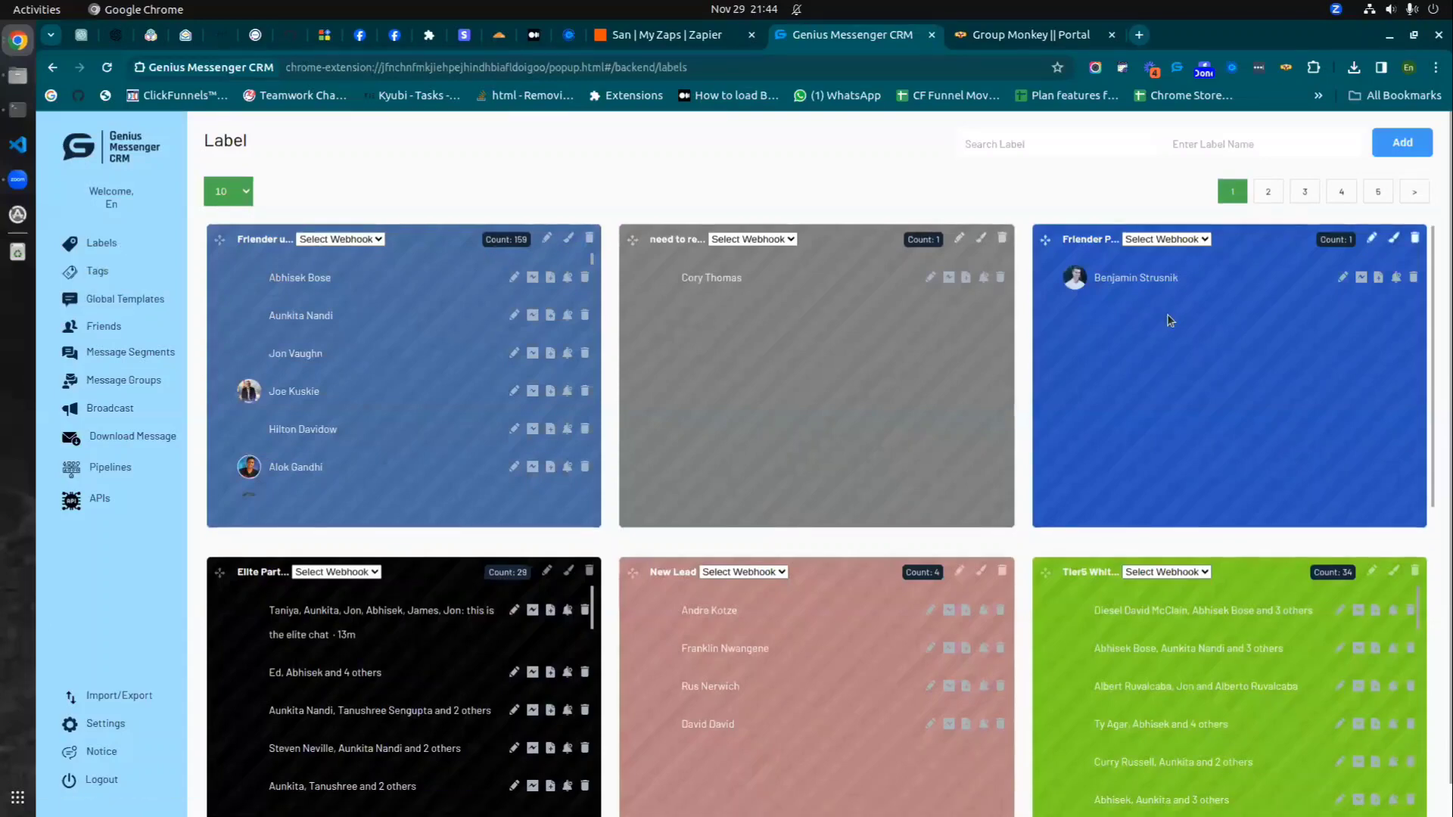
{"action": "scroll", "coordinate": [1169, 316], "scroll_direction": "up", "scroll_amount": 5}
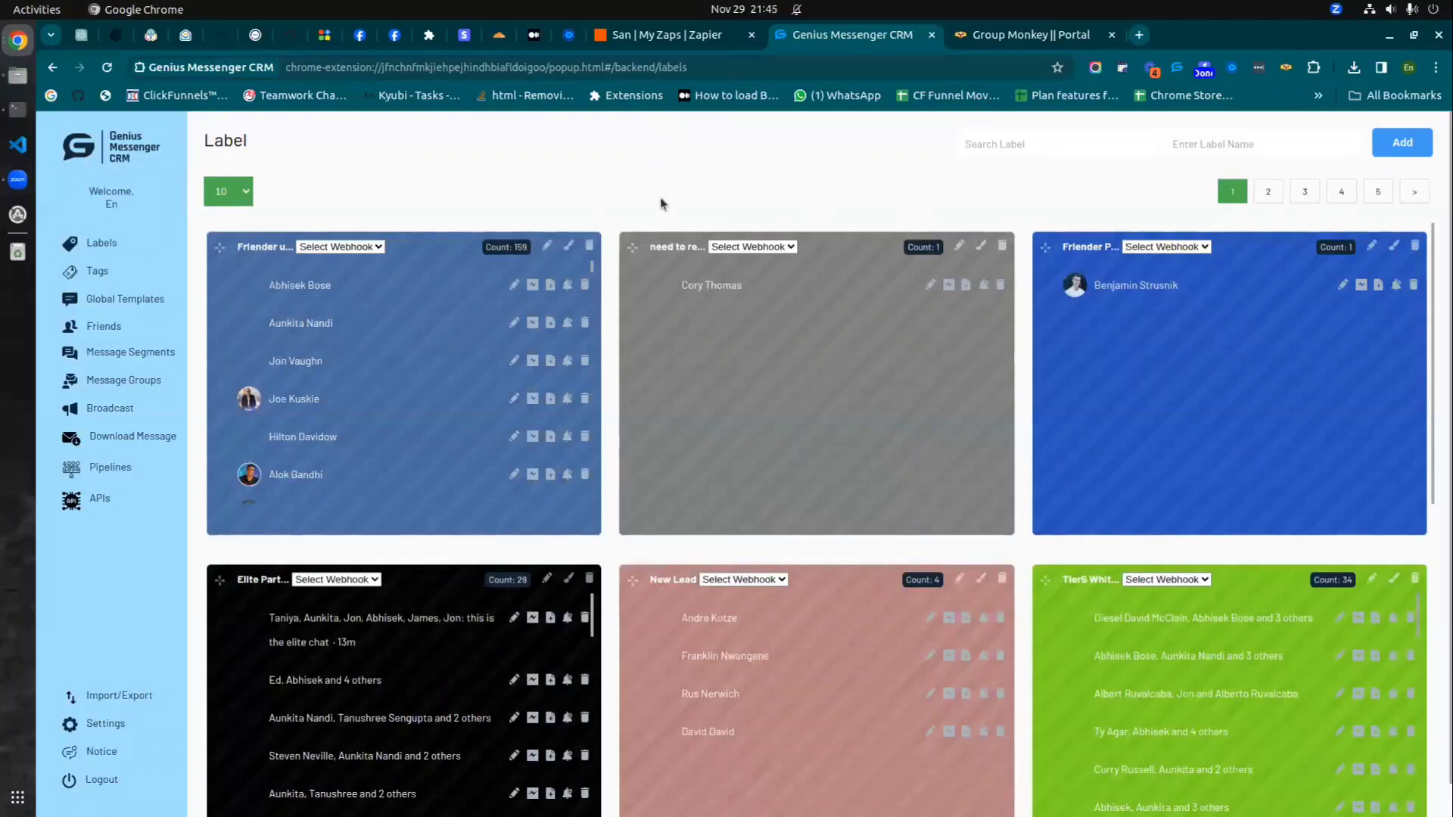
{"action": "left_click", "coordinate": [1008, 42]}
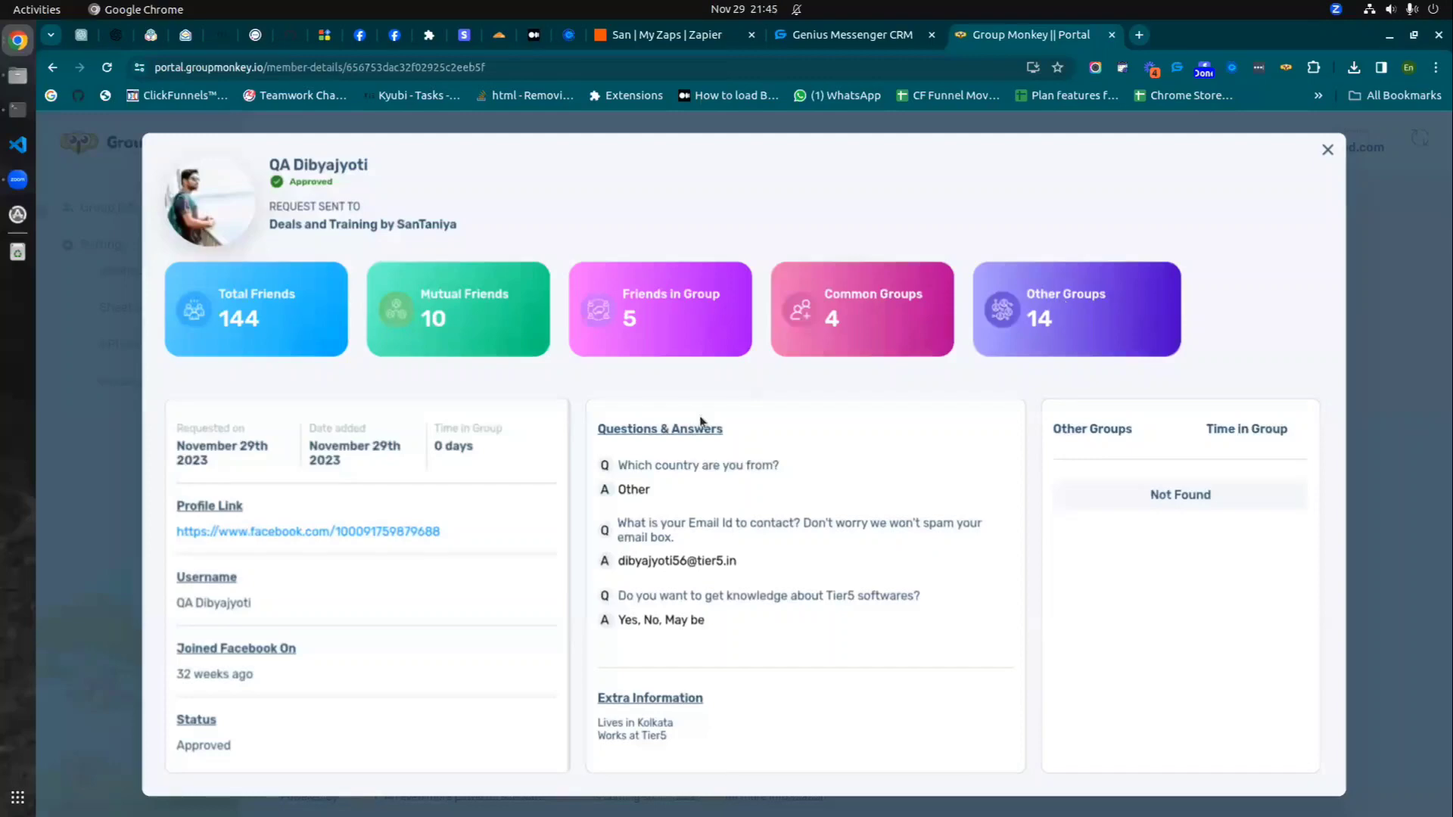
{"action": "left_click", "coordinate": [1327, 149]}
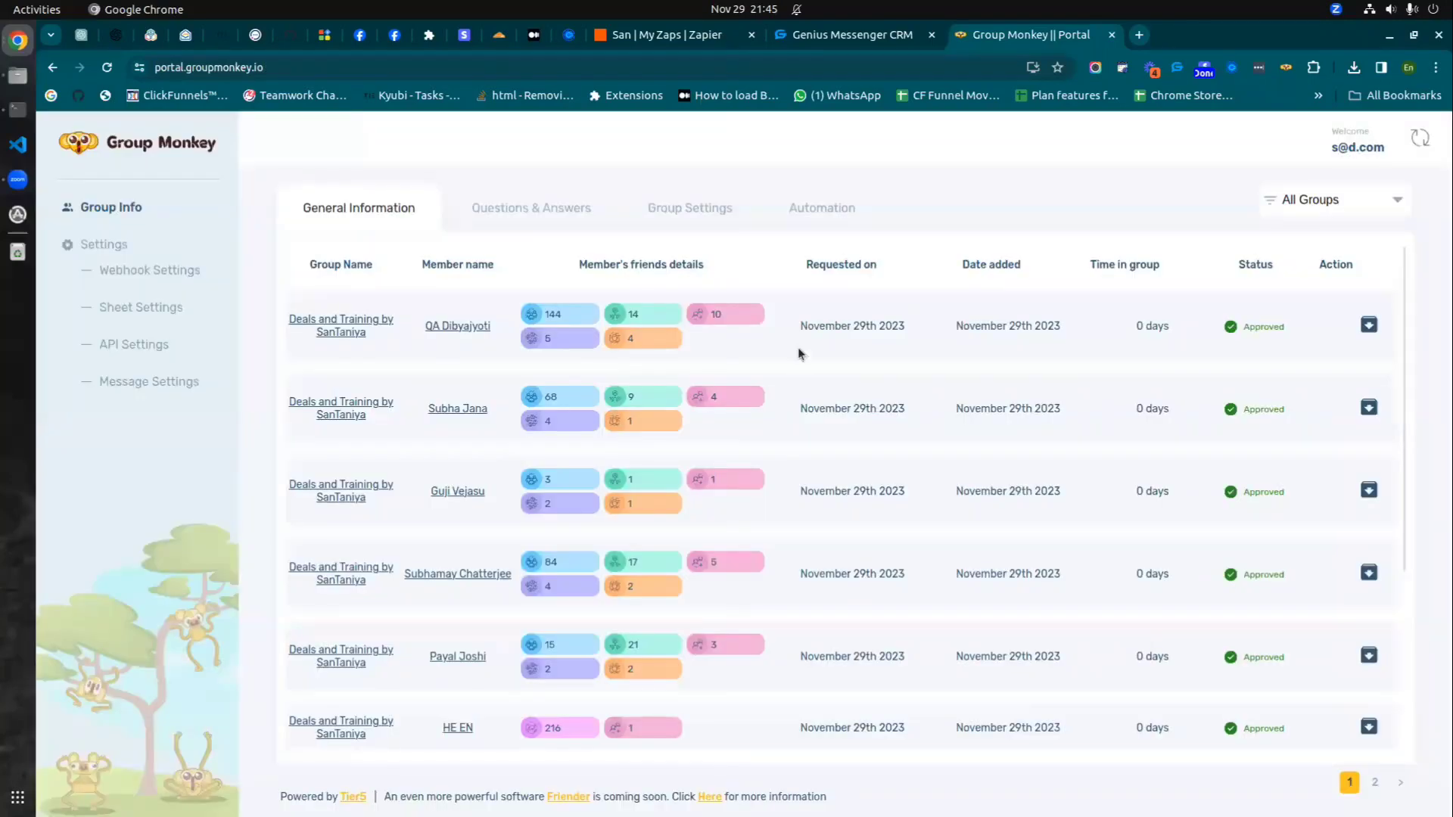
{"action": "left_click", "coordinate": [834, 36]}
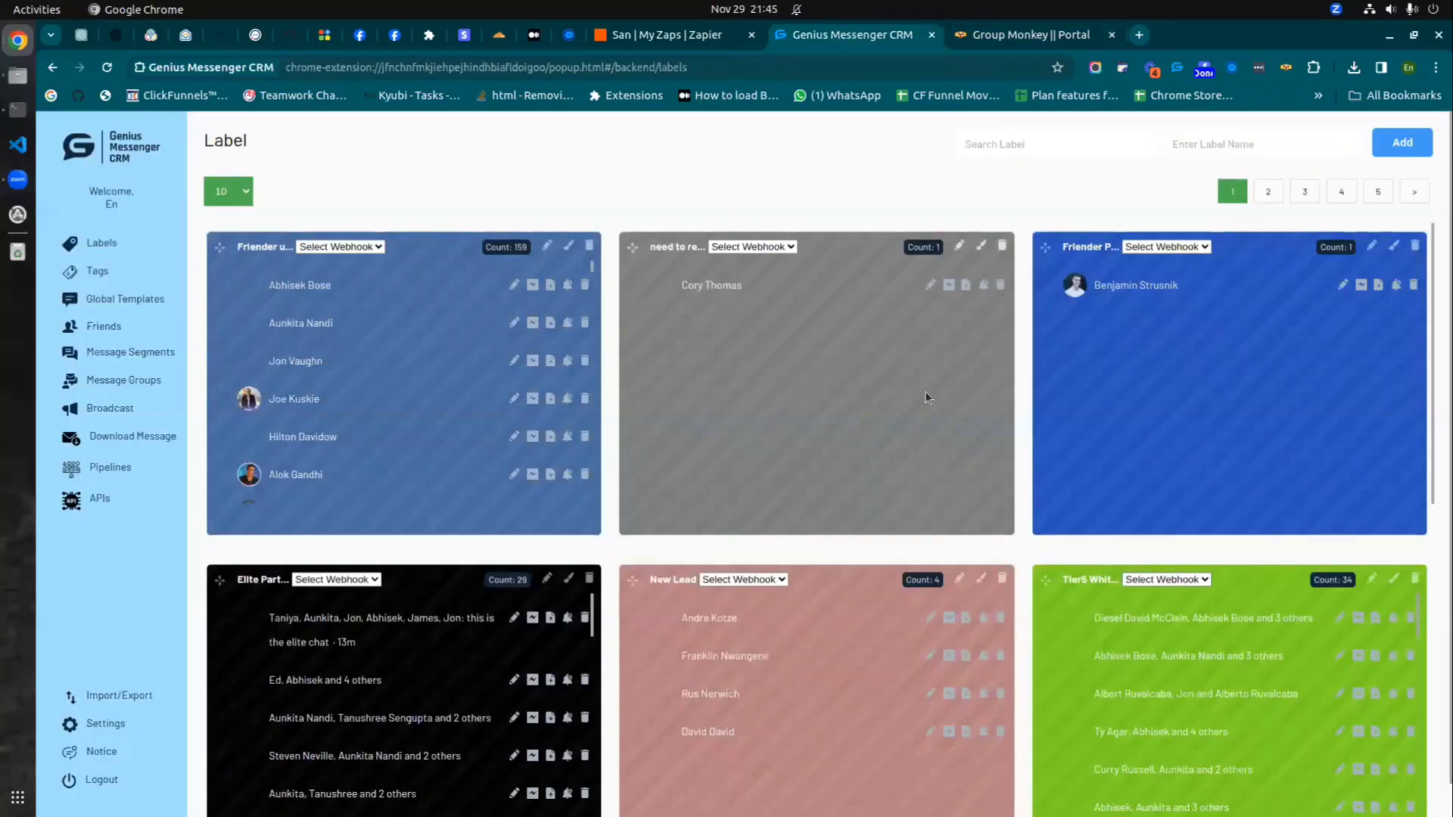
{"action": "left_click", "coordinate": [666, 40]}
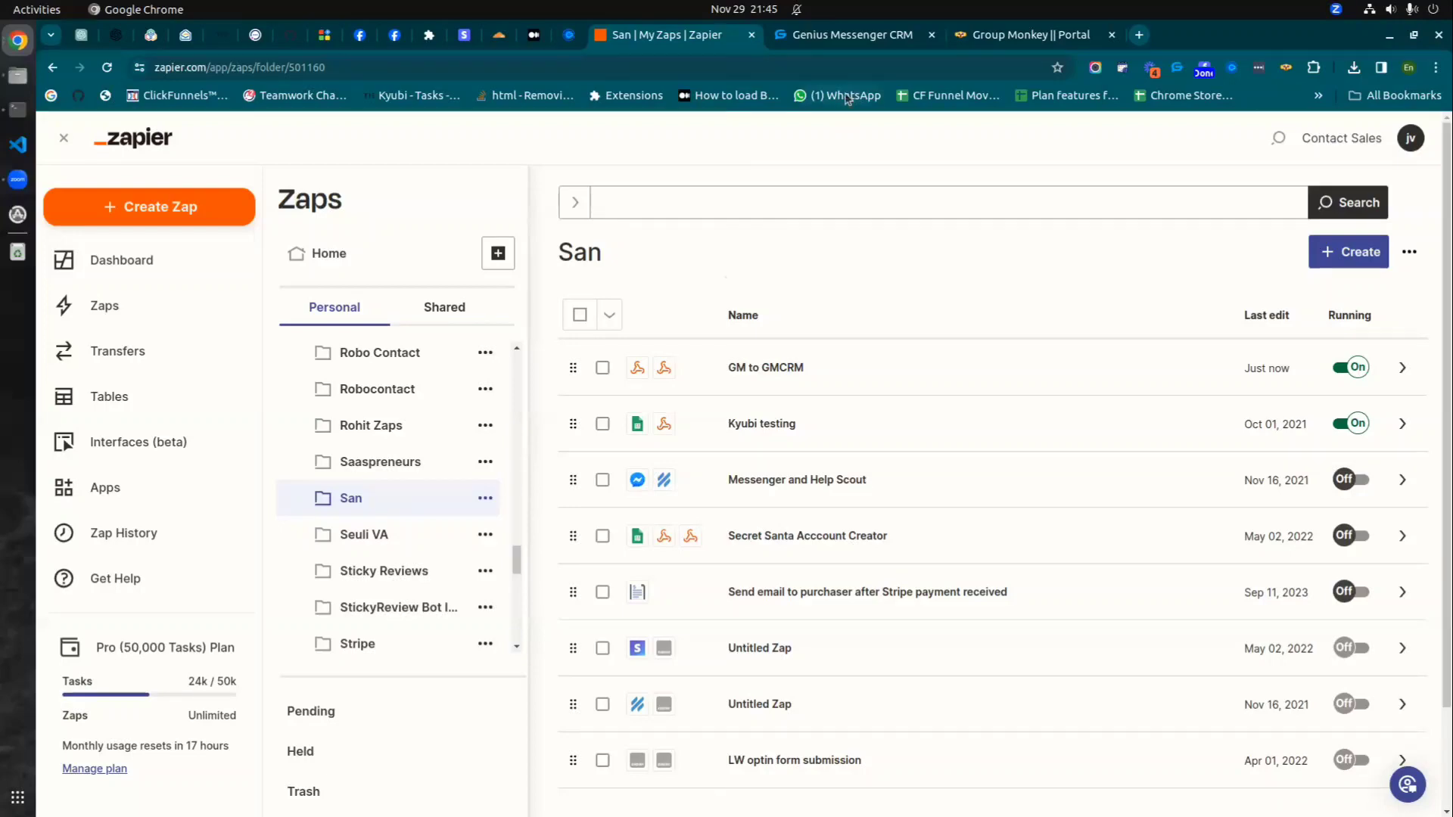
{"action": "left_click", "coordinate": [988, 36]}
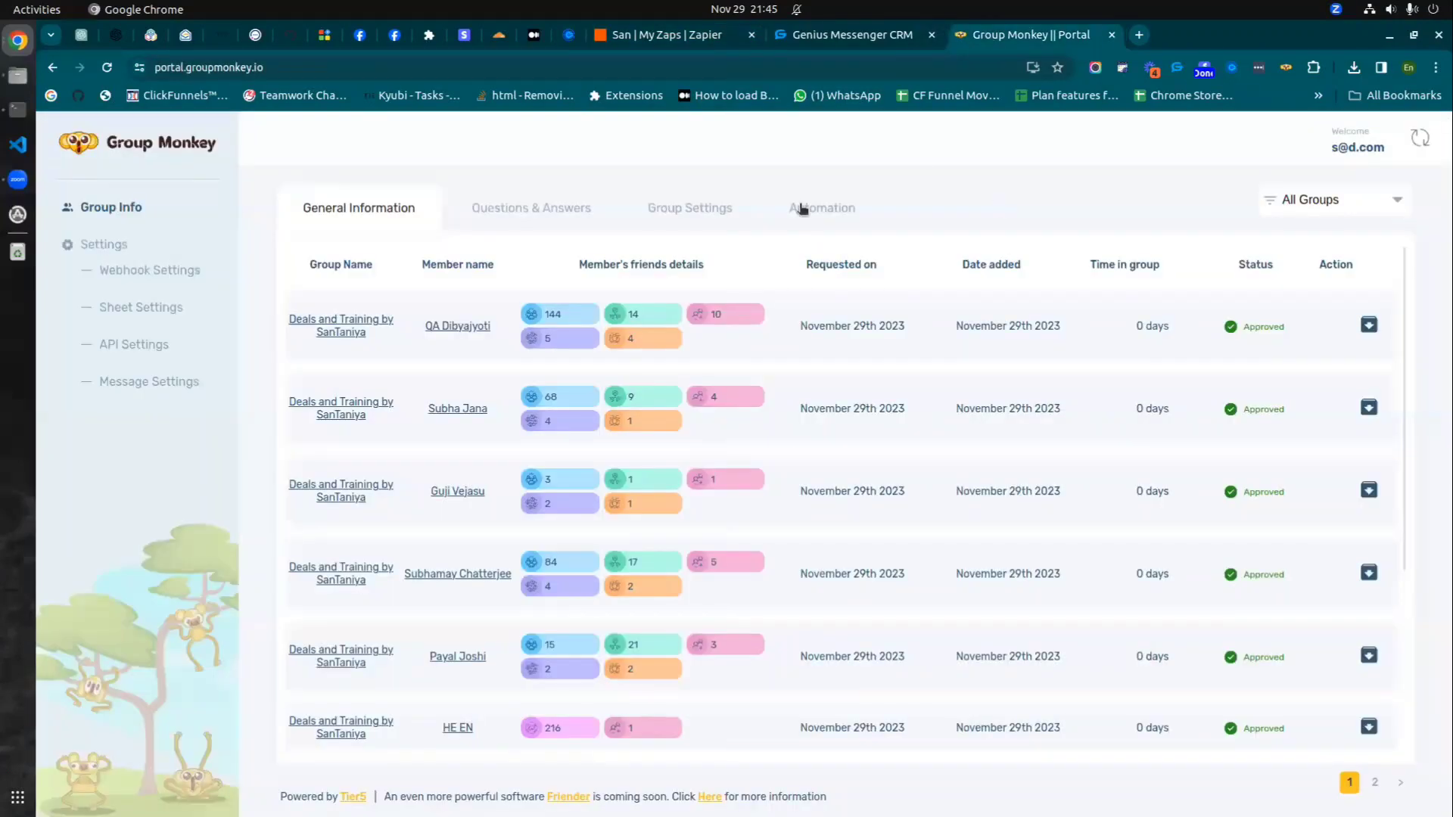
{"action": "left_click", "coordinate": [359, 34]}
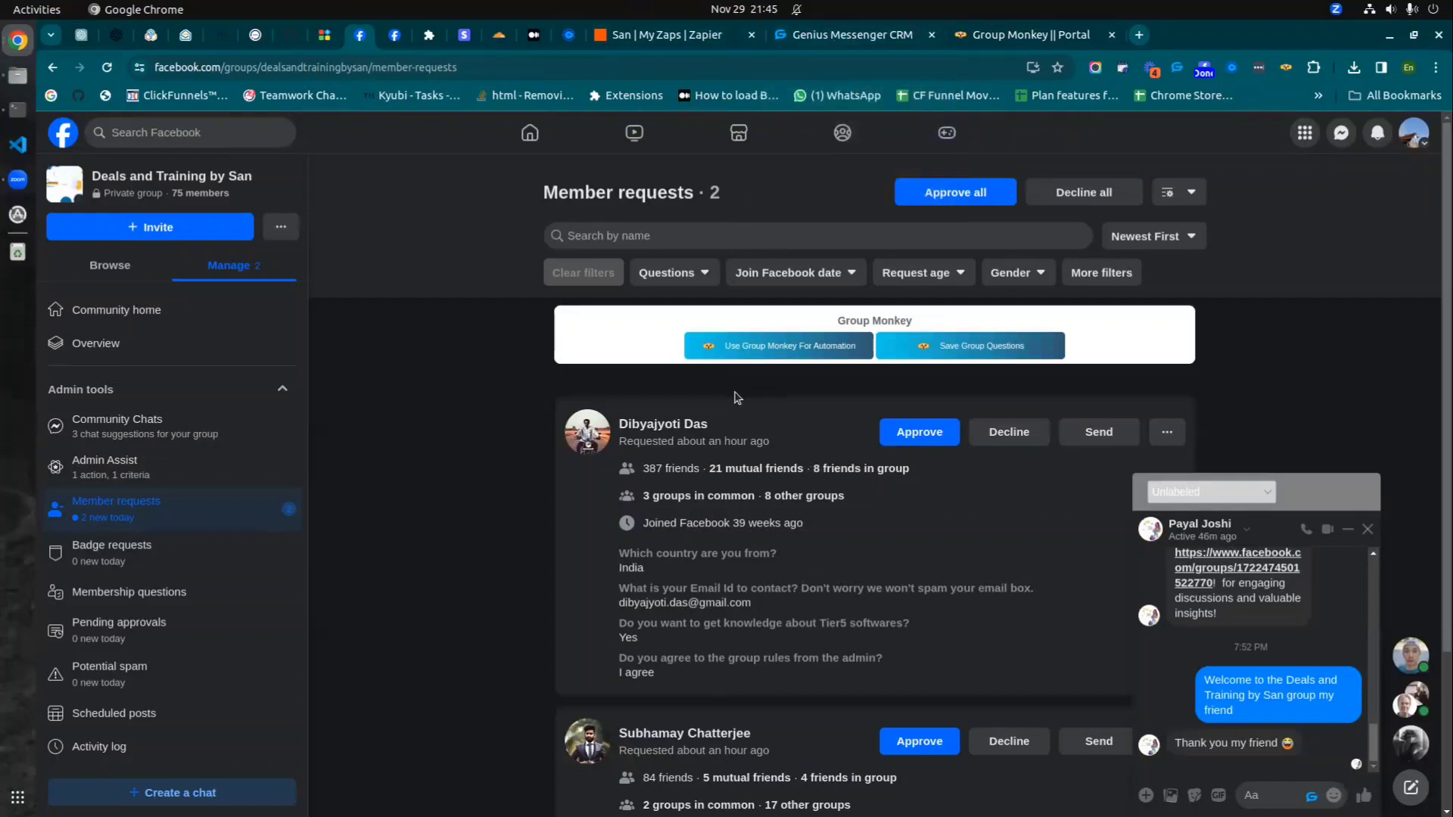
{"action": "left_click", "coordinate": [653, 30]}
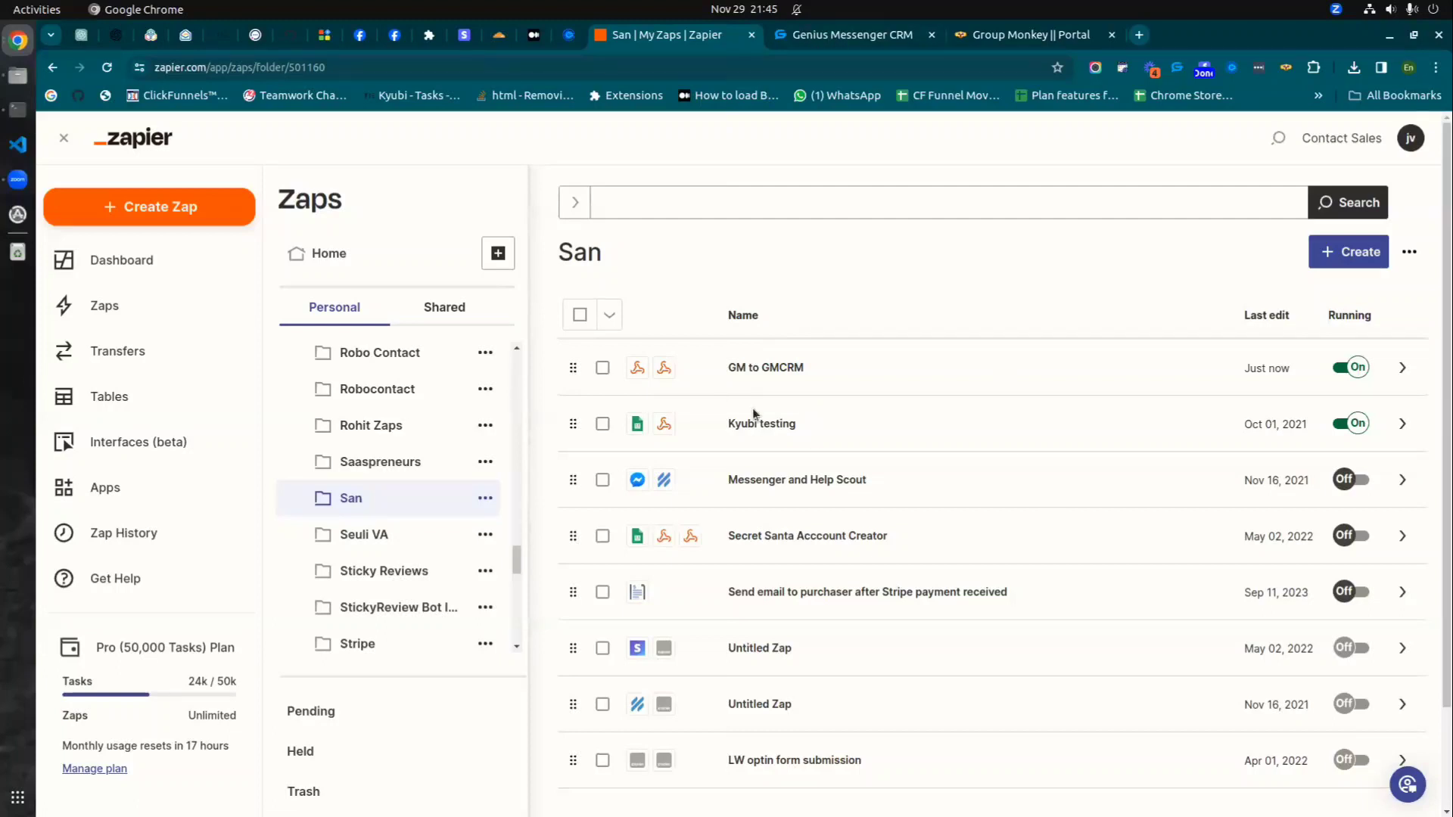
{"action": "left_click", "coordinate": [1342, 258]}
- Start a new zap using Webhooks by Zapier with Catch Hook as the trigger event
{"action": "left_click", "coordinate": [1287, 300]}
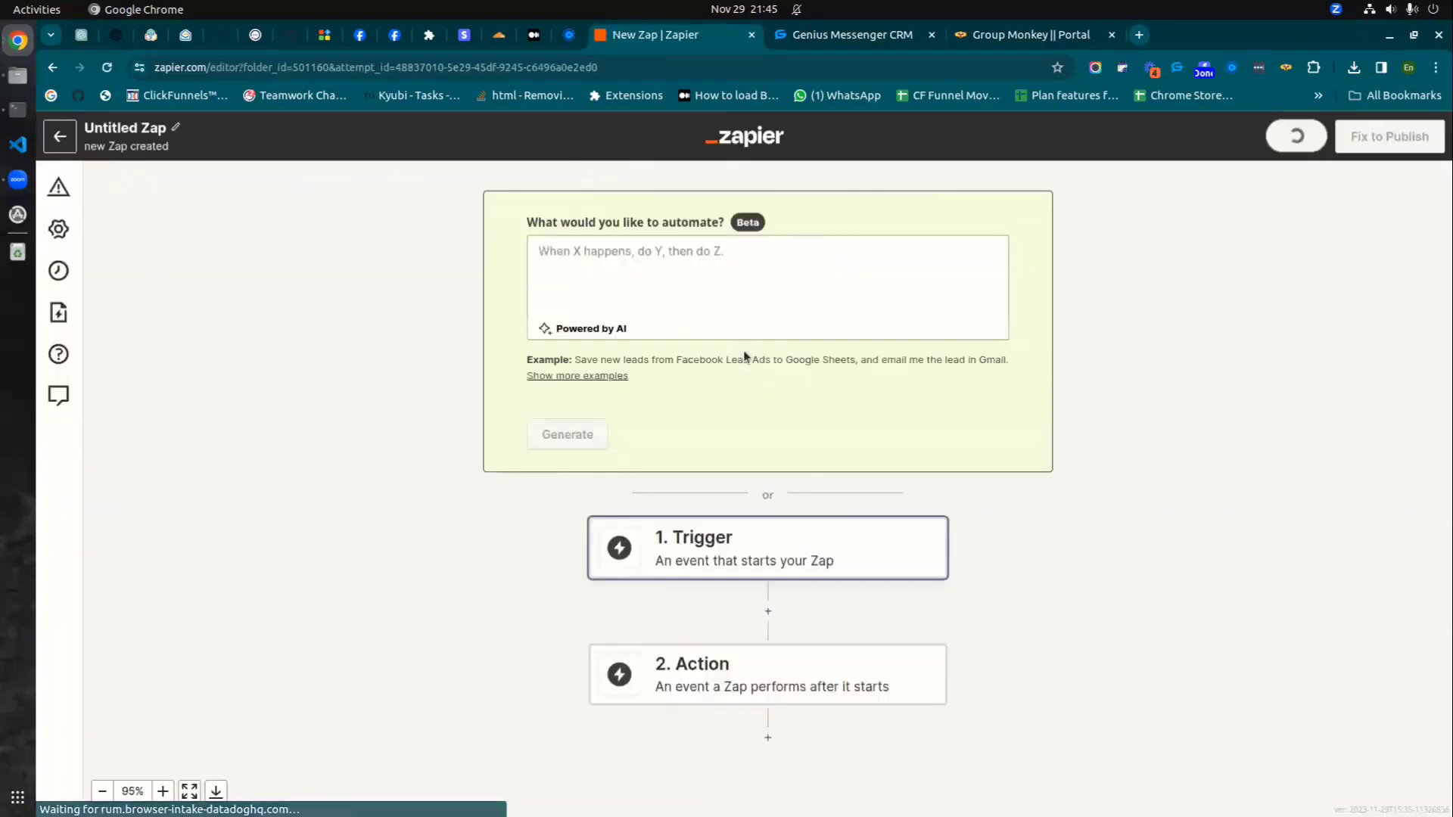
{"action": "left_click", "coordinate": [741, 540]}
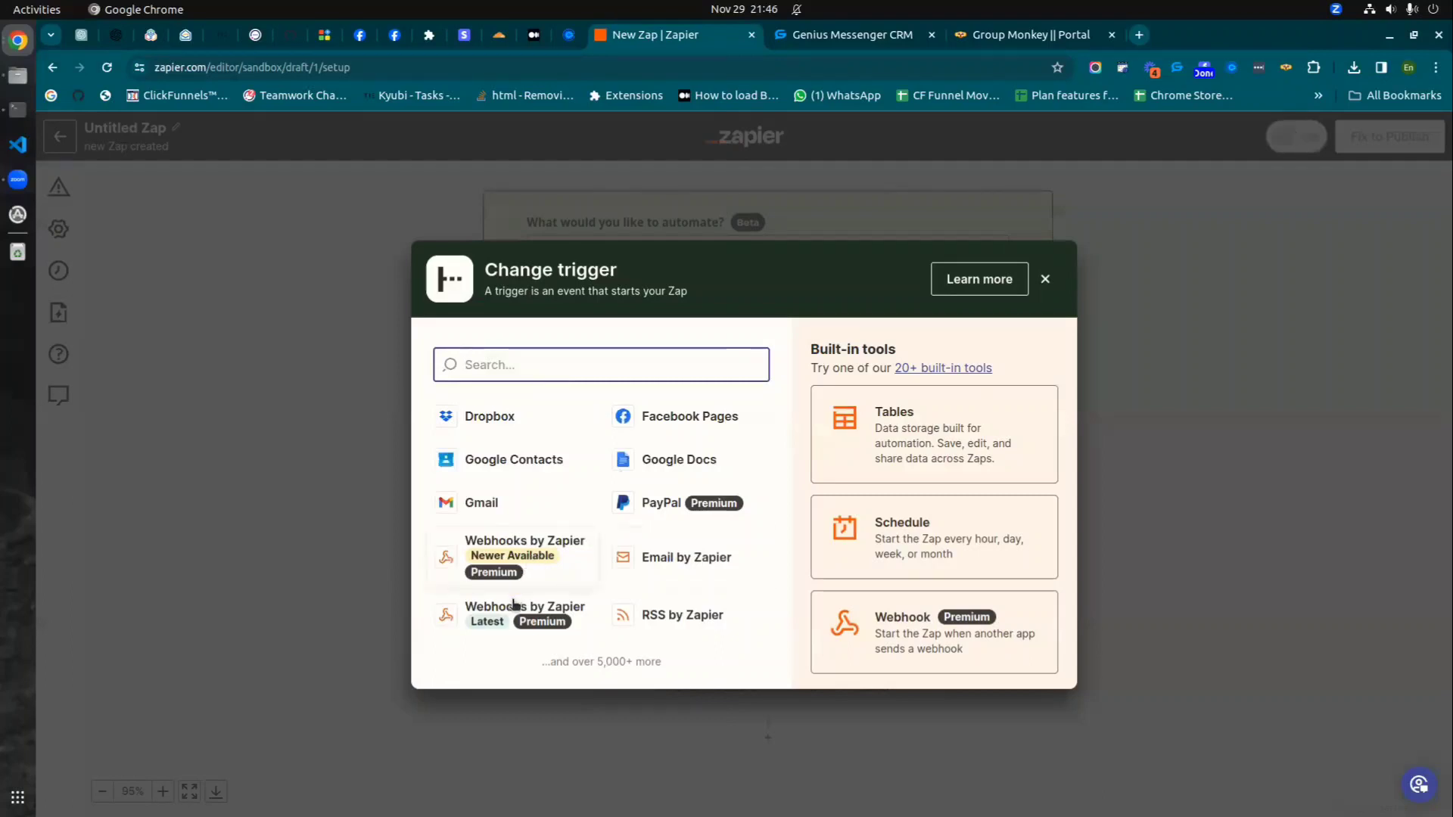
{"action": "key", "text": "Escape"}
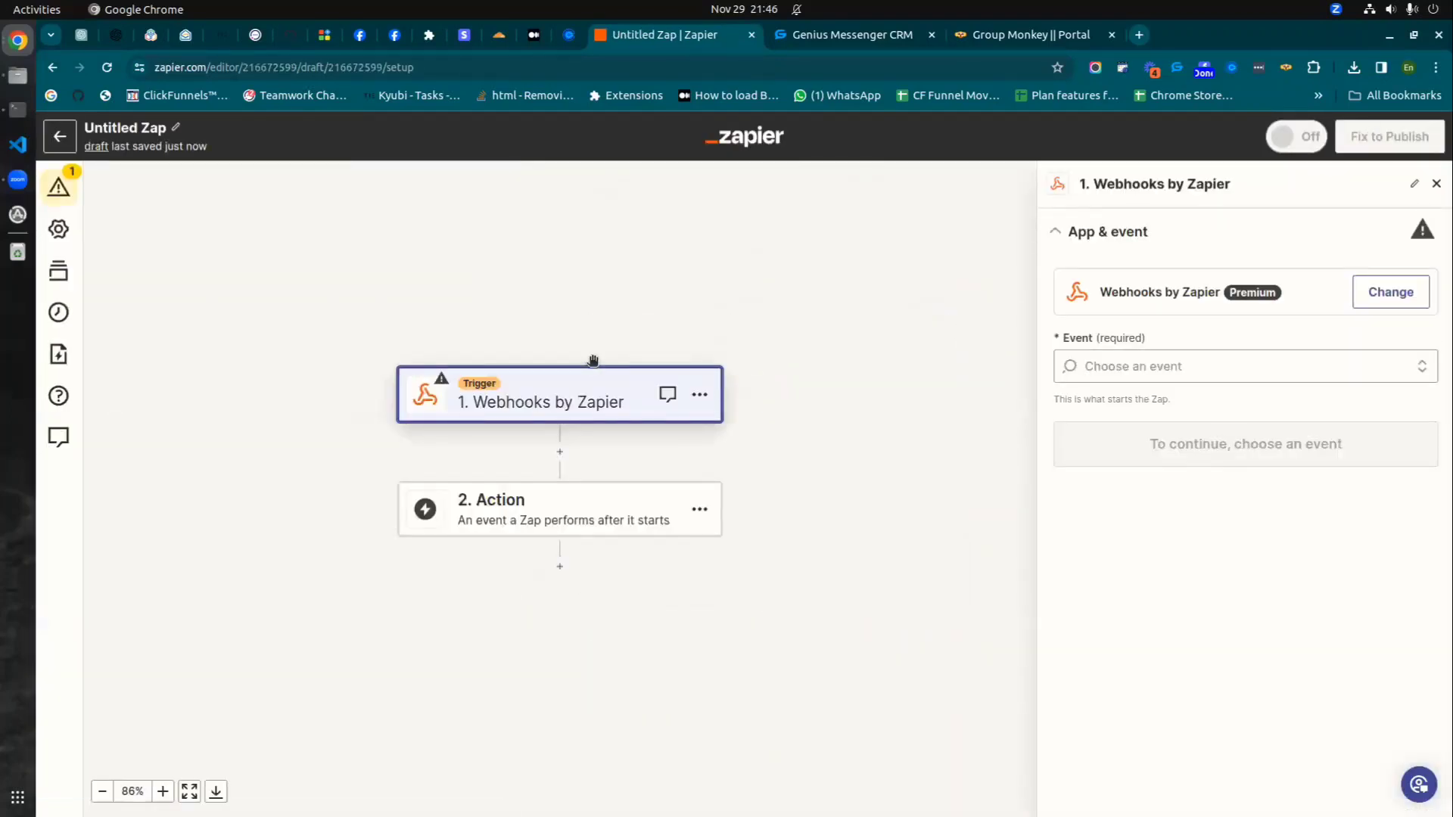
{"action": "left_click", "coordinate": [1172, 372]}
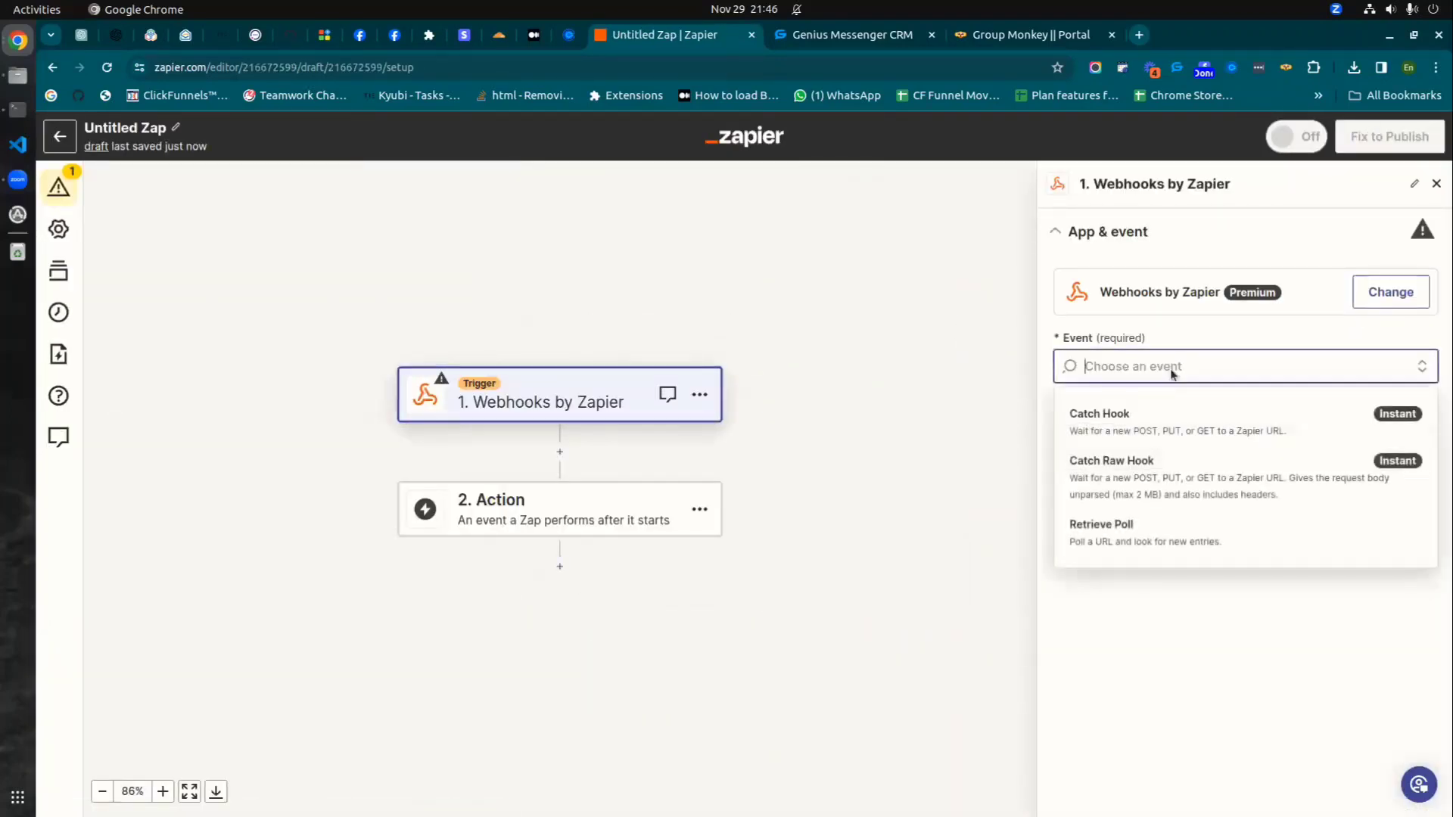
{"action": "left_click", "coordinate": [1118, 424]}
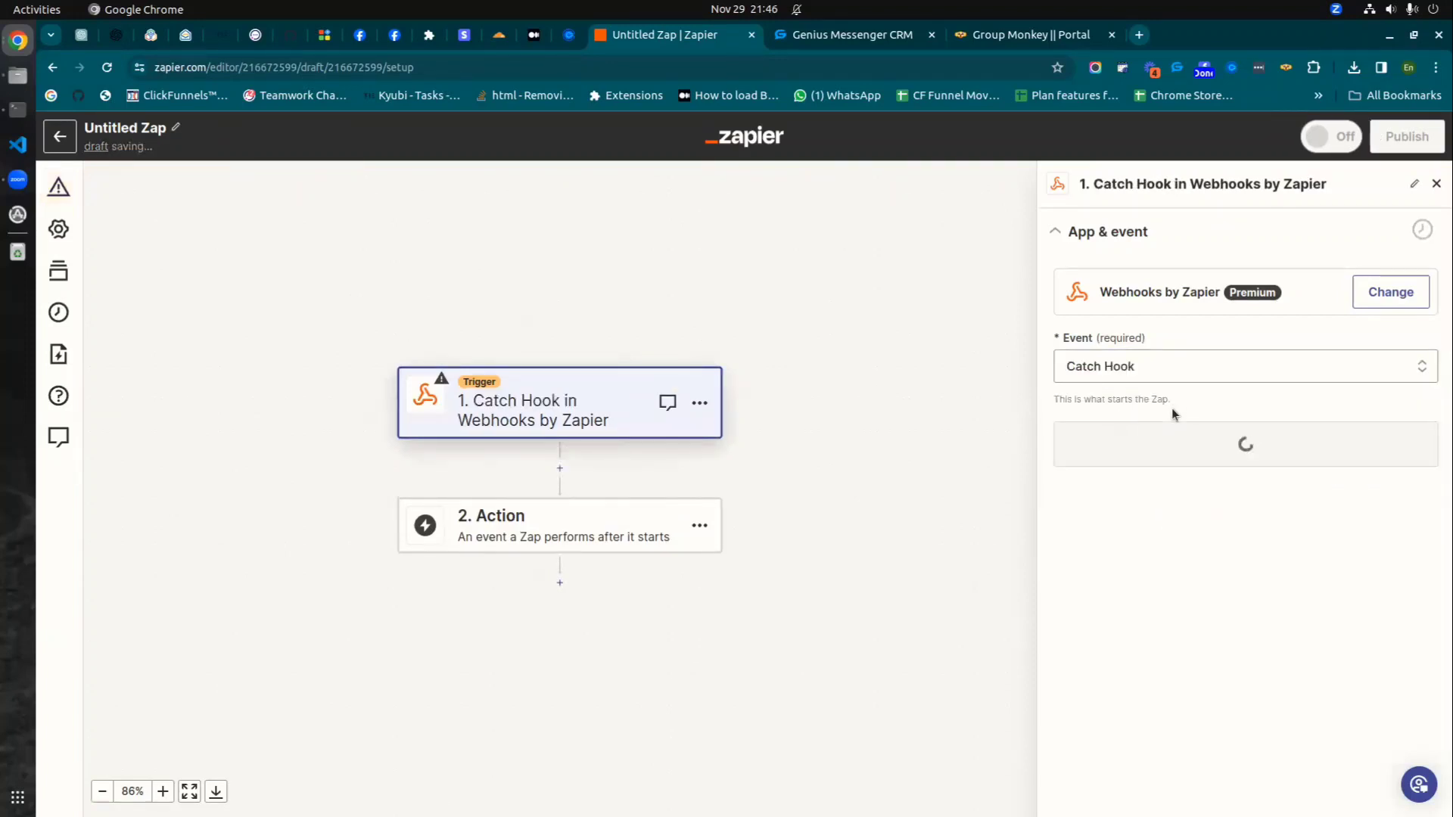
- Continue to the trigger test and copy the generated webhook URL
{"action": "left_click", "coordinate": [1185, 441]}
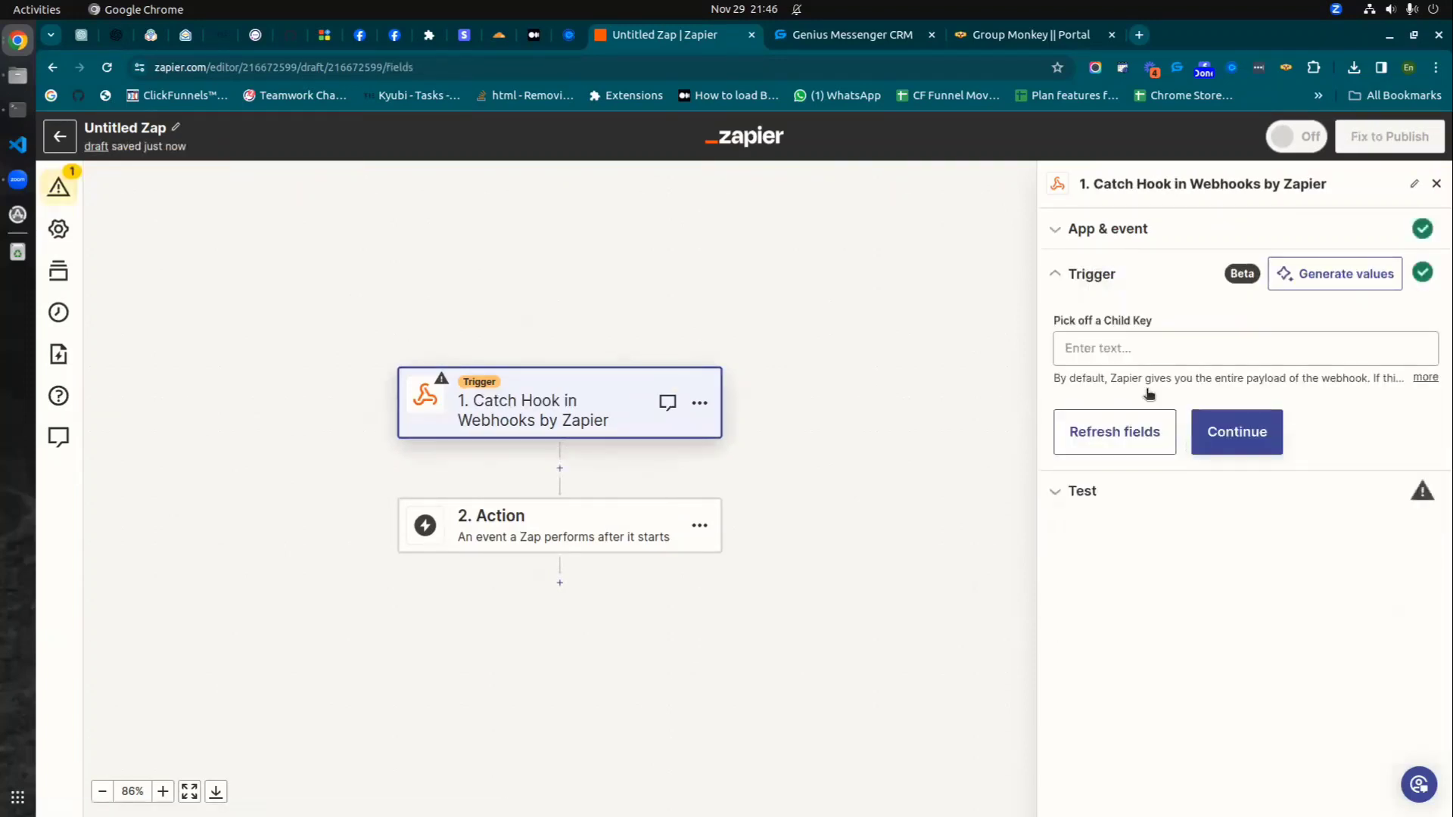
{"action": "left_click", "coordinate": [1253, 439]}
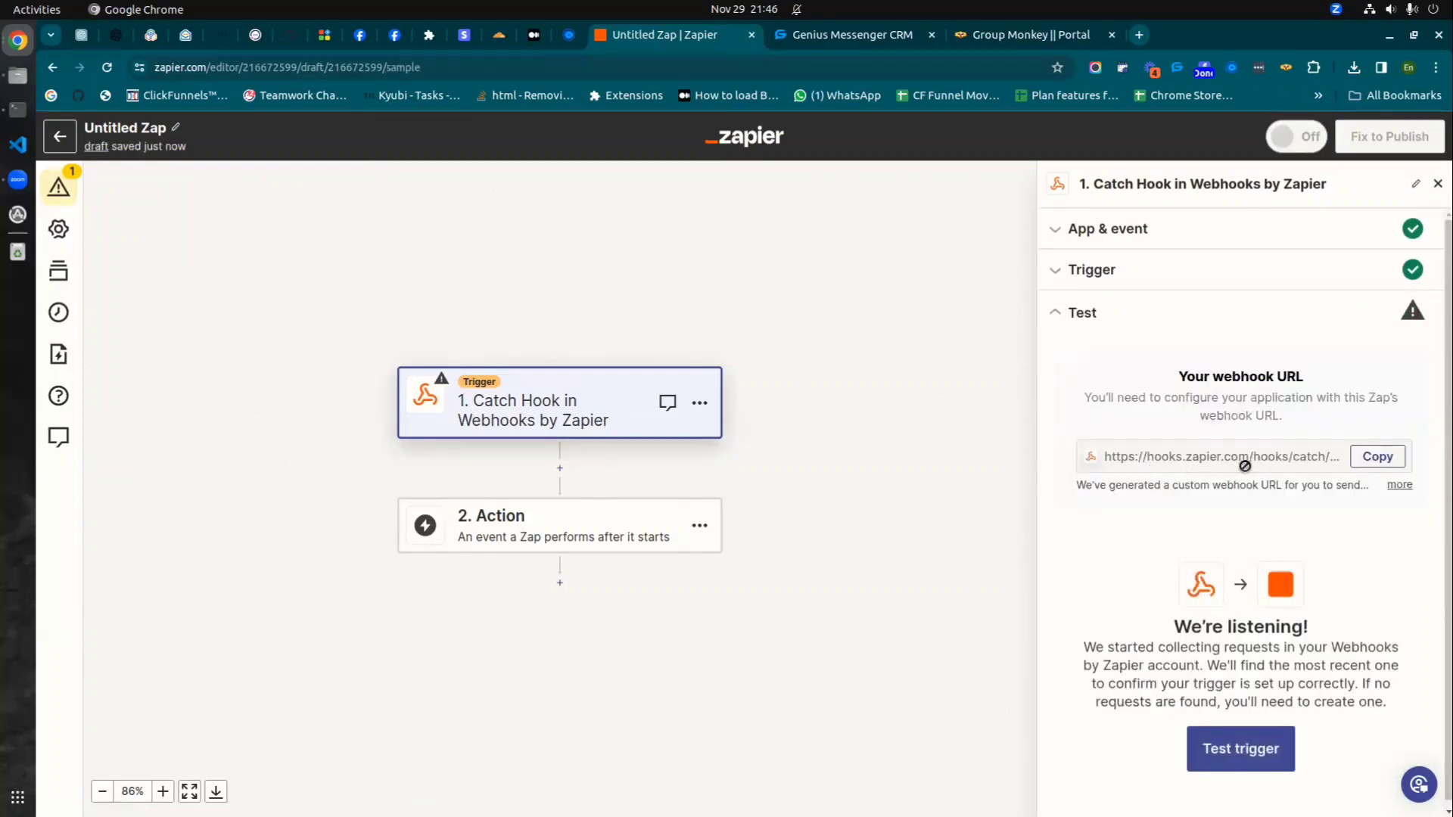
{"action": "left_click", "coordinate": [1395, 463]}
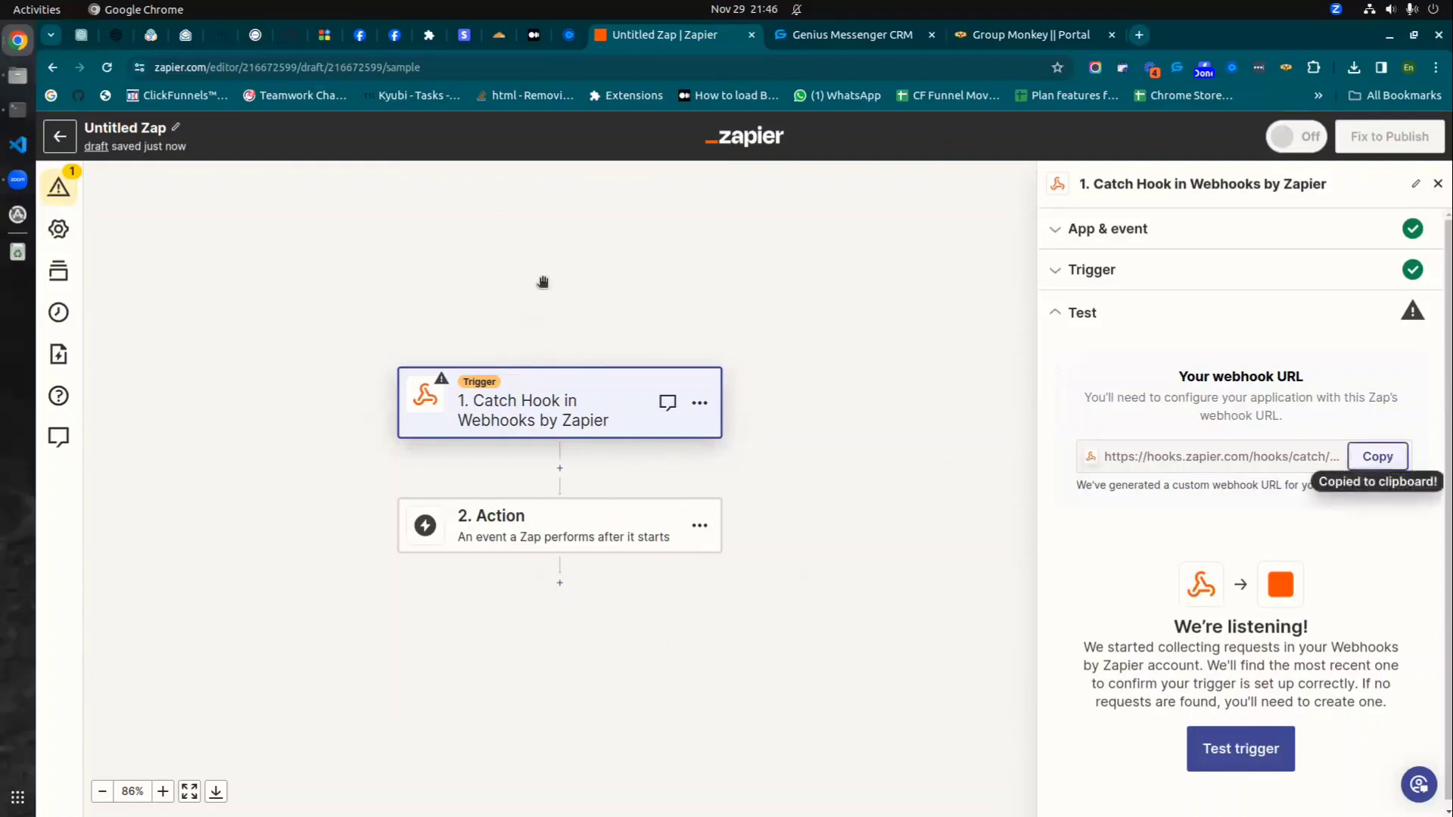
{"action": "left_click", "coordinate": [992, 34]}
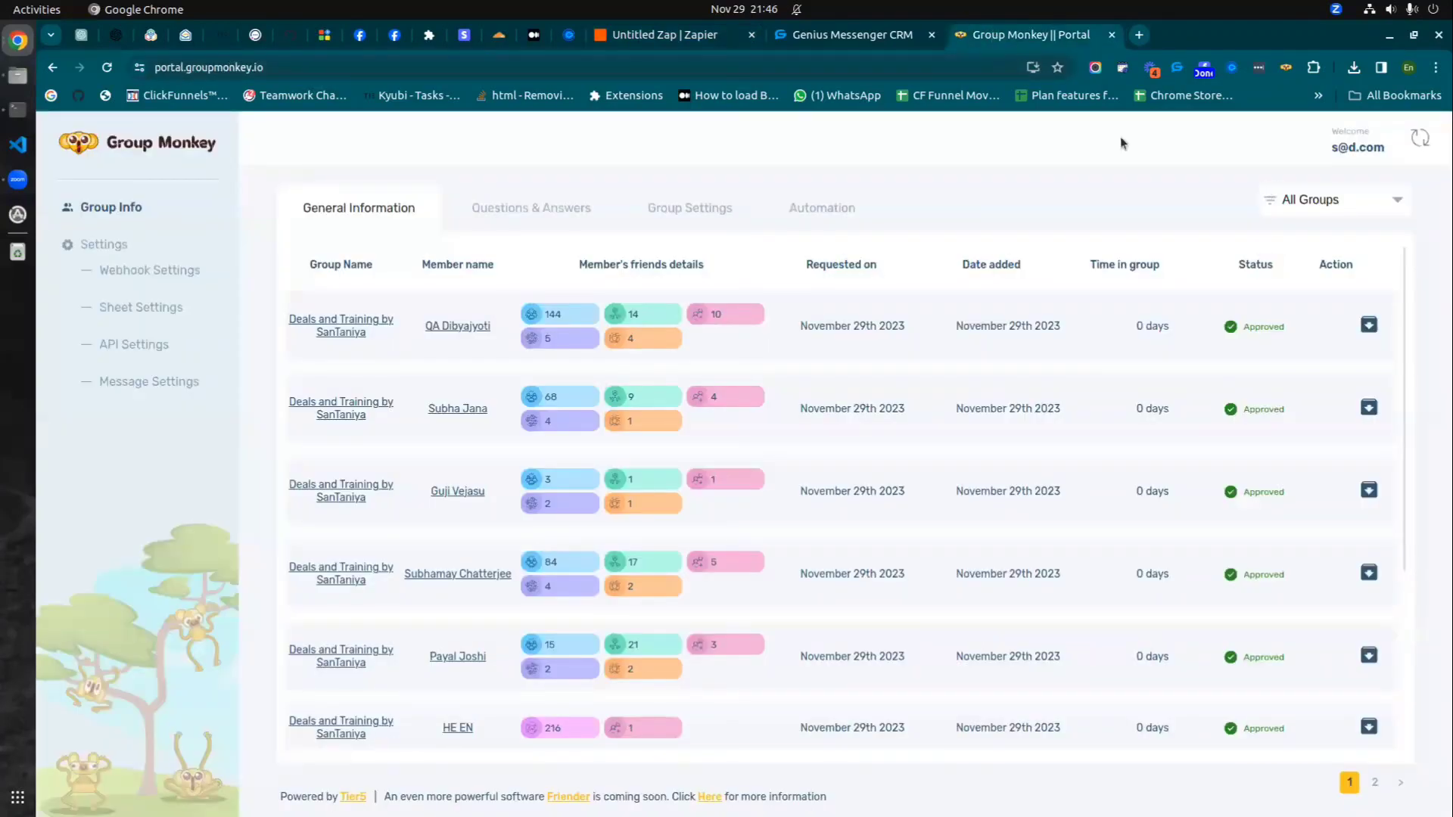
- Open the full webhook settings page from the Group Monkey extension panel
{"action": "left_click", "coordinate": [1286, 67]}
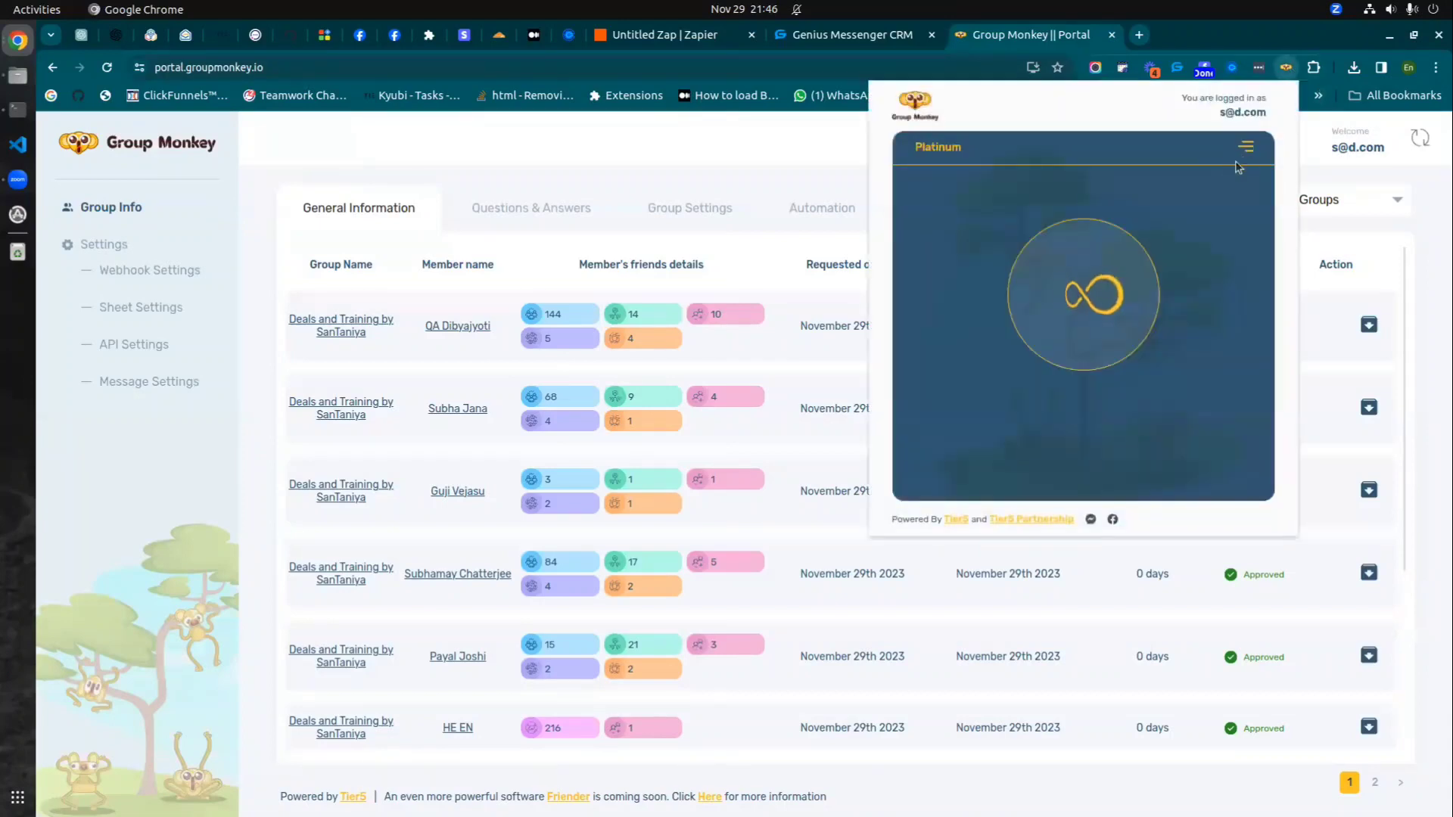
{"action": "left_click", "coordinate": [1245, 145]}
{"action": "left_click", "coordinate": [1170, 212]}
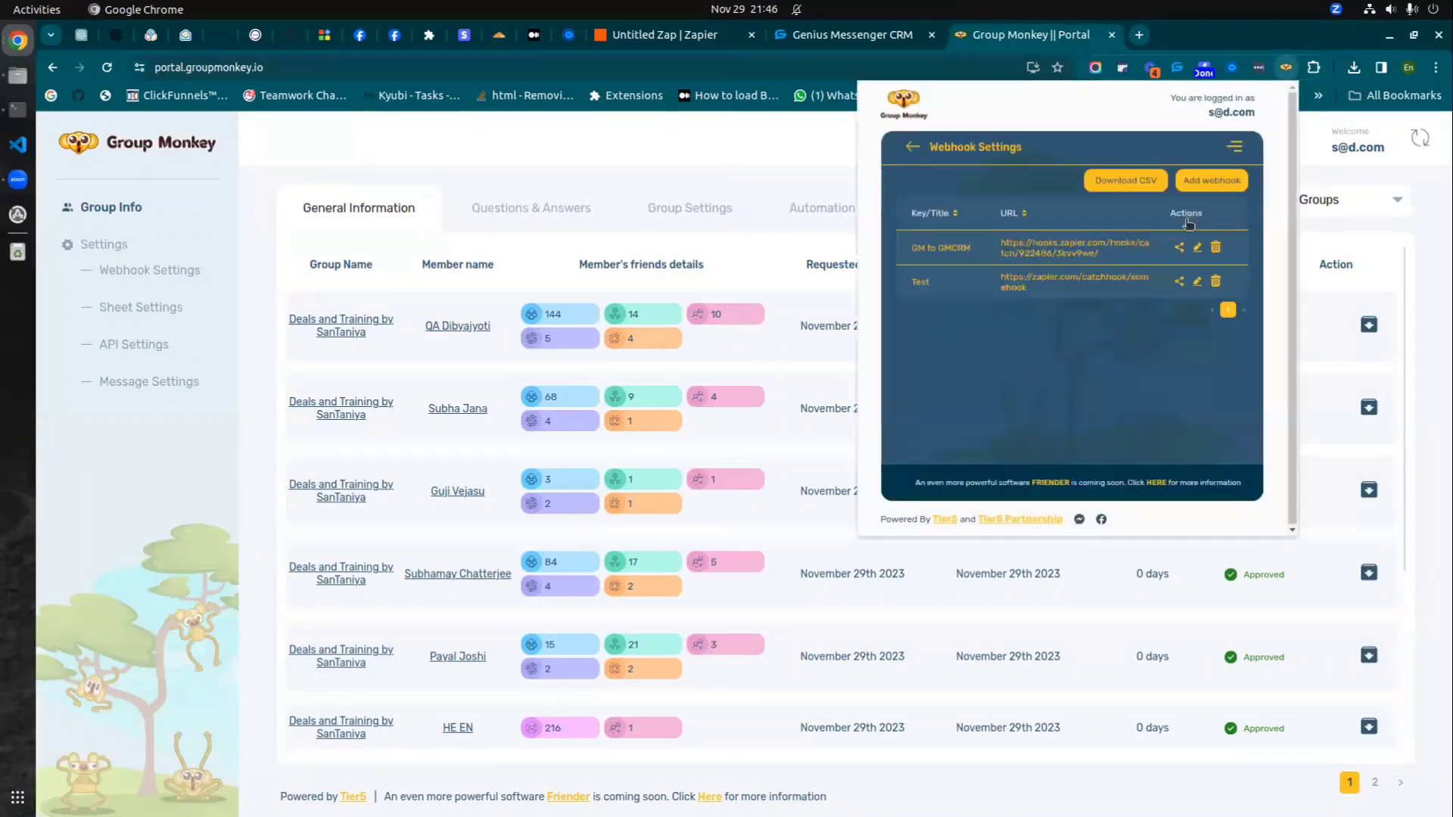
{"action": "left_click", "coordinate": [174, 271]}
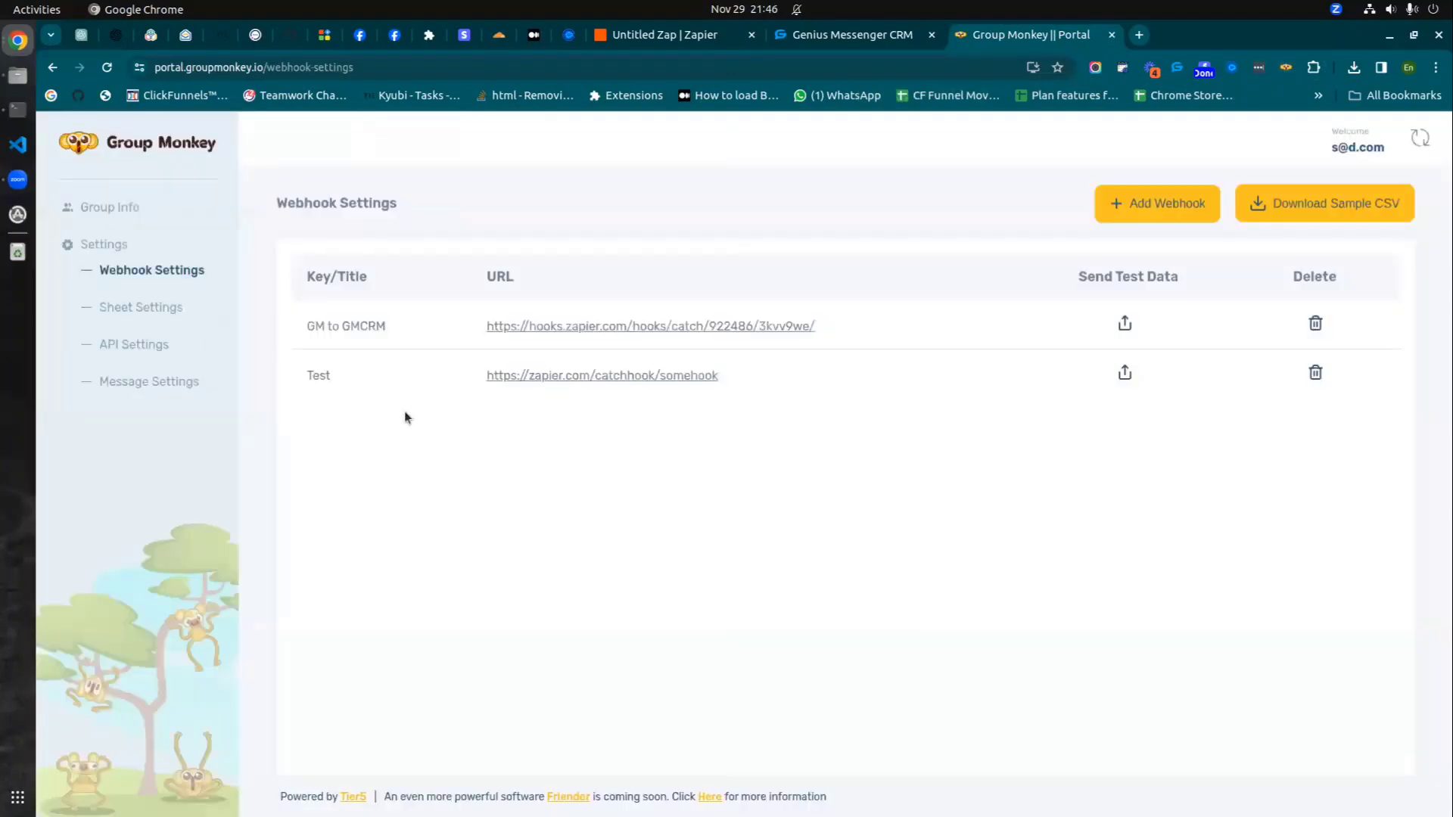
- Add a webhook titled 'GM data to GMCRM' with the pasted Zapier catch-hook URL
{"action": "left_click", "coordinate": [1145, 211]}
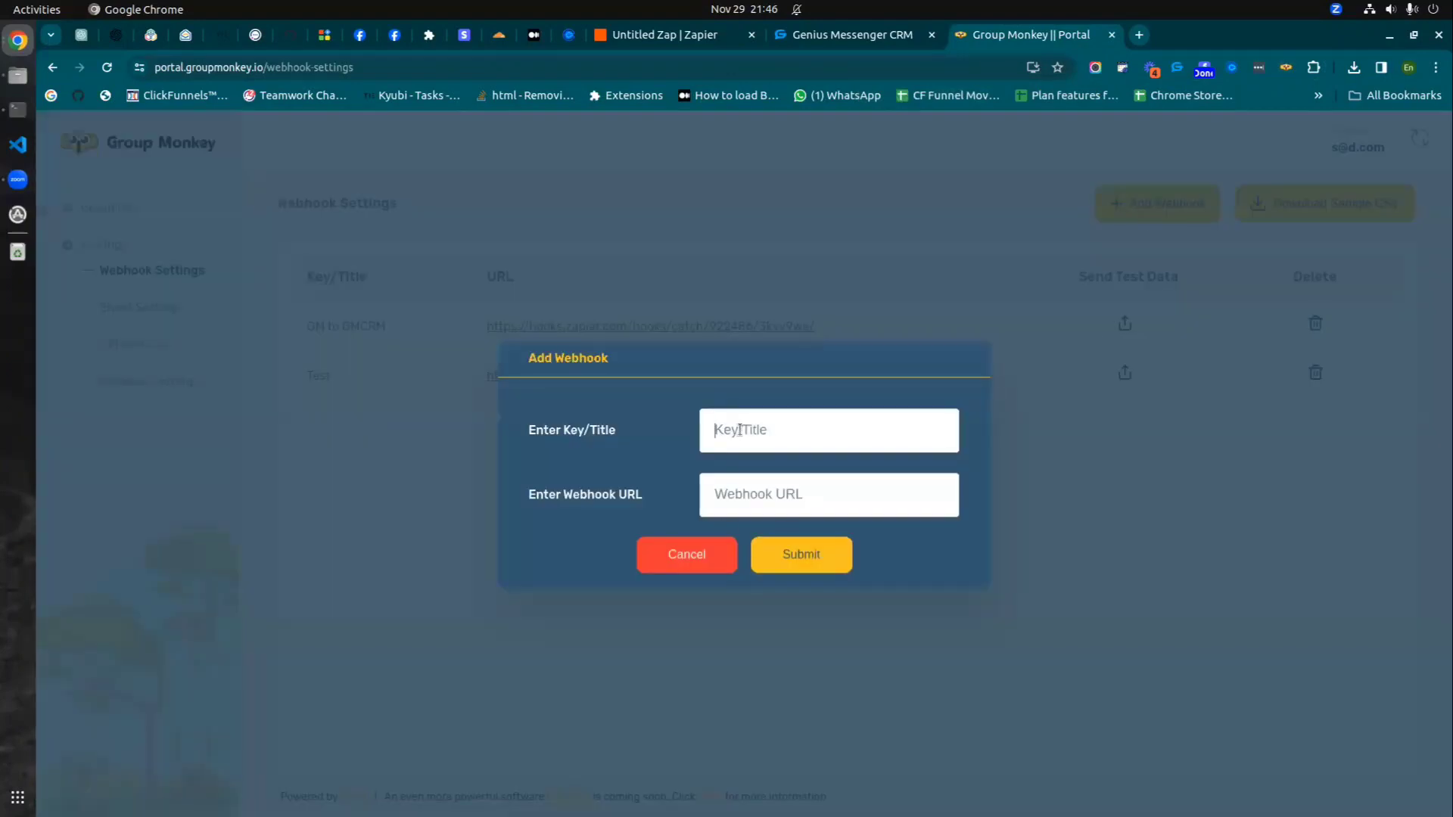
{"action": "type", "text": "GM data to GMCRM"}
{"action": "left_click", "coordinate": [789, 493]}
{"action": "key", "text": "ctrl+v"}
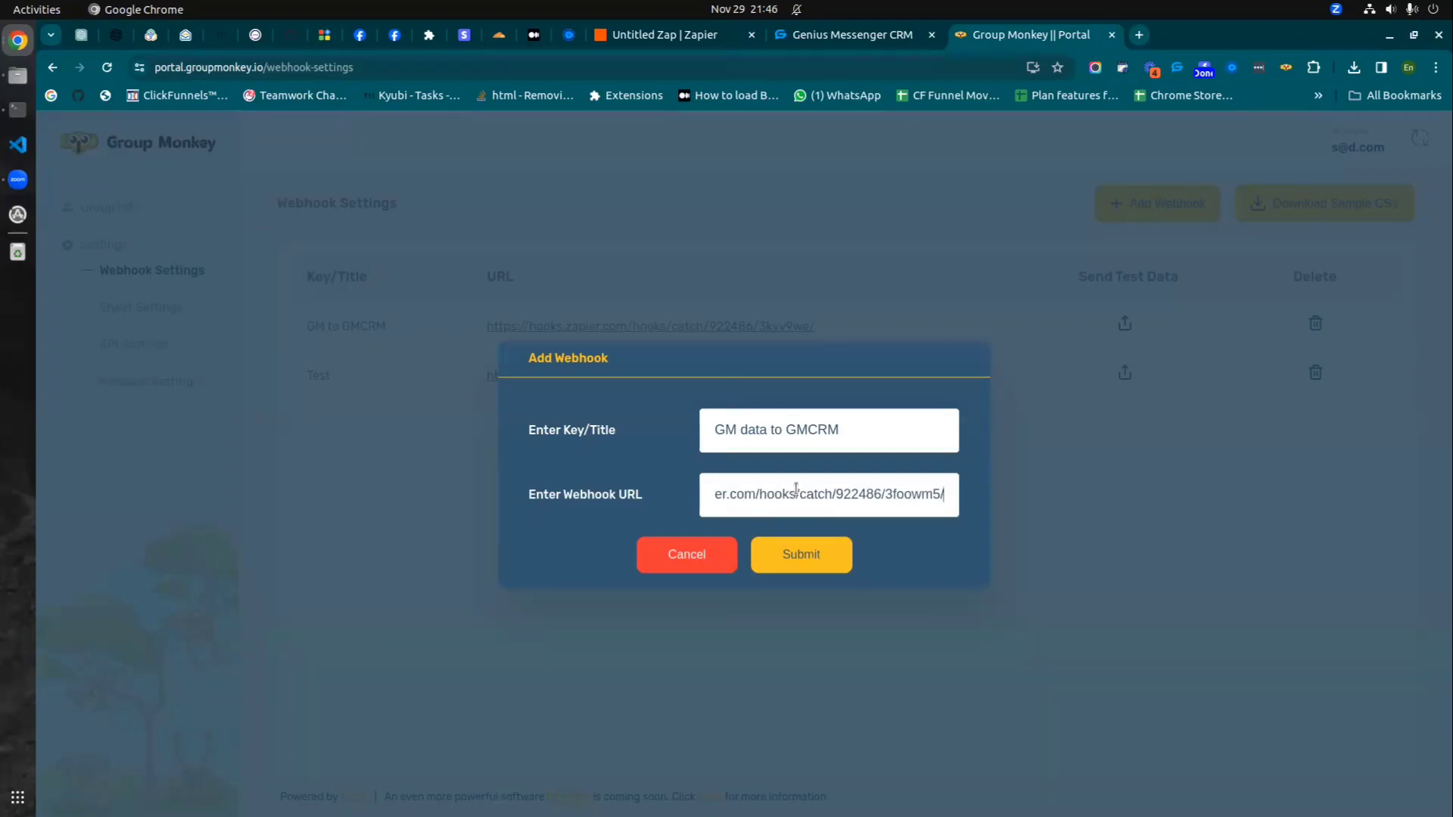
{"action": "left_click", "coordinate": [822, 555]}
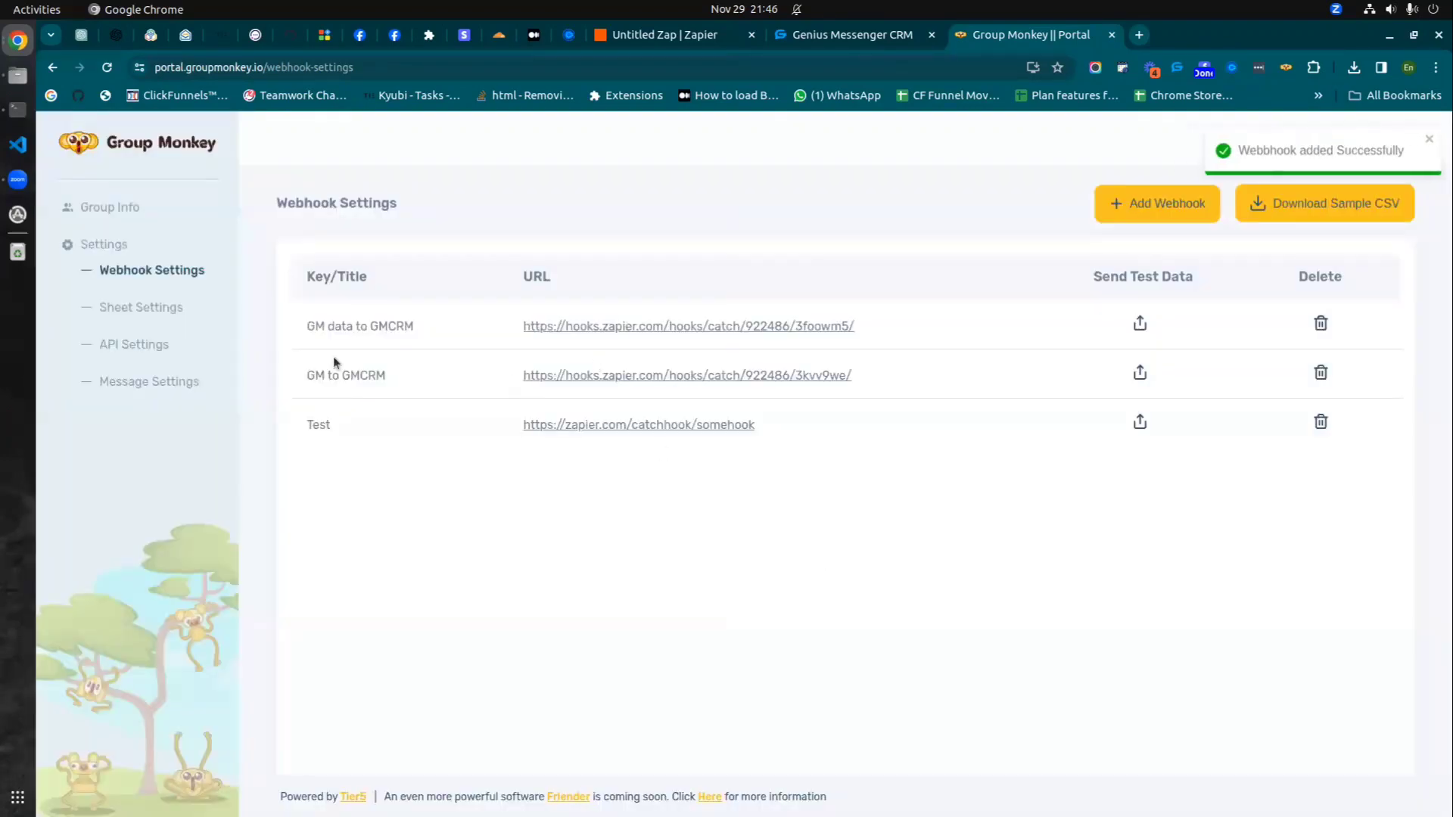
{"action": "left_click_drag", "start_coordinate": [314, 326], "coordinate": [462, 304]}
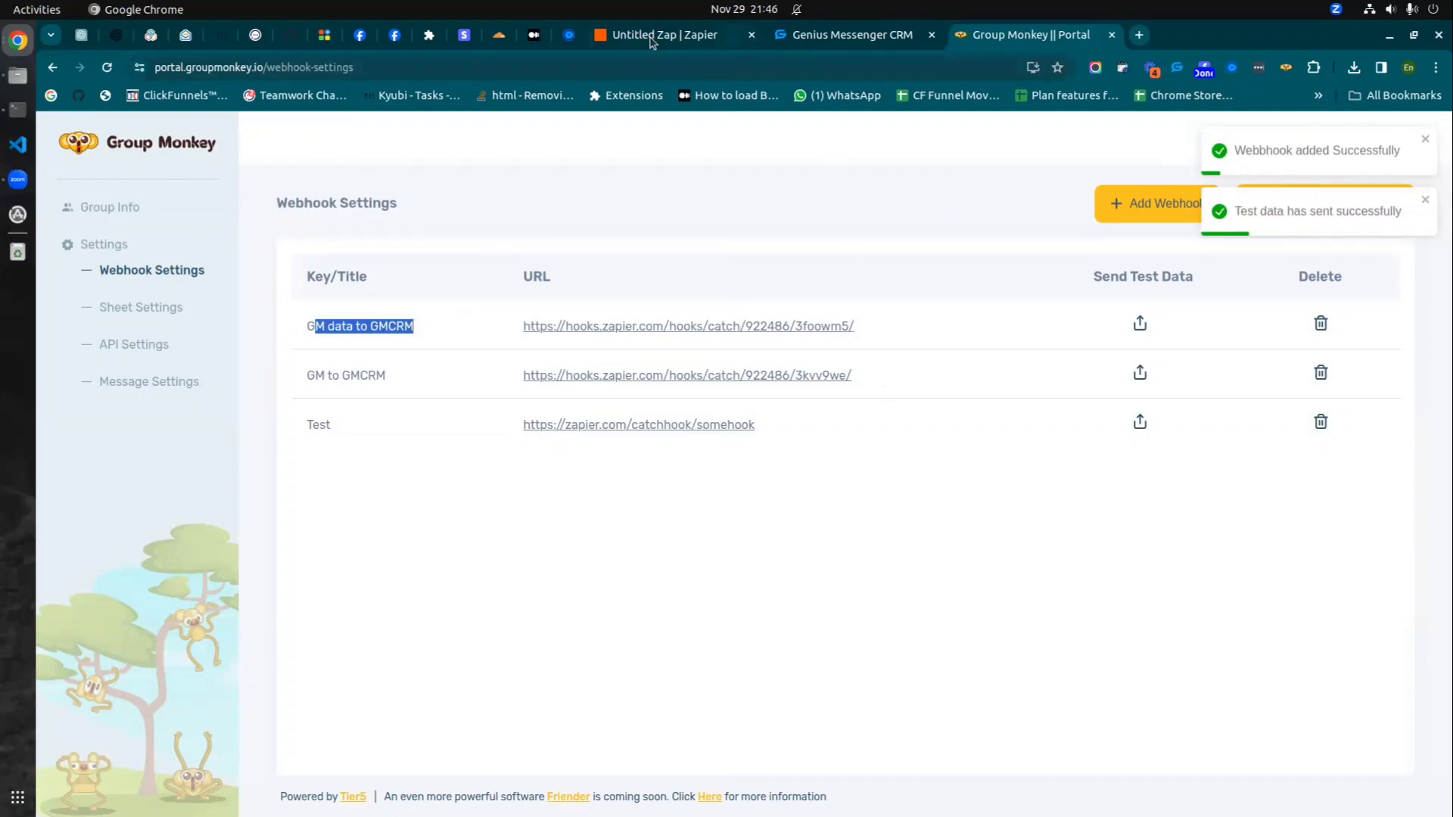
{"action": "left_click", "coordinate": [652, 38]}
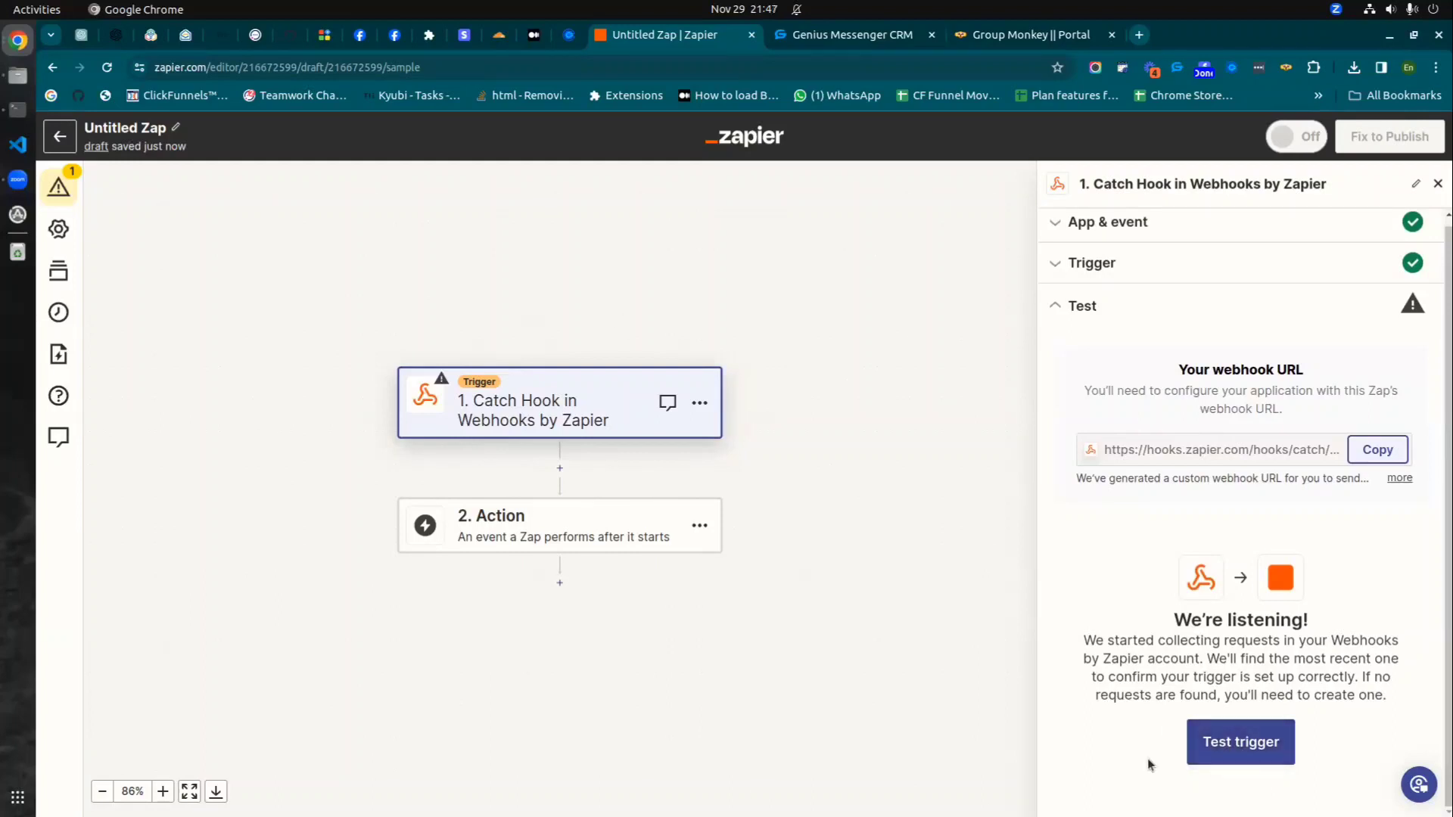
- Check the tabs and land on the CRM's APIs page listing the GM receiver
{"action": "left_click", "coordinate": [823, 42]}
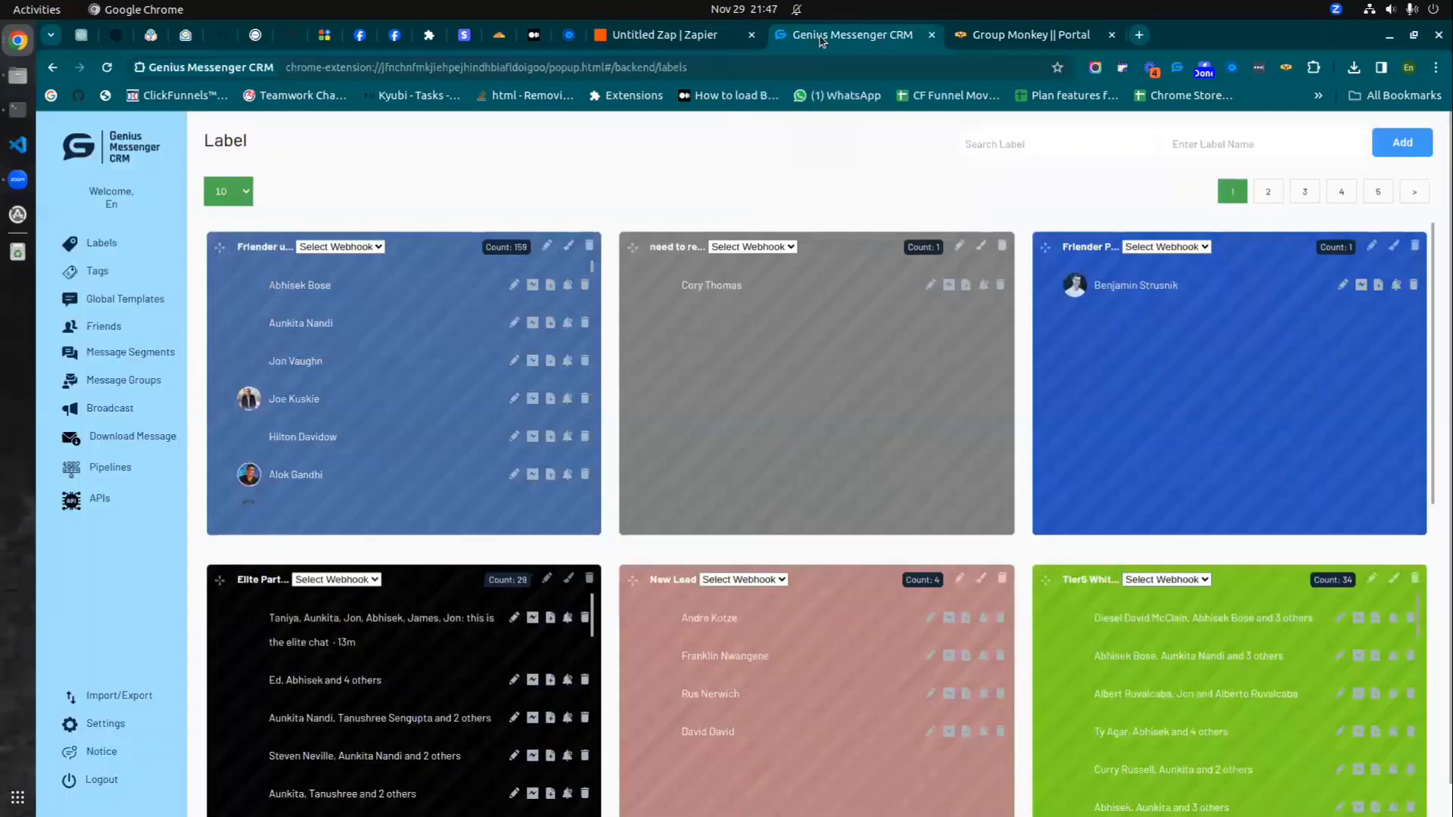
{"action": "left_click", "coordinate": [99, 504]}
{"action": "left_click", "coordinate": [990, 42]}
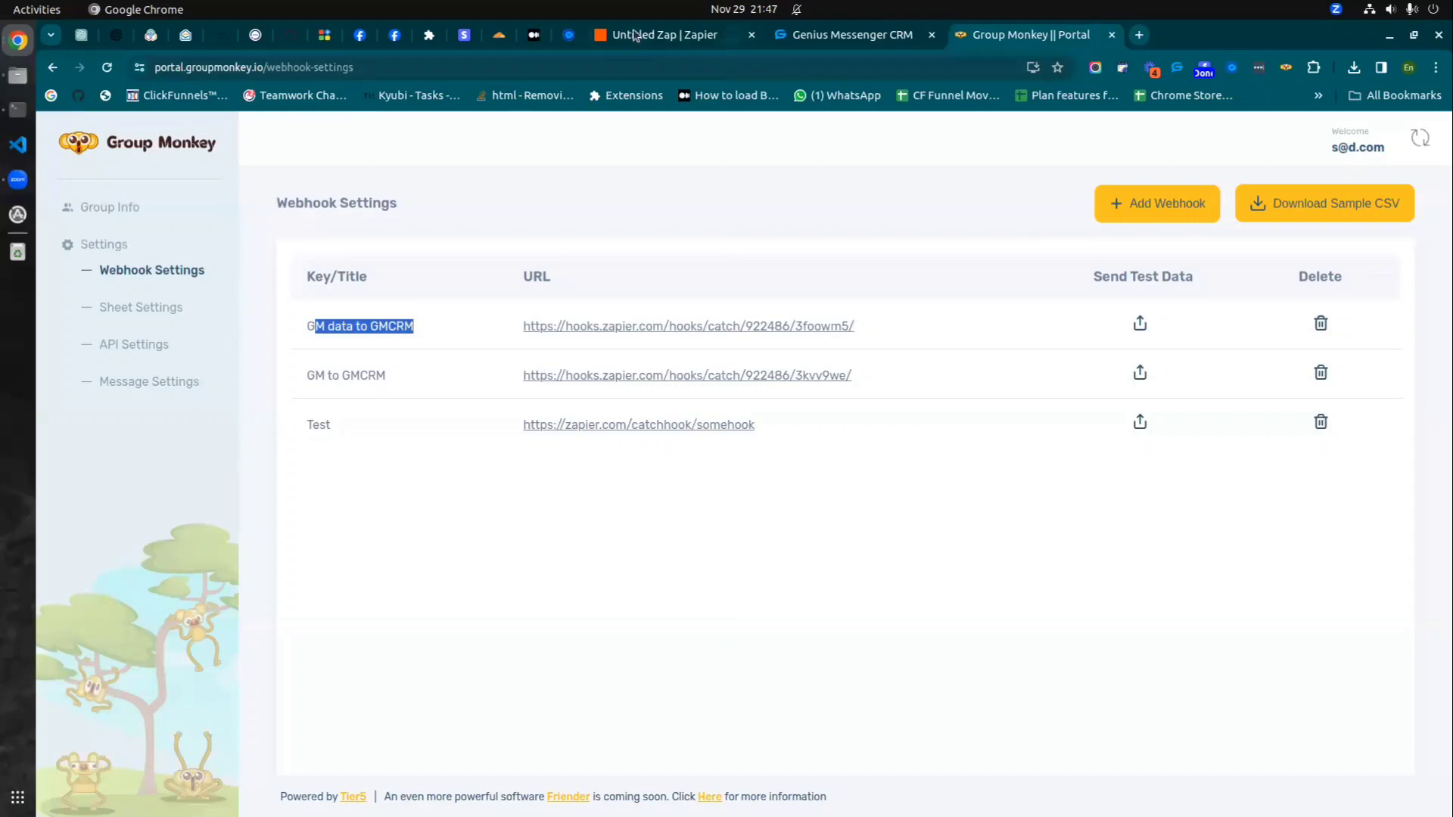
{"action": "left_click", "coordinate": [639, 35]}
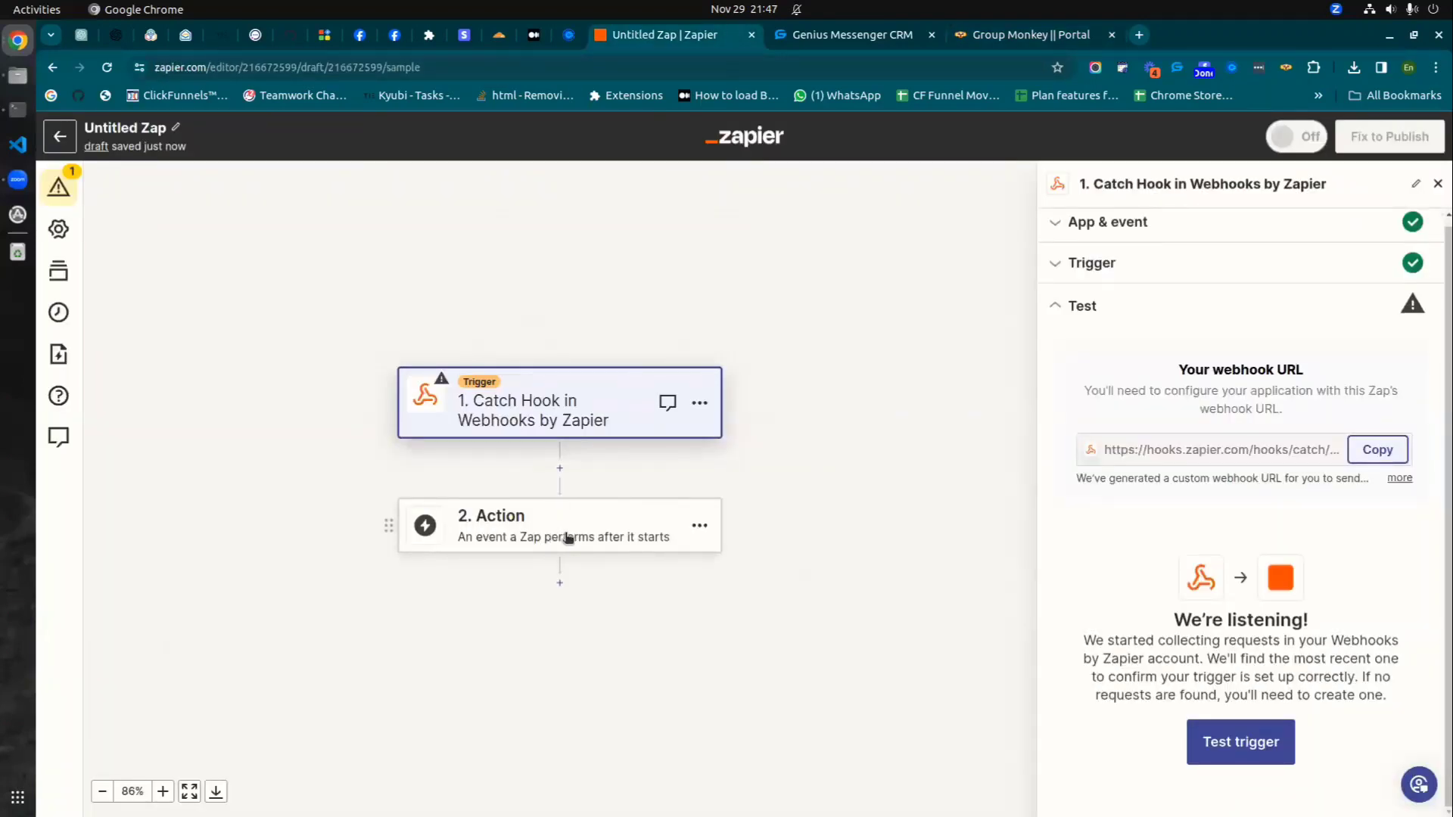
{"action": "left_click", "coordinate": [836, 38]}
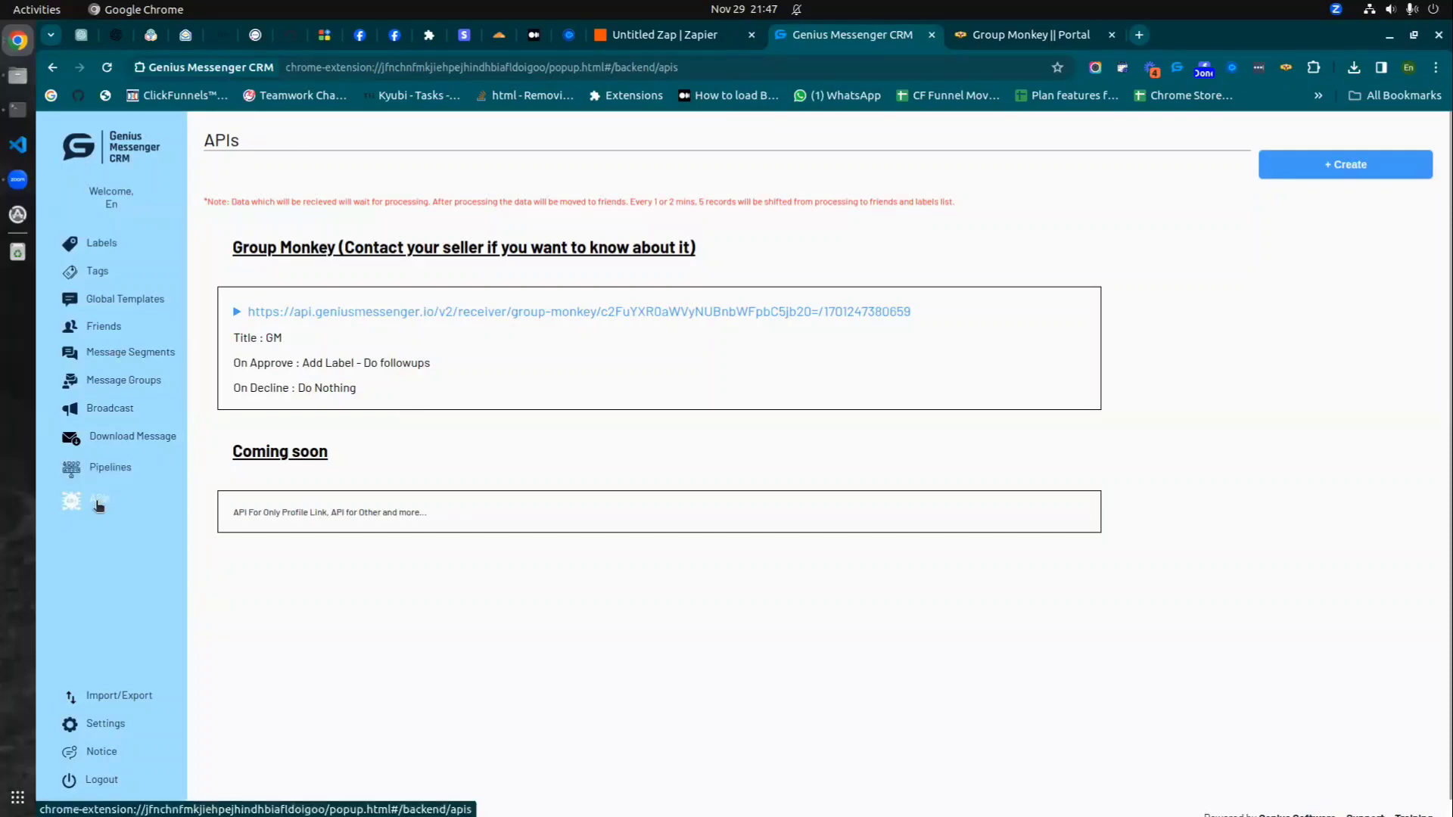
- Start a new API and correct its title to 'GM to GMCRM'
{"action": "left_click", "coordinate": [1288, 170]}
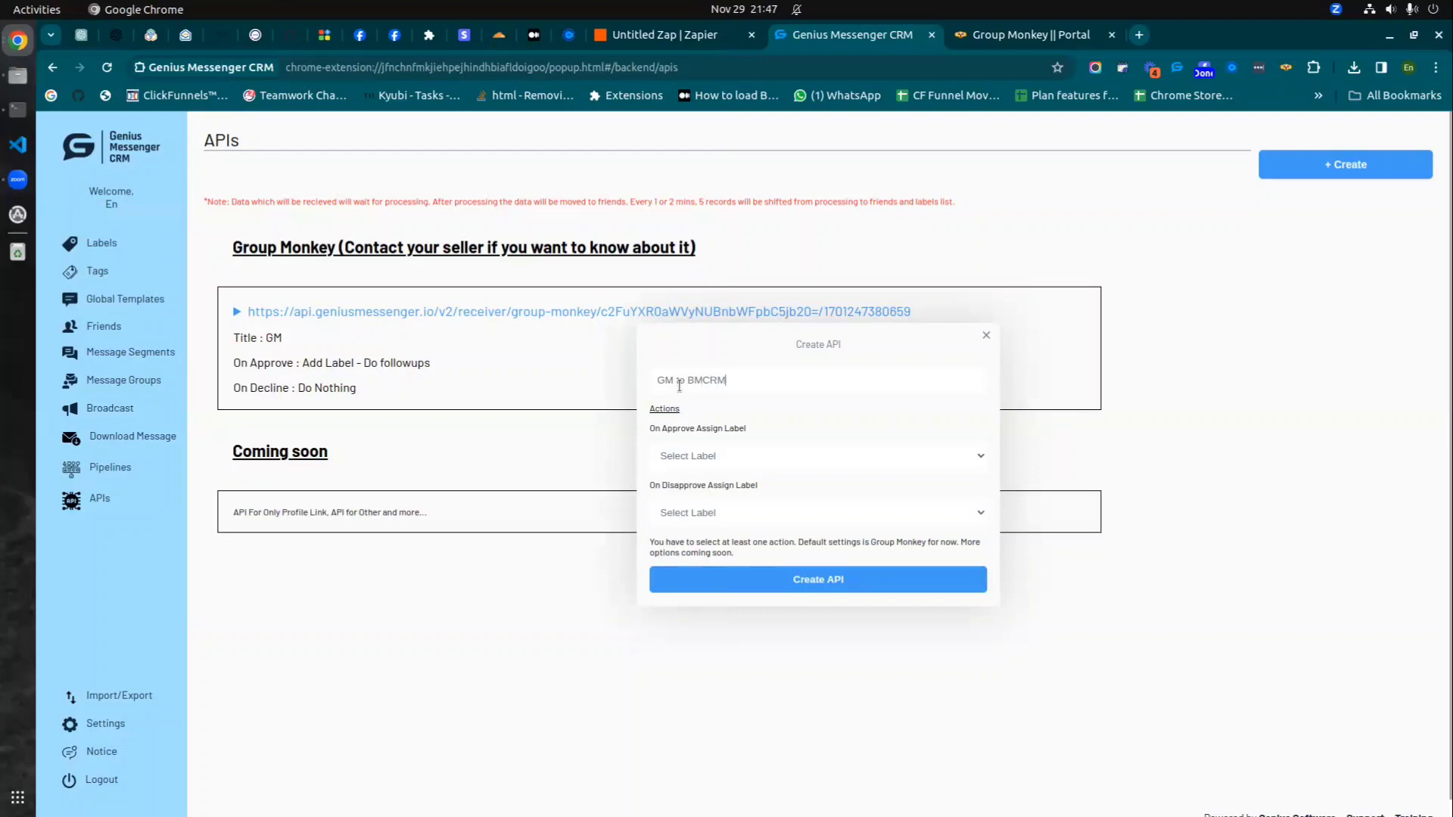
{"action": "double_click", "coordinate": [691, 384]}
{"action": "left_click", "coordinate": [689, 384]}
{"action": "key", "text": "BackSpace"}
- Label approved members L - New Lead and declined members need to remove, then create the API
{"action": "left_click", "coordinate": [735, 458]}
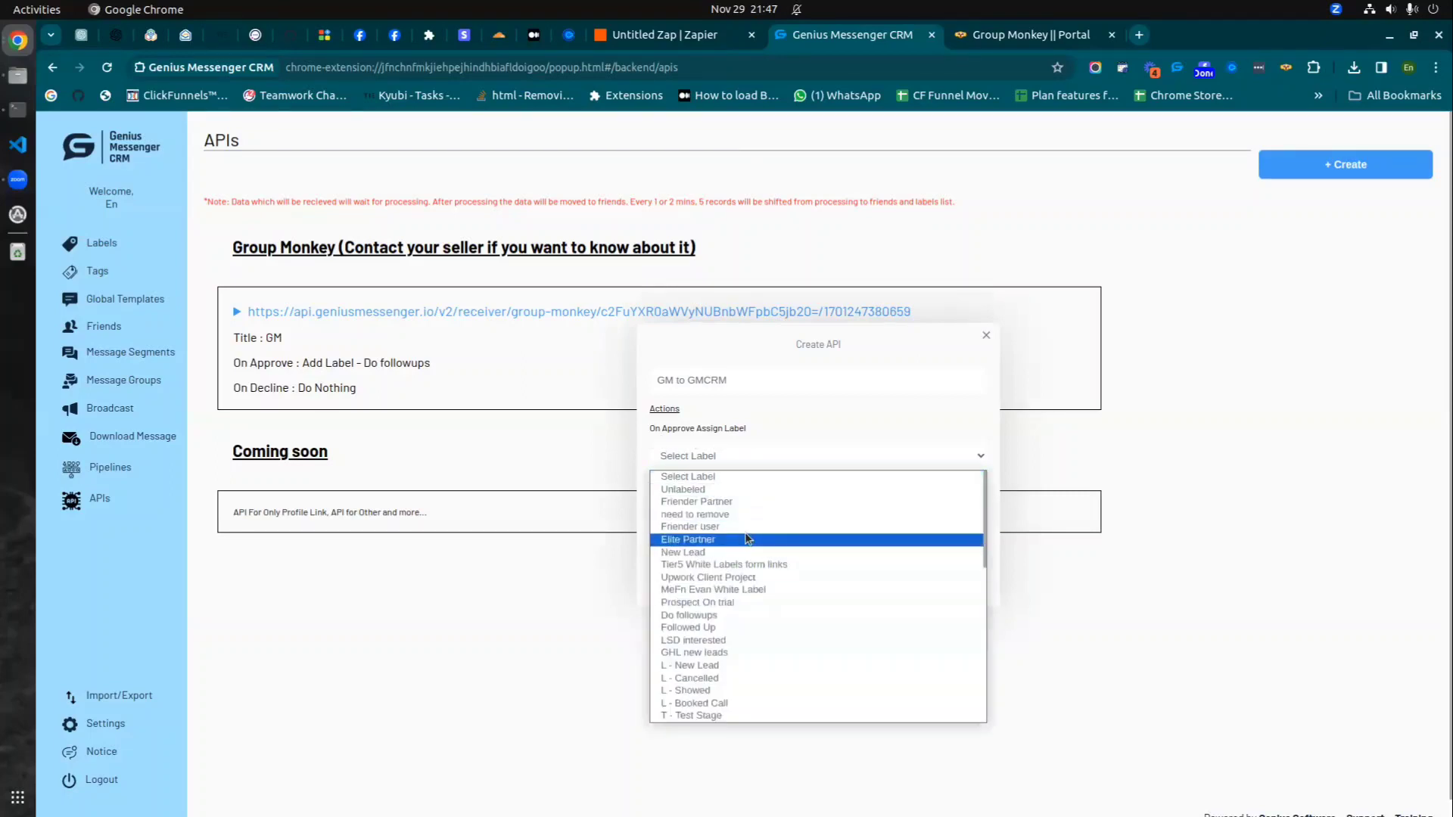
{"action": "scroll", "coordinate": [716, 583], "scroll_direction": "down", "scroll_amount": 10}
{"action": "scroll", "coordinate": [715, 575], "scroll_direction": "up", "scroll_amount": 5}
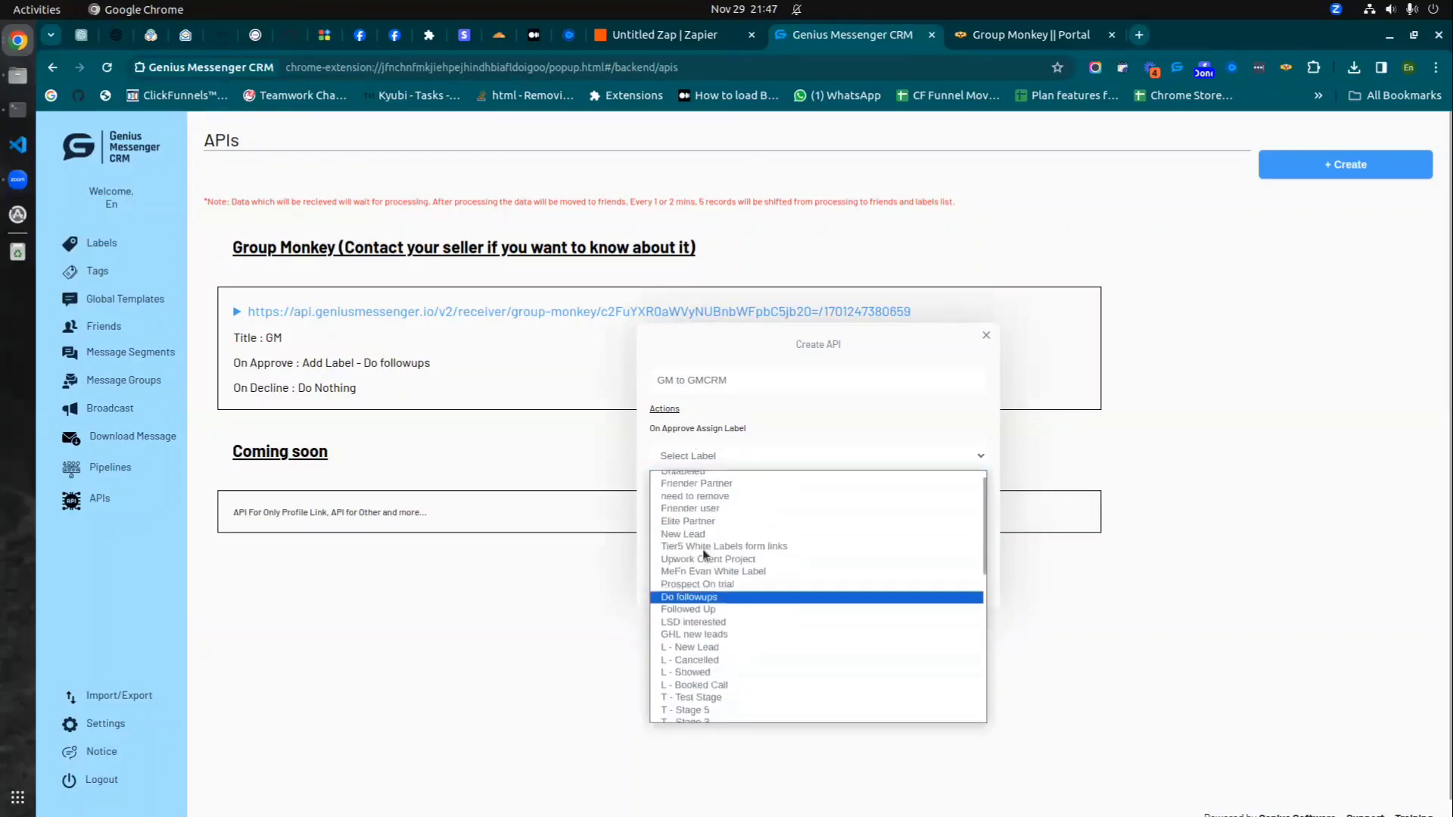
{"action": "scroll", "coordinate": [714, 579], "scroll_direction": "down", "scroll_amount": 2}
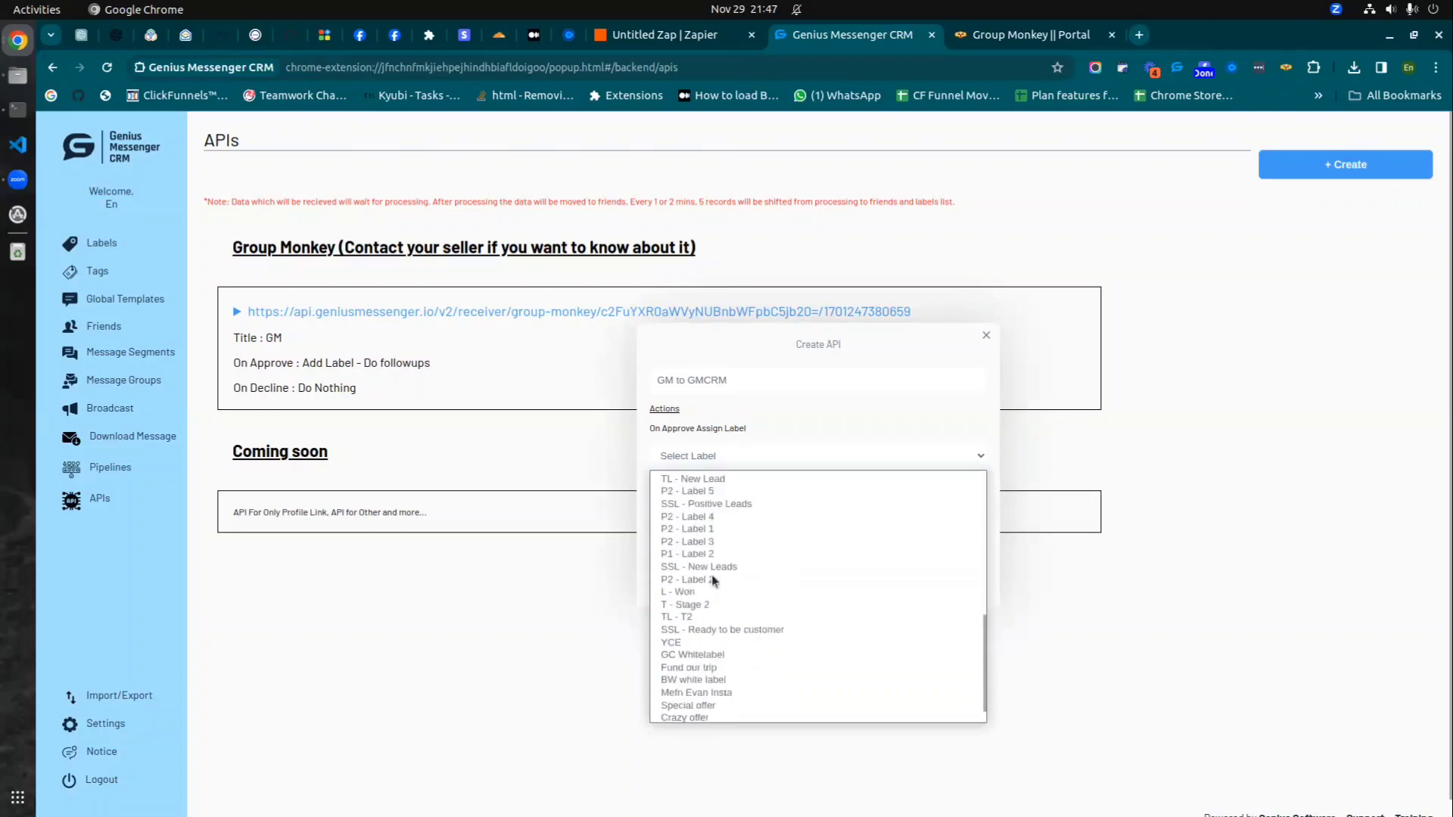
{"action": "scroll", "coordinate": [704, 572], "scroll_direction": "up", "scroll_amount": 2}
{"action": "scroll", "coordinate": [704, 592], "scroll_direction": "up", "scroll_amount": 3}
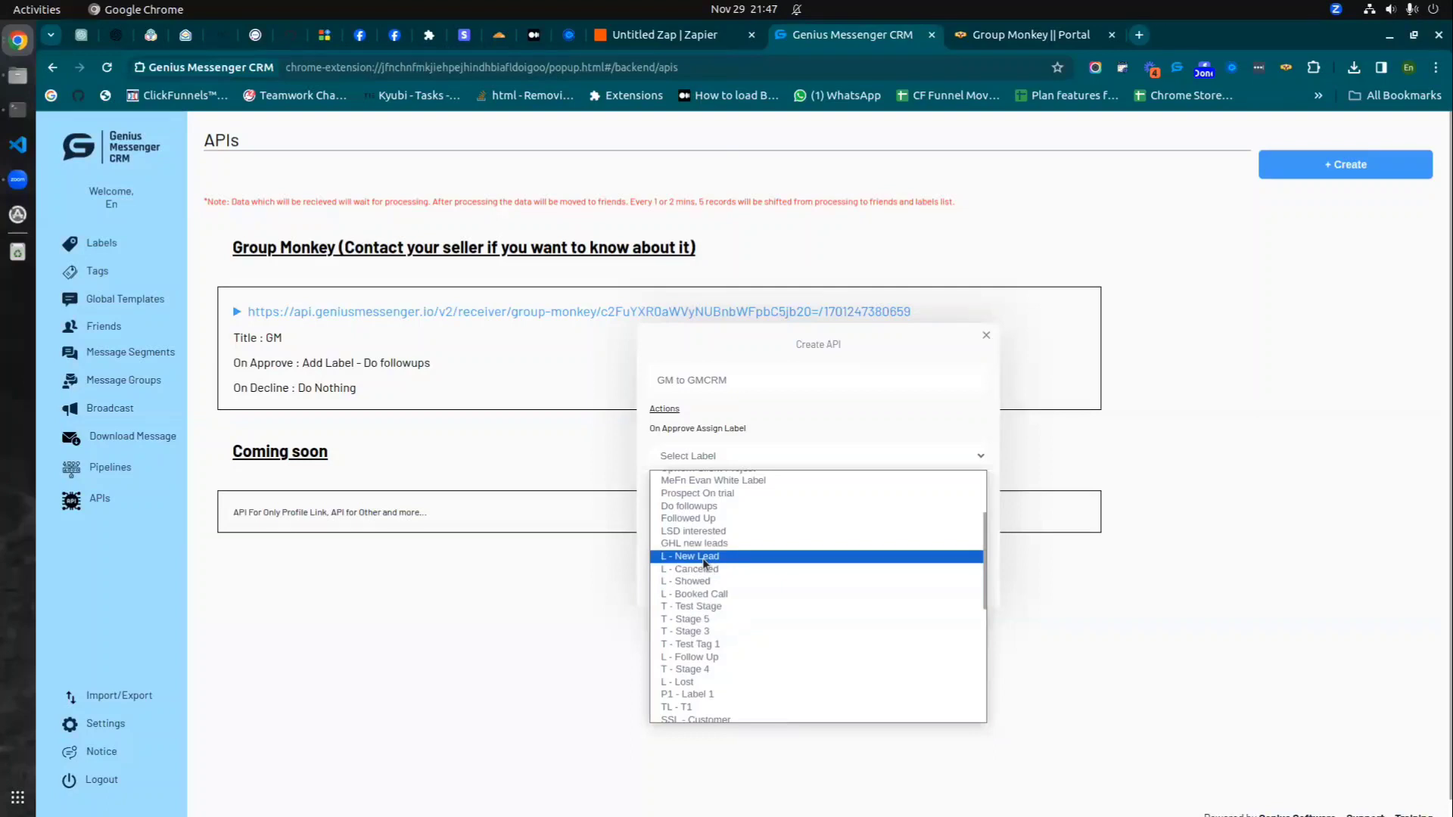
{"action": "left_click", "coordinate": [705, 559]}
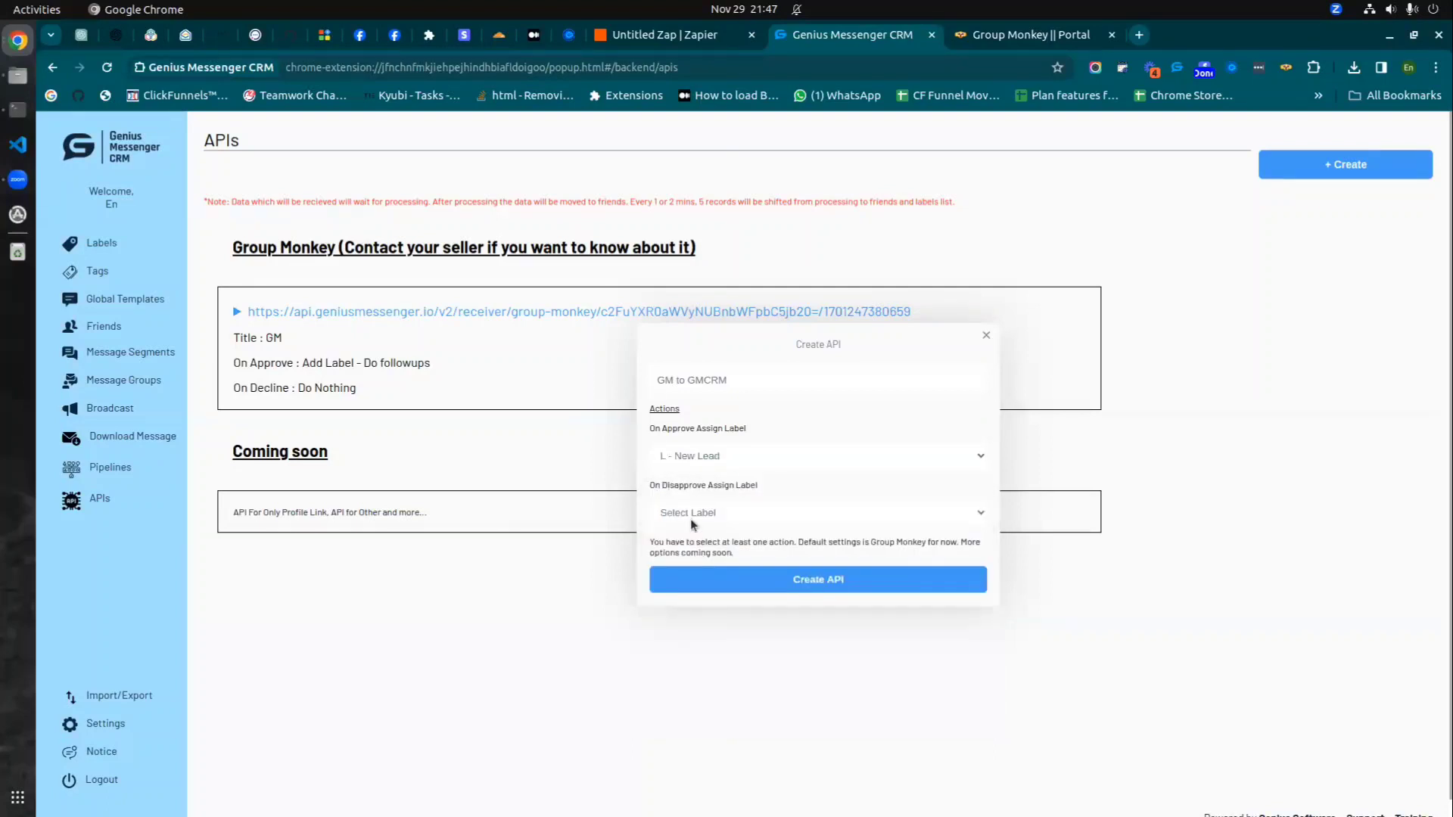
{"action": "left_click", "coordinate": [719, 525]}
{"action": "left_click", "coordinate": [831, 582]}
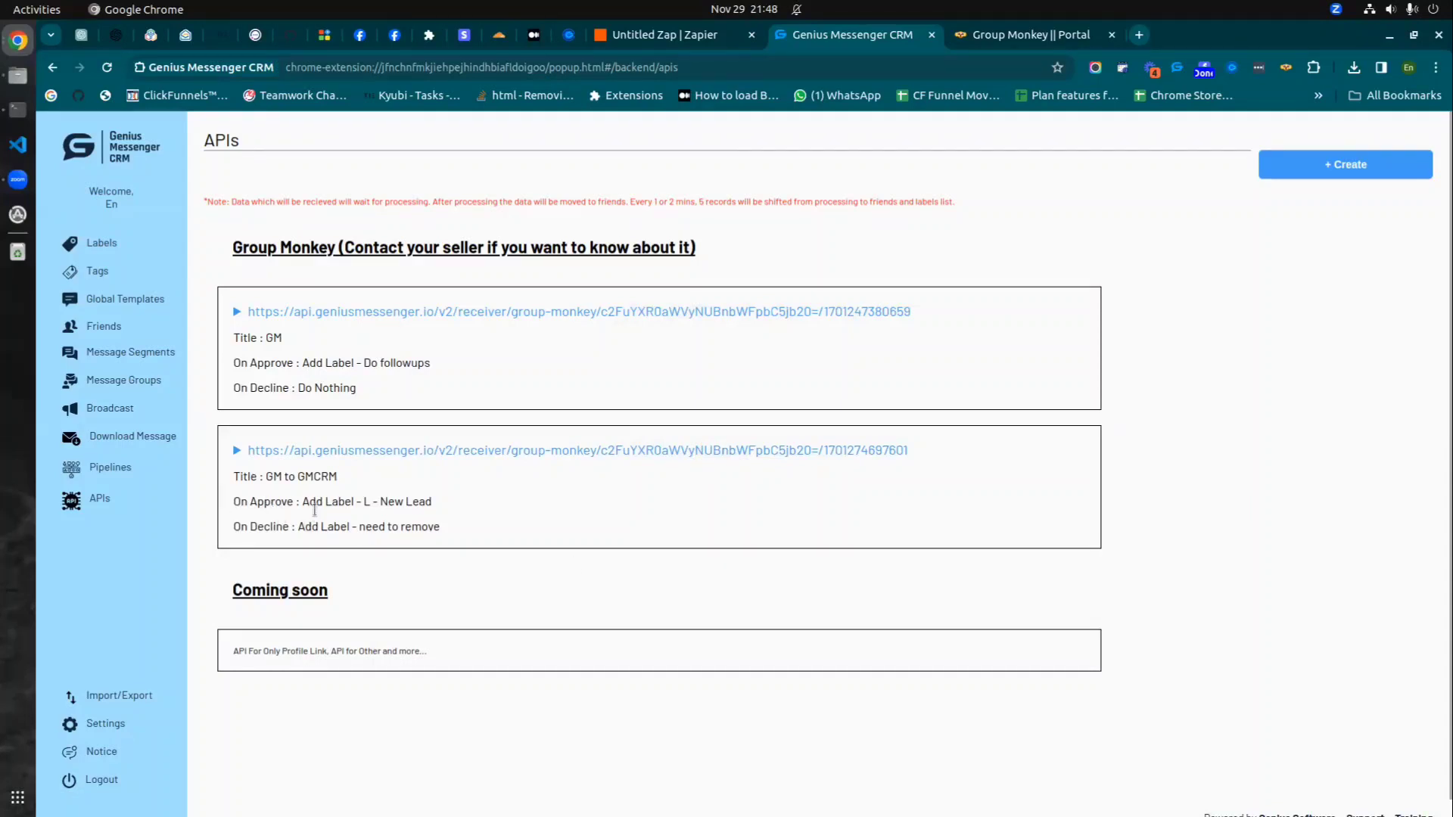
- Review the GM to GMCRM receiver's approve and decline actions and copy its receiver URL
{"action": "left_click_drag", "start_coordinate": [235, 474], "coordinate": [399, 526]}
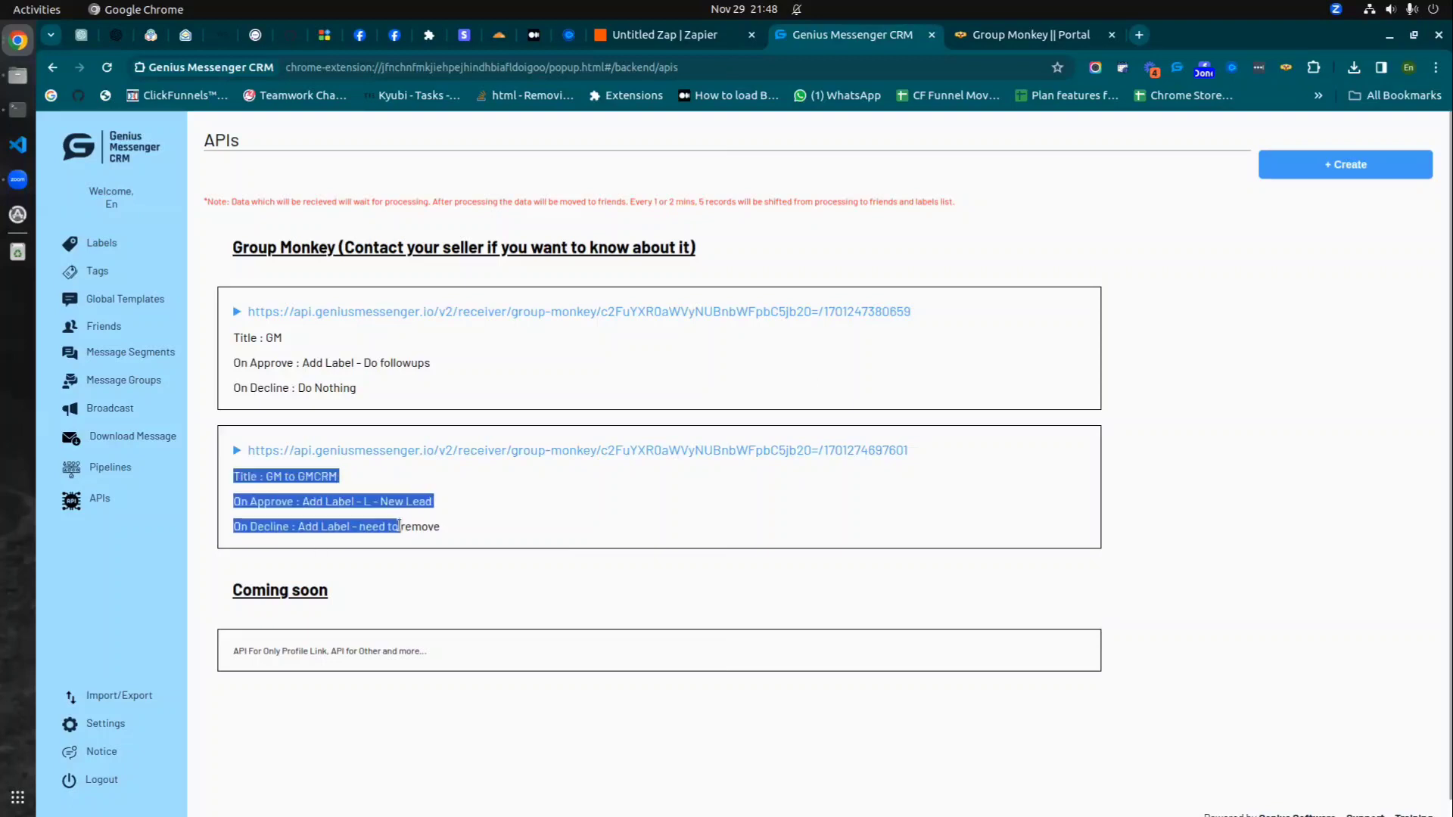
{"action": "left_click", "coordinate": [425, 525]}
{"action": "left_click_drag", "start_coordinate": [241, 501], "coordinate": [435, 503]}
{"action": "left_click", "coordinate": [368, 505]}
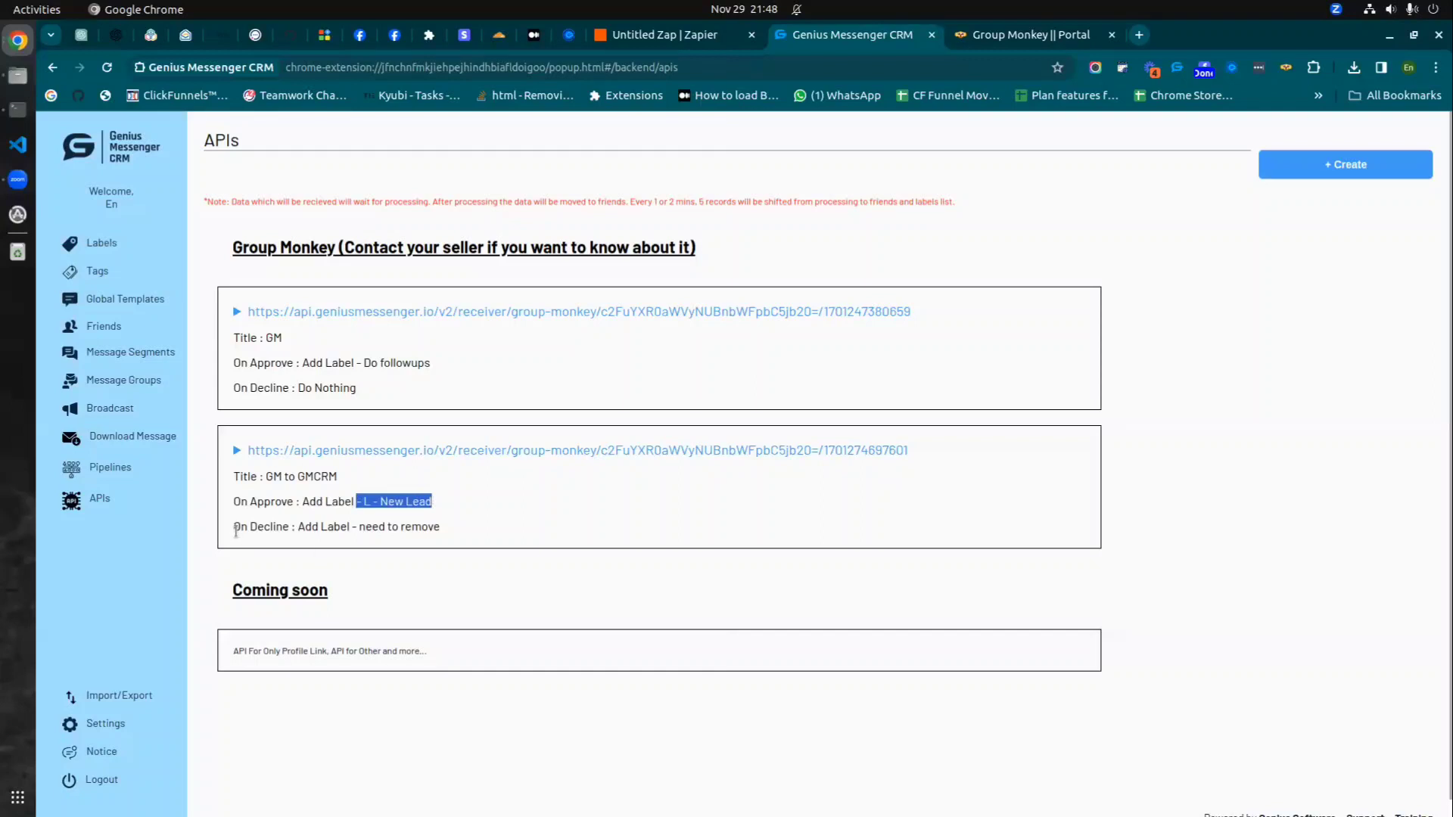
{"action": "left_click_drag", "start_coordinate": [235, 527], "coordinate": [430, 522]}
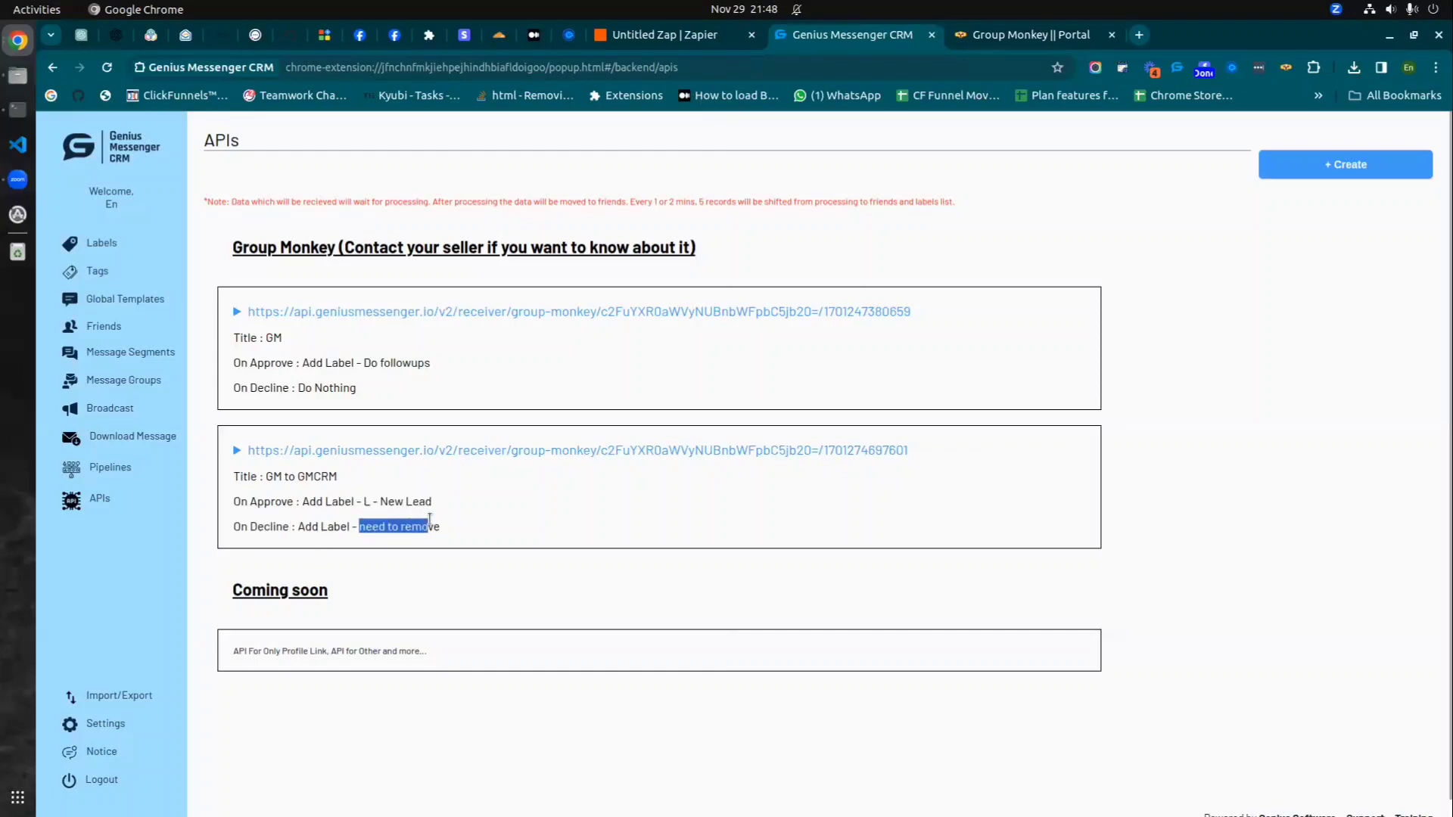
{"action": "left_click", "coordinate": [419, 528]}
{"action": "left_click_drag", "start_coordinate": [919, 452], "coordinate": [237, 449]}
{"action": "key", "text": "ctrl+c"}
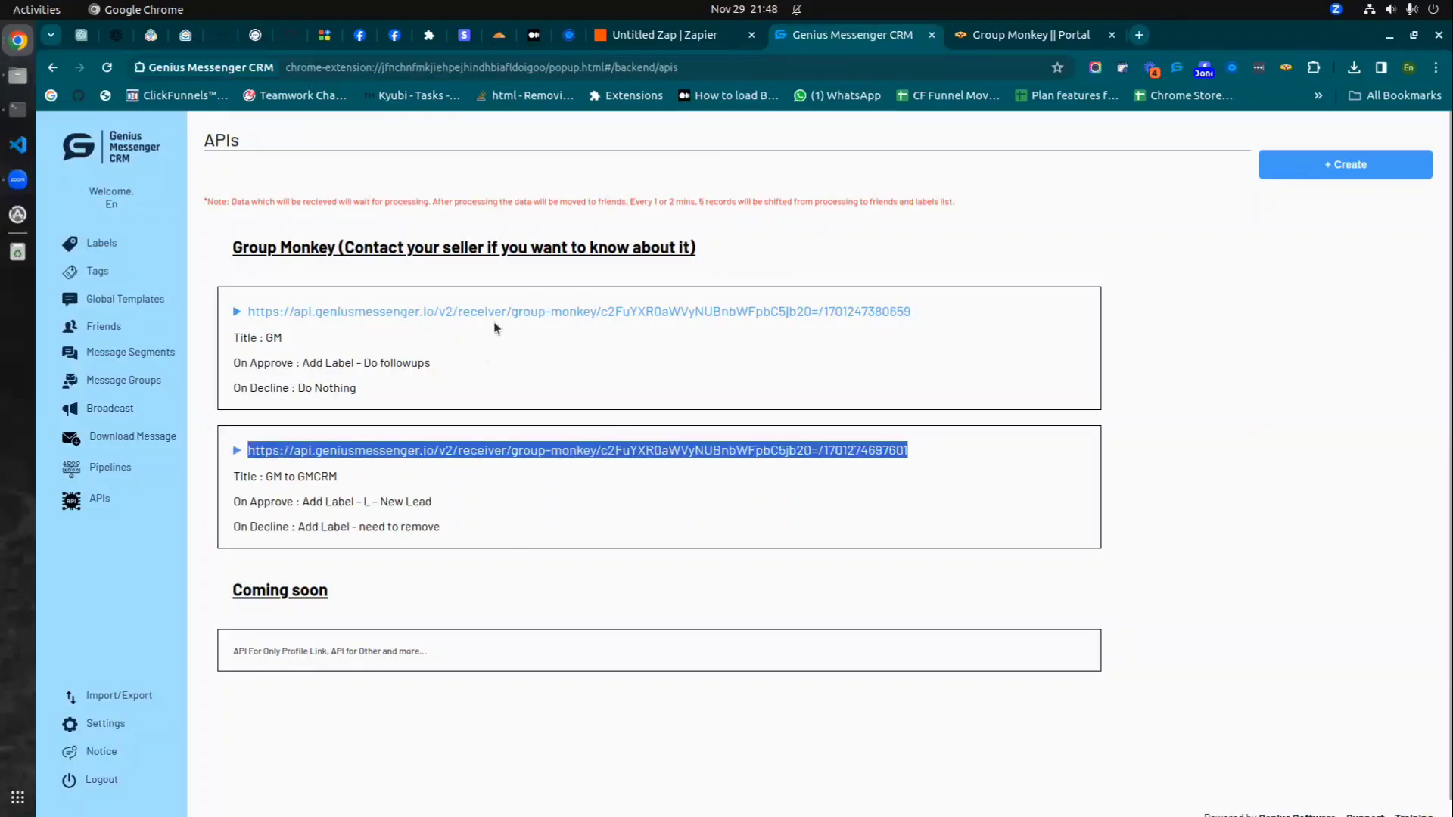
{"action": "left_click", "coordinate": [638, 36]}
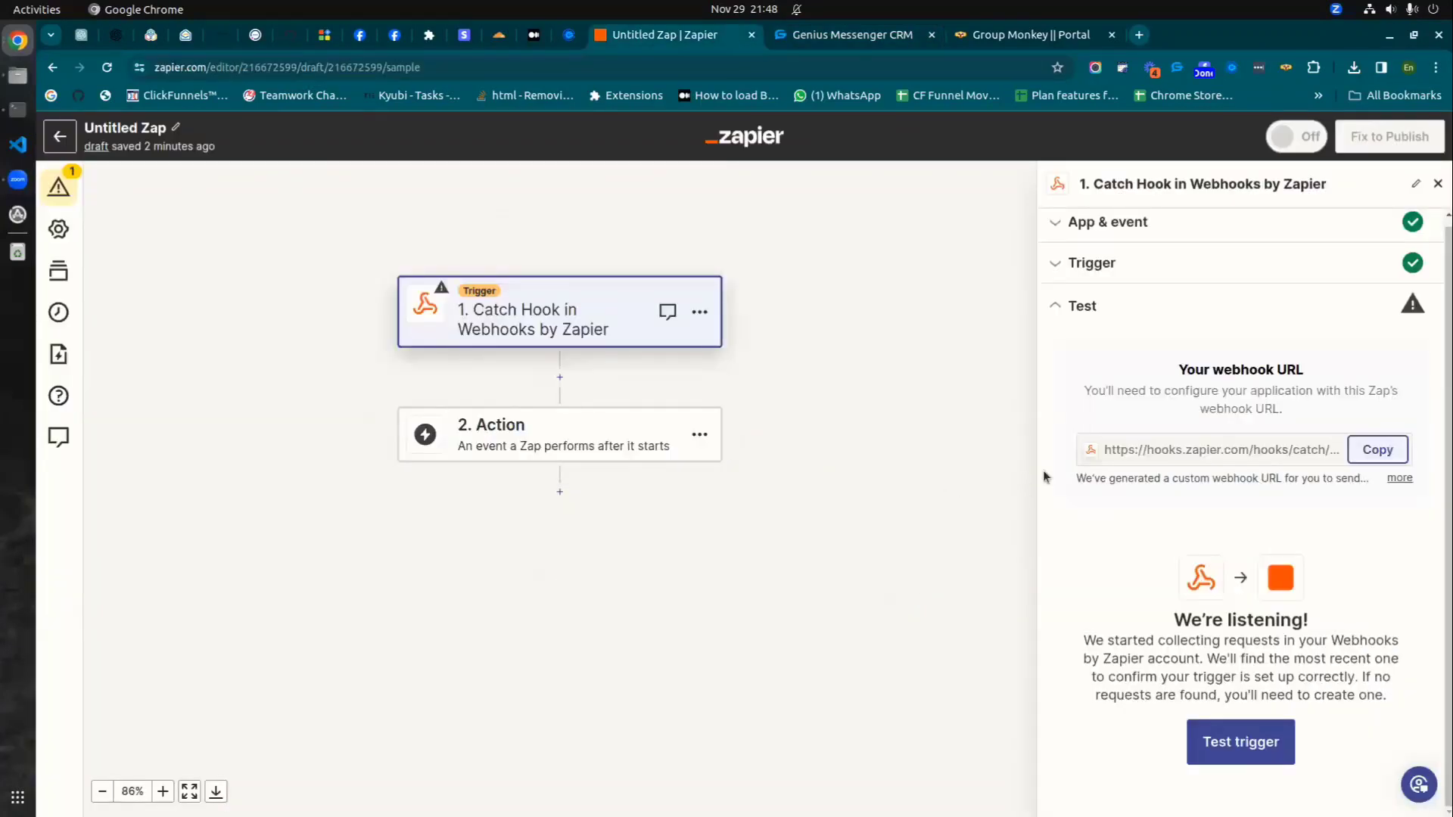
- Set the action step to Webhooks by Zapier with the POST event and continue
{"action": "left_click", "coordinate": [578, 442]}
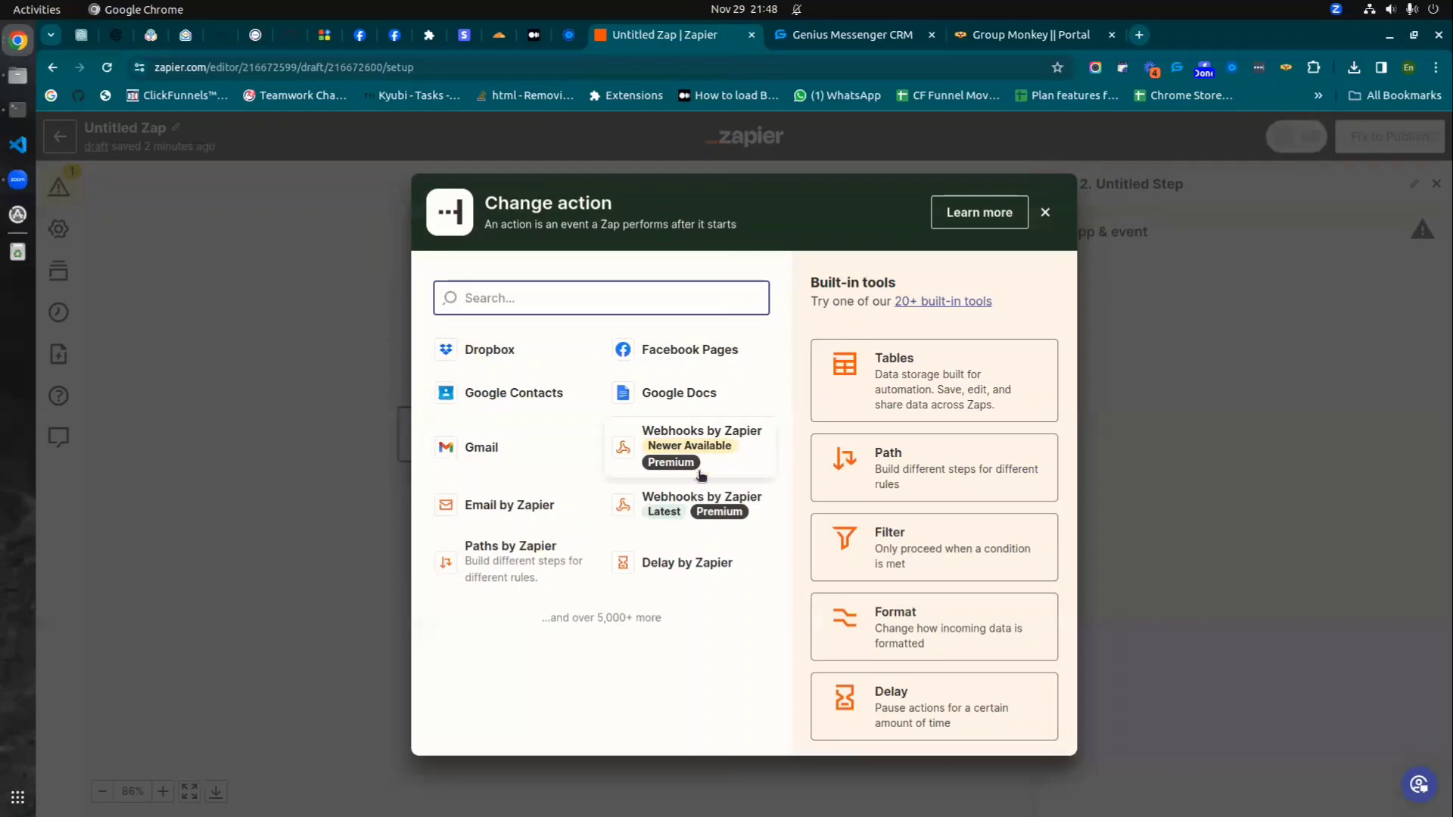
{"action": "left_click", "coordinate": [688, 501]}
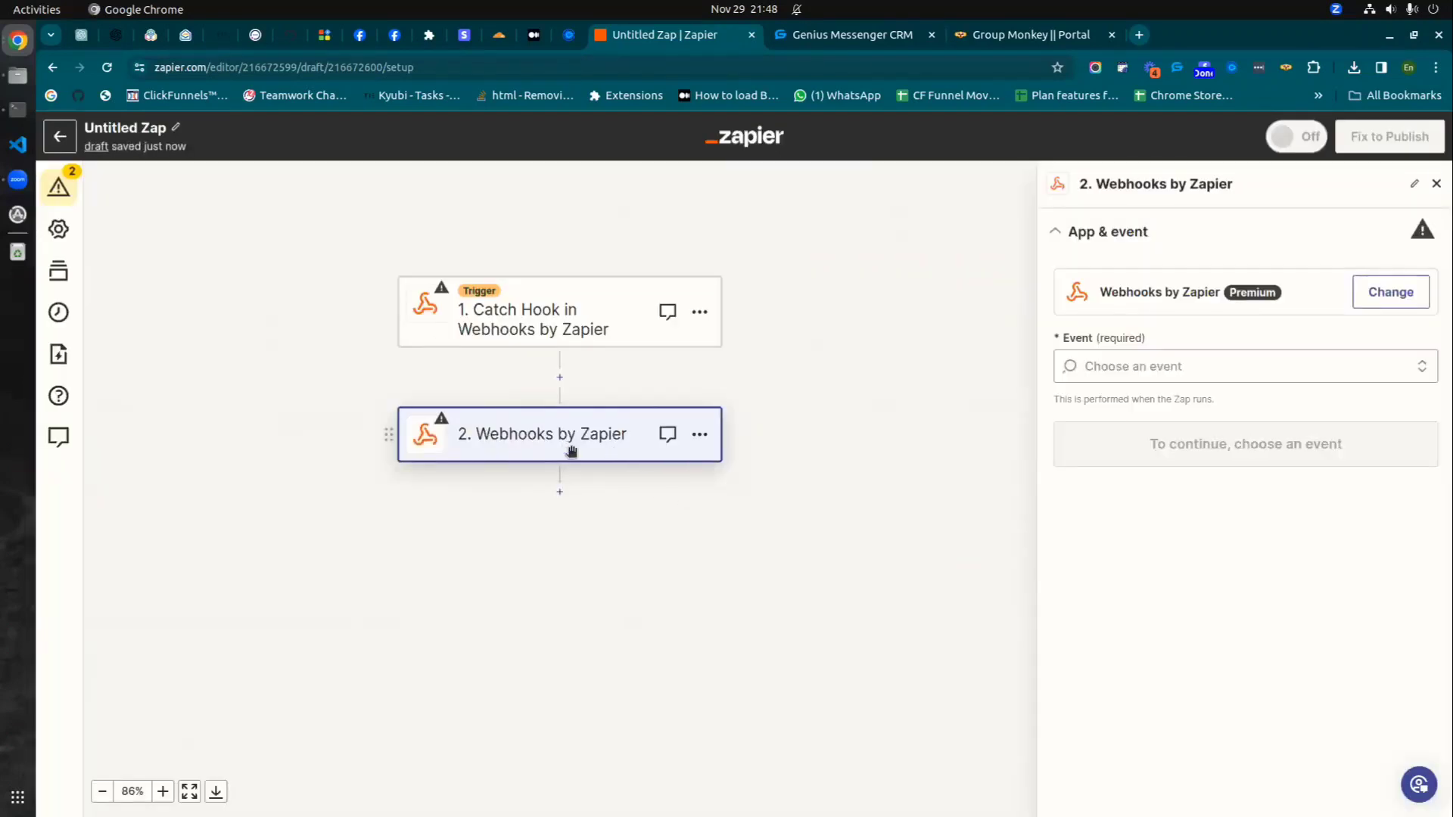
{"action": "left_click", "coordinate": [1158, 356]}
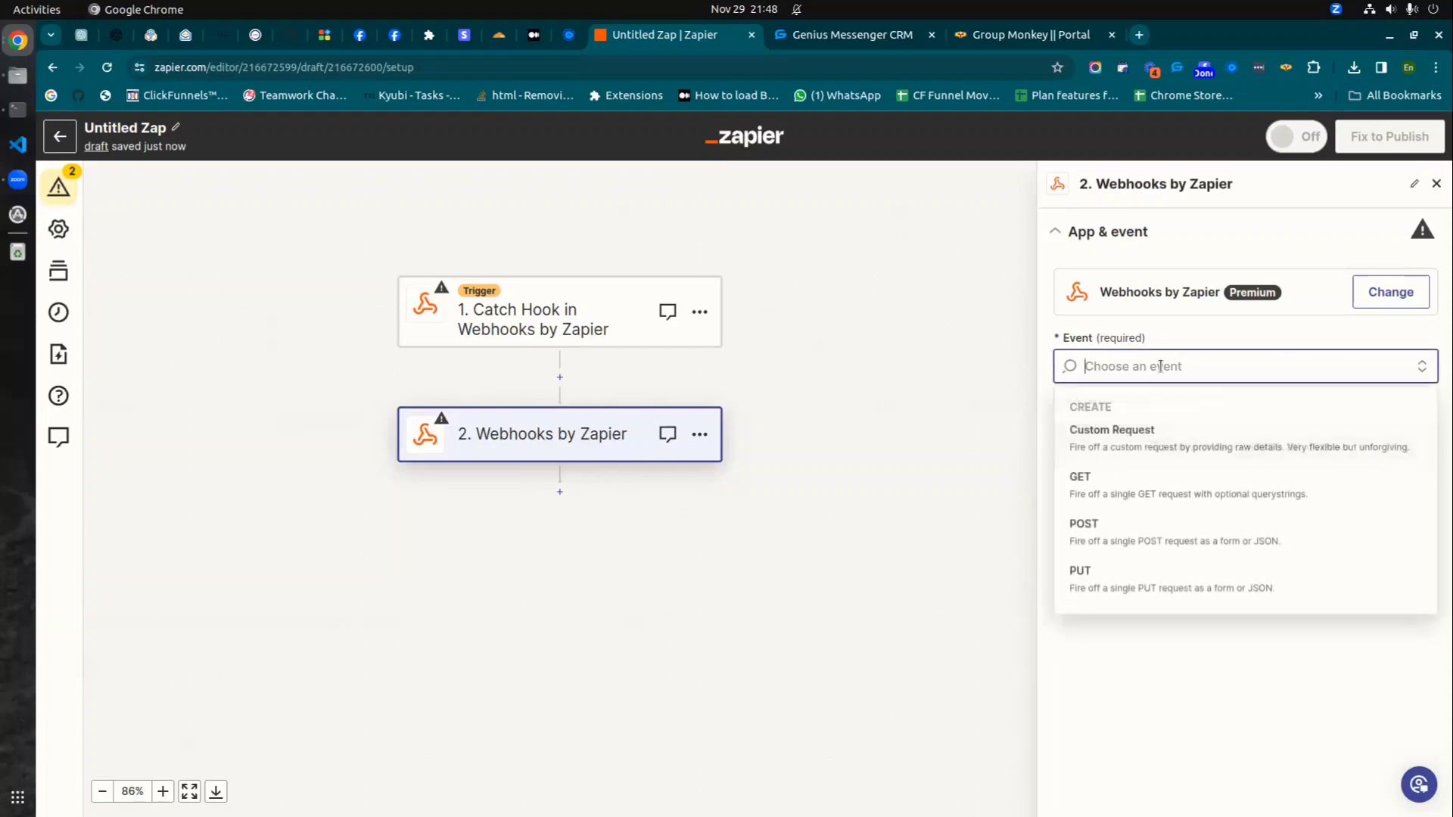
{"action": "left_click", "coordinate": [1102, 524]}
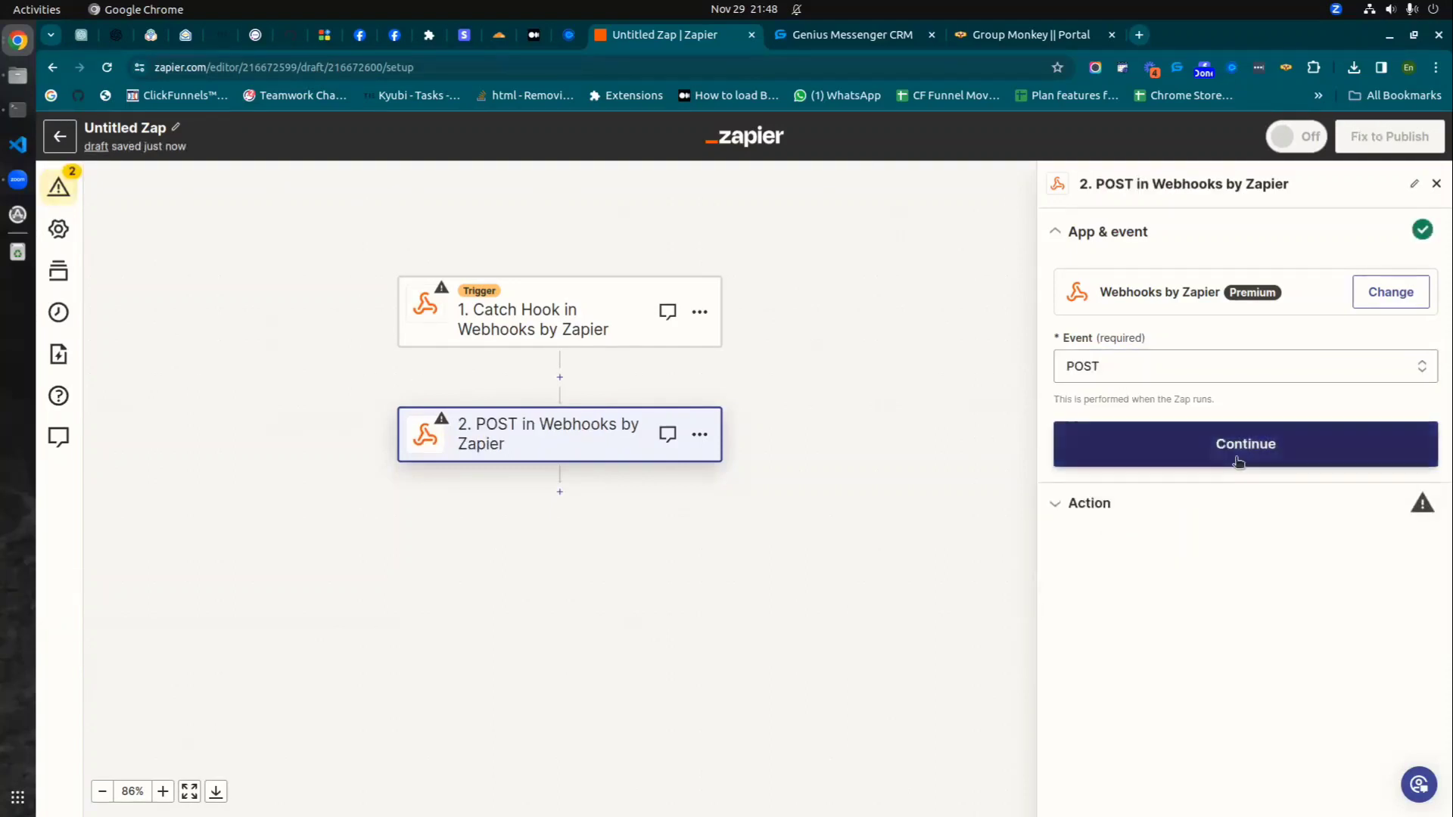
{"action": "left_click", "coordinate": [1240, 451]}
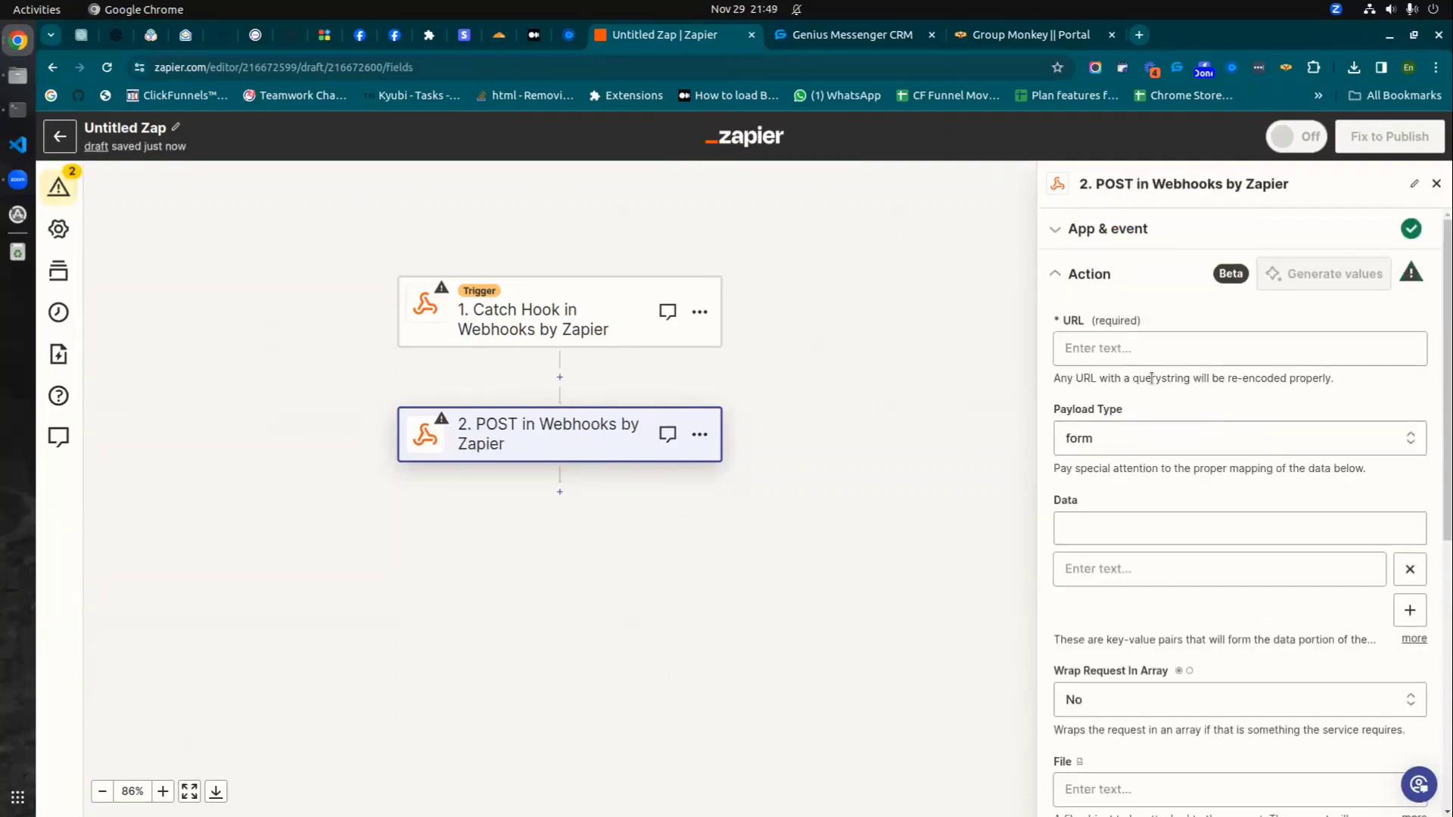
- Paste the Genius Messenger CRM receiver URL into the POST action's URL field
{"action": "left_click", "coordinate": [1118, 351]}
{"action": "key", "text": "ctrl+v"}
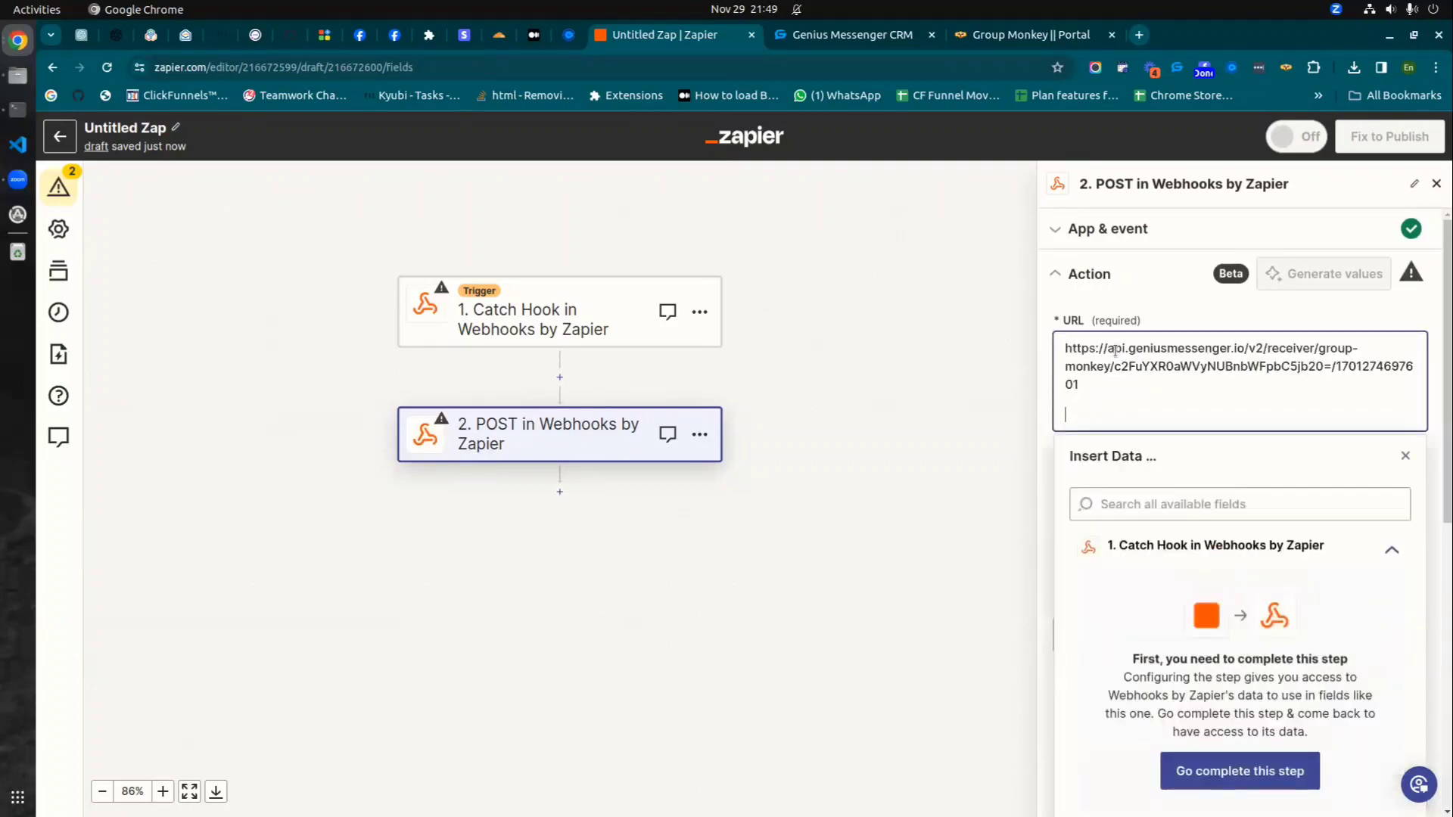
{"action": "key", "text": "BackSpace"}
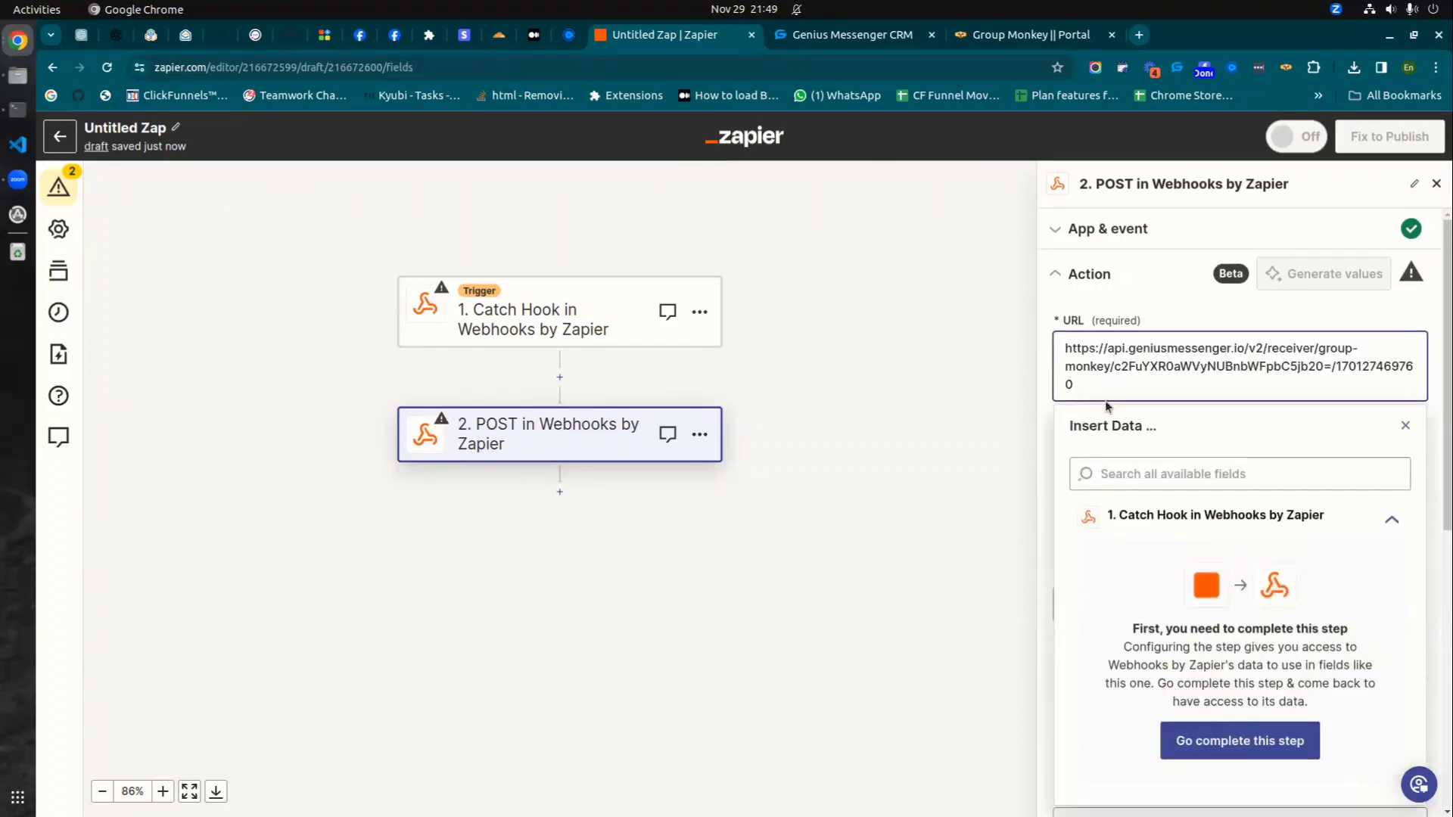
{"action": "type", "text": "1"}
{"action": "left_click", "coordinate": [1179, 286]}
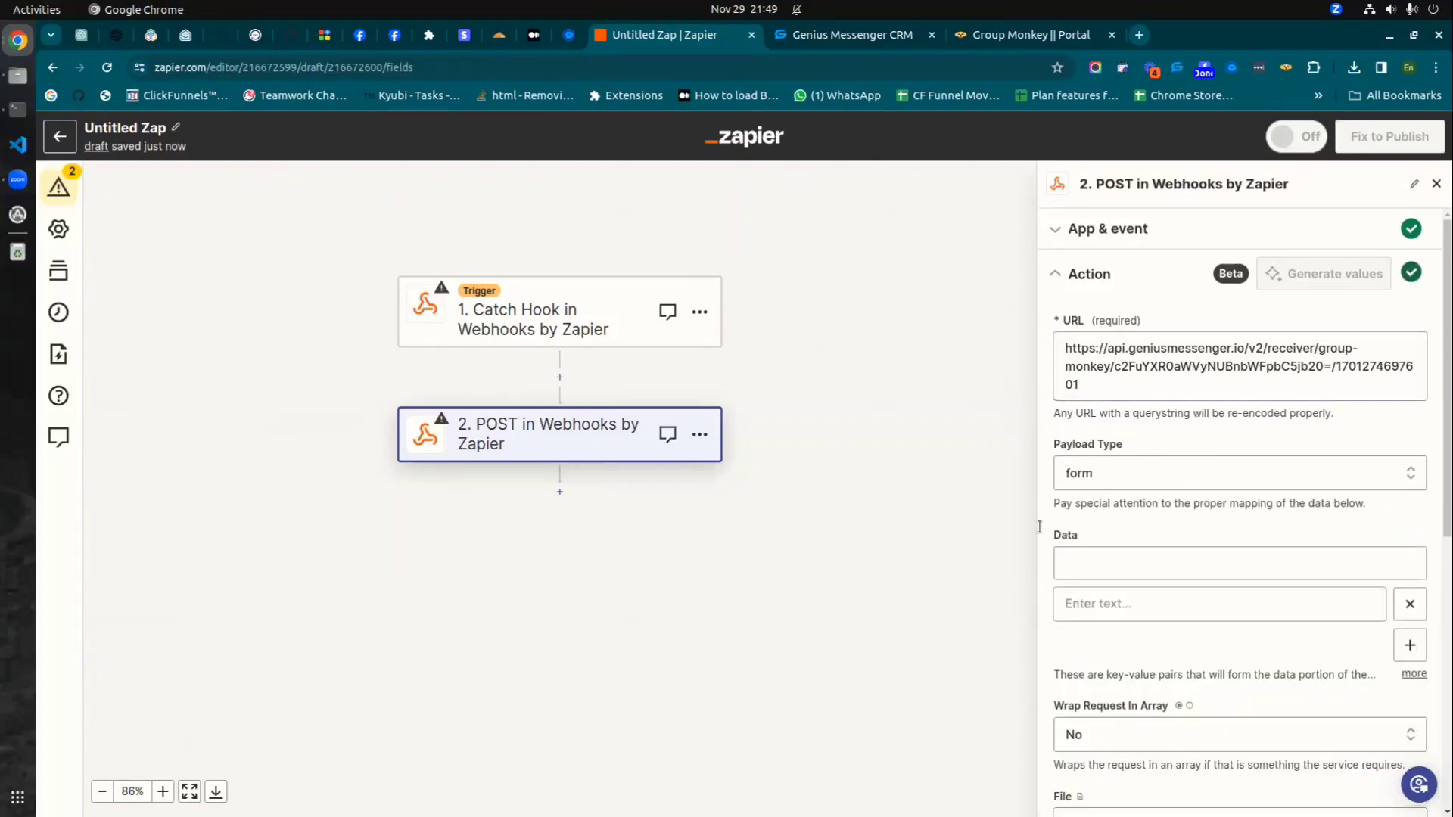
- Bring up the Catch Hook trigger's test section with its webhook URL
{"action": "scroll", "coordinate": [1124, 493], "scroll_direction": "down", "scroll_amount": 7}
{"action": "scroll", "coordinate": [1124, 492], "scroll_direction": "up", "scroll_amount": 7}
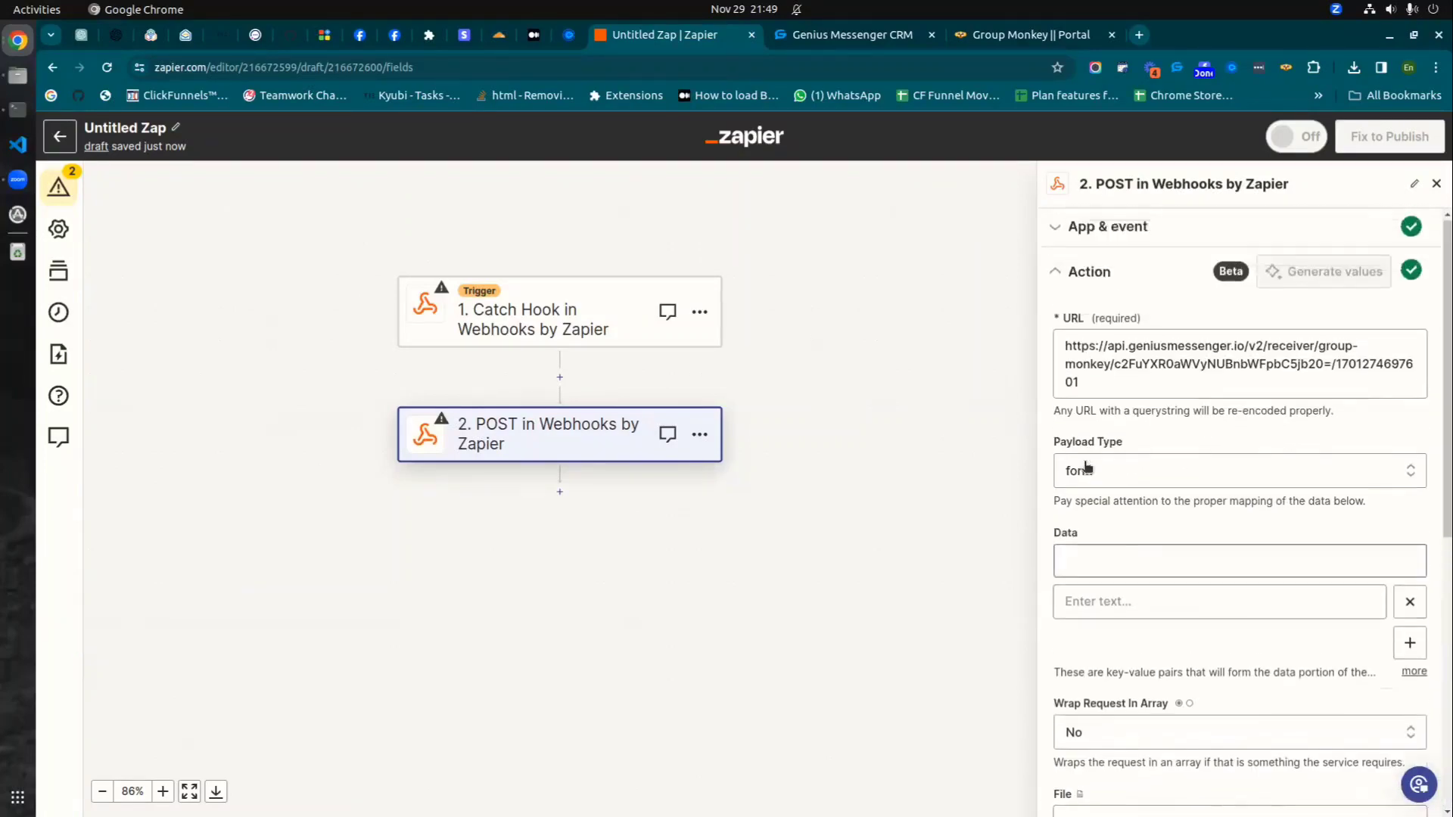
{"action": "scroll", "coordinate": [1086, 467], "scroll_direction": "down", "scroll_amount": 7}
{"action": "scroll", "coordinate": [1167, 454], "scroll_direction": "up", "scroll_amount": 4}
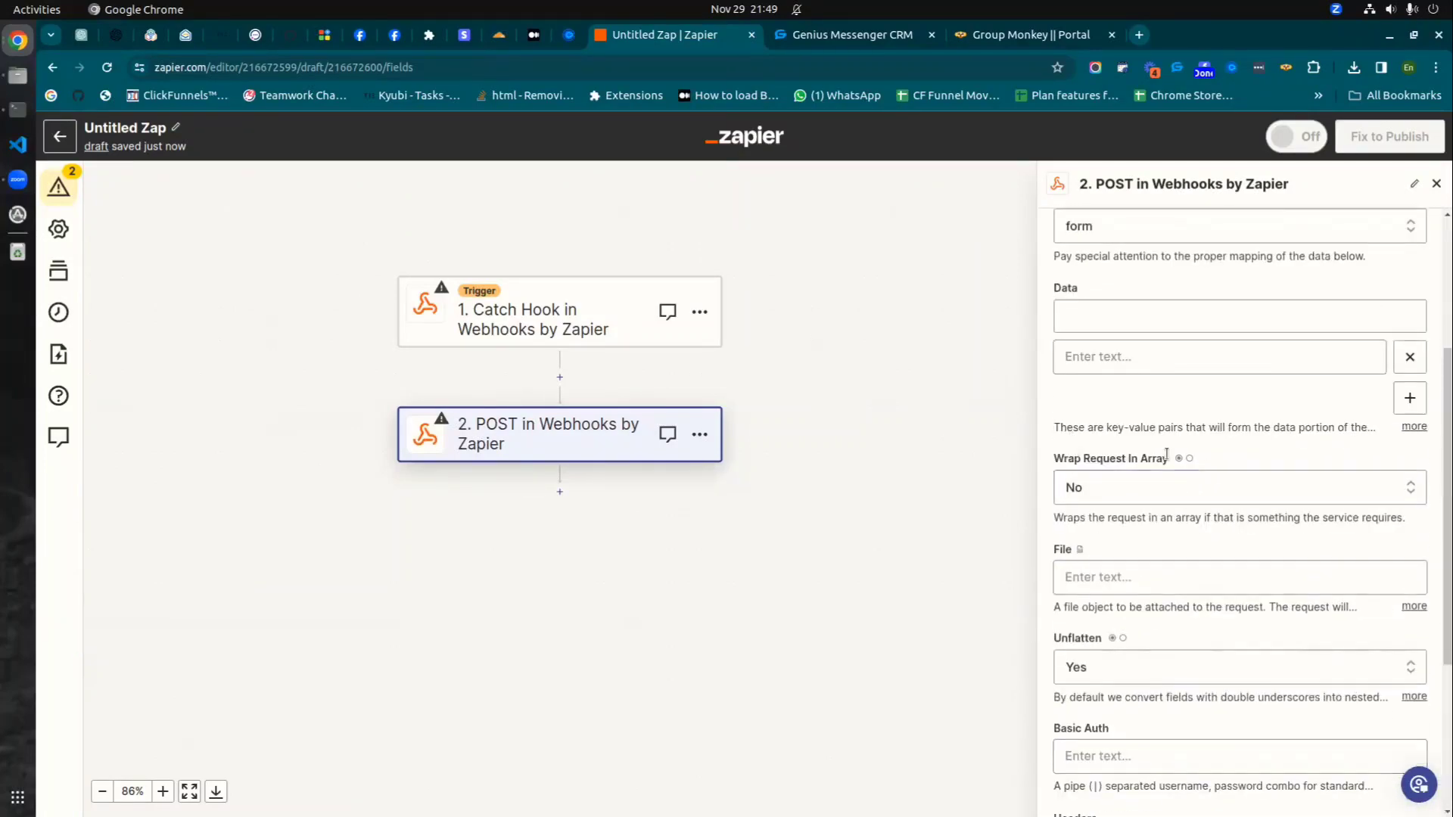
{"action": "scroll", "coordinate": [1166, 454], "scroll_direction": "down", "scroll_amount": 4}
{"action": "scroll", "coordinate": [1188, 557], "scroll_direction": "up", "scroll_amount": 8}
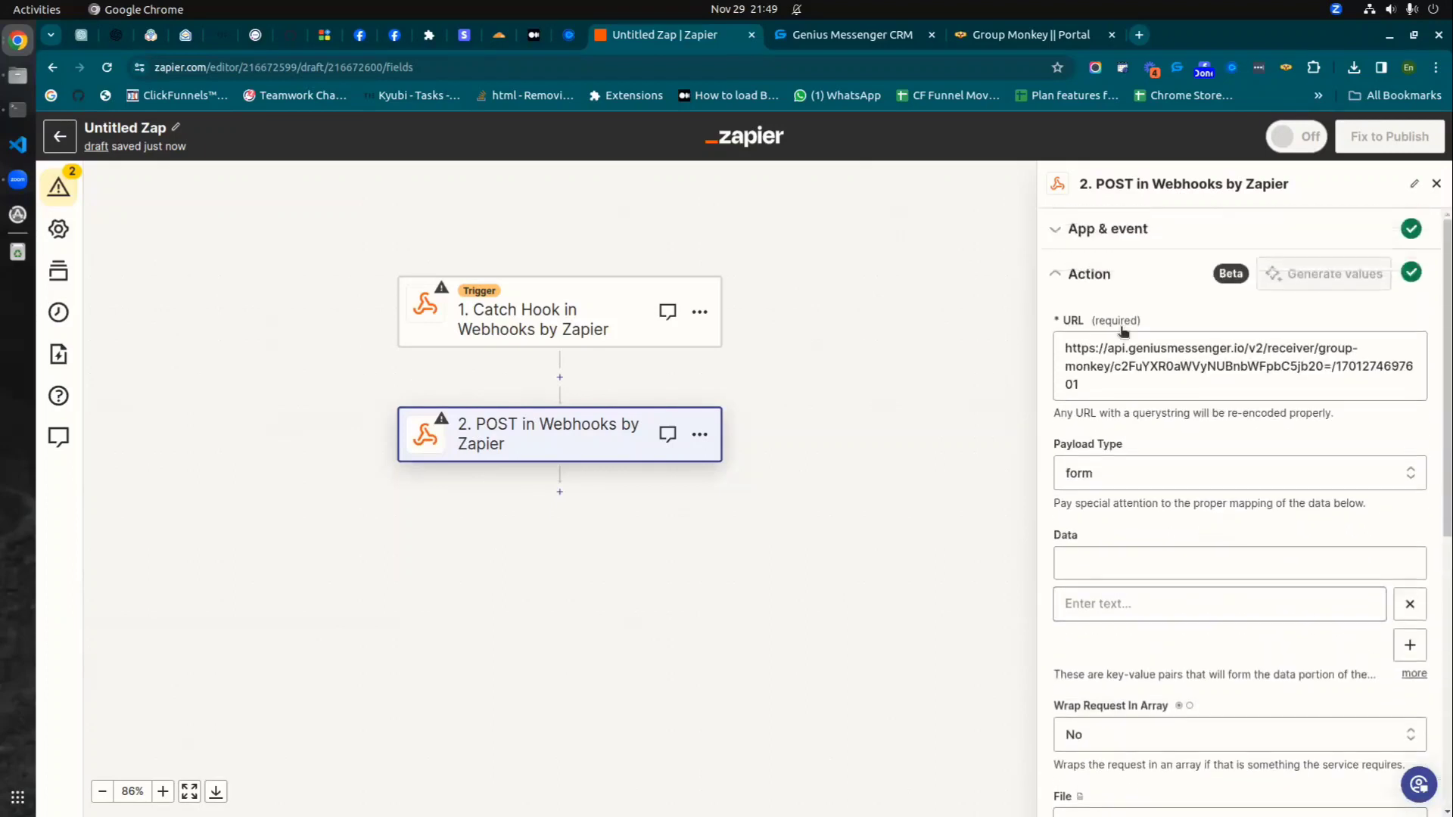
{"action": "left_click", "coordinate": [576, 317]}
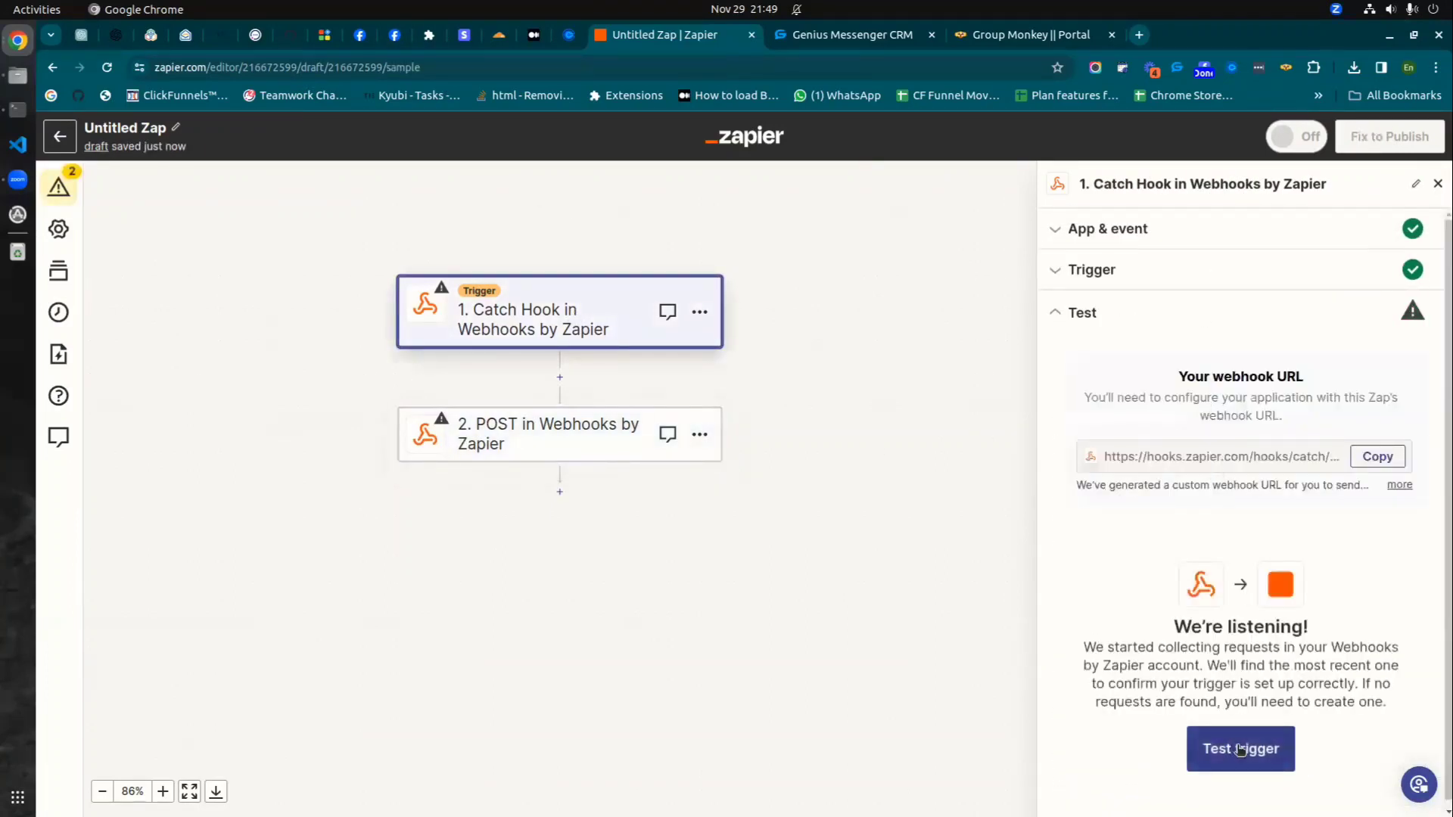
- On the Facebook member requests page, enable Group Monkey, tick the first request and choose Select & Approve
{"action": "left_click", "coordinate": [358, 40]}
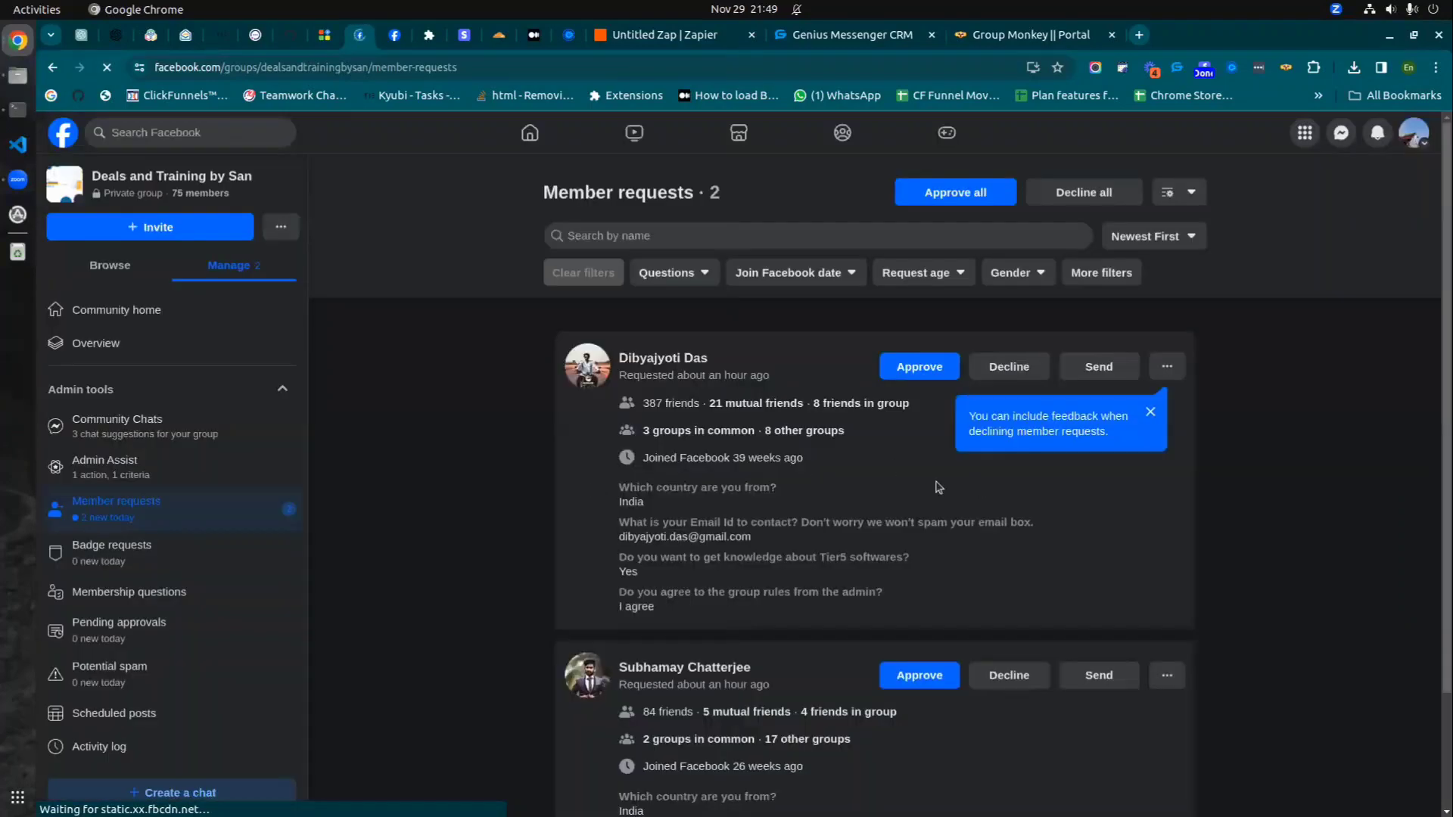
{"action": "mouse_move", "coordinate": [749, 405]}
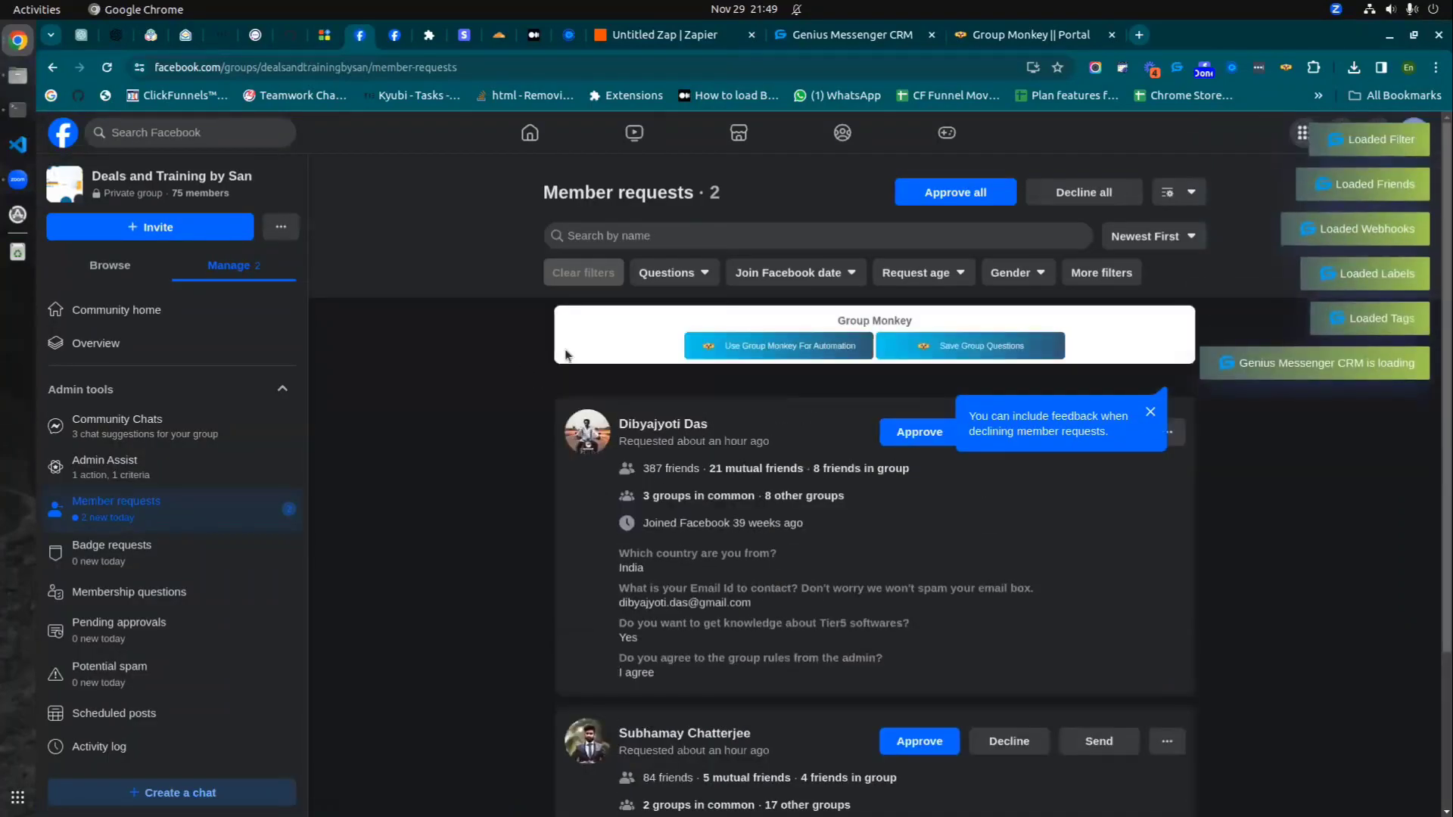
{"action": "left_click", "coordinate": [765, 348]}
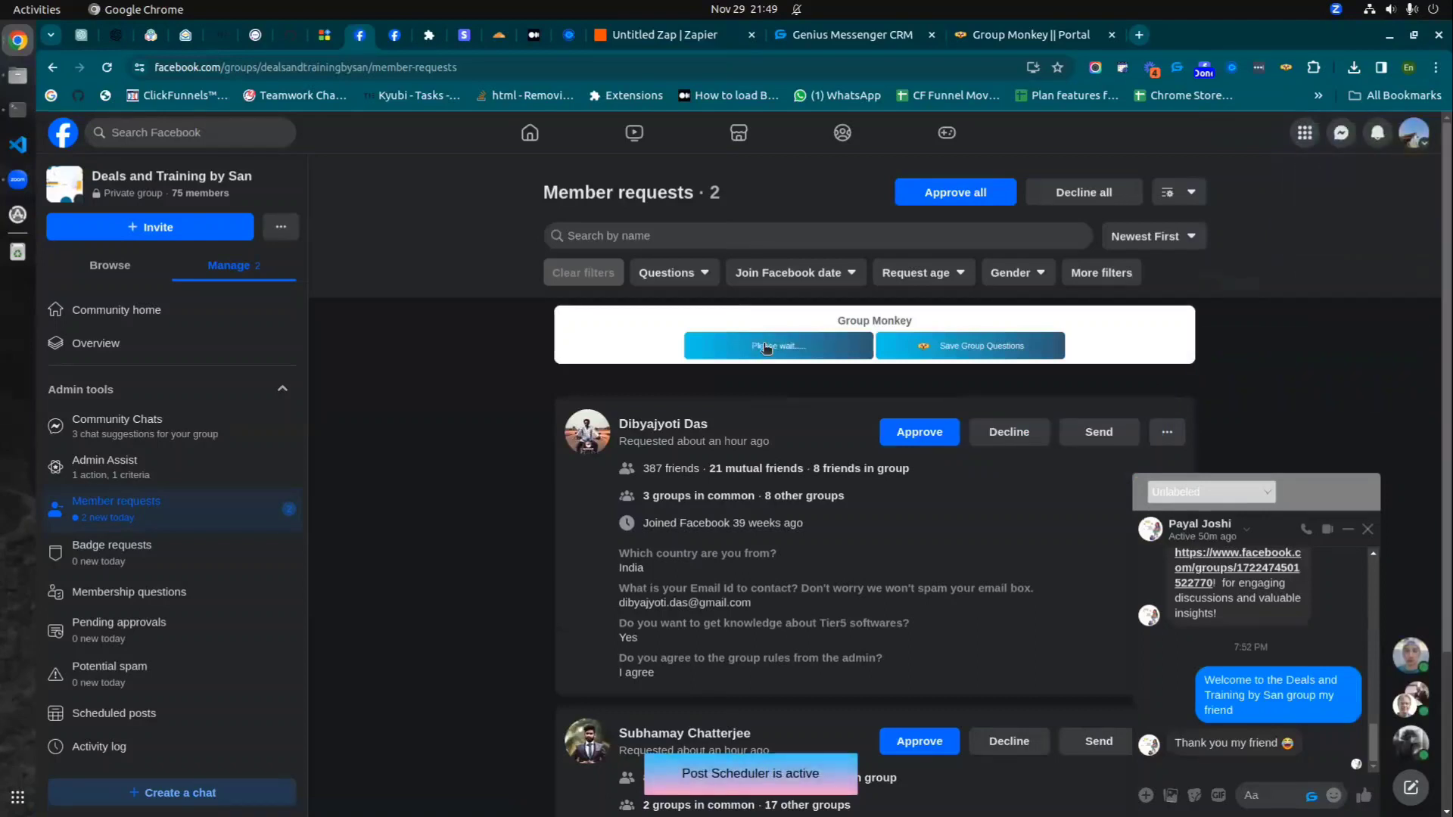
{"action": "left_click", "coordinate": [1367, 529]}
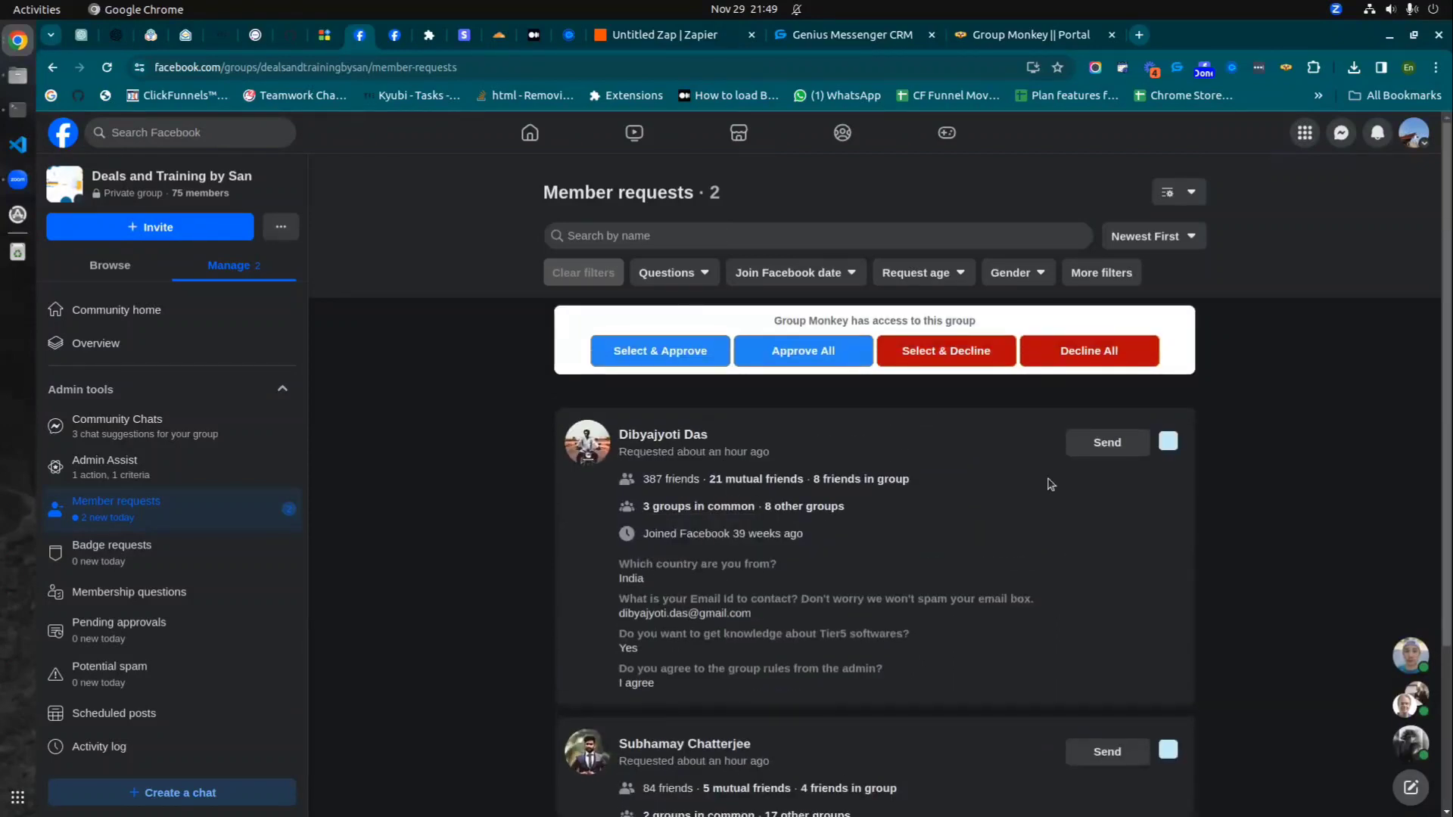
{"action": "left_click", "coordinate": [1168, 442]}
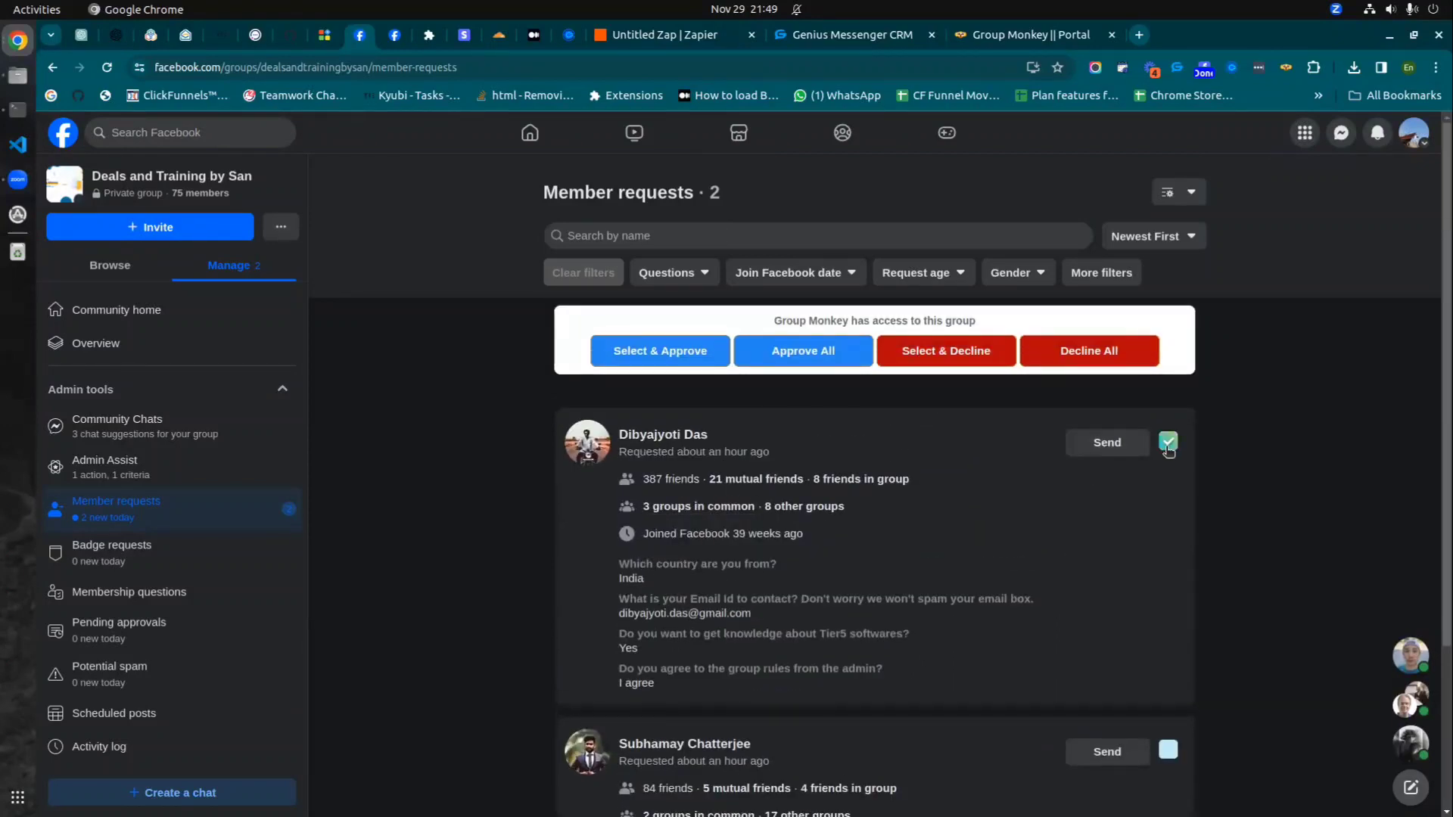
{"action": "left_click", "coordinate": [644, 357]}
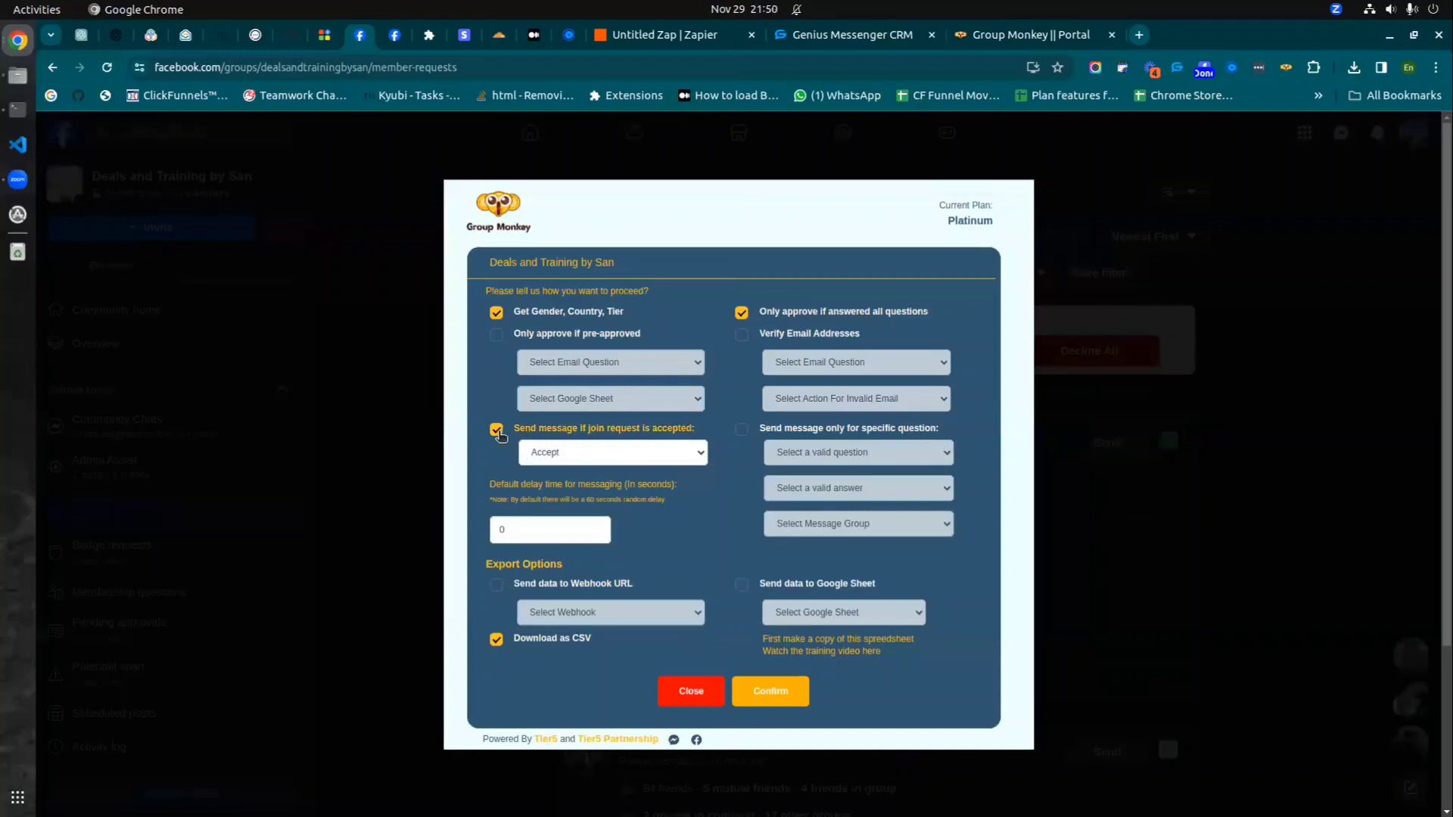
- Turn off the acceptance message, set a 3-second delay, enable webhook export and disable CSV download
{"action": "left_click", "coordinate": [497, 430]}
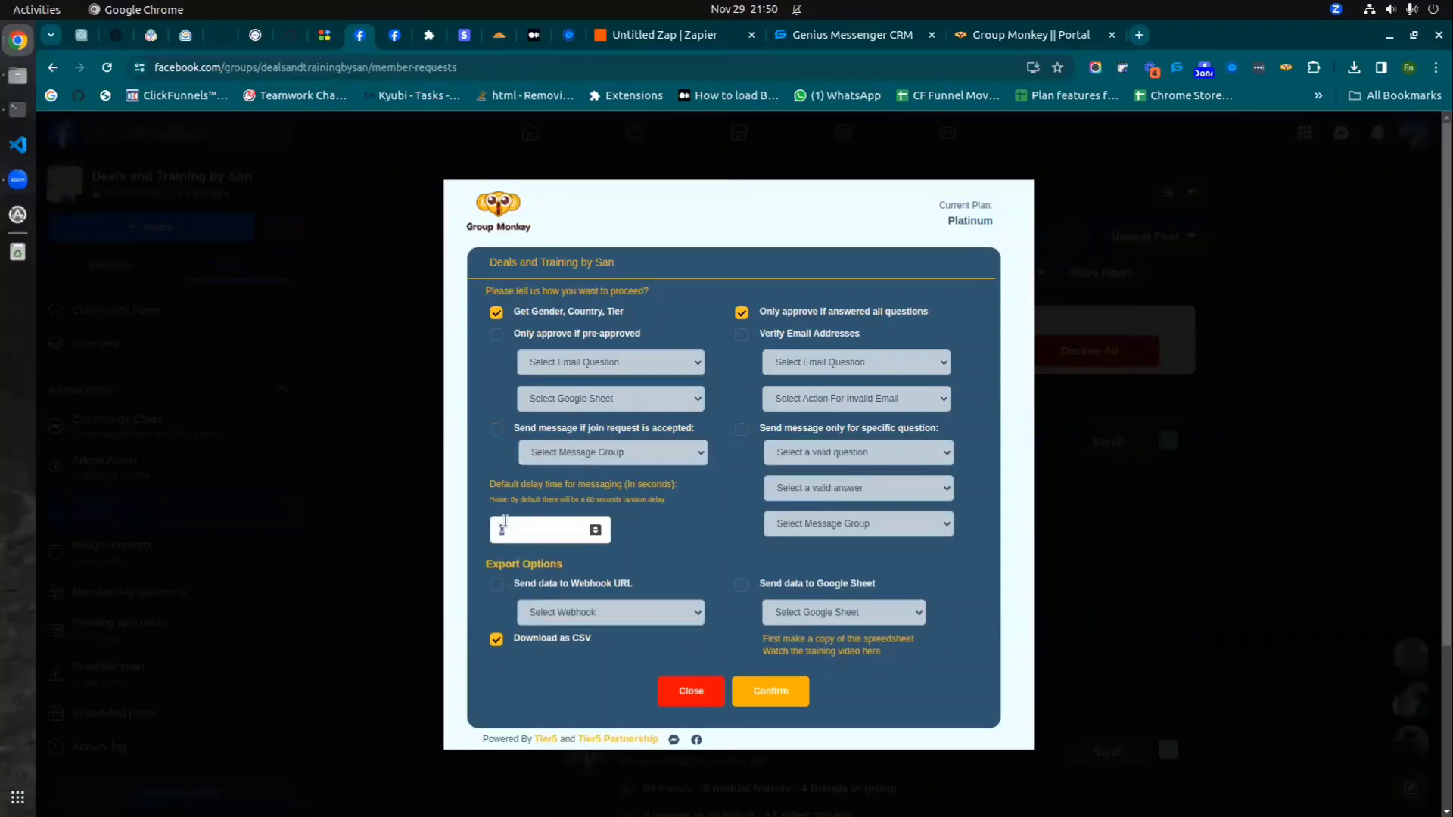
{"action": "type", "text": "3"}
{"action": "double_click", "coordinate": [595, 500]}
{"action": "left_click", "coordinate": [497, 585]}
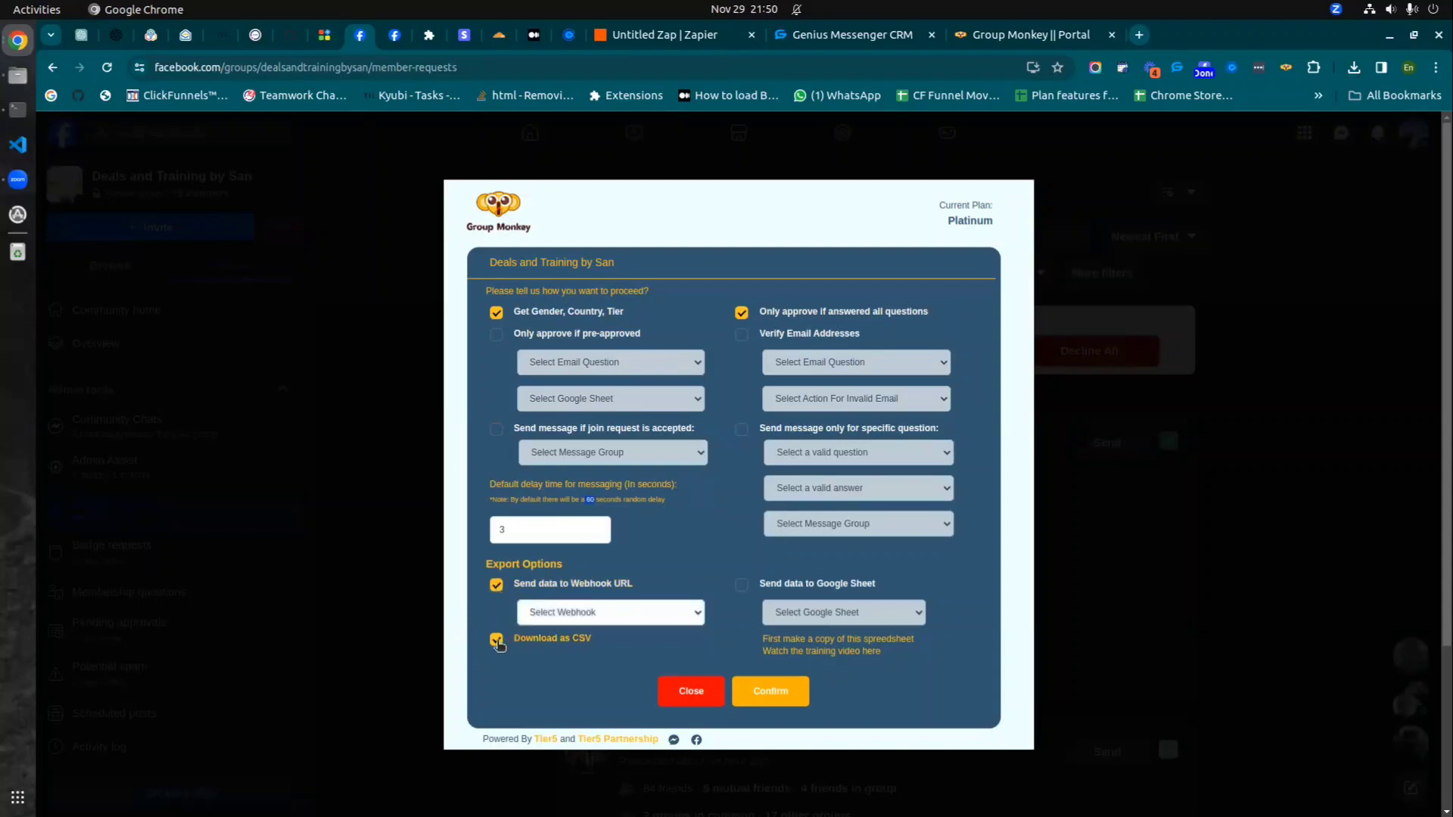
{"action": "left_click", "coordinate": [496, 640]}
{"action": "left_click", "coordinate": [742, 585]}
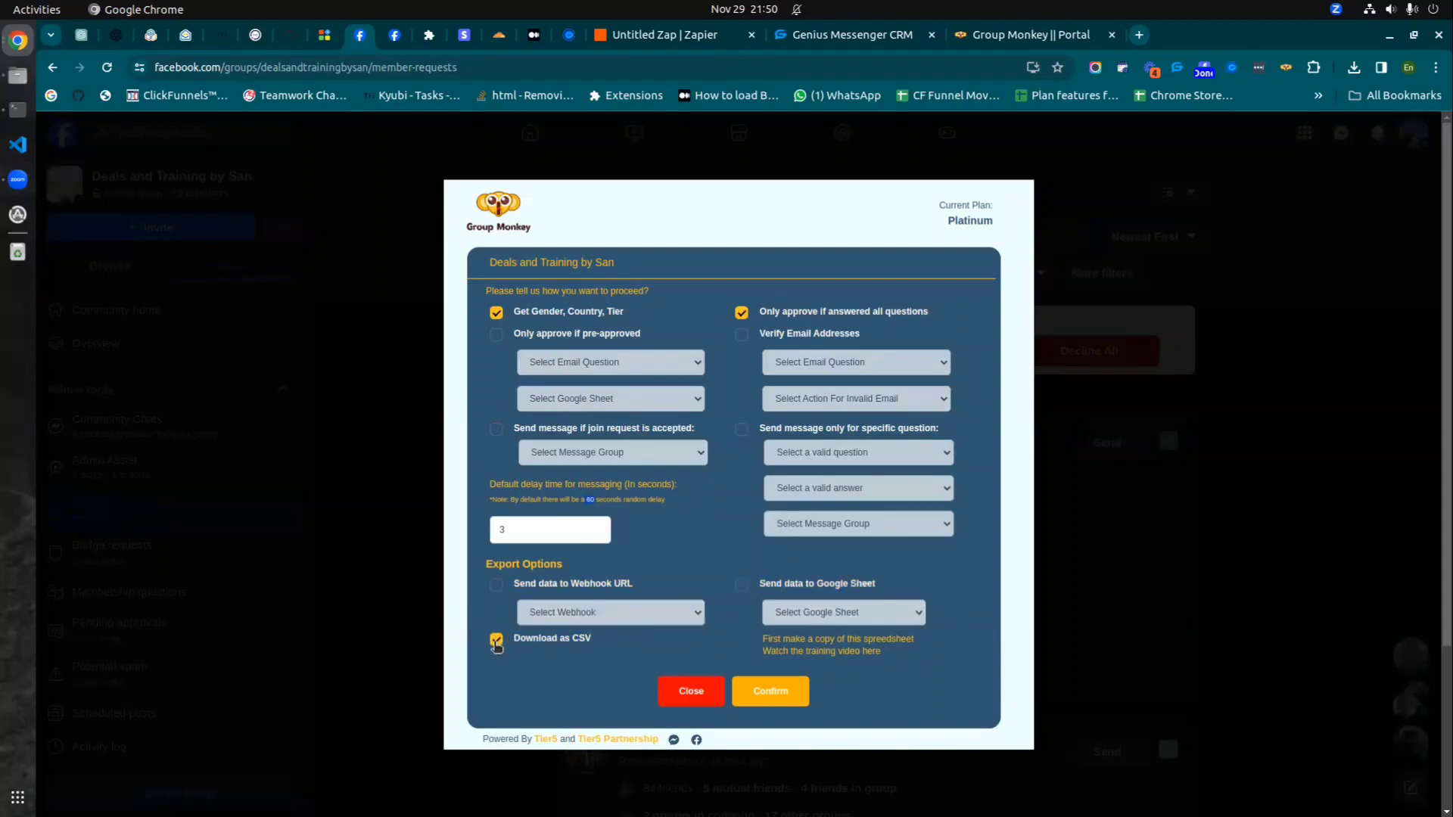
{"action": "left_click", "coordinate": [496, 585]}
{"action": "left_click", "coordinate": [495, 640]}
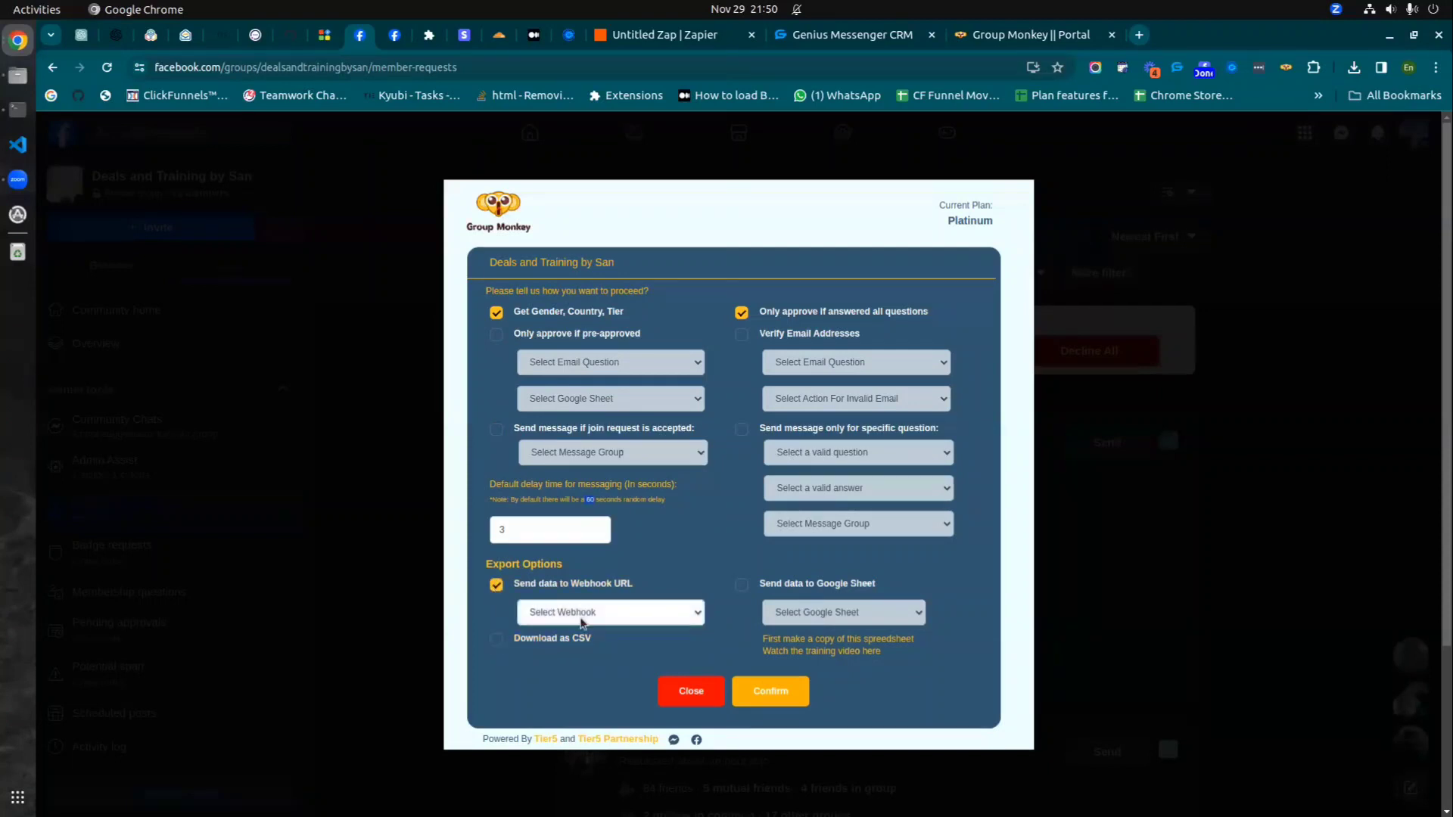
- Send the member data to the GM data to GMCRM webhook and confirm the approval
{"action": "left_click", "coordinate": [582, 610]}
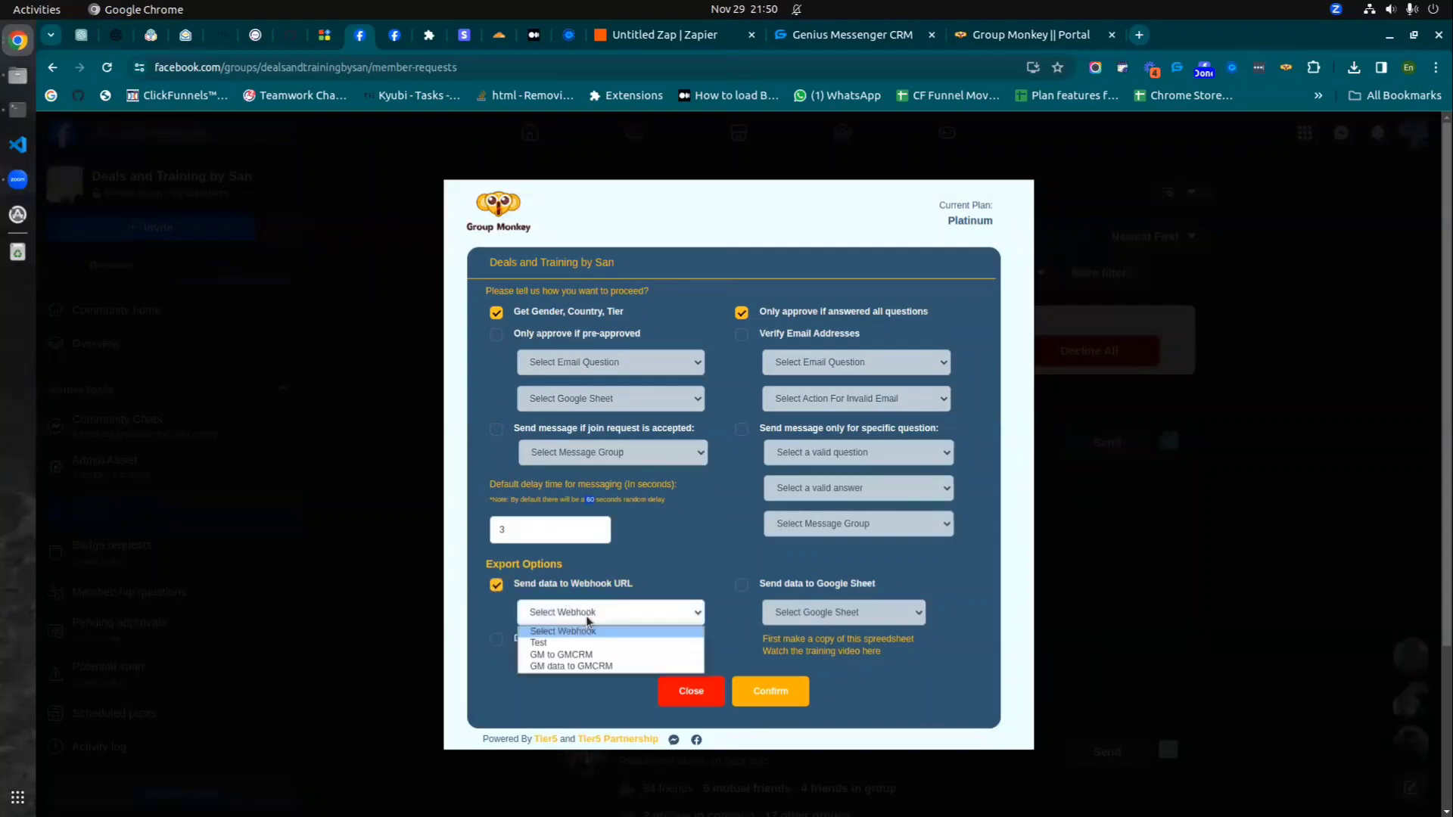
{"action": "left_click", "coordinate": [583, 666]}
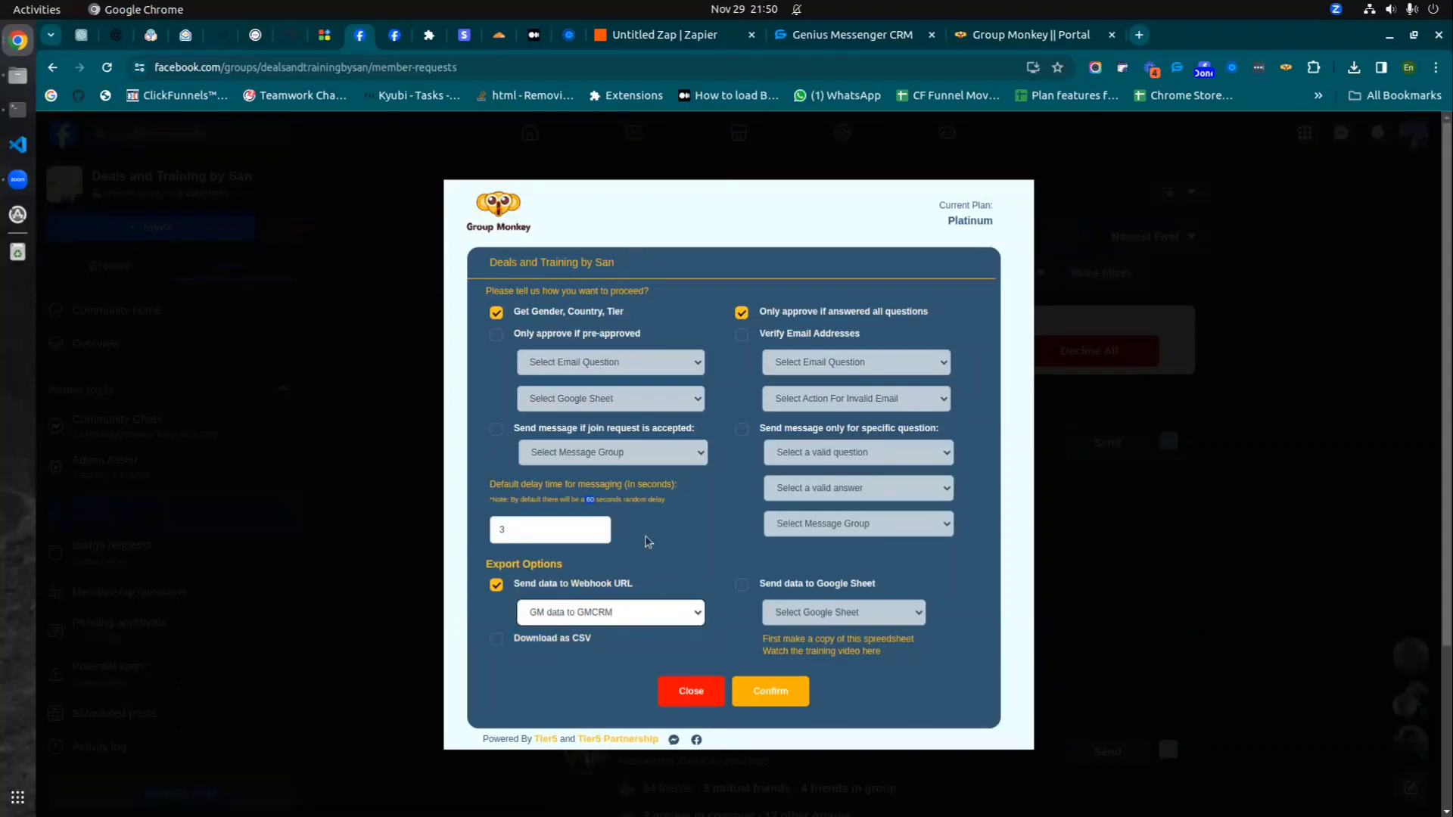
{"action": "left_click", "coordinate": [770, 692]}
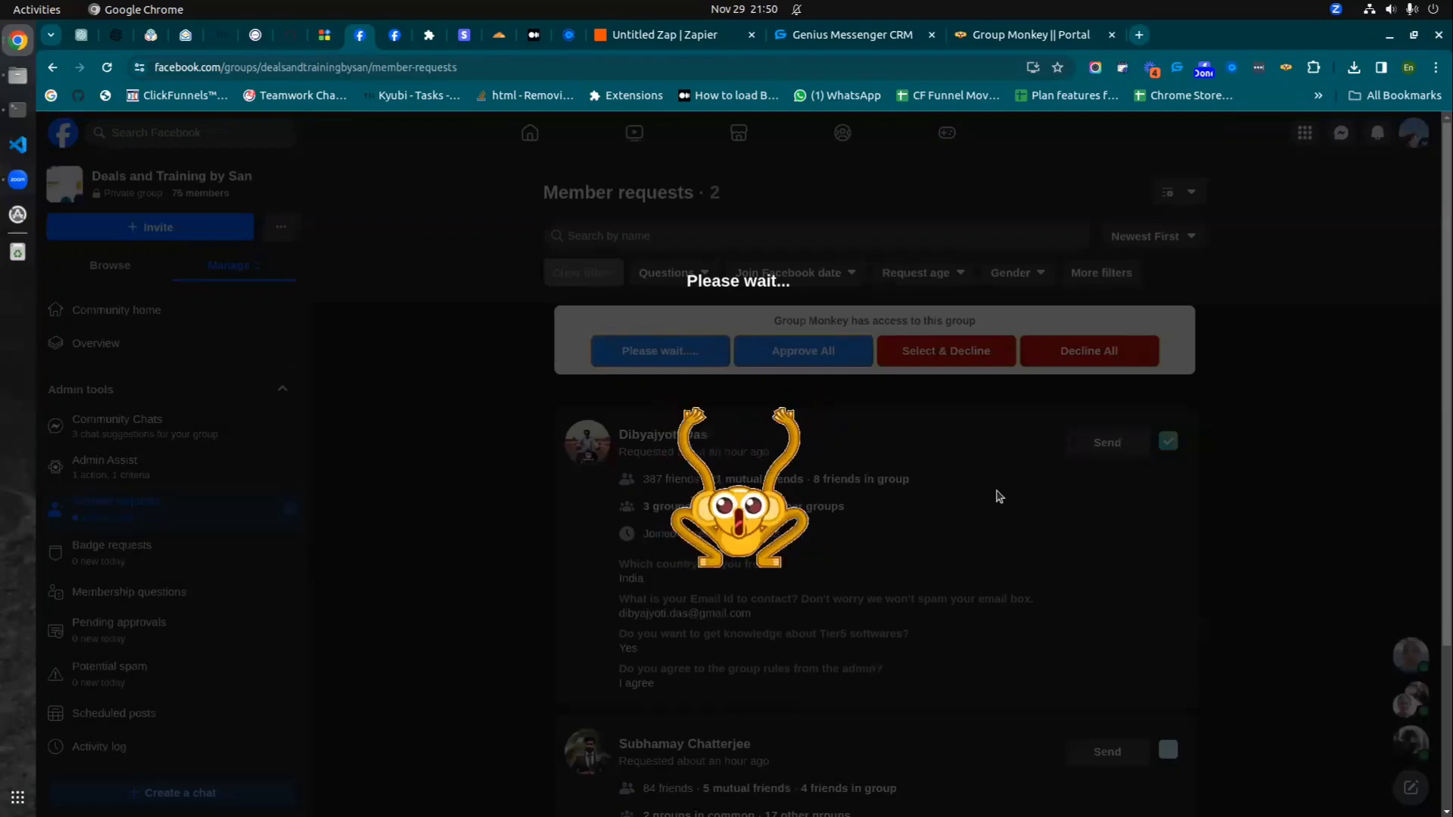
{"action": "left_click", "coordinate": [609, 38]}
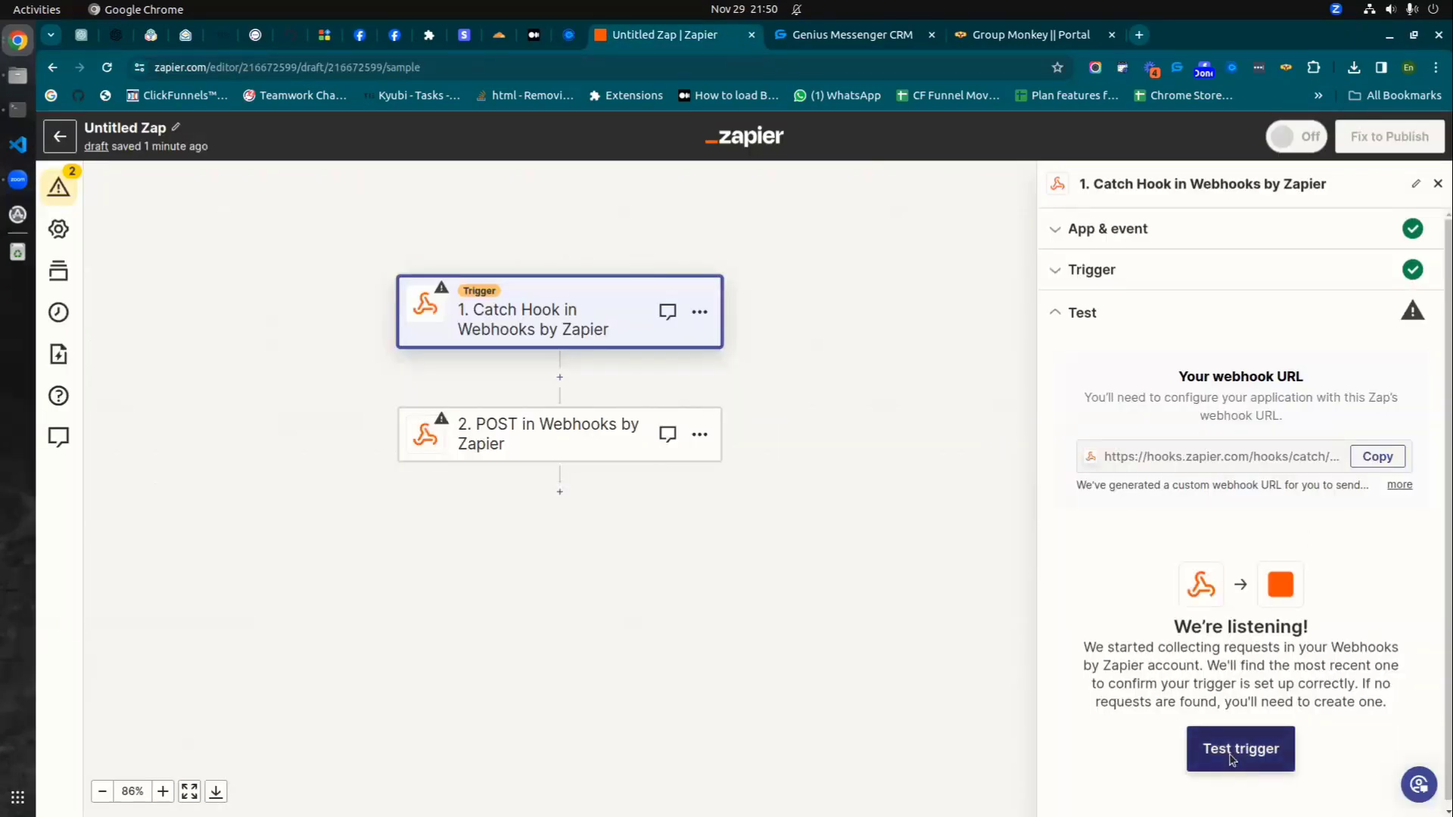
- Run the Catch Hook trigger test in Zapier
{"action": "left_click", "coordinate": [359, 35]}
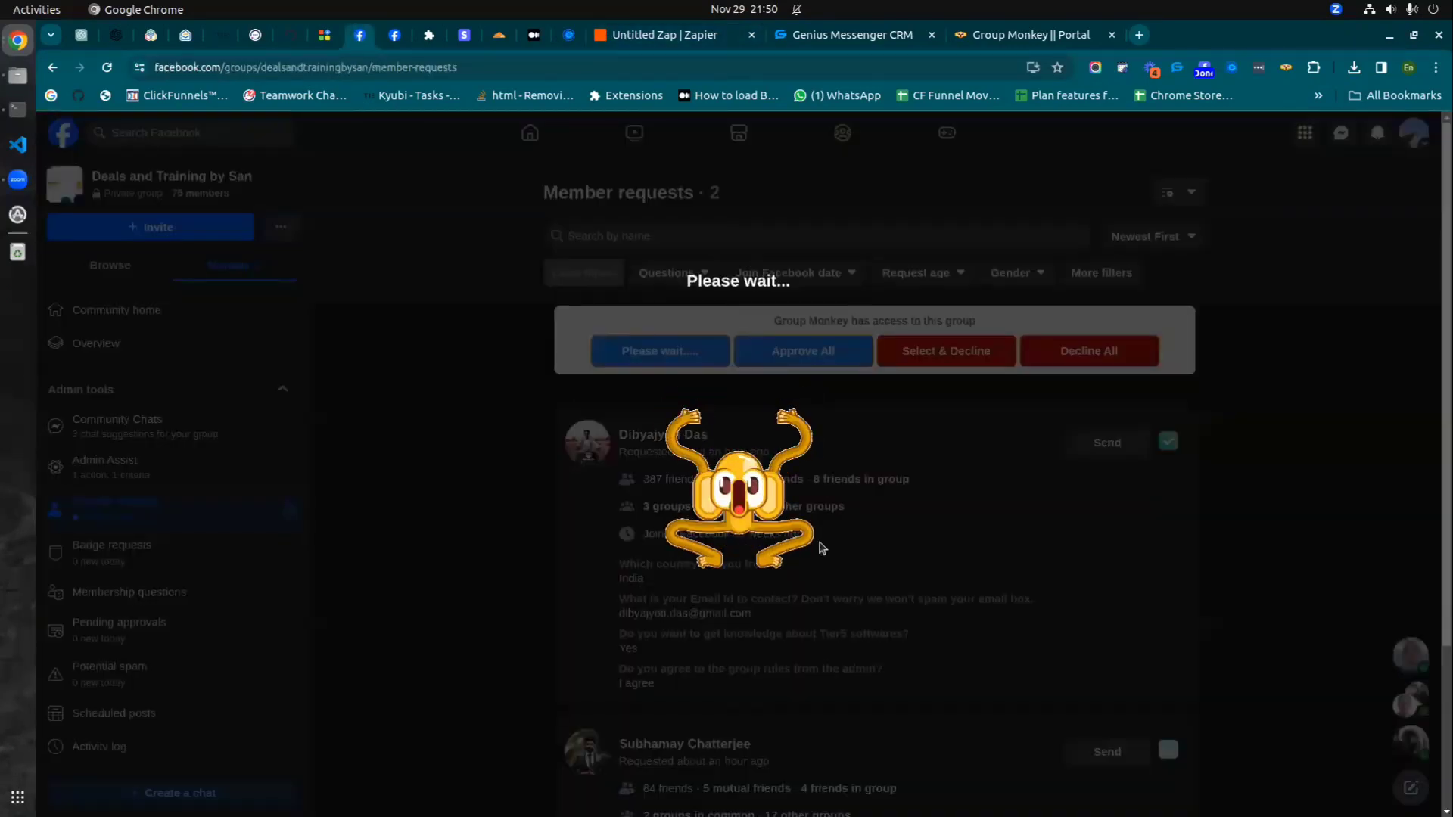
{"action": "left_click", "coordinate": [711, 38]}
{"action": "left_click", "coordinate": [1231, 757]}
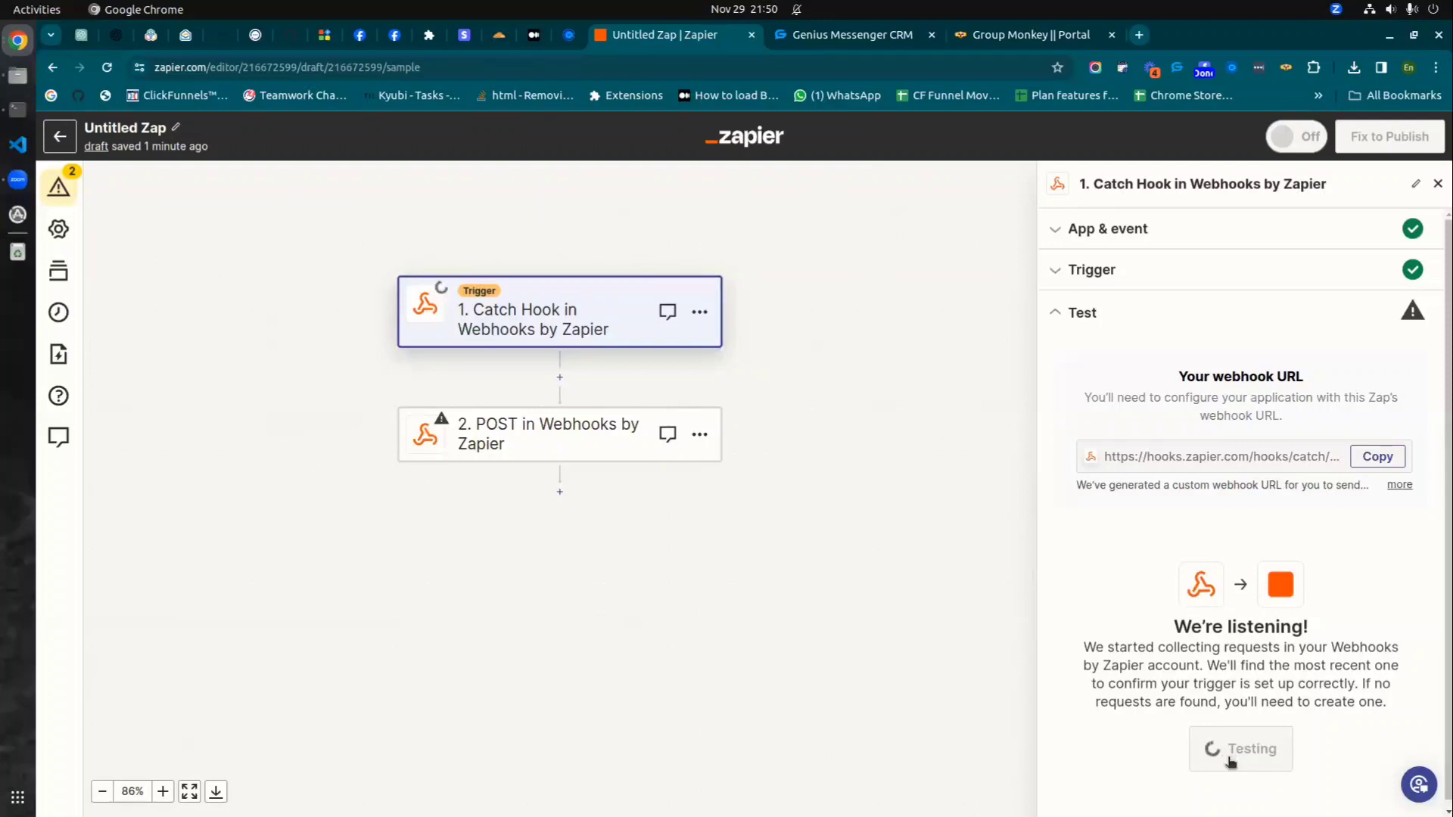
{"action": "scroll", "coordinate": [1242, 449], "scroll_direction": "down", "scroll_amount": 3}
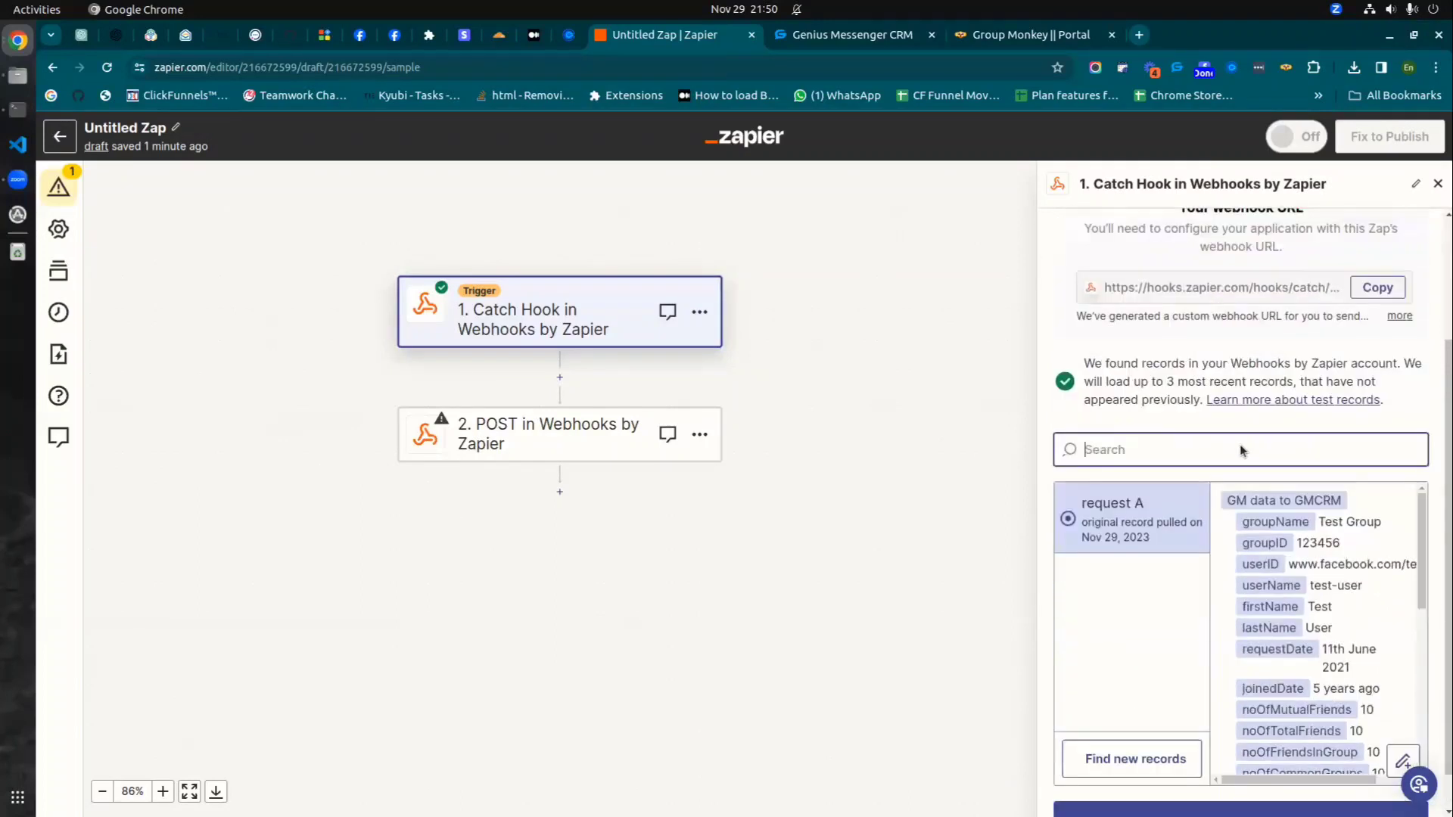
{"action": "scroll", "coordinate": [1241, 450], "scroll_direction": "down", "scroll_amount": 1}
{"action": "scroll", "coordinate": [1331, 468], "scroll_direction": "down", "scroll_amount": 2}
{"action": "scroll", "coordinate": [1131, 713], "scroll_direction": "up", "scroll_amount": 3}
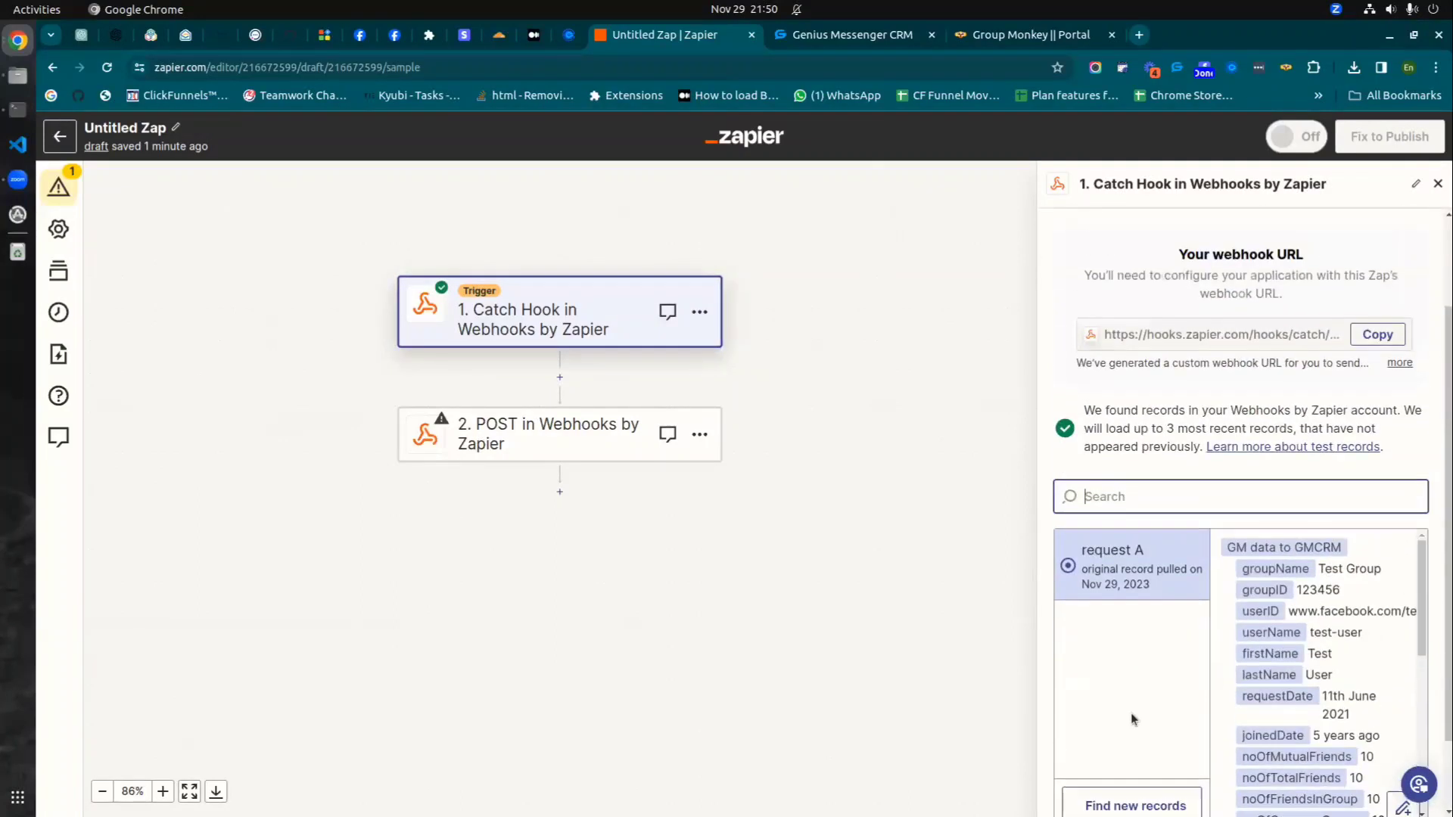
{"action": "scroll", "coordinate": [1133, 680], "scroll_direction": "down", "scroll_amount": 3}
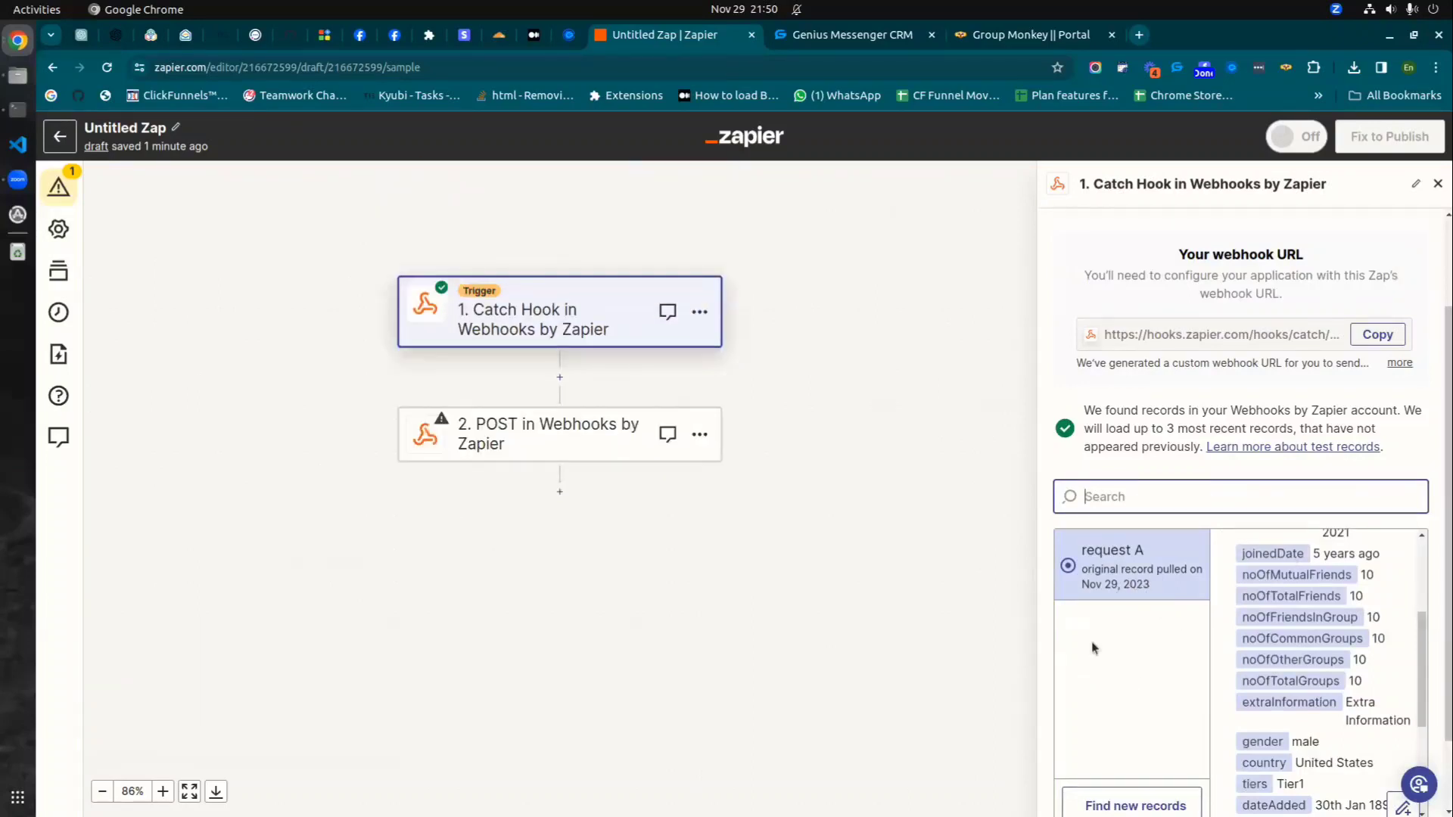
{"action": "scroll", "coordinate": [1097, 647], "scroll_direction": "down", "scroll_amount": 2}
- Find new records and pick request B, the Deals and Training by San member, as the sample
{"action": "left_click", "coordinate": [1113, 715]}
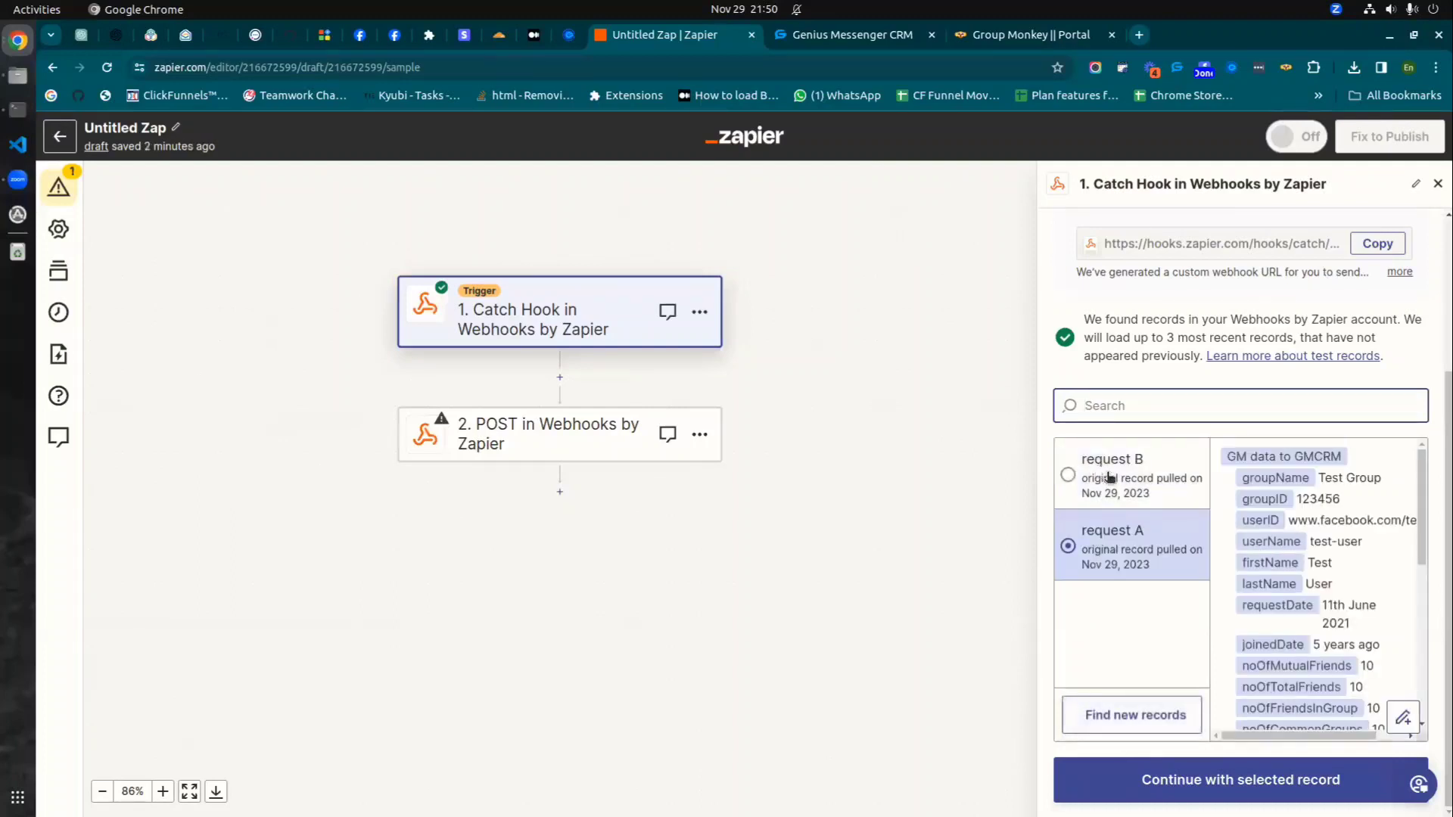
{"action": "left_click", "coordinate": [1125, 482]}
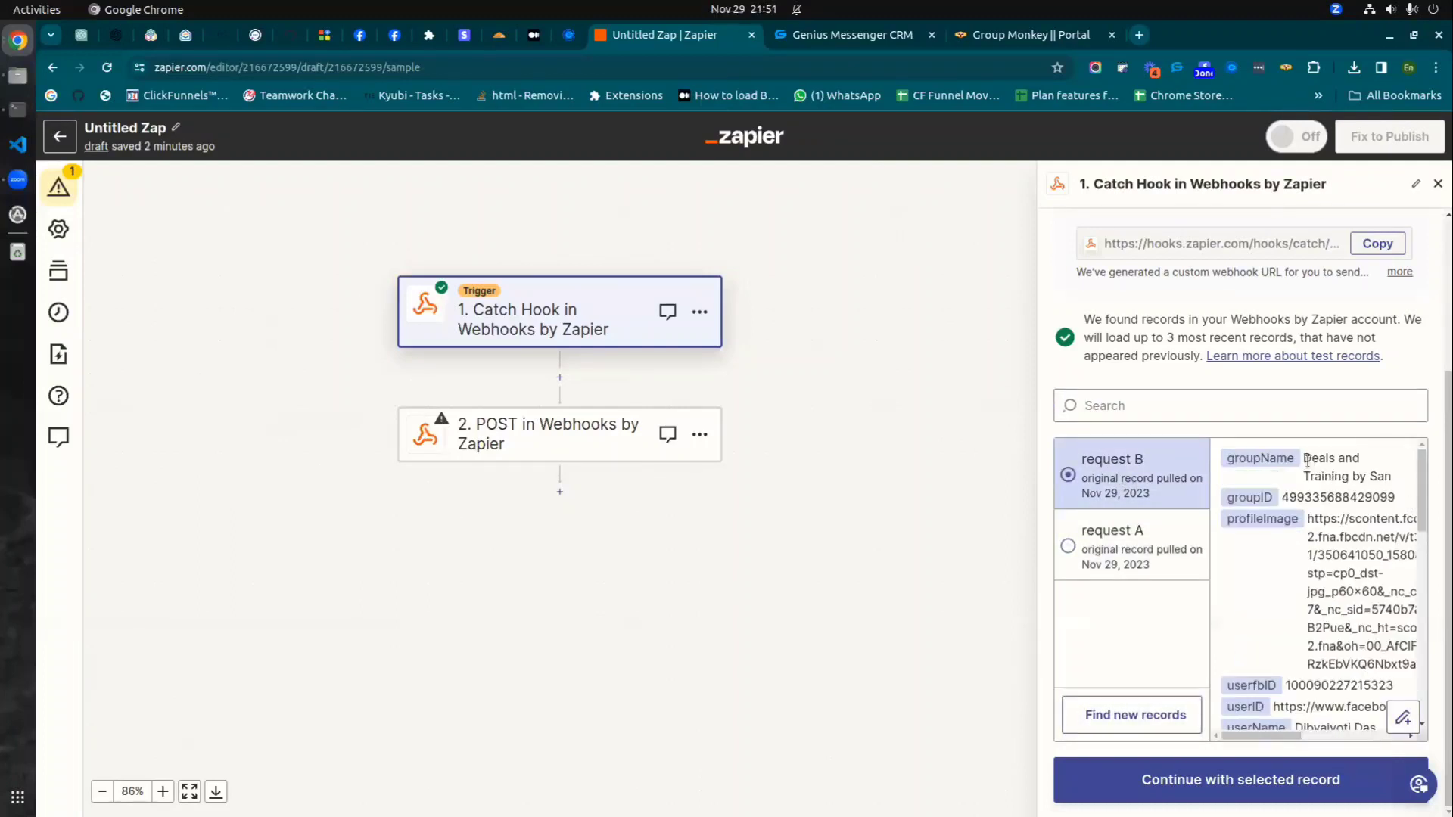
{"action": "left_click_drag", "start_coordinate": [1318, 467], "coordinate": [1388, 479]}
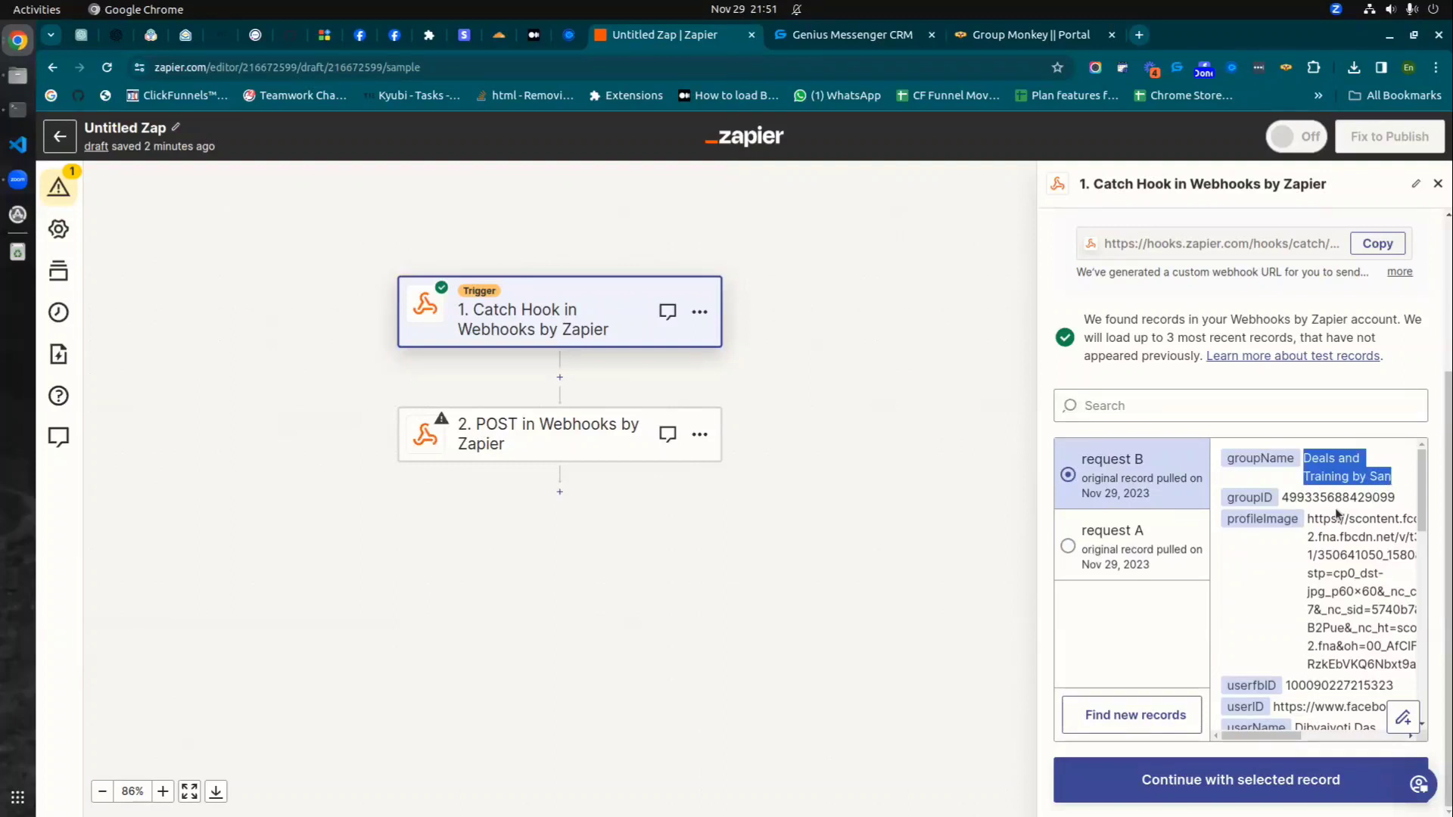
{"action": "scroll", "coordinate": [1321, 528], "scroll_direction": "down", "scroll_amount": 10}
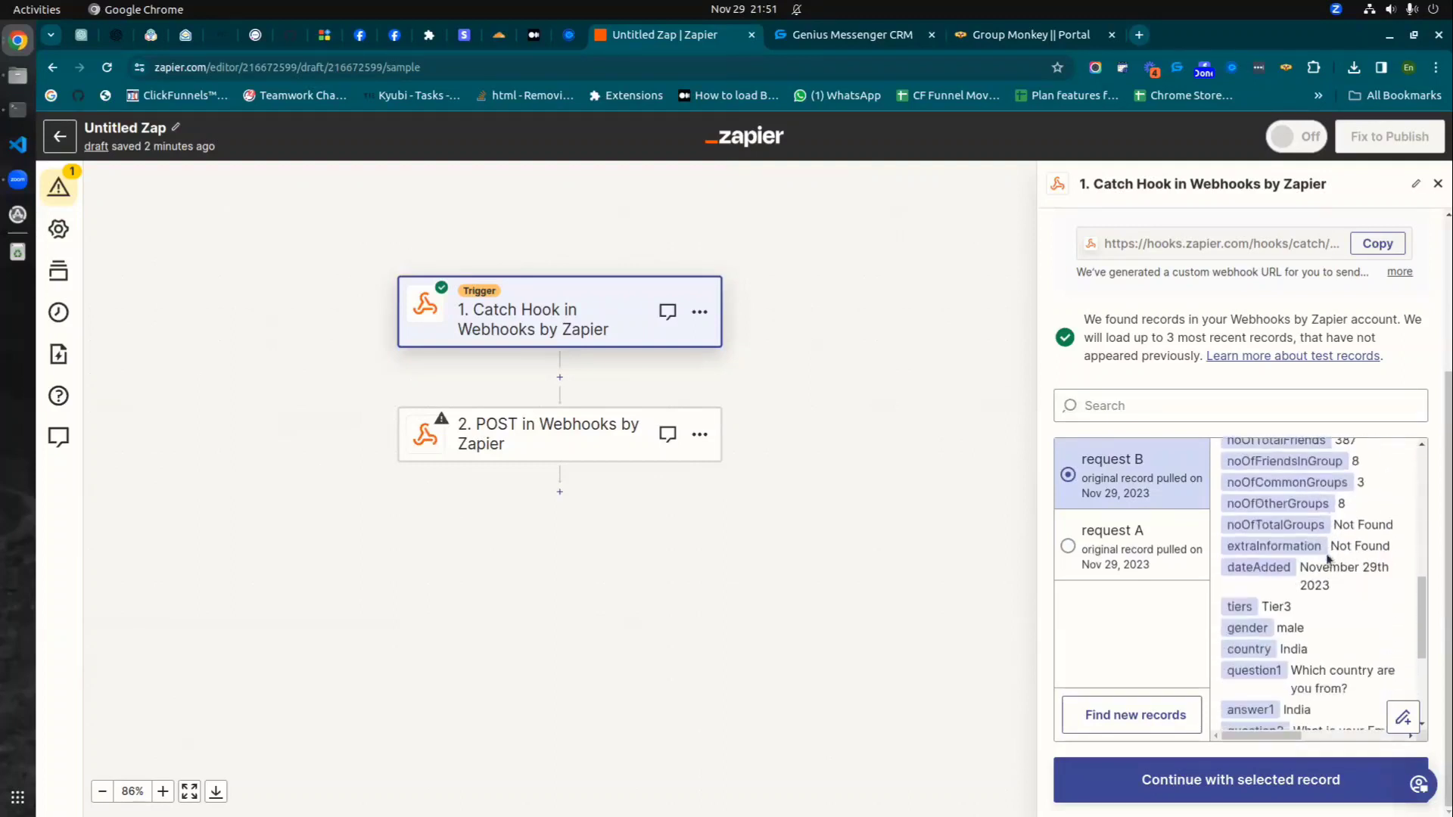
{"action": "scroll", "coordinate": [1322, 560], "scroll_direction": "down", "scroll_amount": 1}
{"action": "scroll", "coordinate": [1320, 661], "scroll_direction": "up", "scroll_amount": 11}
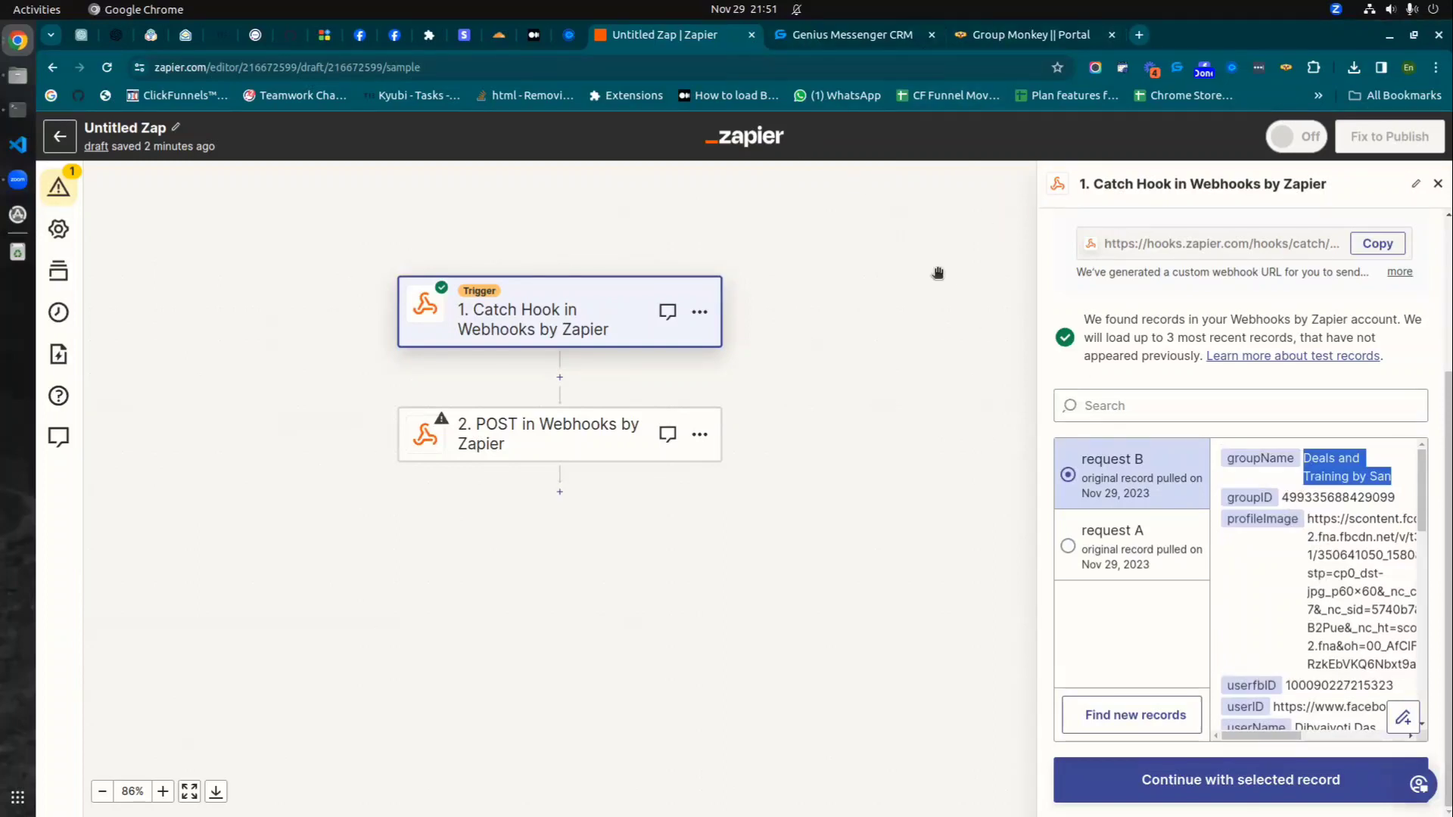
{"action": "scroll", "coordinate": [1317, 545], "scroll_direction": "down", "scroll_amount": 3}
{"action": "scroll", "coordinate": [1317, 546], "scroll_direction": "down", "scroll_amount": 2}
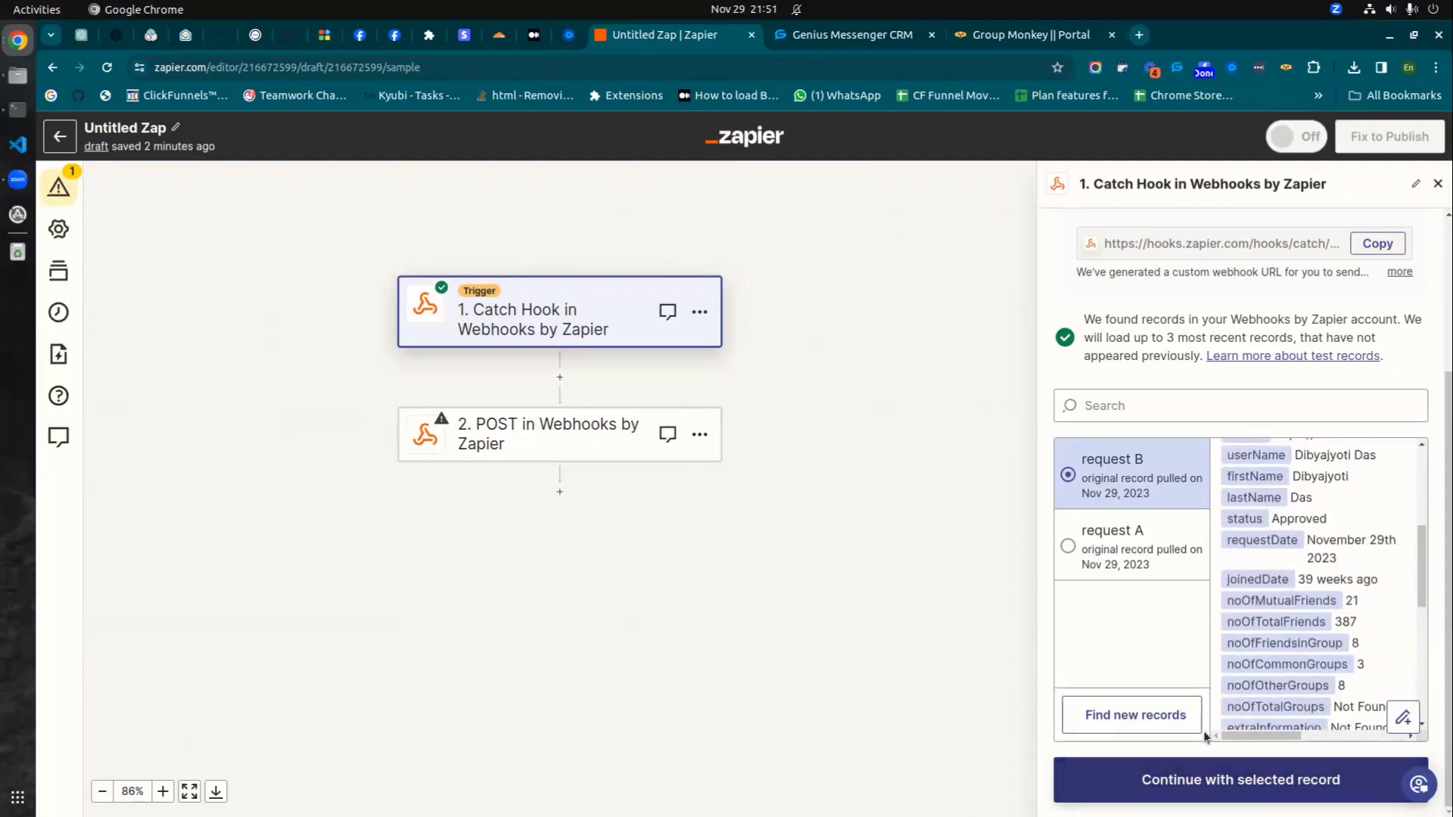
- Continue with request B as the sample and expand the POST step's Action settings
{"action": "left_click", "coordinate": [1240, 780]}
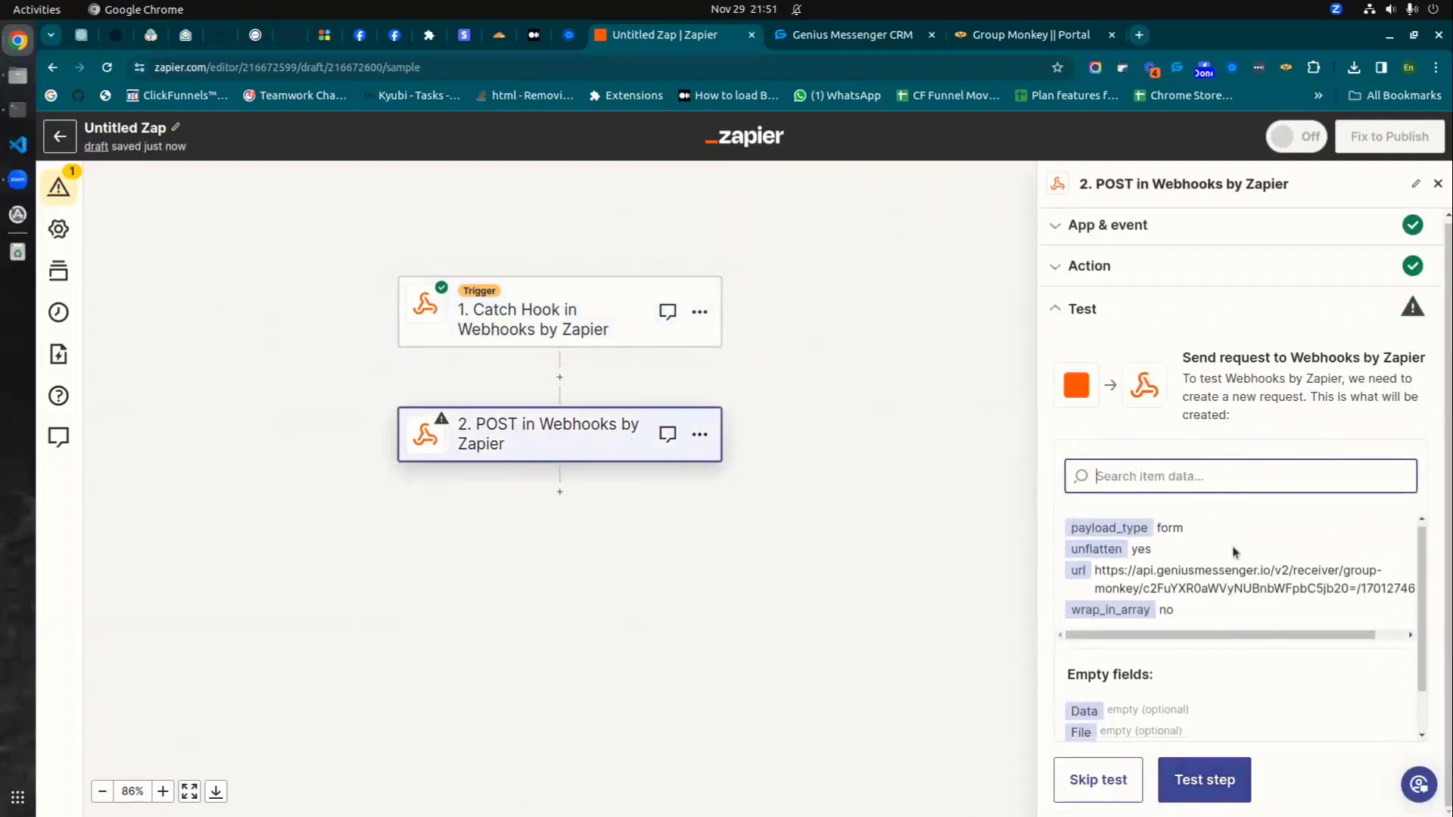
{"action": "scroll", "coordinate": [1211, 590], "scroll_direction": "down", "scroll_amount": 1}
{"action": "scroll", "coordinate": [1203, 609], "scroll_direction": "up", "scroll_amount": 1}
{"action": "scroll", "coordinate": [1208, 617], "scroll_direction": "down", "scroll_amount": 1}
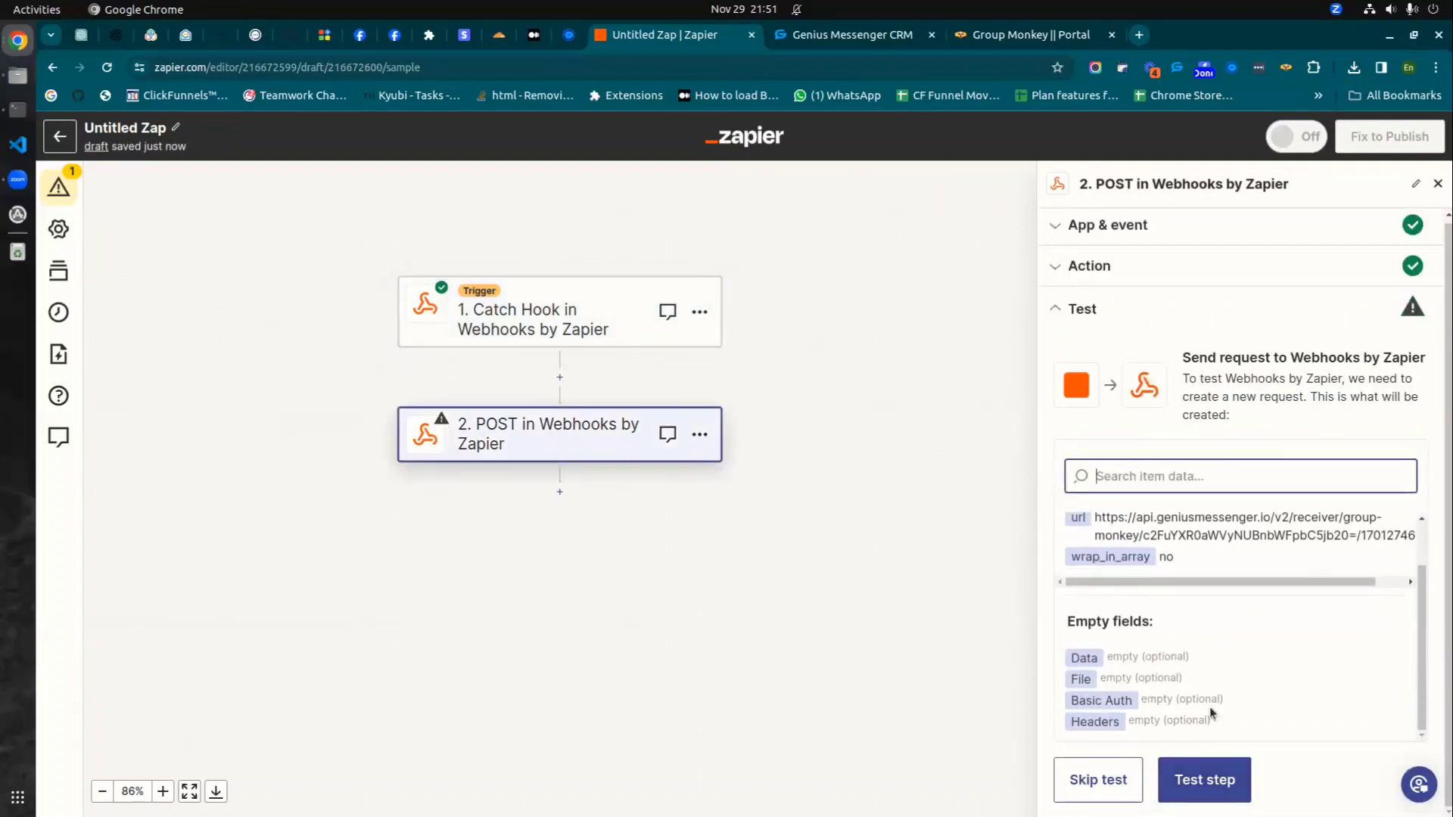
{"action": "left_click", "coordinate": [544, 436]}
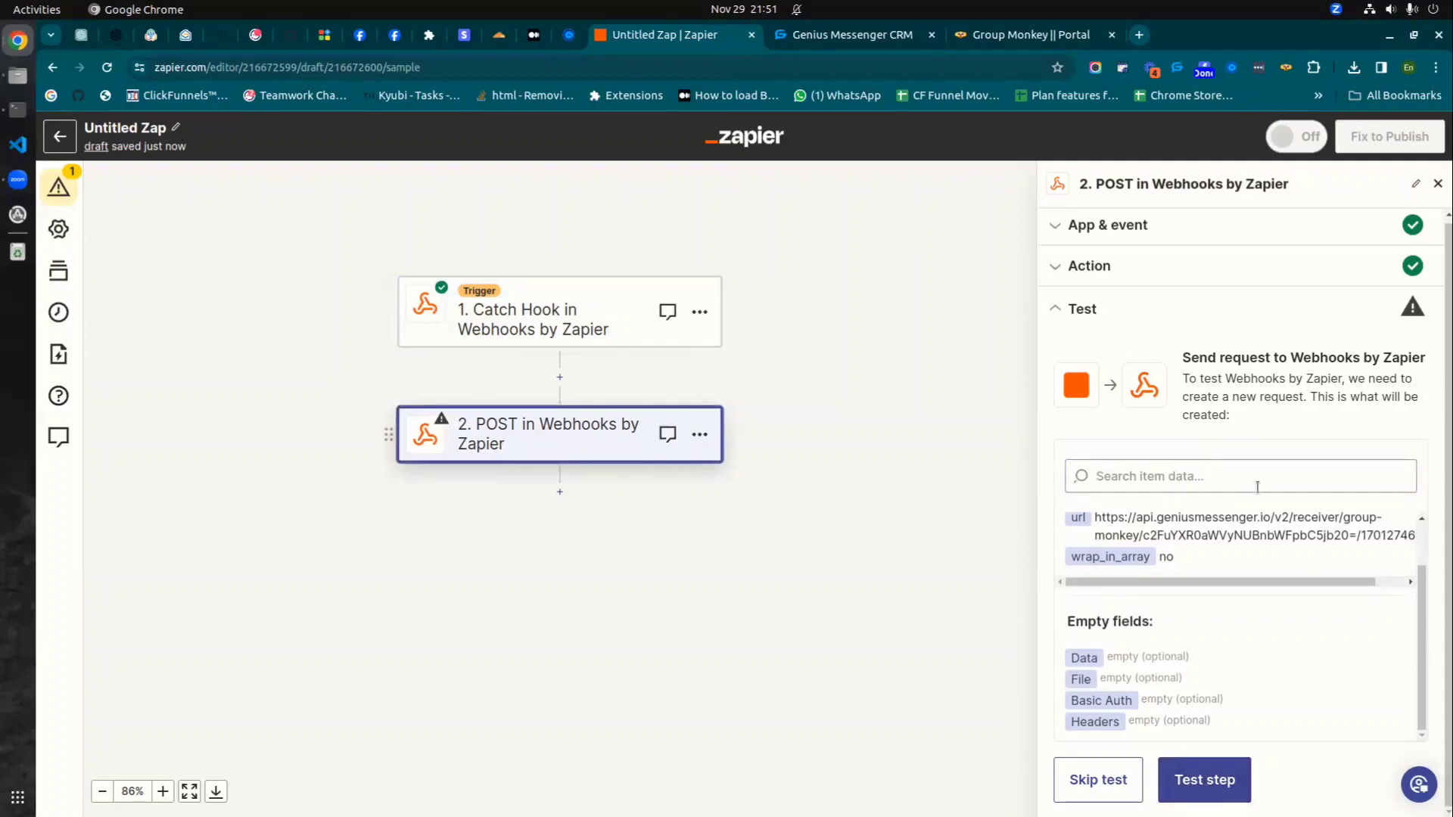
{"action": "scroll", "coordinate": [1239, 496], "scroll_direction": "up", "scroll_amount": 1}
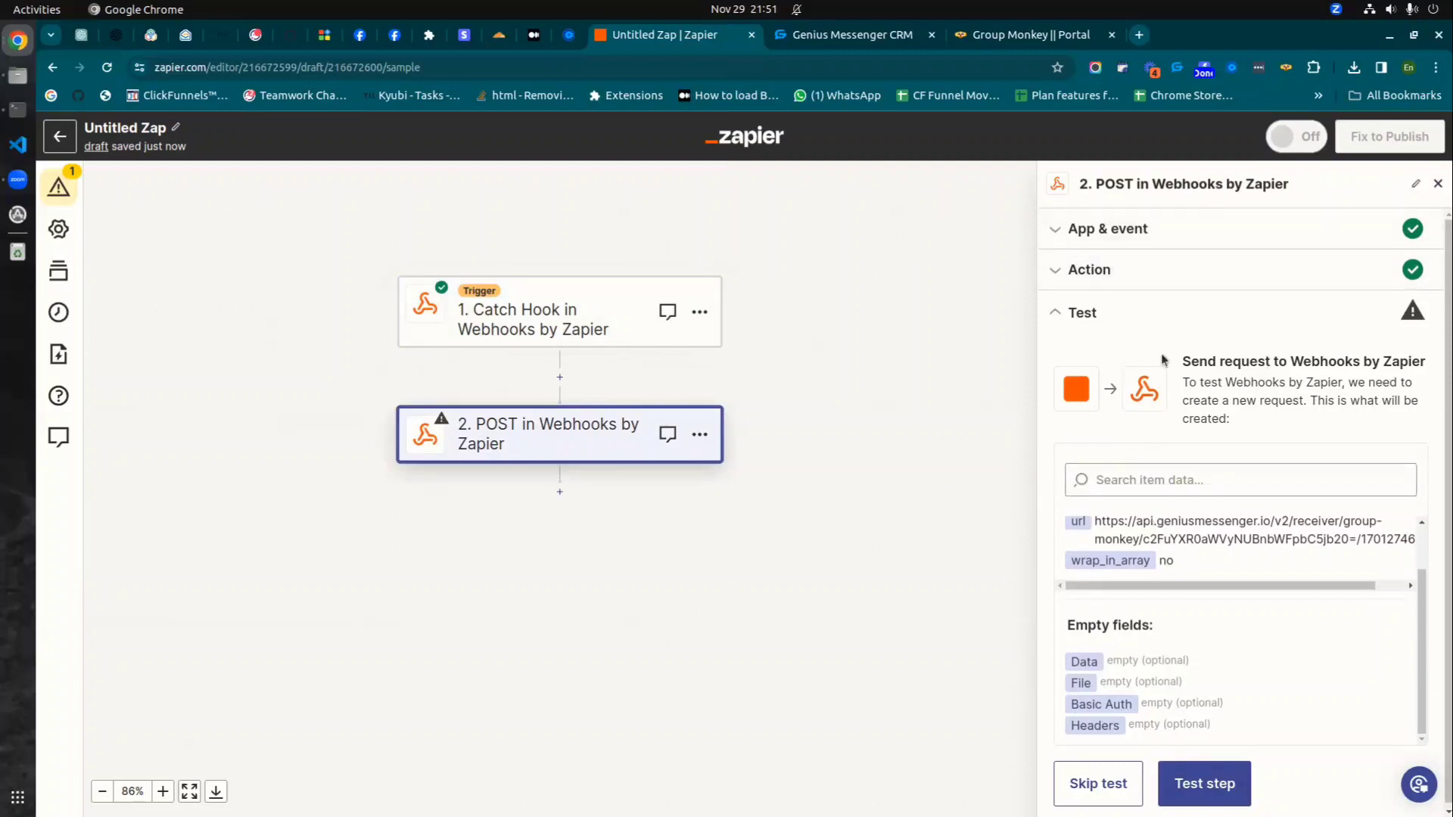
{"action": "left_click", "coordinate": [1171, 266]}
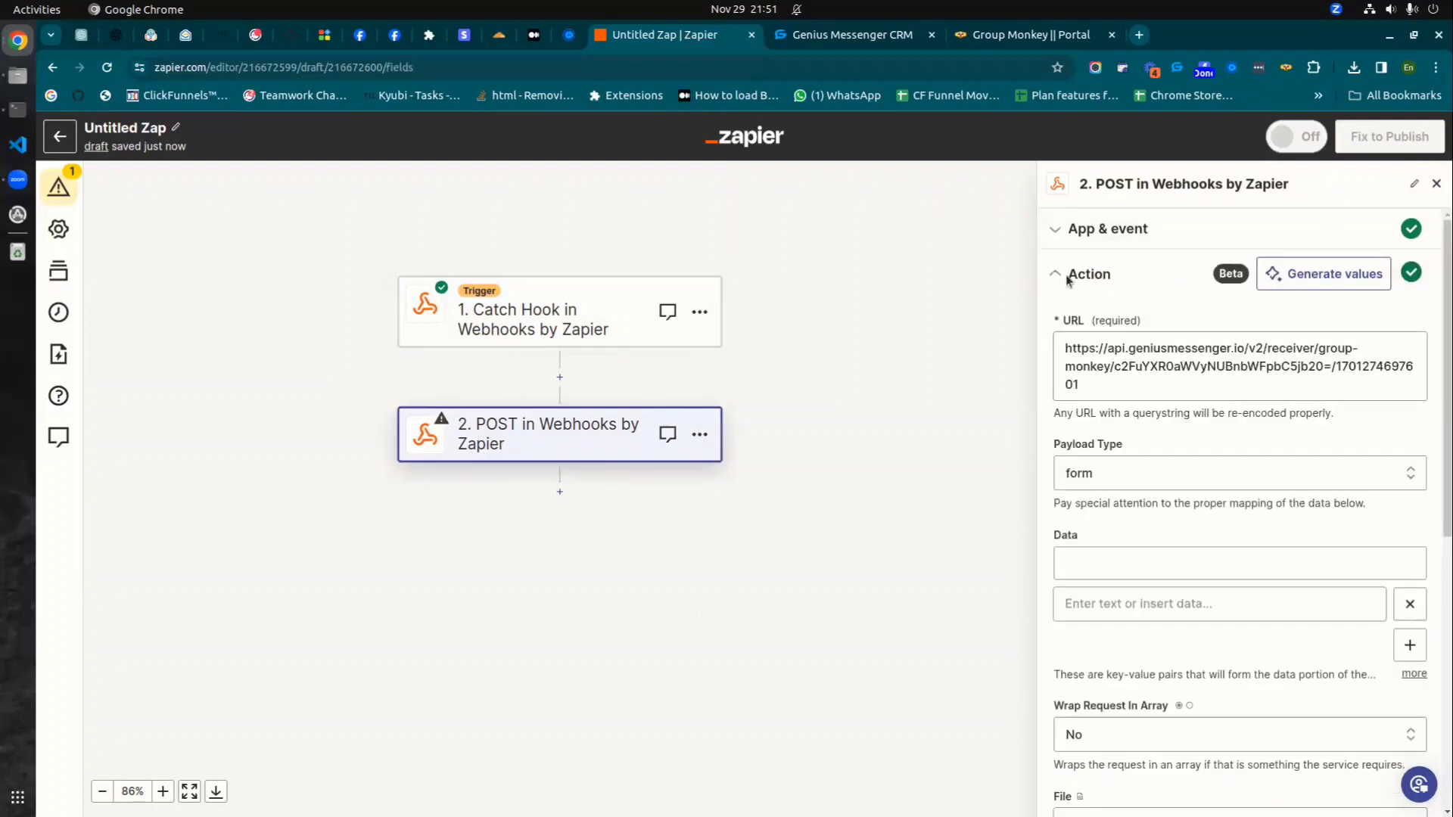
- Check the POST step's URL and switch its Payload Type from form to json
{"action": "scroll", "coordinate": [1241, 530], "scroll_direction": "down", "scroll_amount": 7}
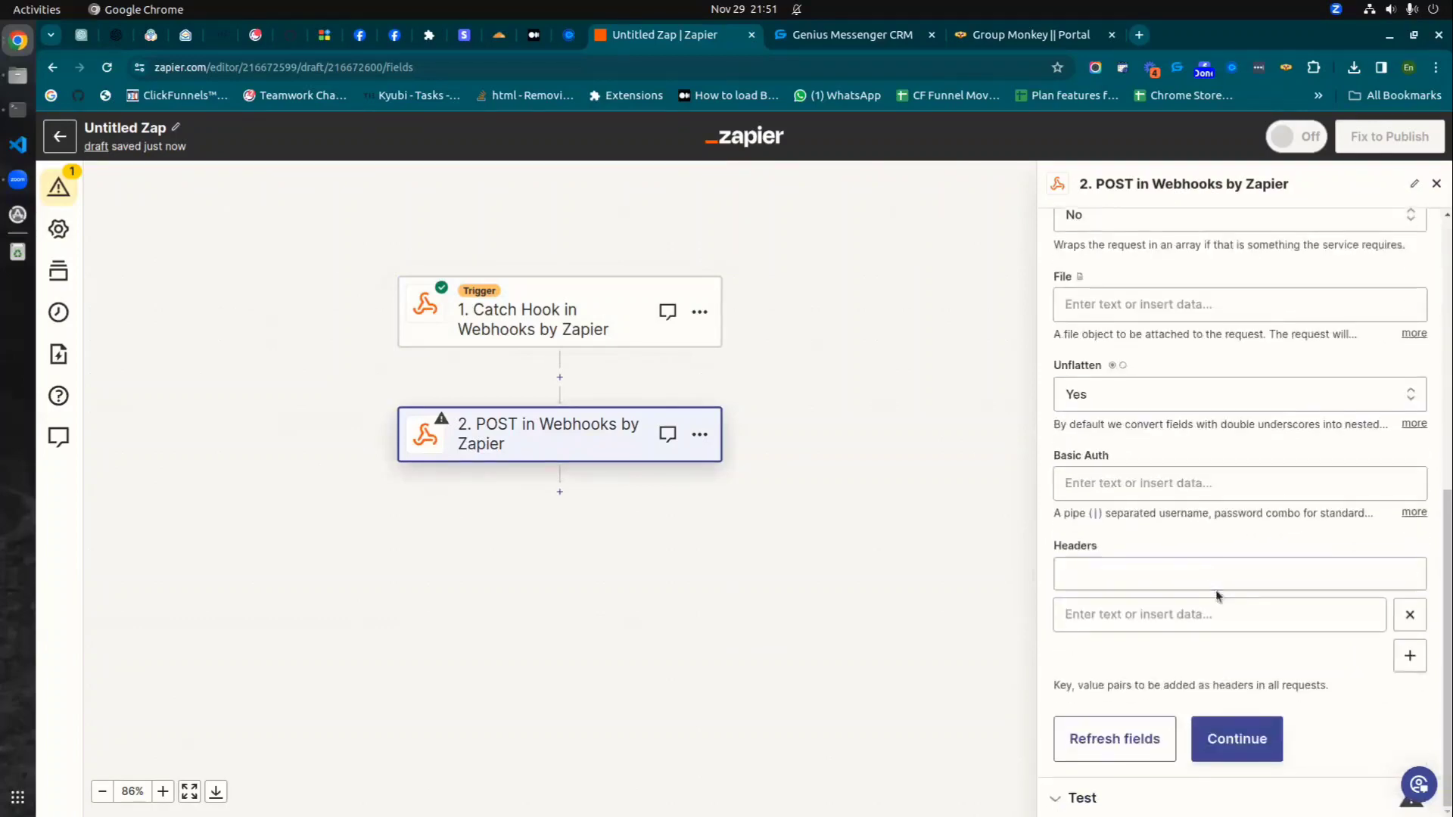
{"action": "scroll", "coordinate": [1151, 469], "scroll_direction": "up", "scroll_amount": 7}
{"action": "left_click", "coordinate": [1097, 385]}
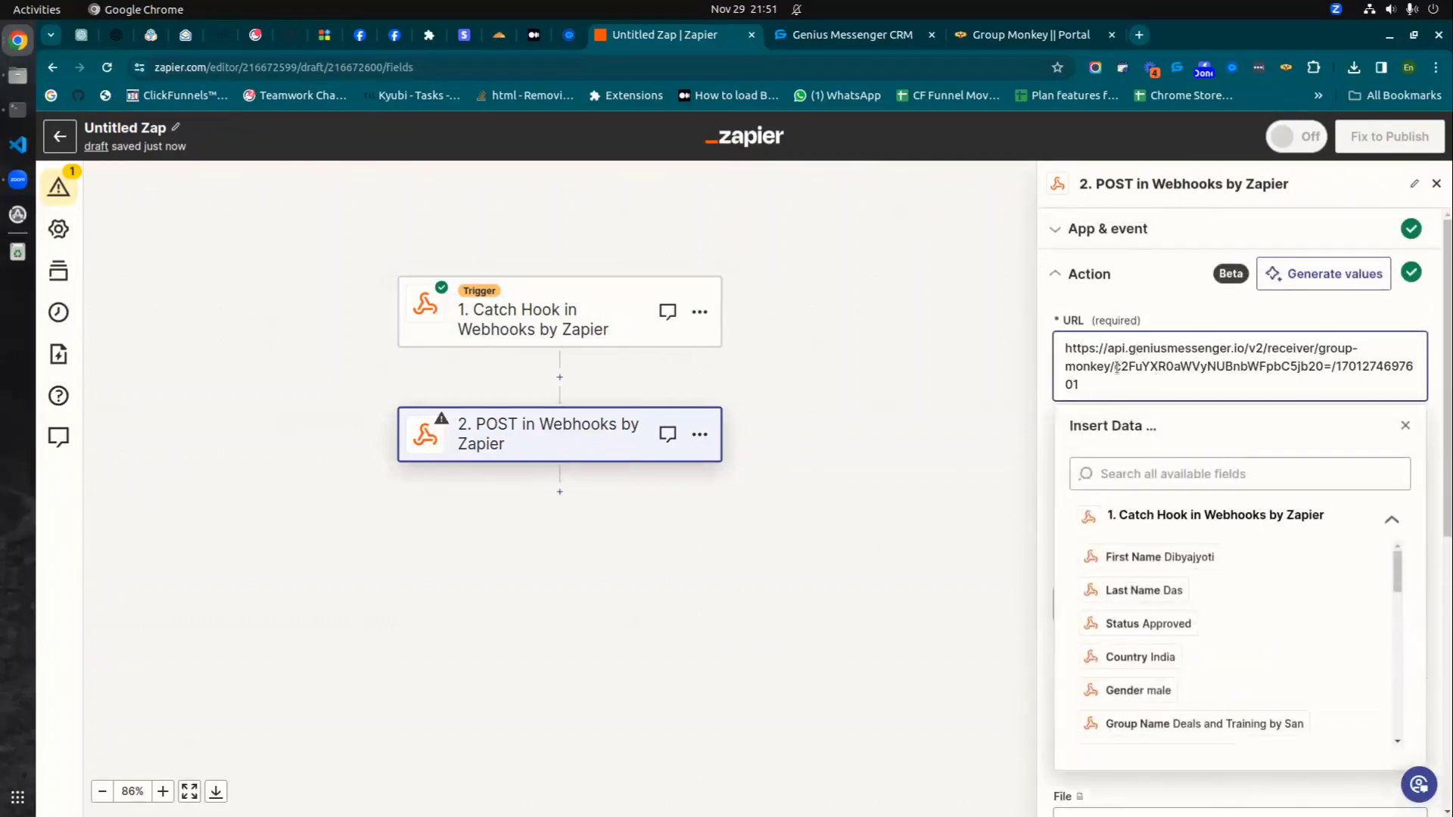
{"action": "left_click", "coordinate": [1168, 278]}
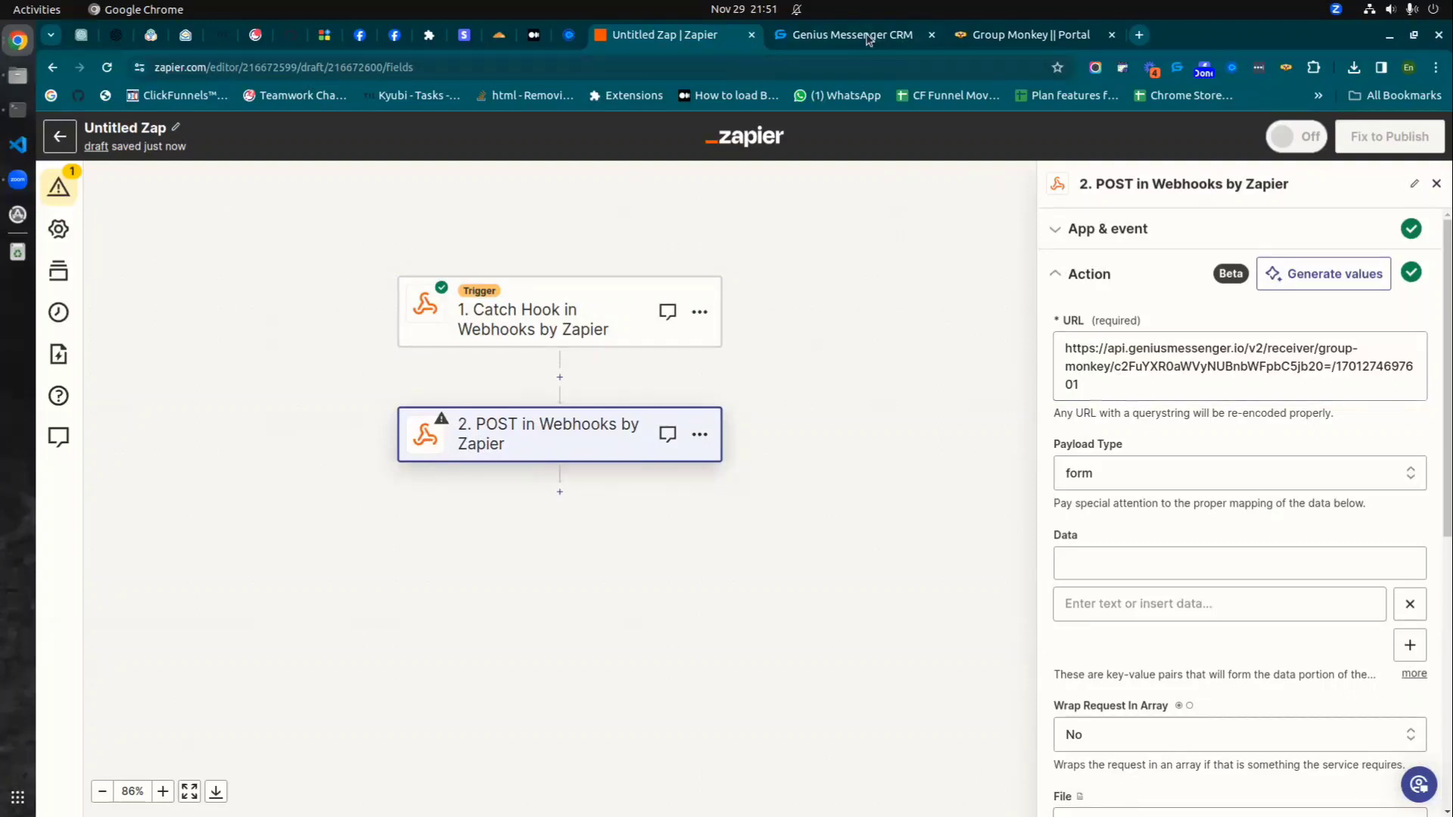
{"action": "scroll", "coordinate": [1116, 378], "scroll_direction": "down", "scroll_amount": 3}
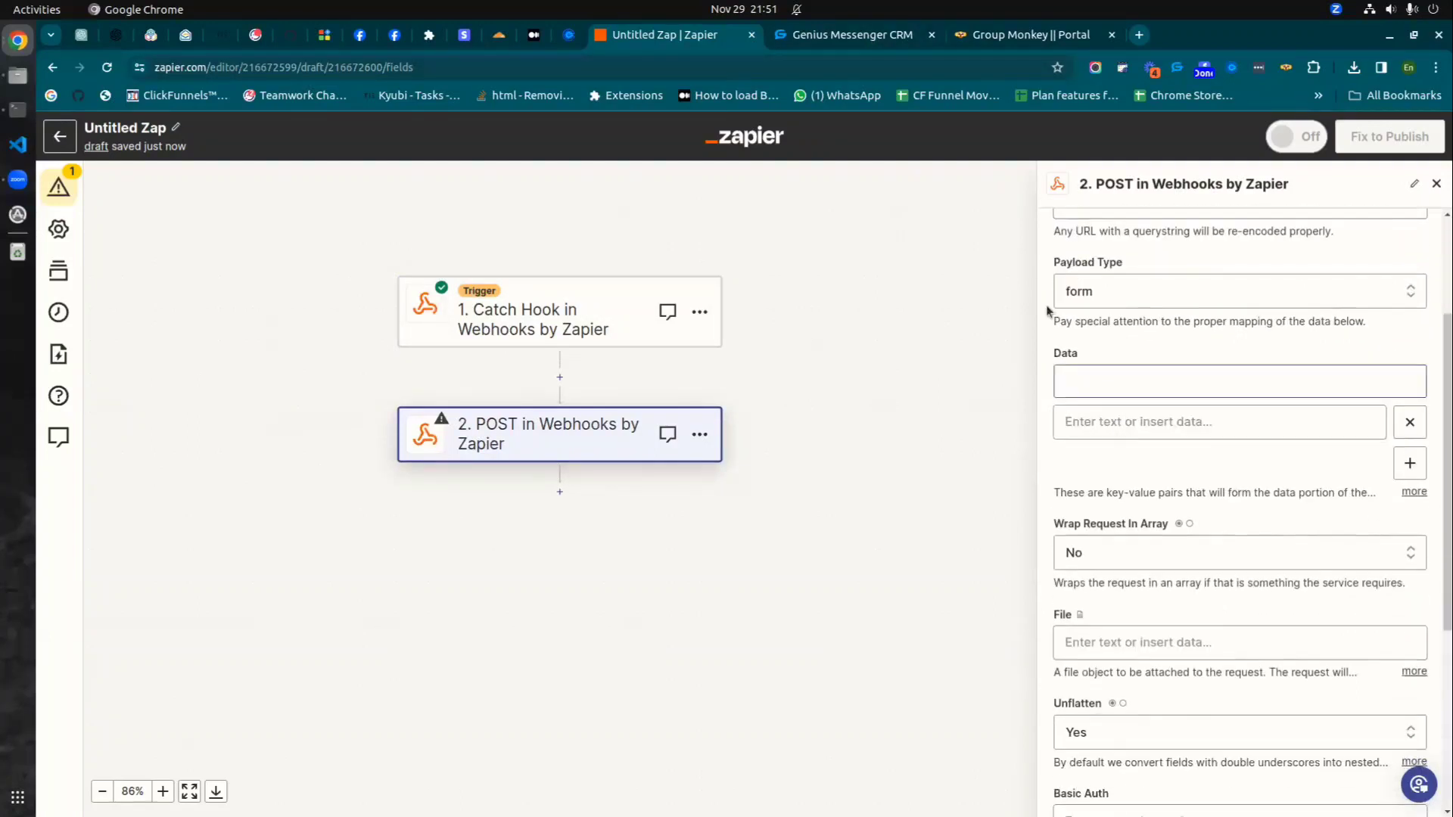
{"action": "left_click", "coordinate": [1111, 303]}
{"action": "left_click", "coordinate": [1097, 508]}
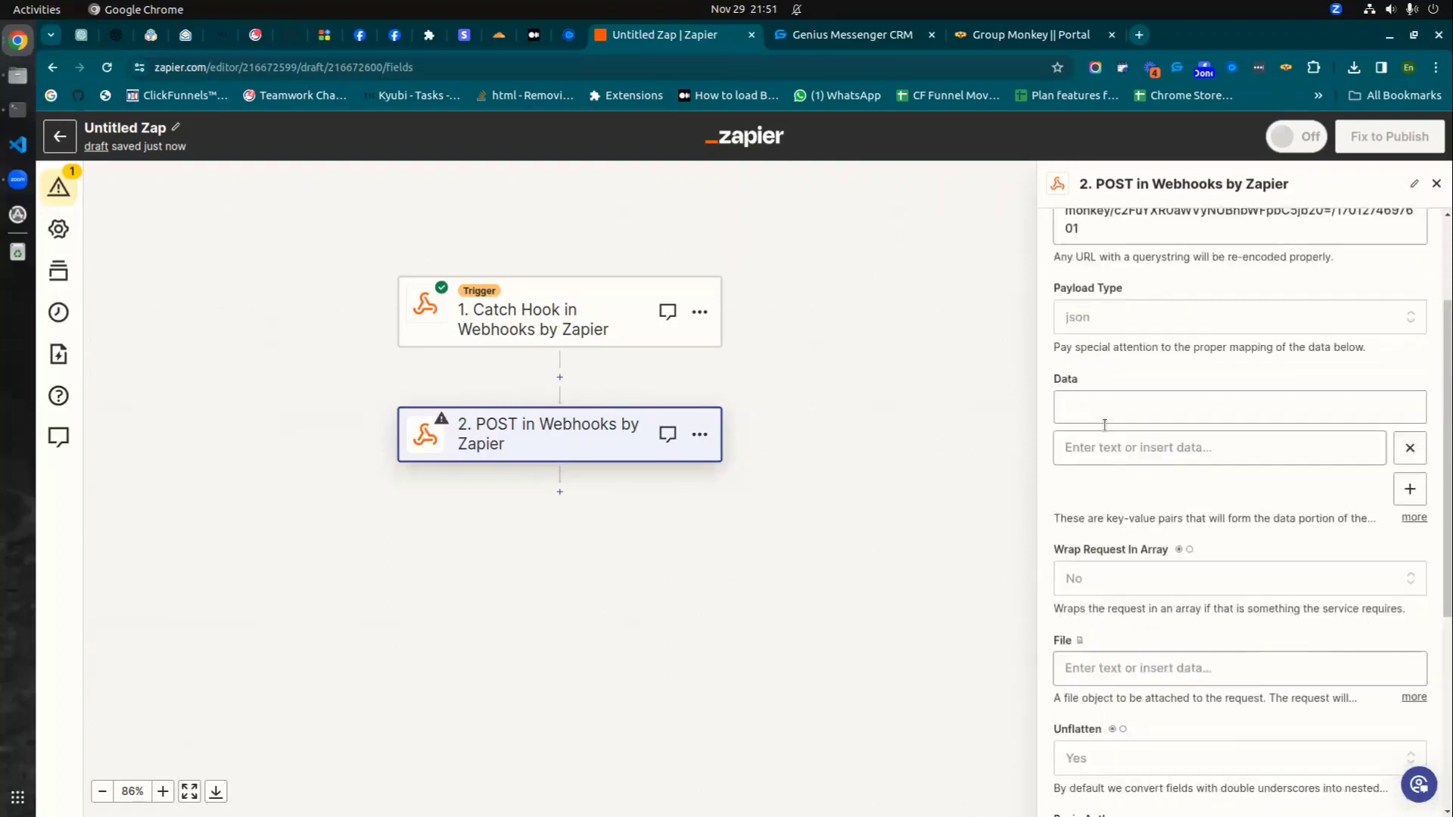
{"action": "left_click", "coordinate": [1099, 398]}
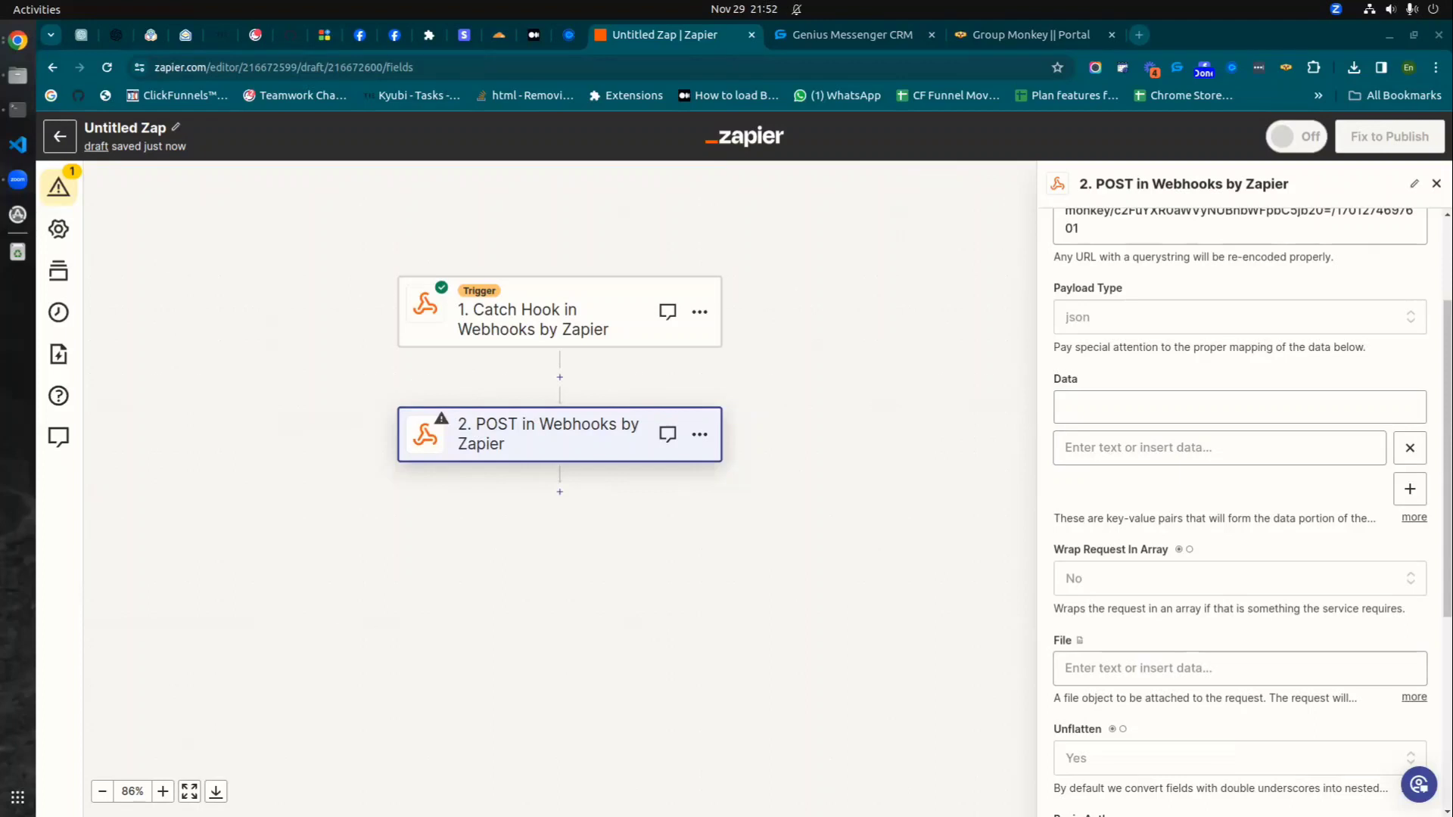
- Add a userName data key mapped to the member's First Name plus Last Name
{"action": "left_click", "coordinate": [947, 315]}
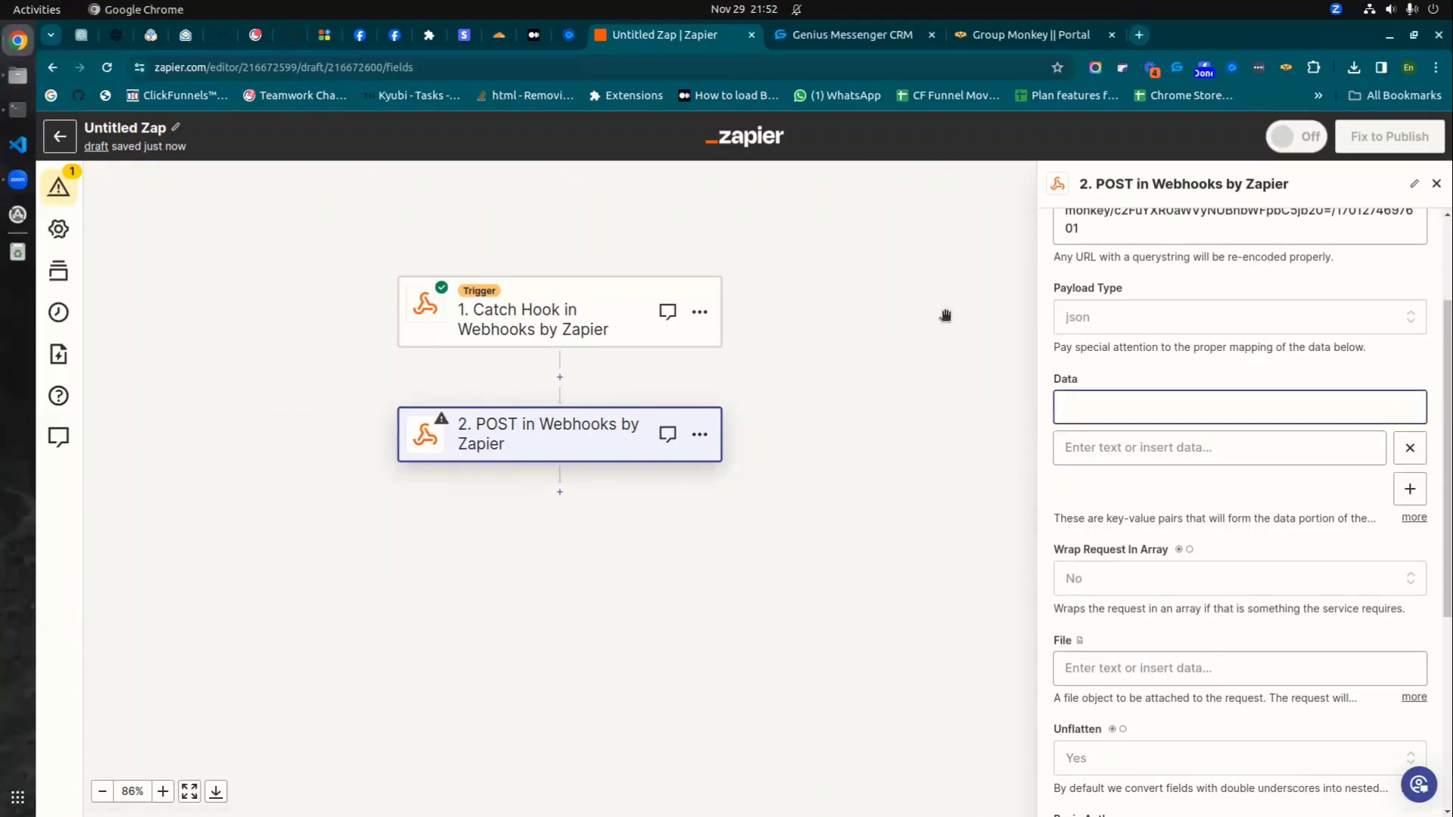
{"action": "type", "text": "userName"}
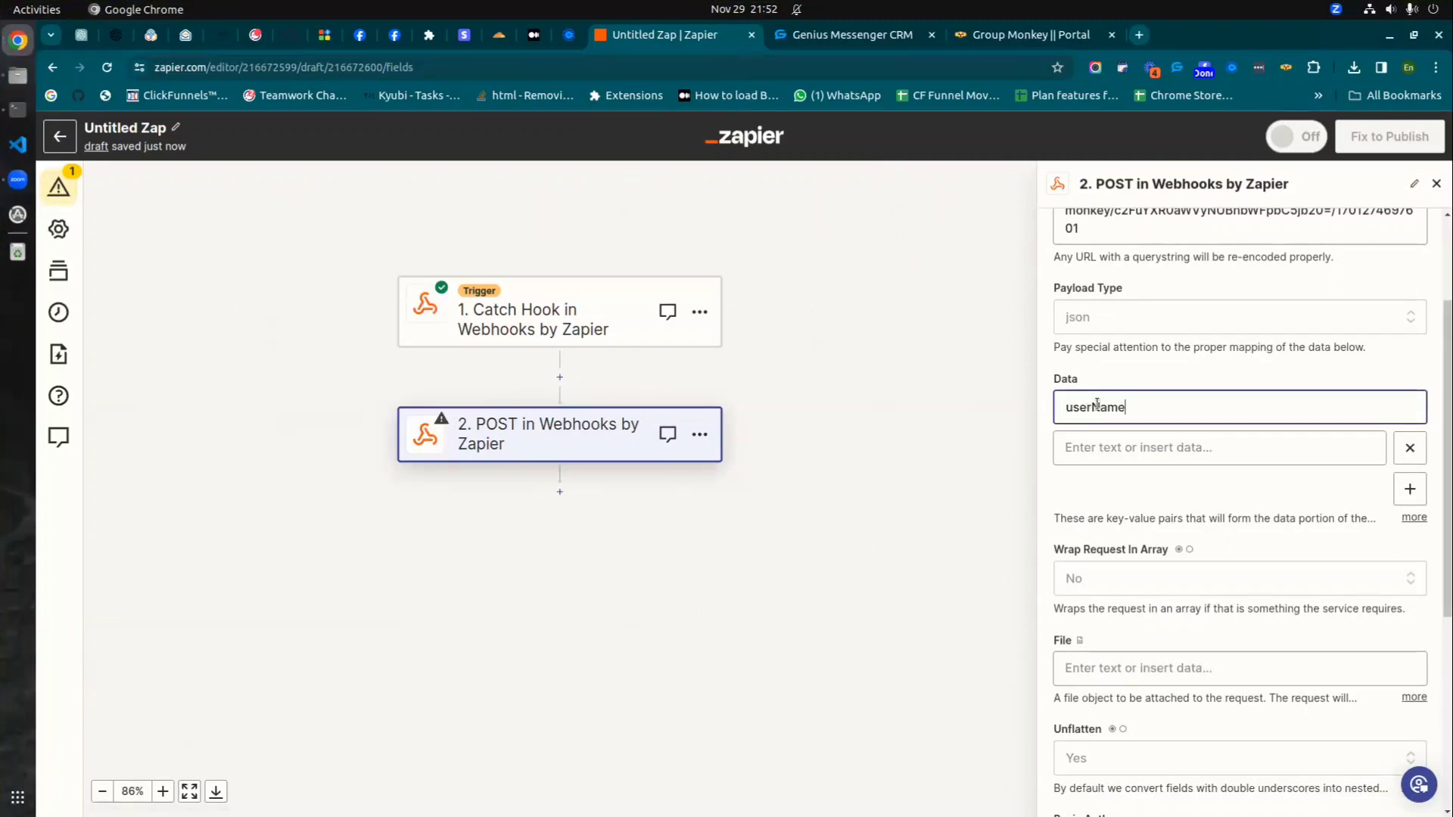
{"action": "left_click", "coordinate": [1106, 454]}
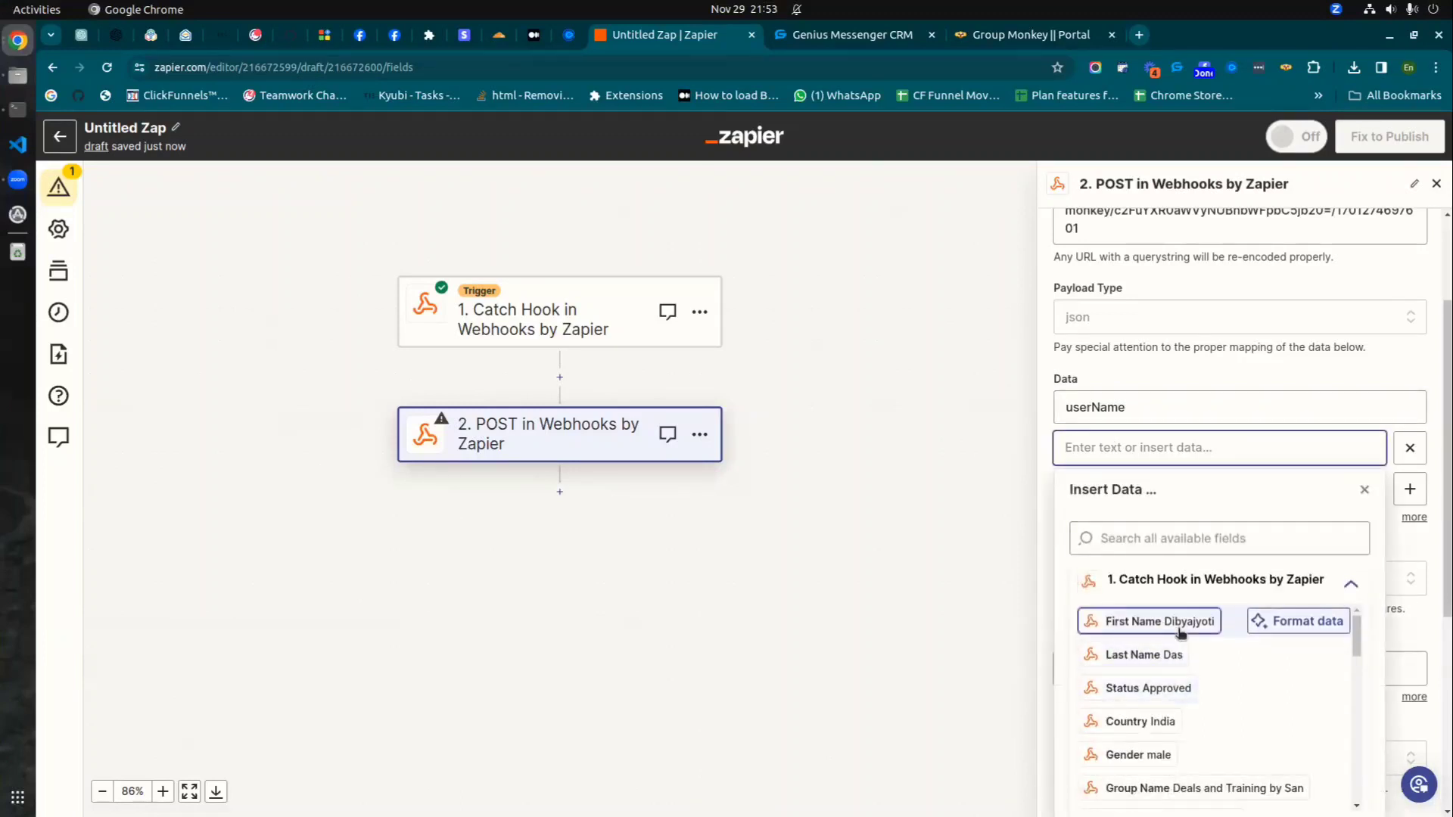
{"action": "left_click", "coordinate": [1160, 622]}
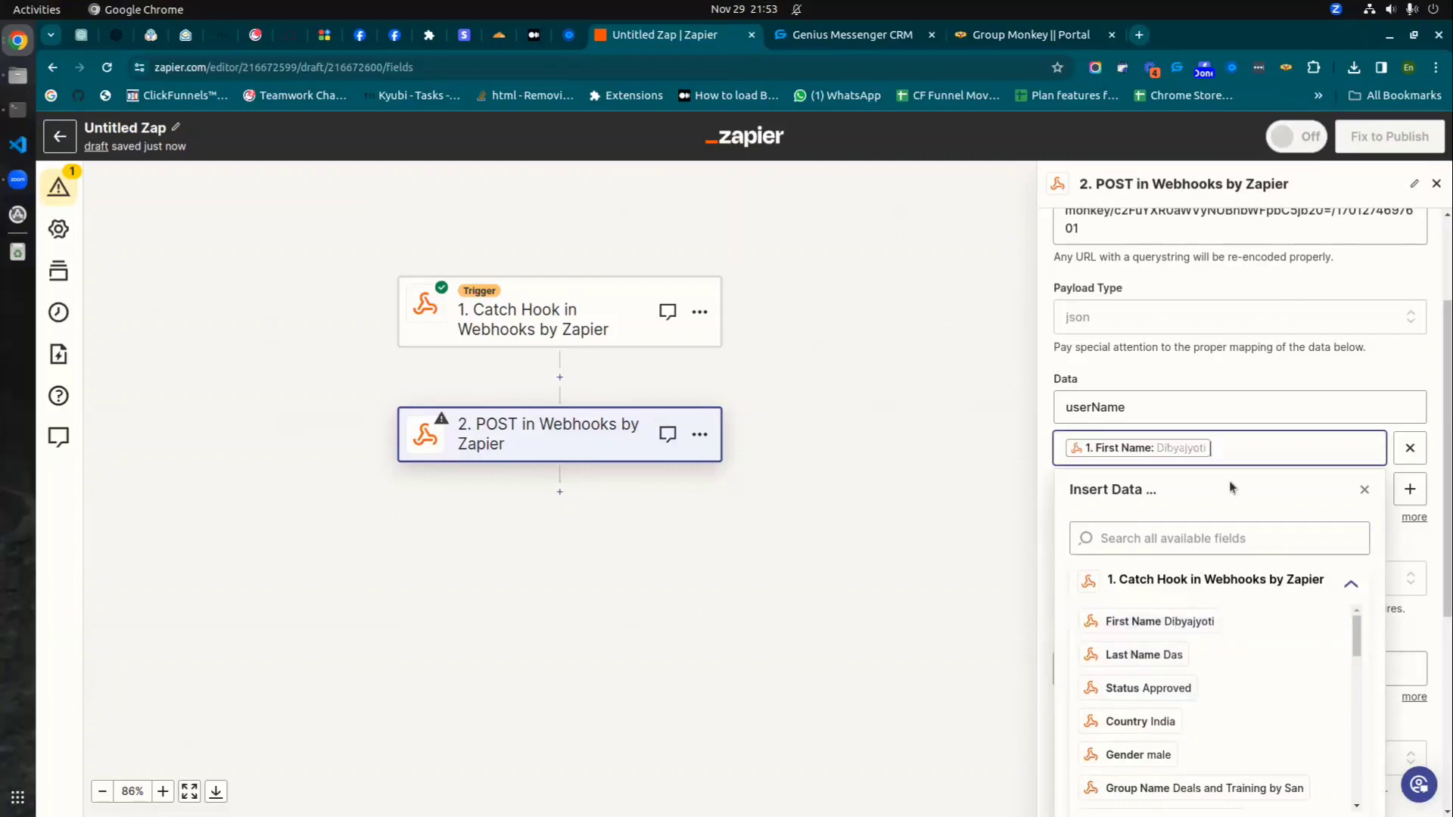
{"action": "left_click", "coordinate": [1143, 654]}
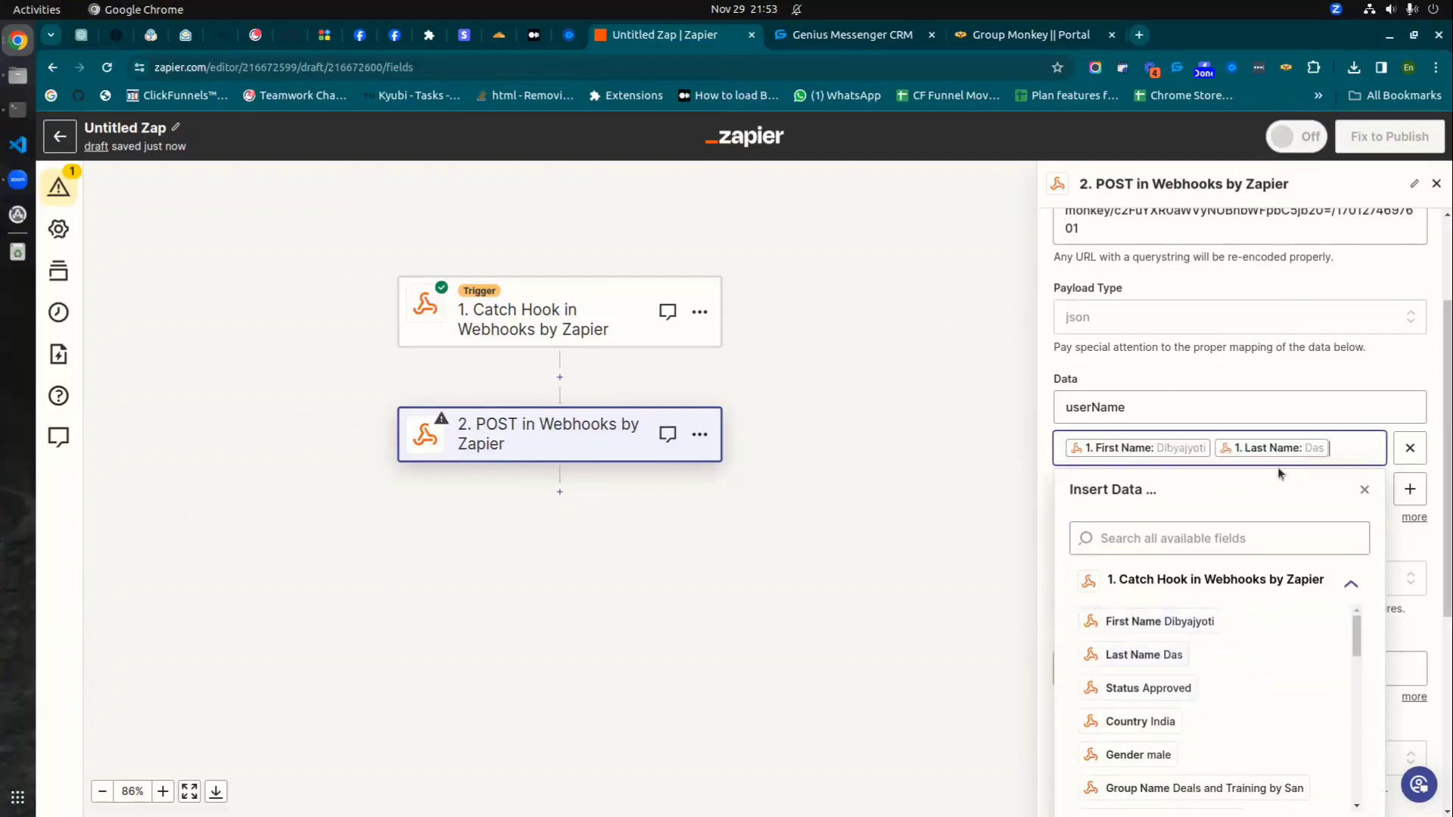
{"action": "left_click", "coordinate": [1412, 363]}
- Add a gender data key mapped to the trigger's Gender field
{"action": "left_click", "coordinate": [1411, 491]}
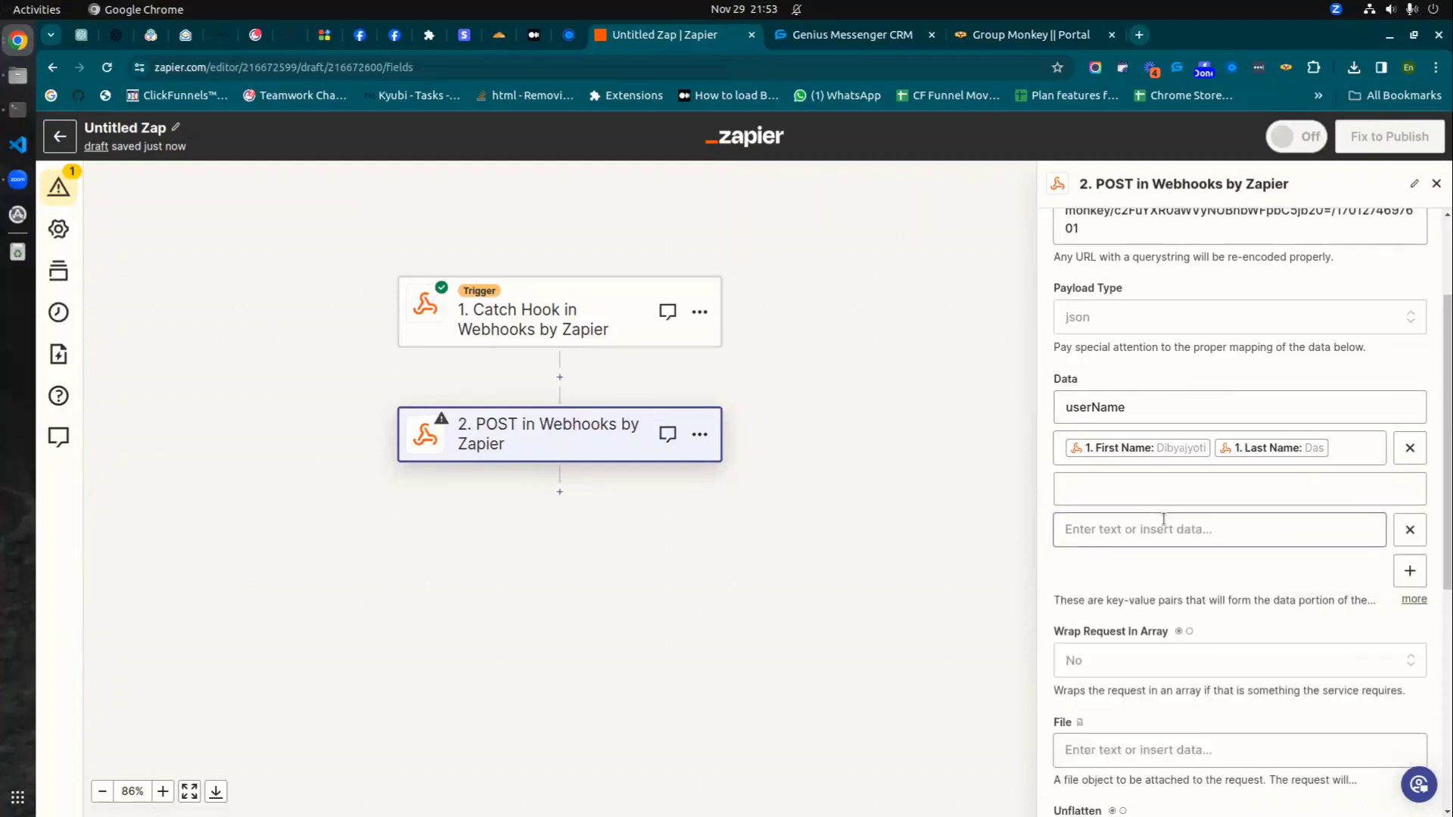
{"action": "left_click", "coordinate": [1103, 492]}
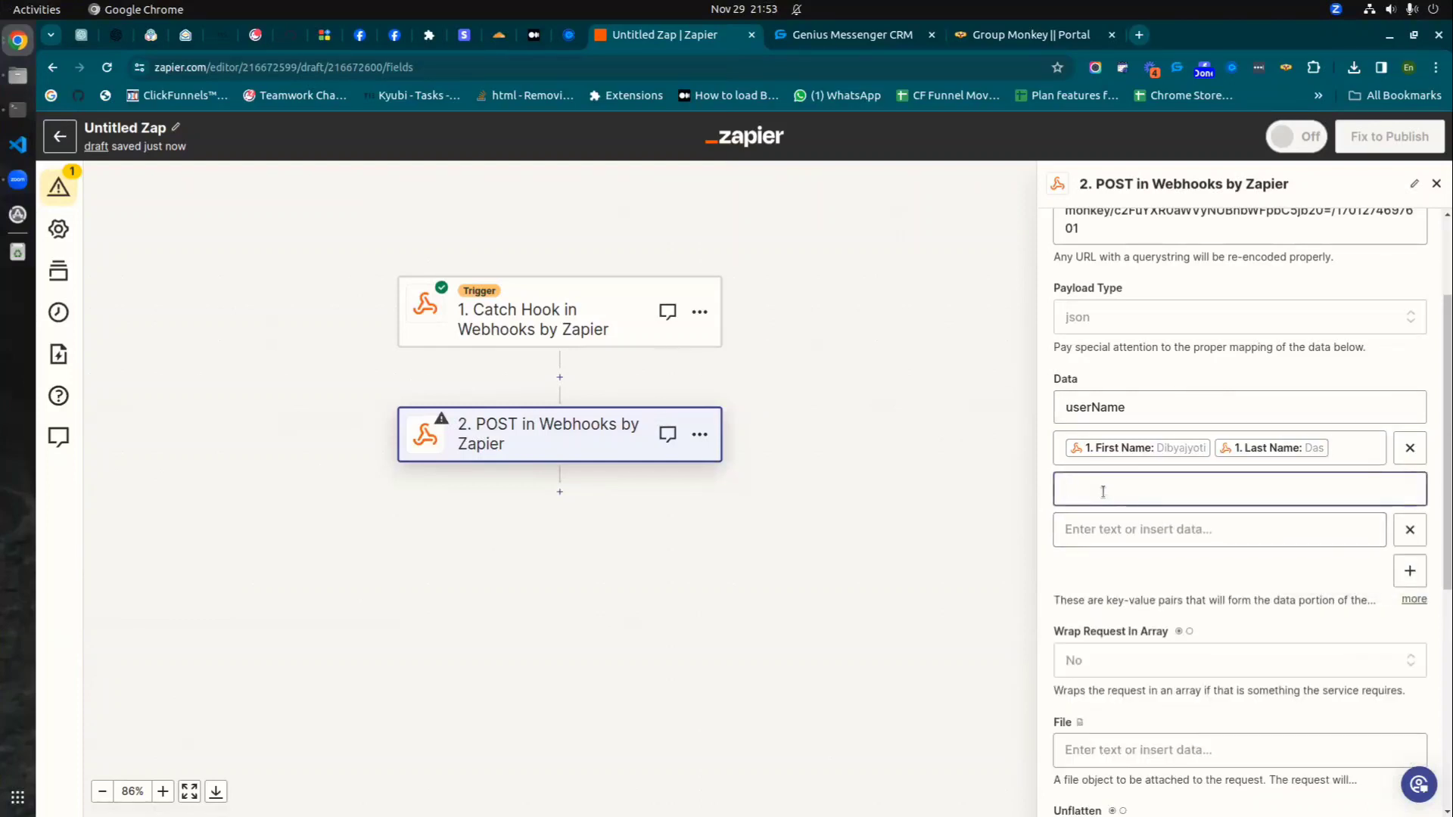
{"action": "type", "text": "gender"}
{"action": "left_click", "coordinate": [1185, 536]}
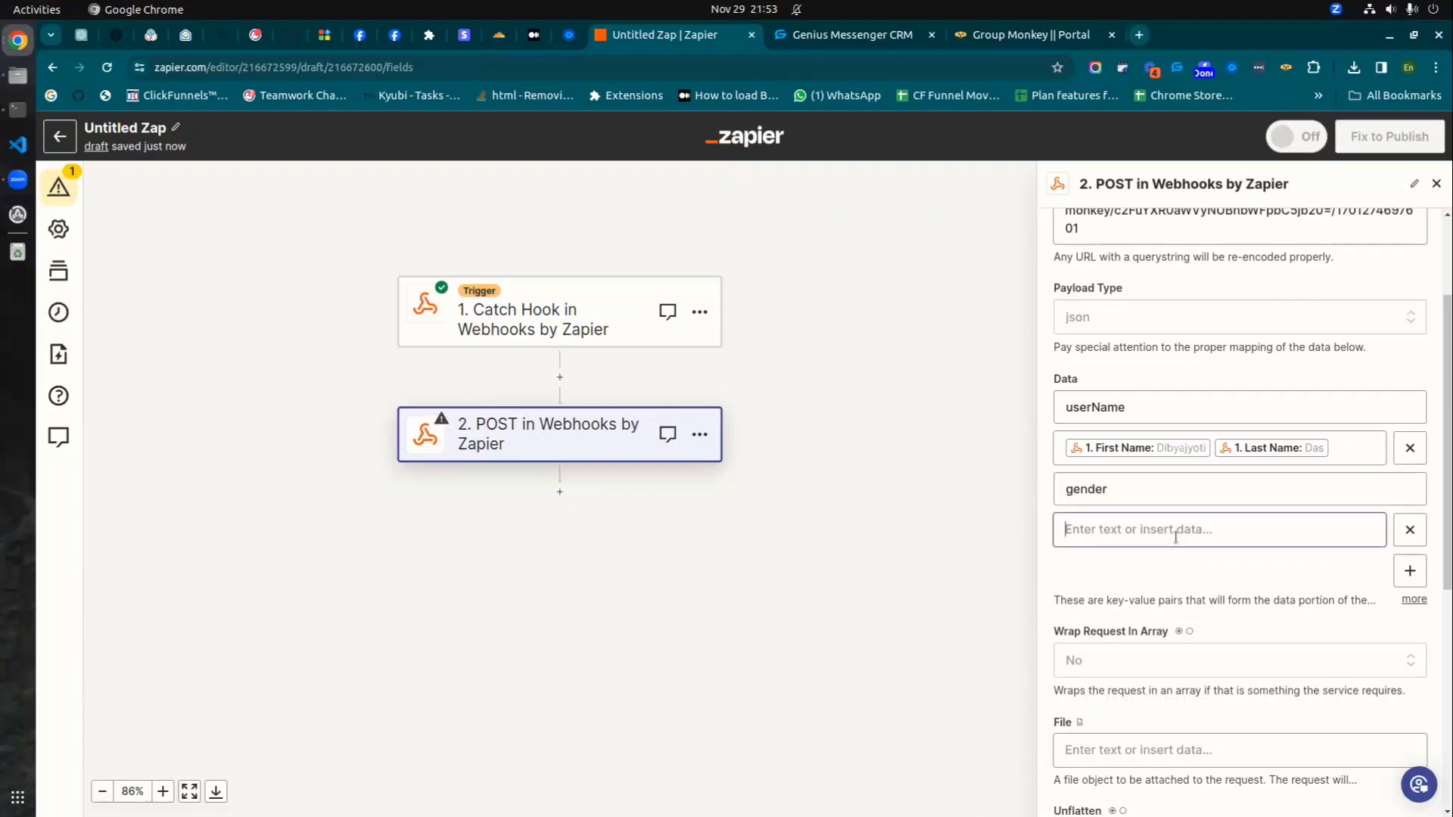
{"action": "scroll", "coordinate": [1170, 737], "scroll_direction": "down", "scroll_amount": 2}
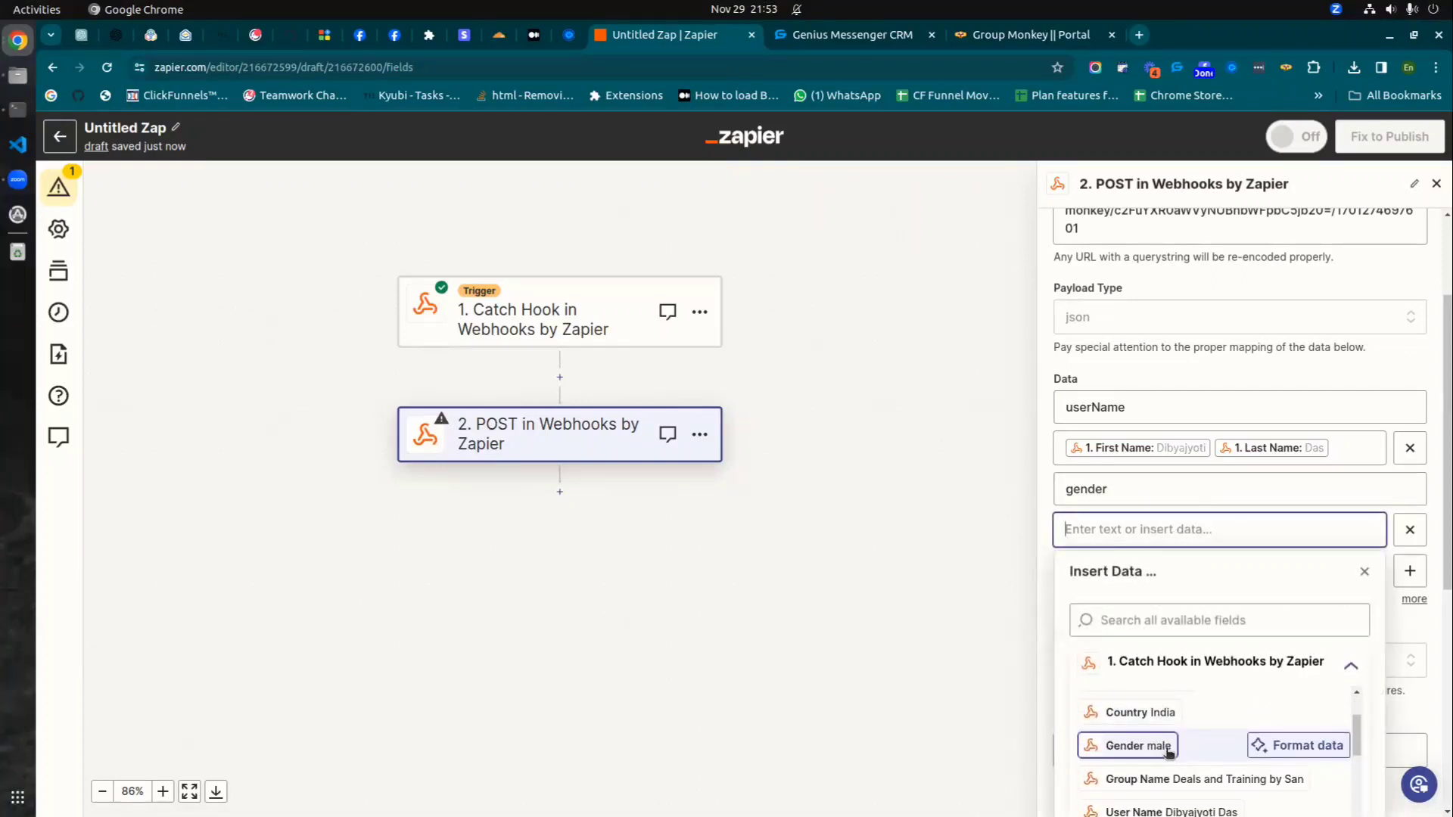
{"action": "left_click", "coordinate": [1168, 746]}
{"action": "left_click", "coordinate": [1386, 361]}
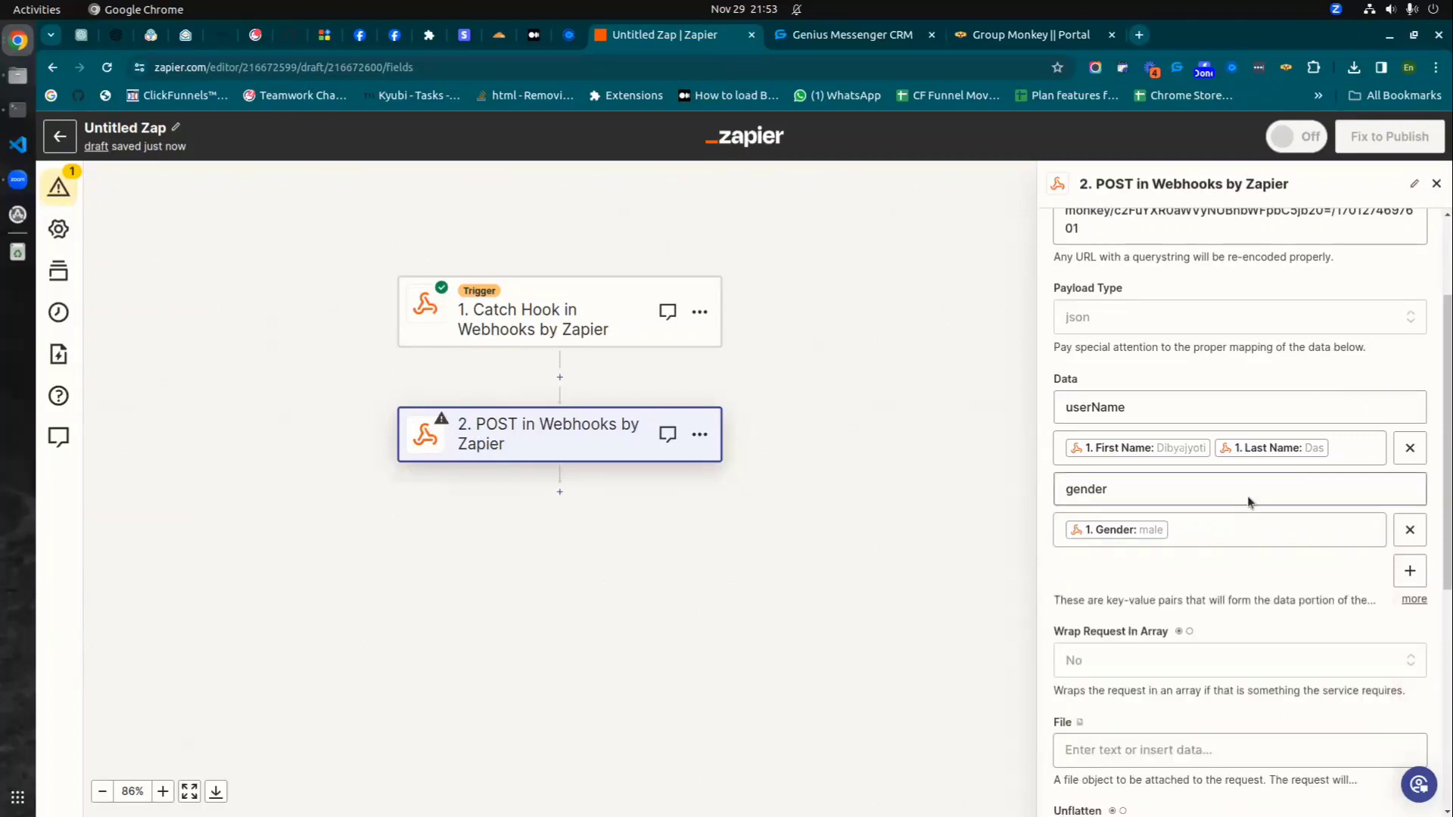
- Add another data row keyed profileImage
{"action": "scroll", "coordinate": [1248, 495], "scroll_direction": "down", "scroll_amount": 2}
{"action": "left_click", "coordinate": [1409, 389]}
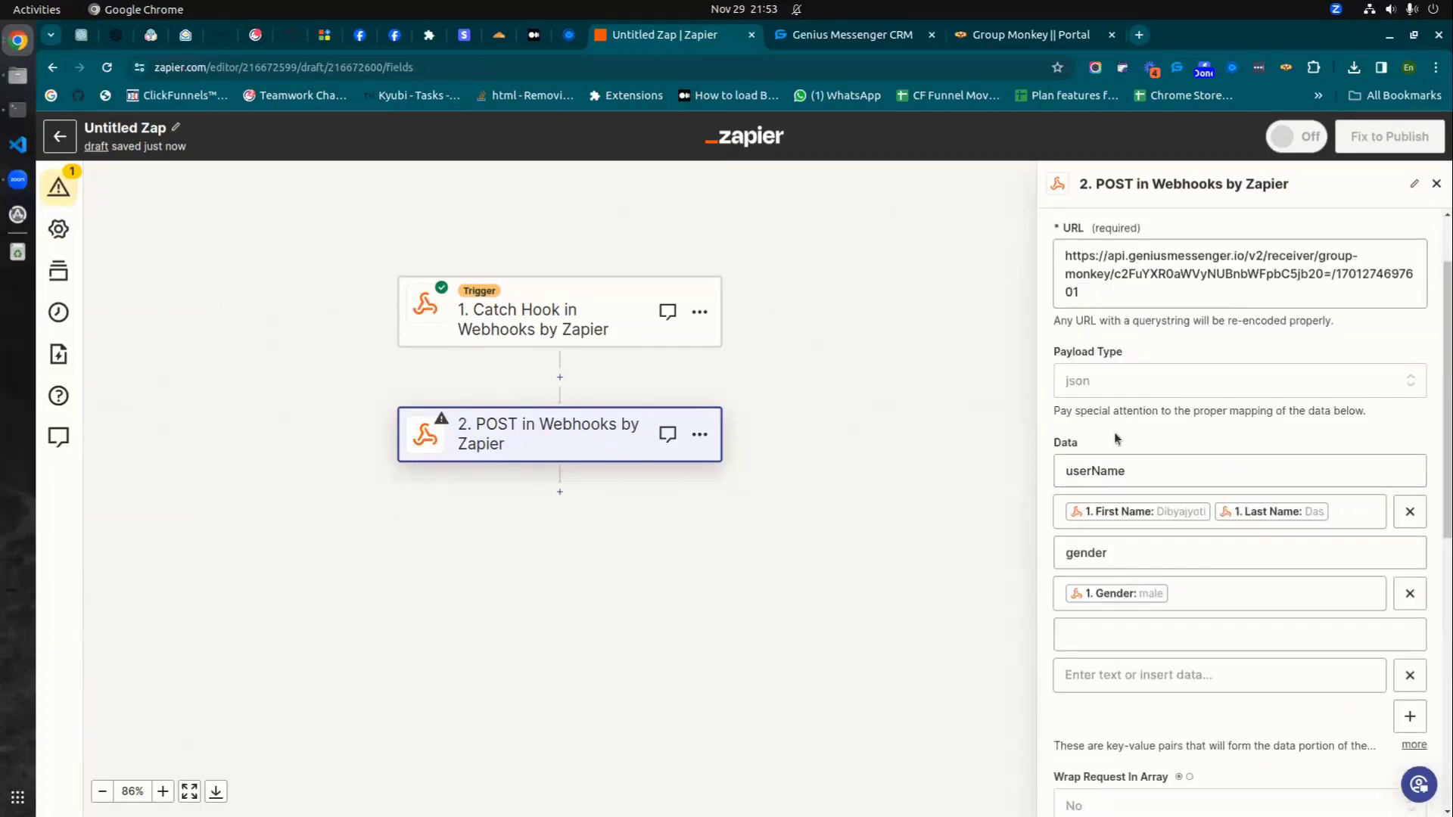
{"action": "scroll", "coordinate": [1153, 569], "scroll_direction": "down", "scroll_amount": 2}
{"action": "left_click", "coordinate": [1116, 457]}
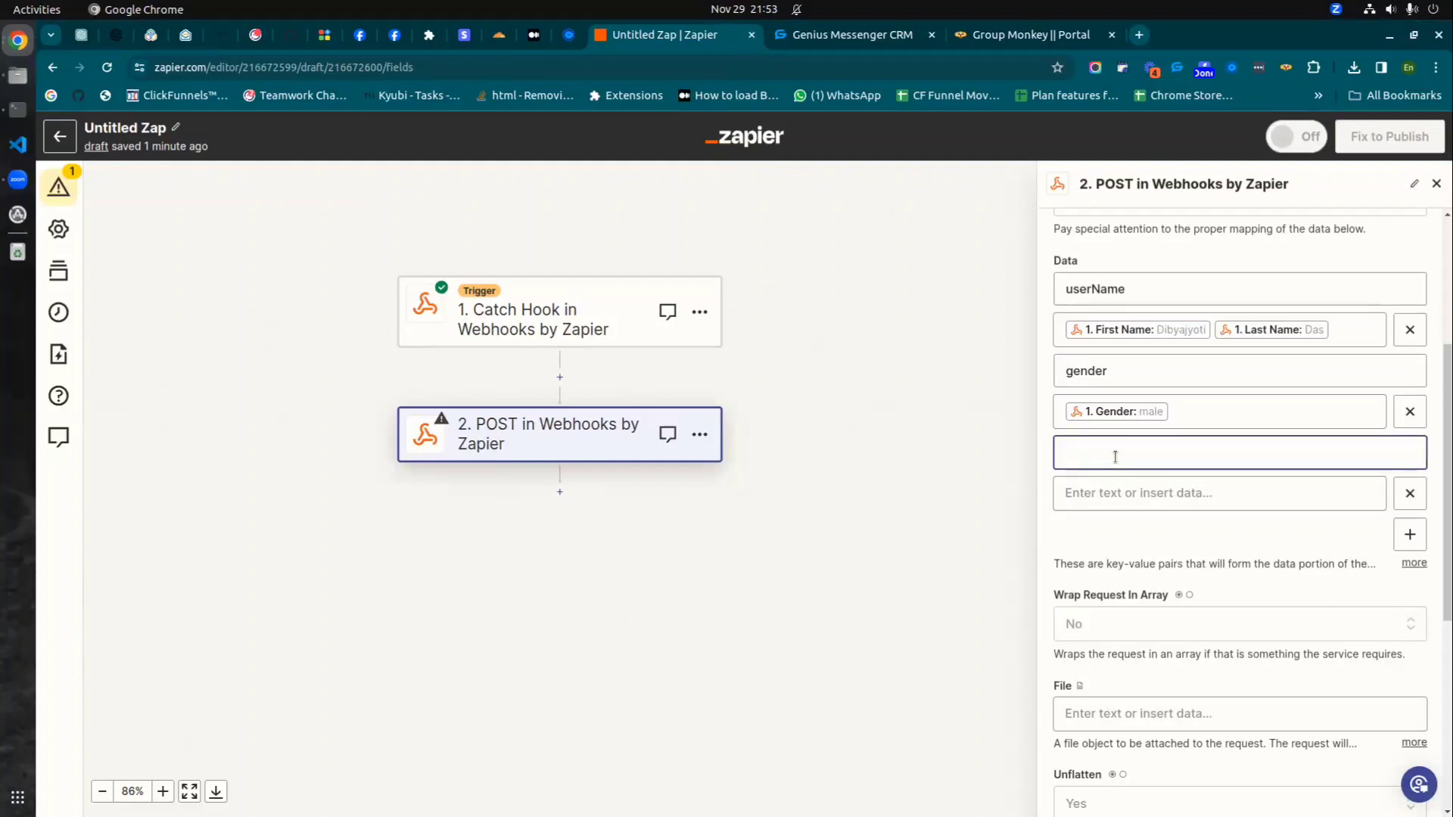
{"action": "type", "text": "profileImage"}
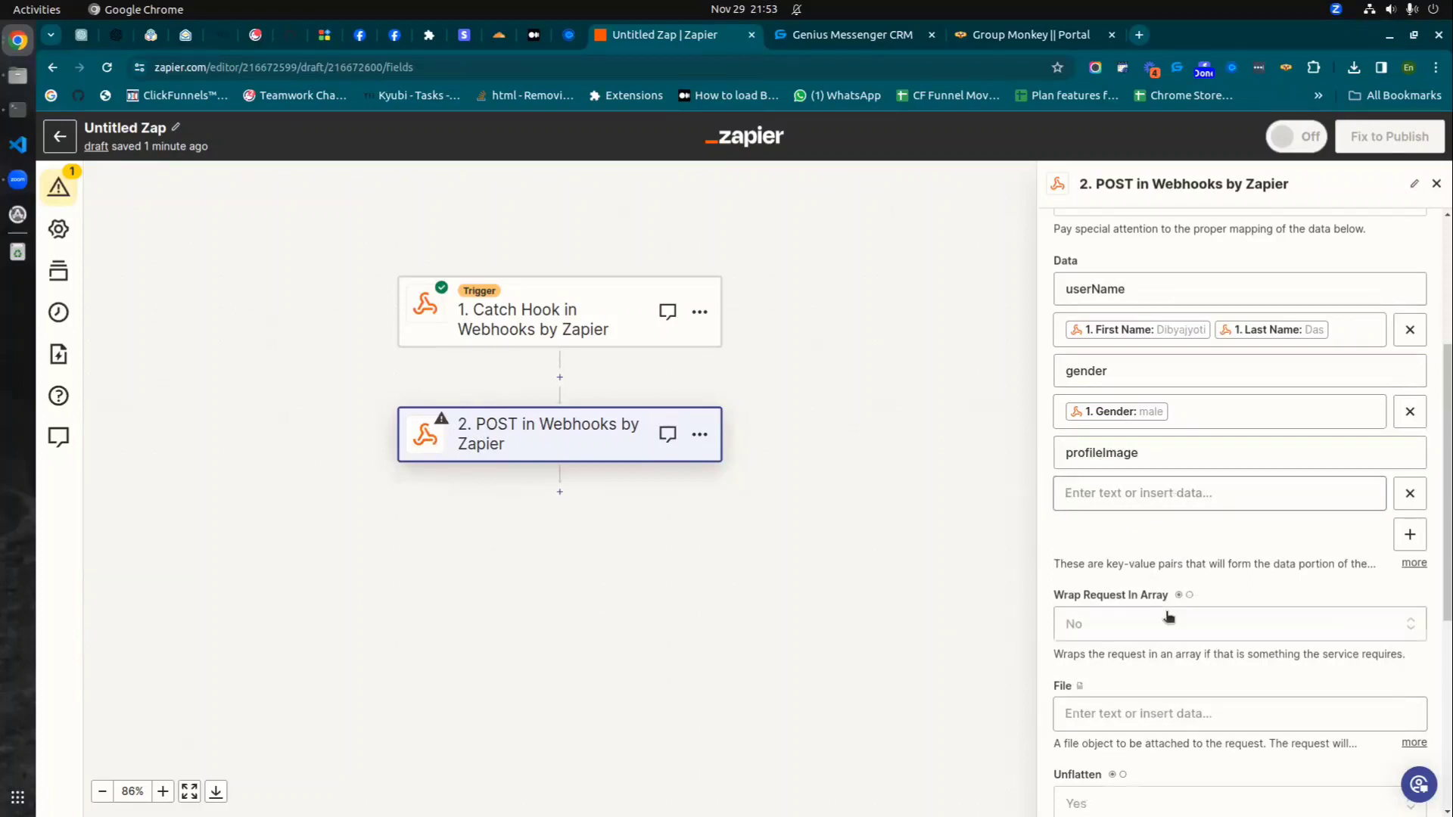
- Map the profileImage value to the trigger's Profile Image field
{"action": "left_click", "coordinate": [1174, 499]}
{"action": "scroll", "coordinate": [1175, 704], "scroll_direction": "down", "scroll_amount": 3}
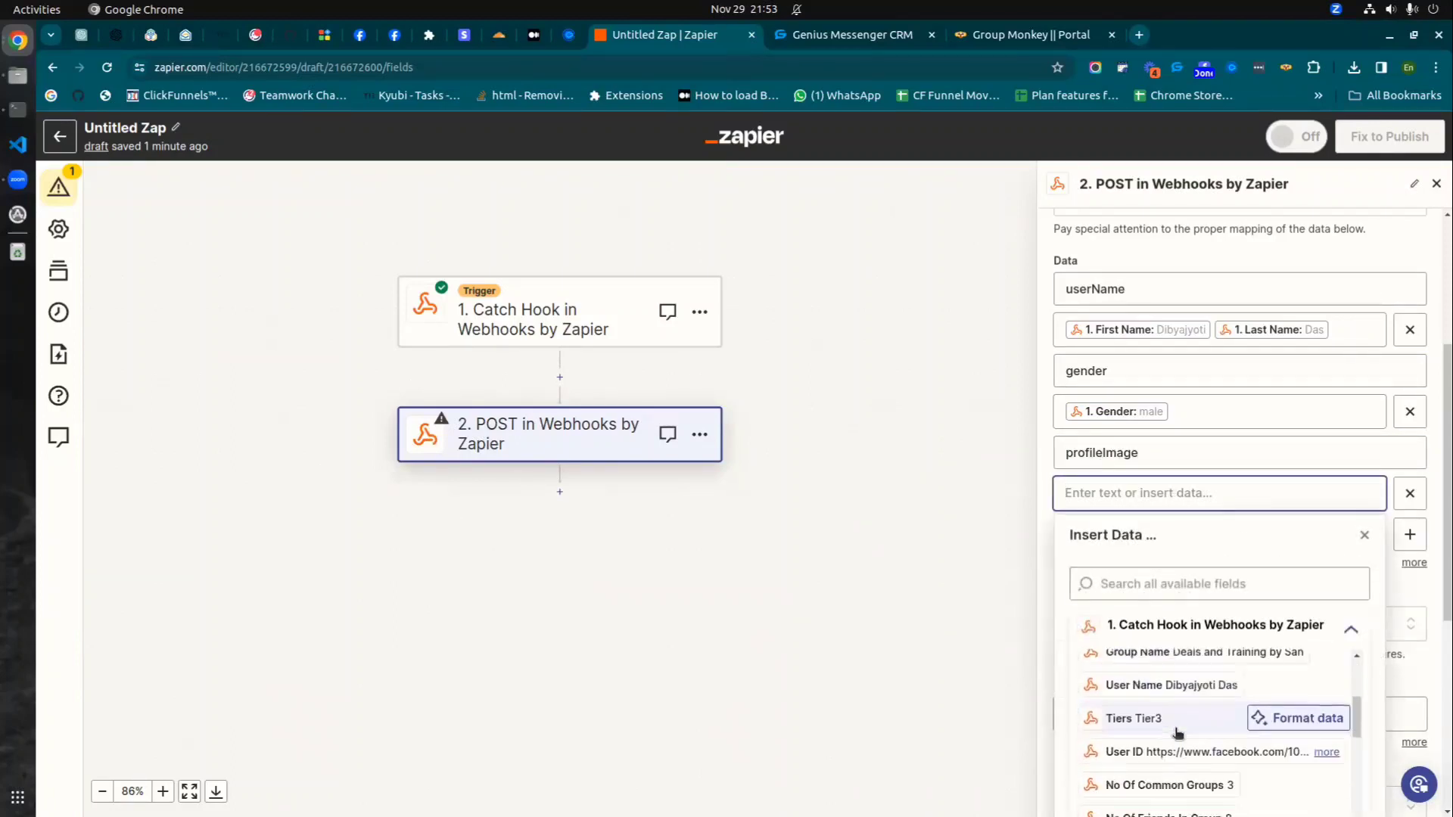
{"action": "scroll", "coordinate": [1171, 748], "scroll_direction": "down", "scroll_amount": 4}
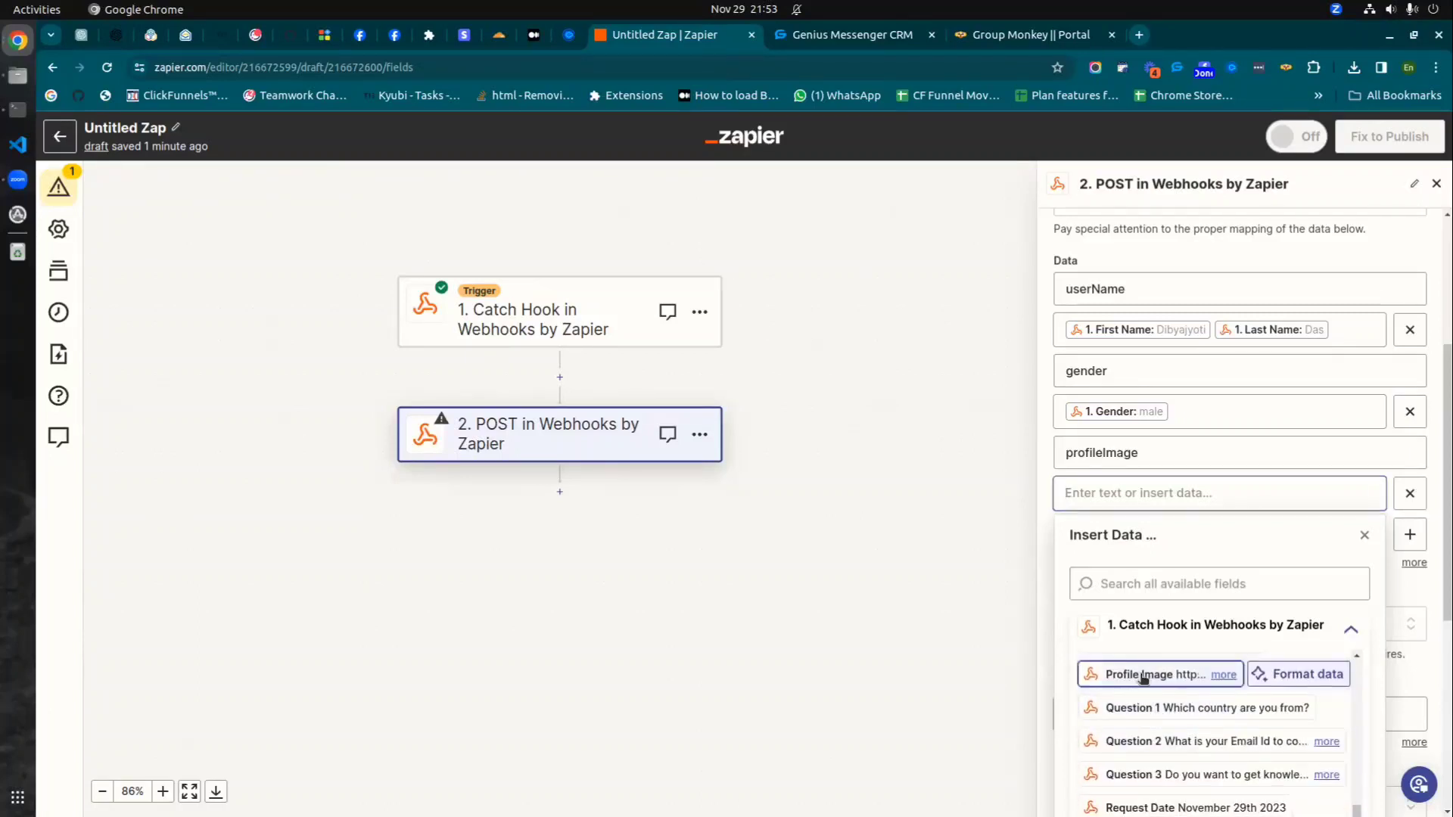
{"action": "left_click", "coordinate": [1135, 675]}
{"action": "left_click", "coordinate": [1379, 248]}
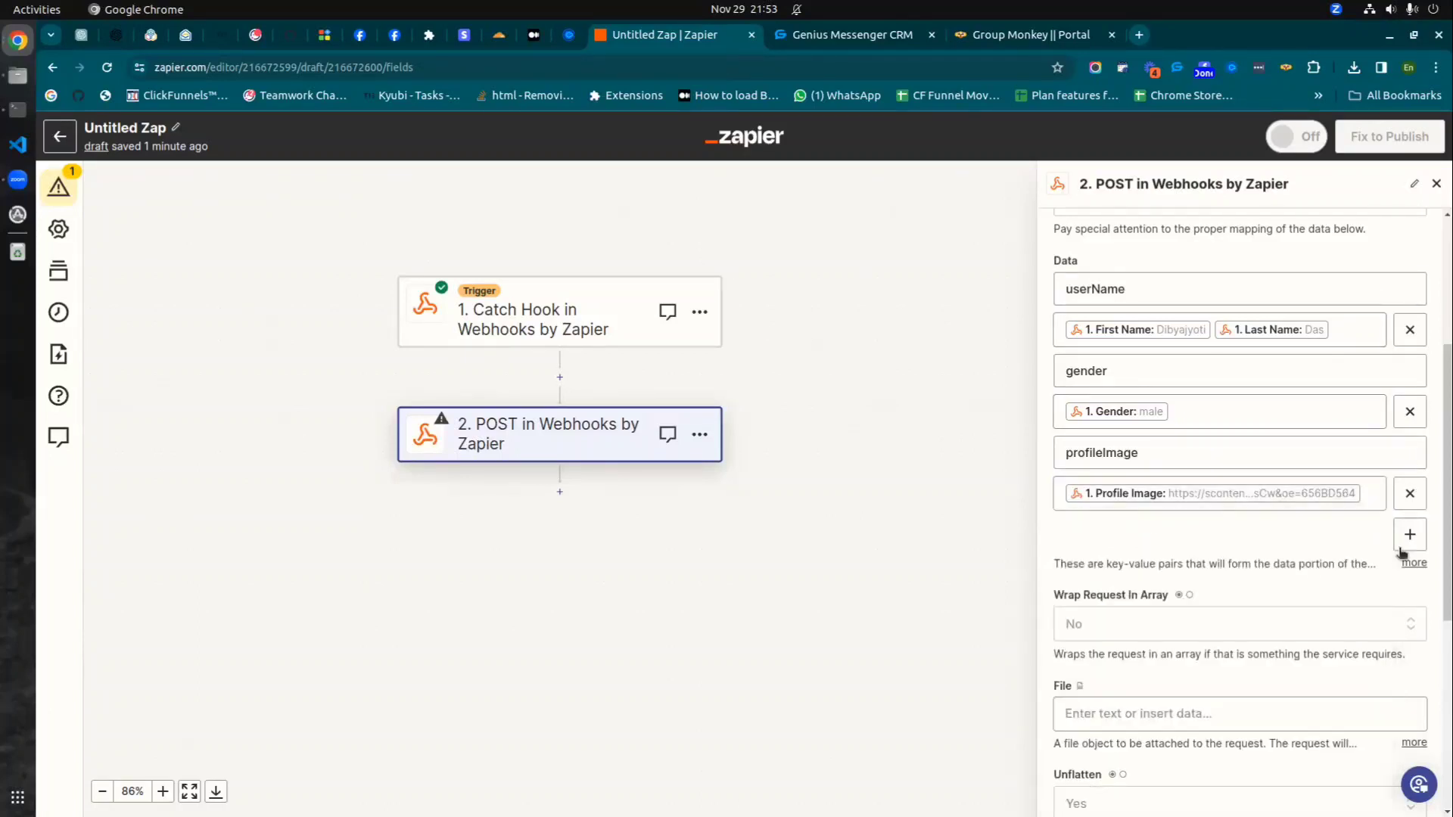
- Add a userfbID data key mapped to the hook's Userfb ID
{"action": "left_click", "coordinate": [1410, 534]}
{"action": "left_click", "coordinate": [1117, 531]}
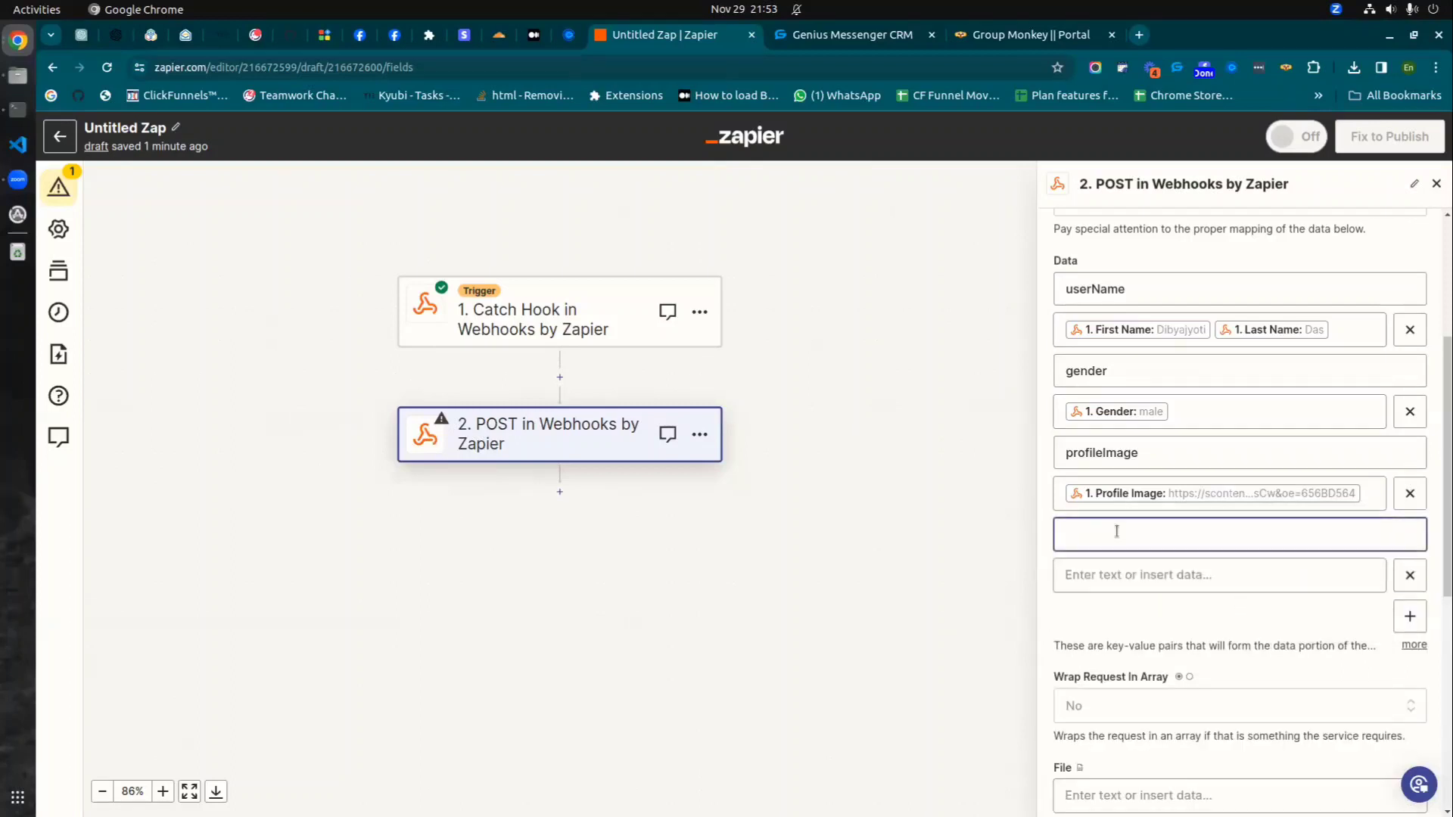
{"action": "type", "text": "ude"}
{"action": "type", "text": "rfbld"}
{"action": "type", "text": "D"}
{"action": "left_click", "coordinate": [1182, 576]}
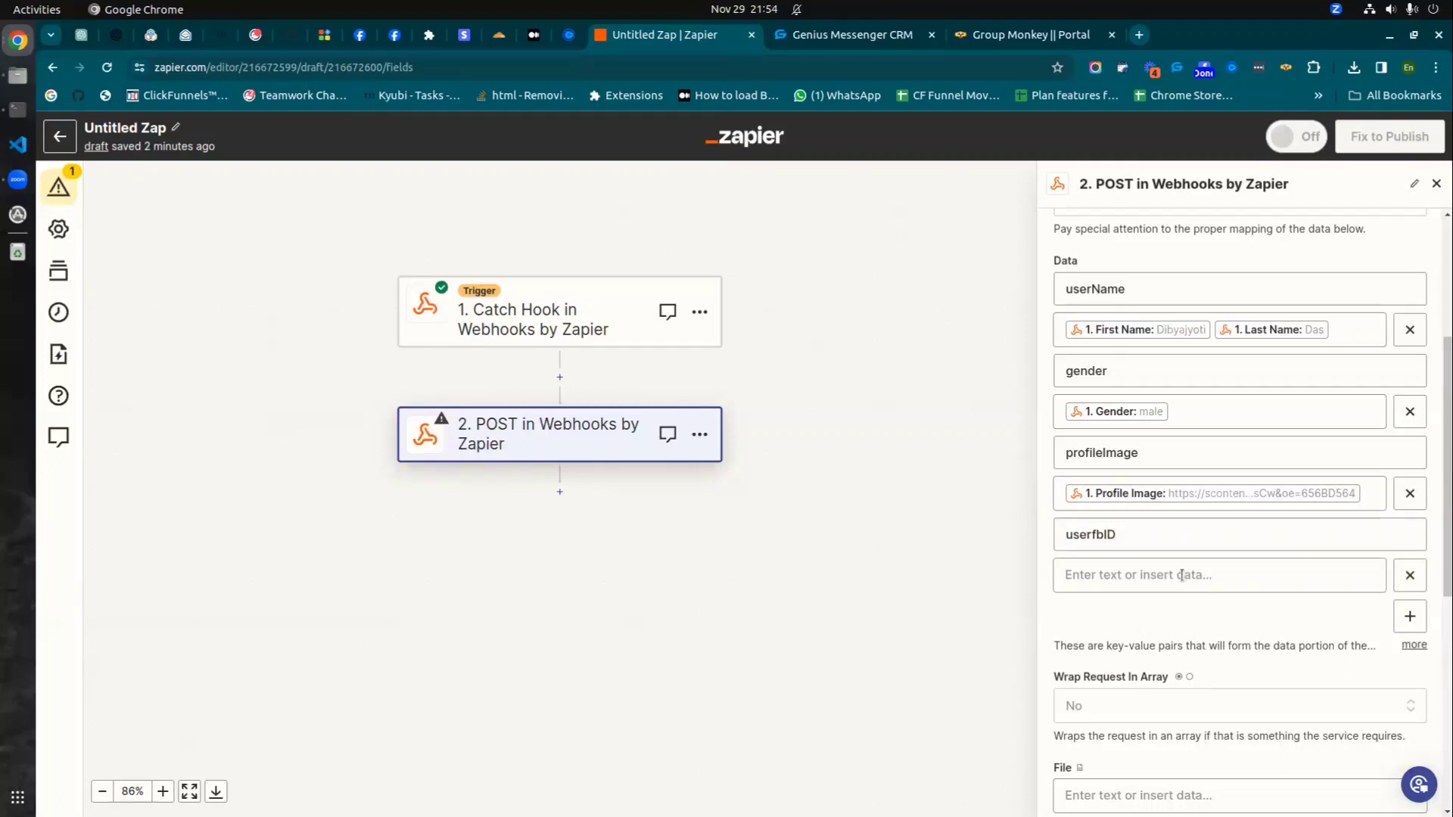
{"action": "scroll", "coordinate": [1284, 711], "scroll_direction": "down", "scroll_amount": 10}
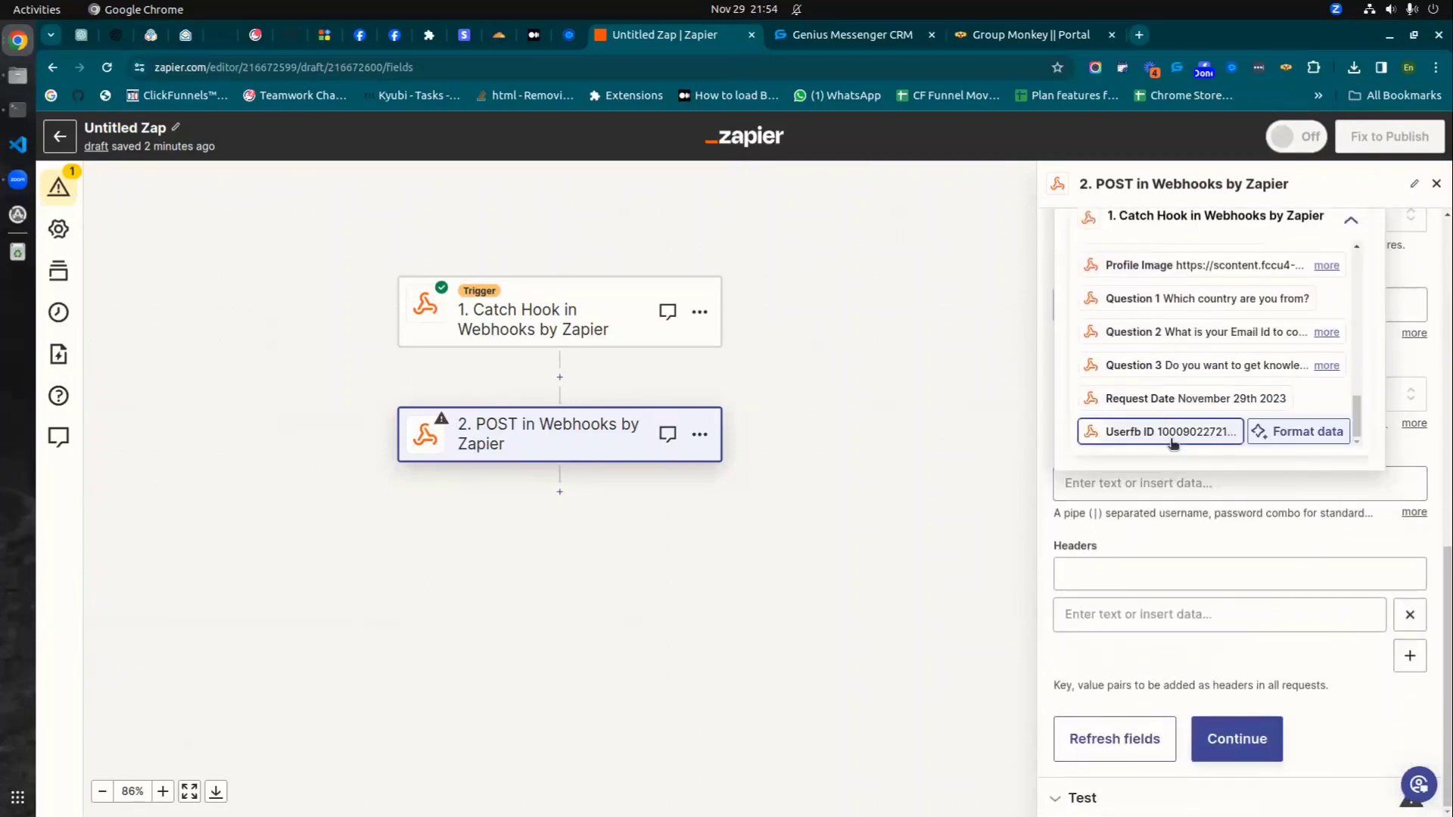
{"action": "left_click", "coordinate": [1156, 431]}
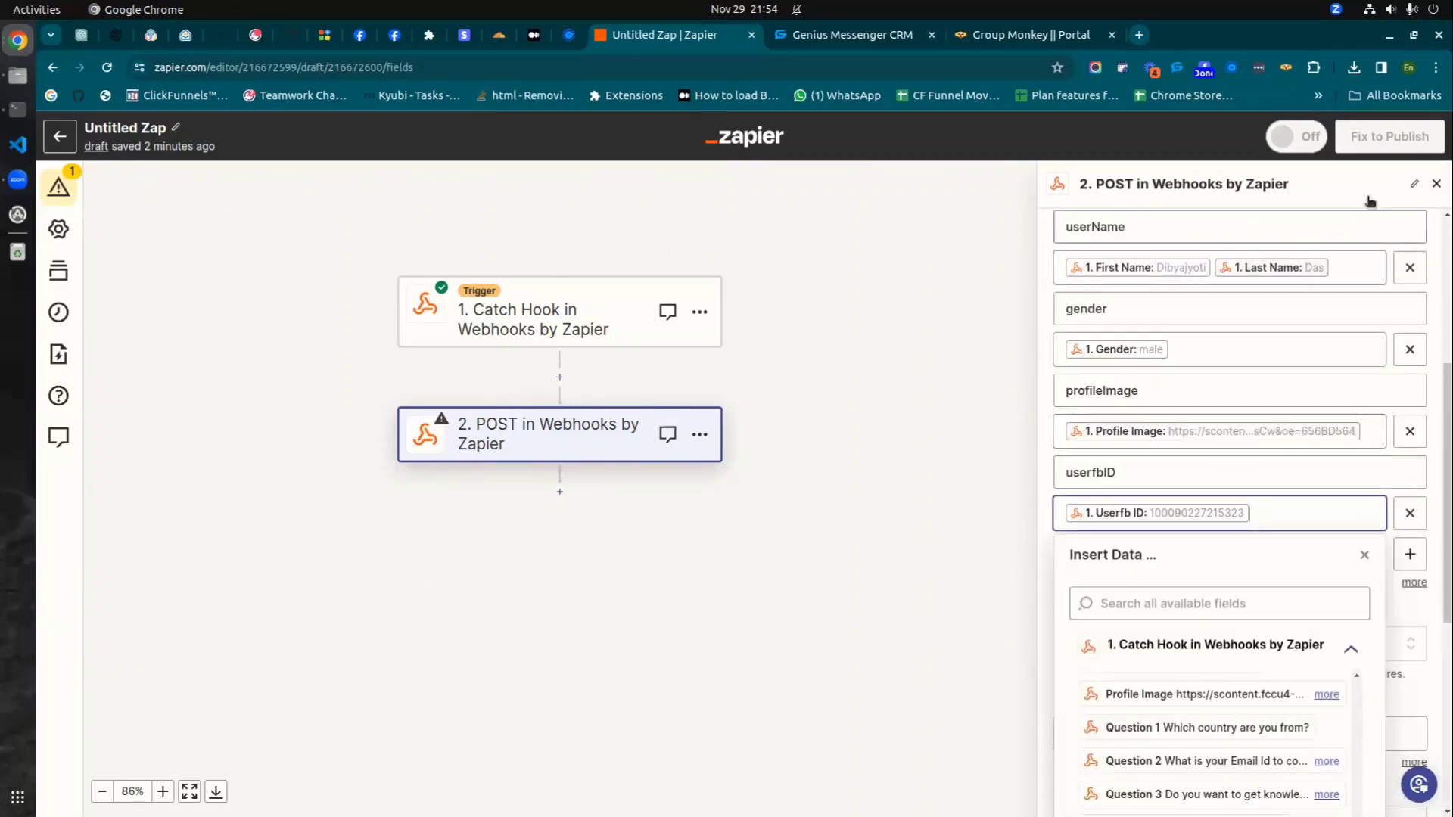
{"action": "left_click", "coordinate": [1414, 184]}
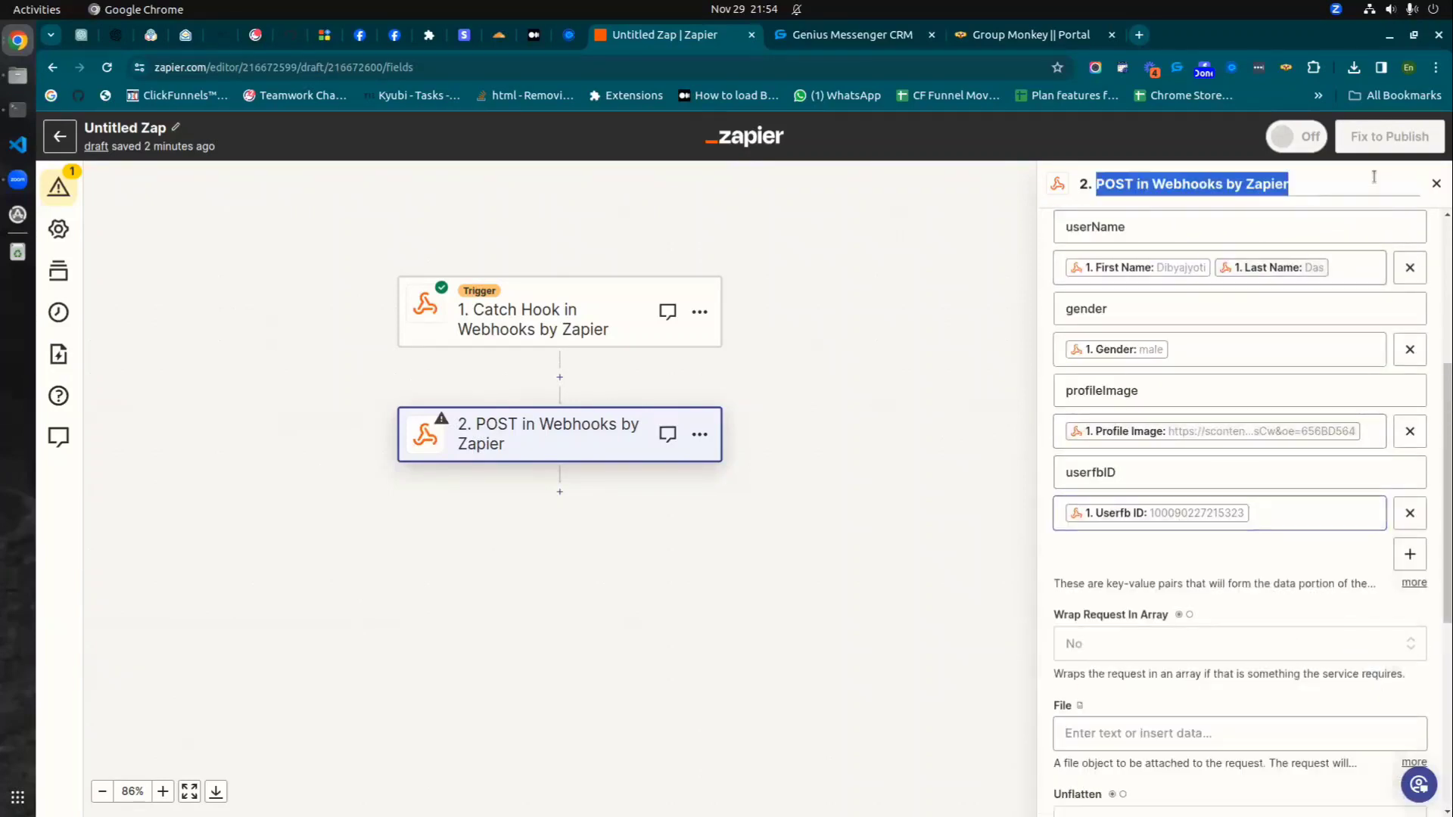
- Add a status data key mapped to the hook's Status field
{"action": "left_click", "coordinate": [1410, 555]}
{"action": "left_click", "coordinate": [1082, 558]}
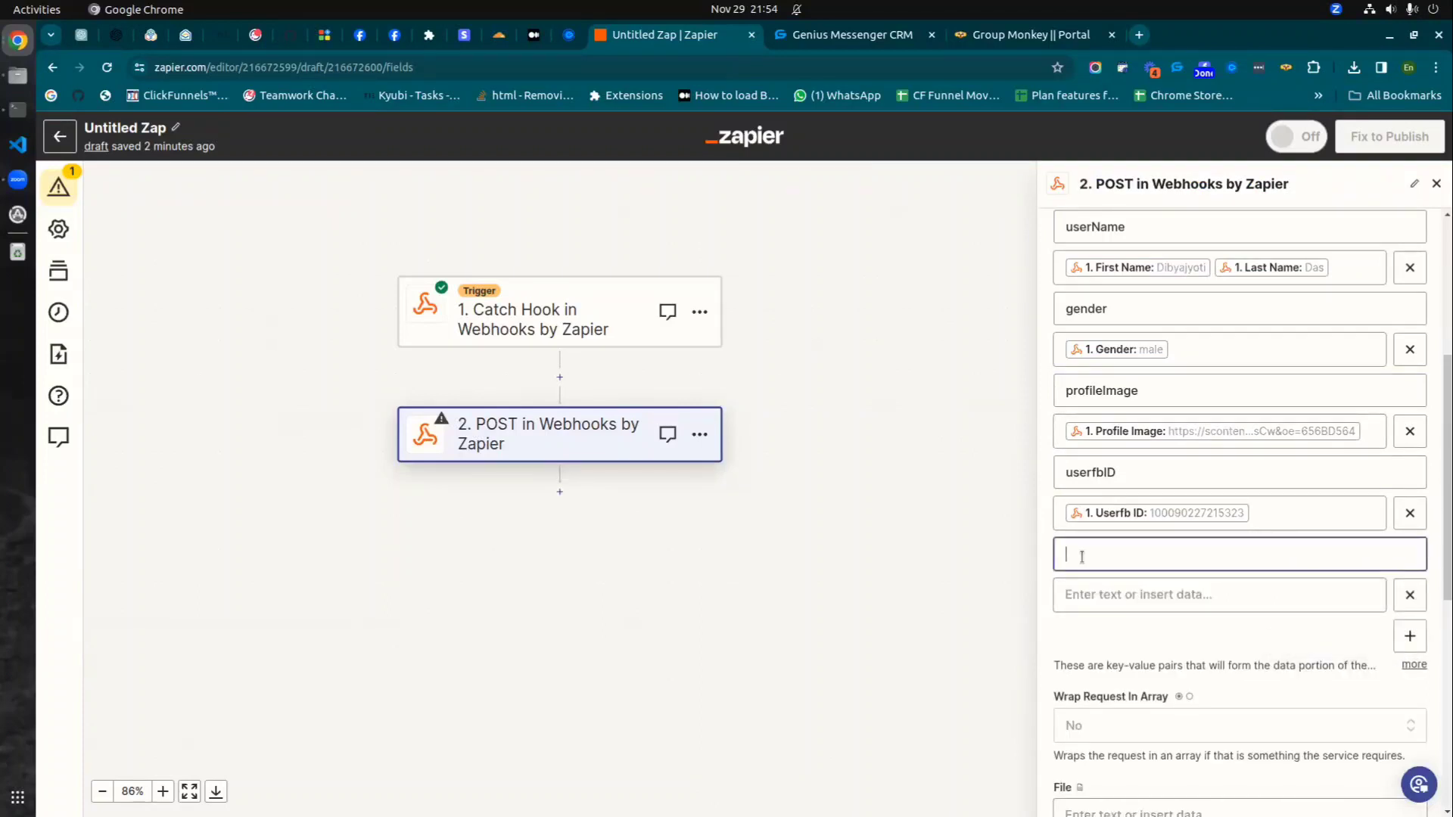
{"action": "type", "text": "status"}
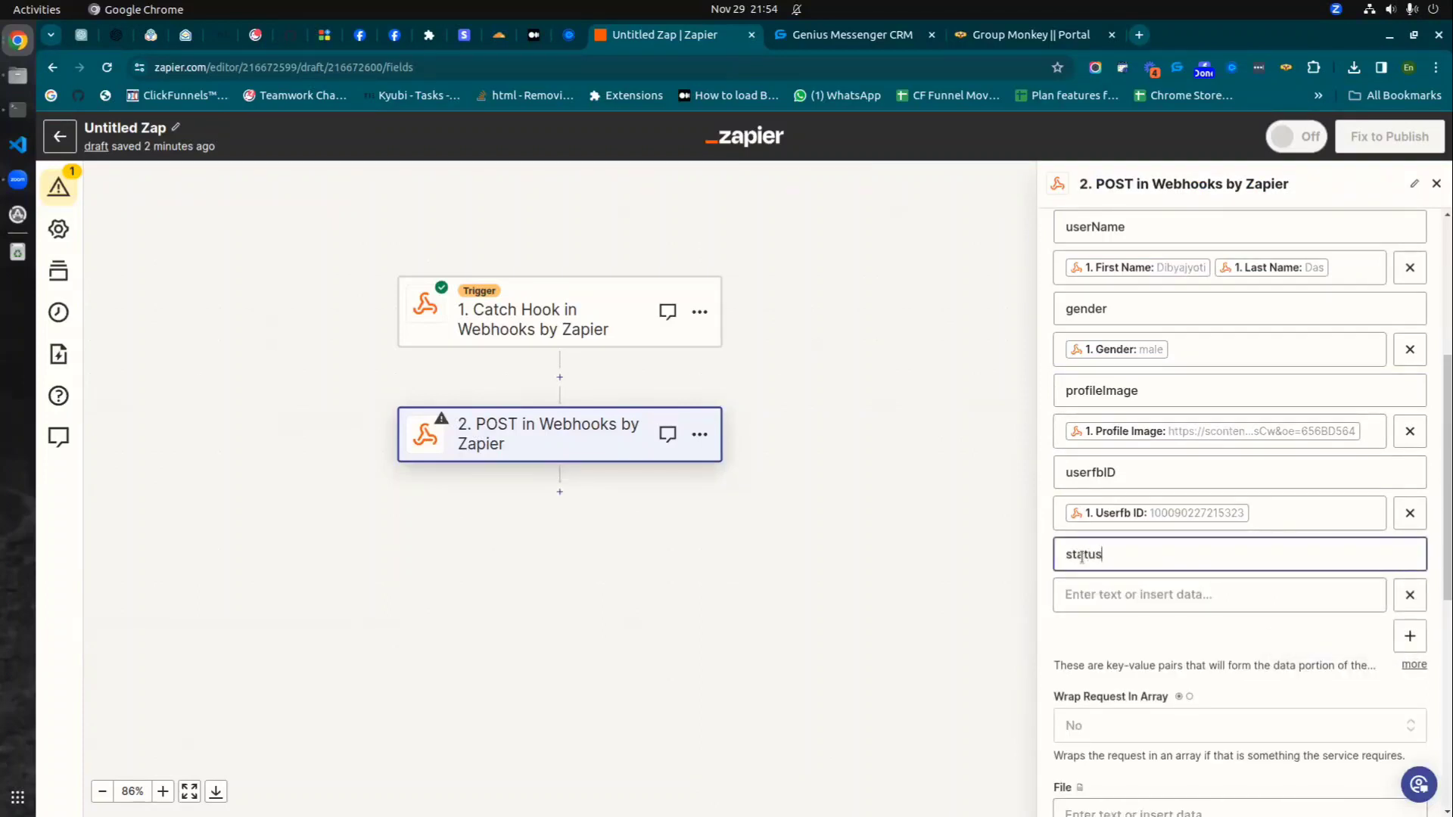
{"action": "left_click", "coordinate": [1139, 601]}
{"action": "scroll", "coordinate": [1176, 489], "scroll_direction": "down", "scroll_amount": 8}
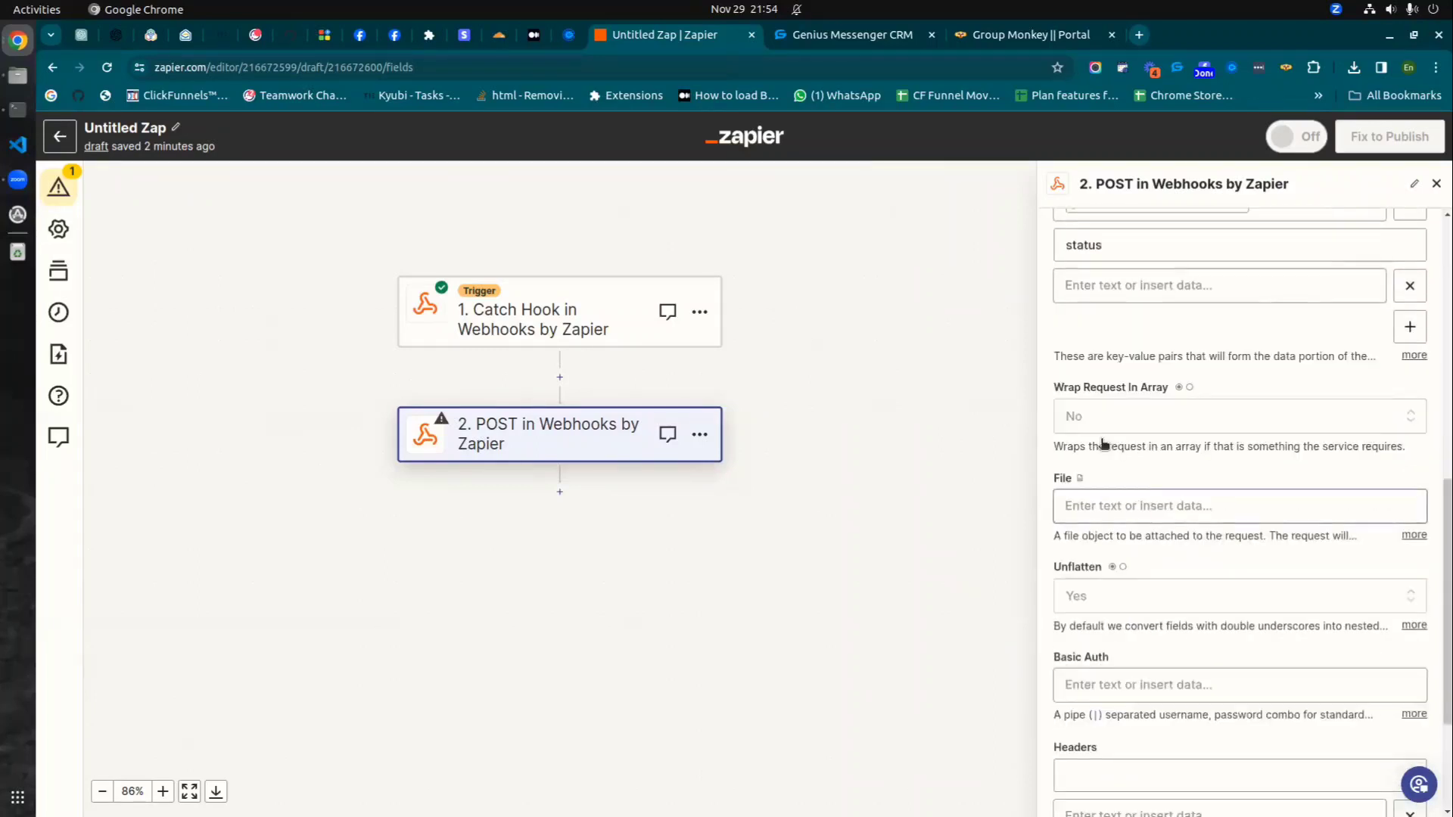
{"action": "left_click", "coordinate": [1103, 277]}
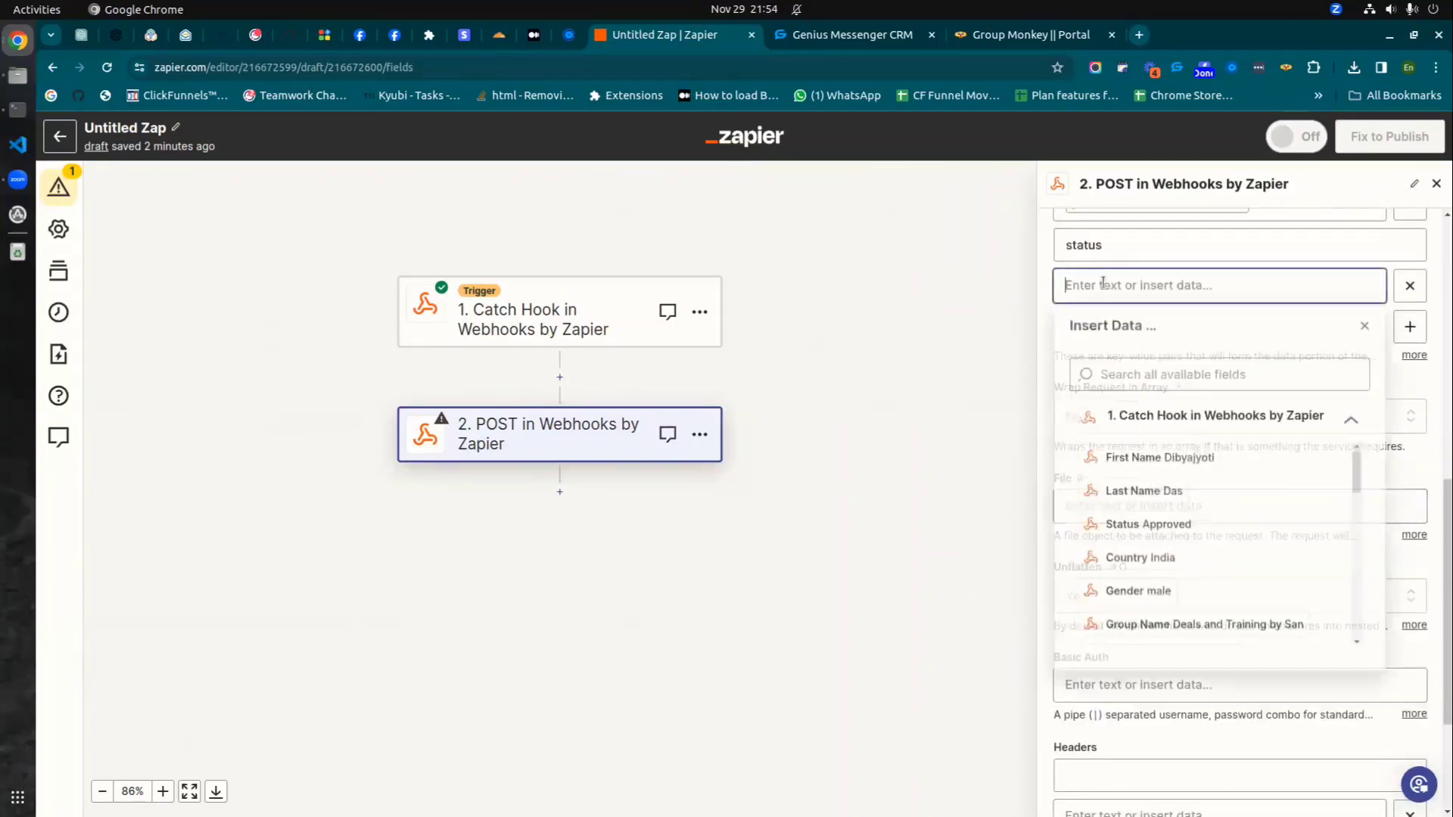
{"action": "left_click", "coordinate": [1125, 527]}
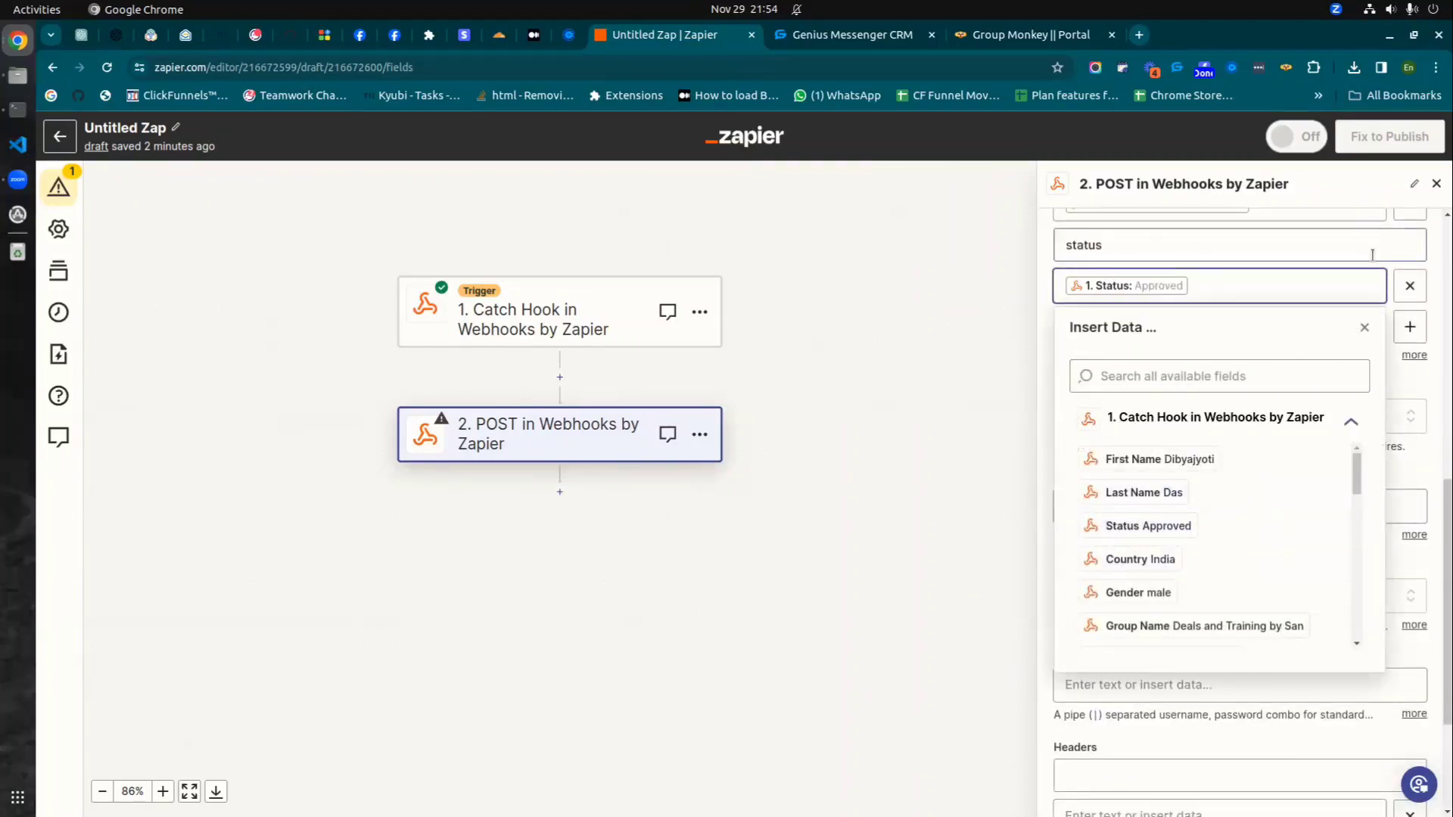
{"action": "left_click", "coordinate": [965, 409]}
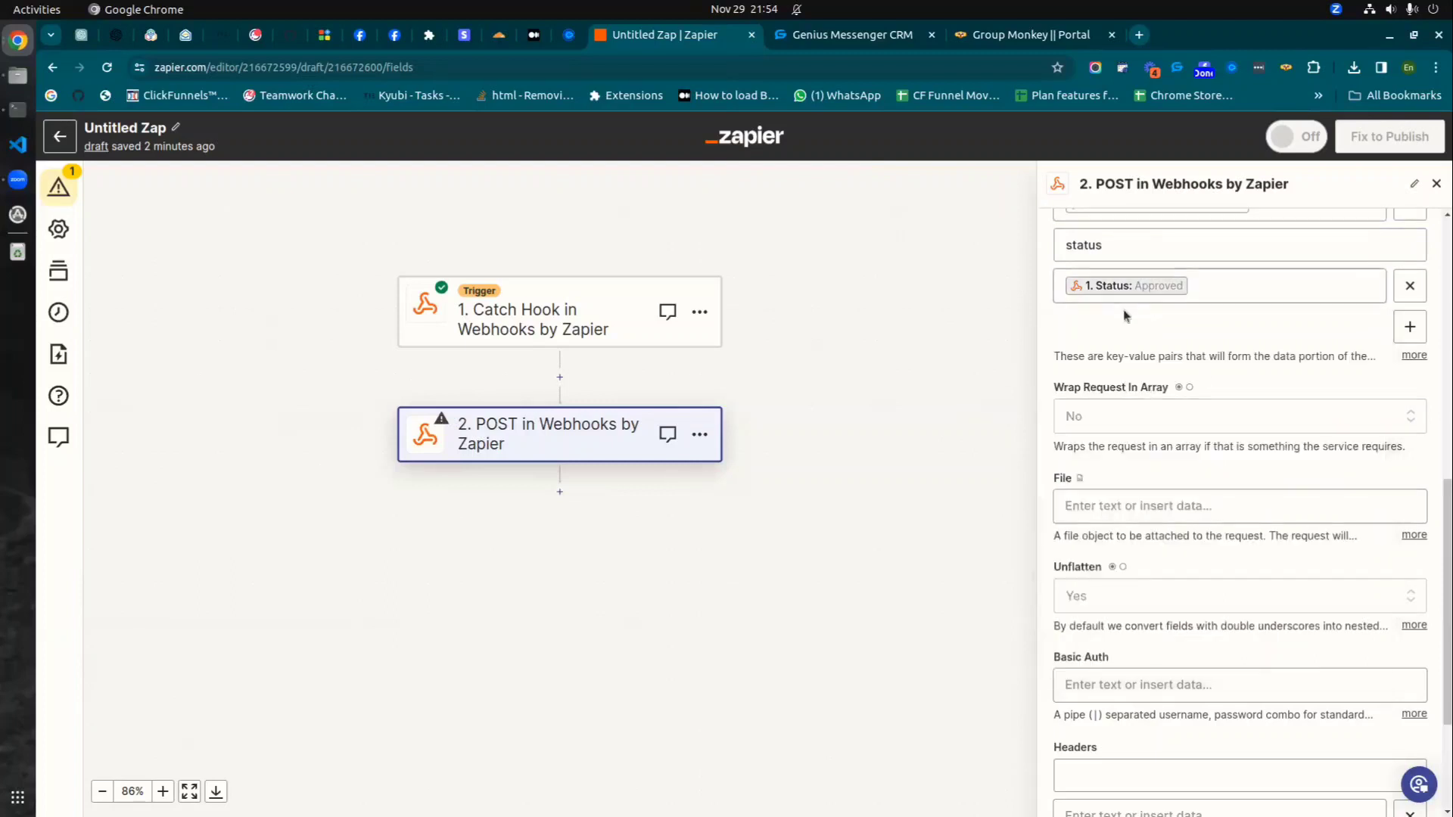
{"action": "scroll", "coordinate": [1141, 360], "scroll_direction": "up", "scroll_amount": 5}
{"action": "scroll", "coordinate": [1141, 363], "scroll_direction": "up", "scroll_amount": 1}
{"action": "scroll", "coordinate": [1138, 395], "scroll_direction": "down", "scroll_amount": 2}
{"action": "scroll", "coordinate": [1139, 382], "scroll_direction": "up", "scroll_amount": 1}
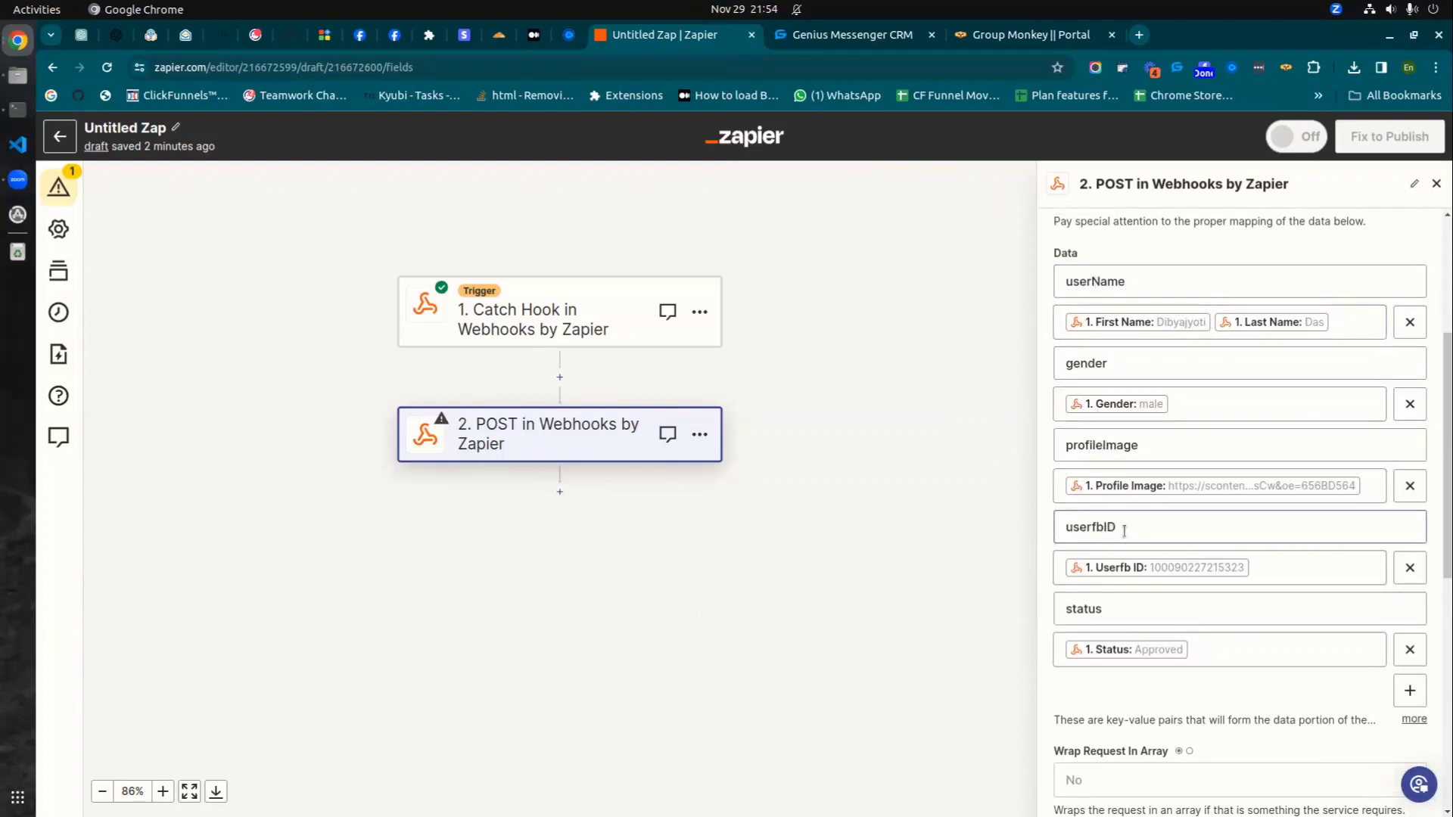
{"action": "scroll", "coordinate": [1206, 590], "scroll_direction": "down", "scroll_amount": 3}
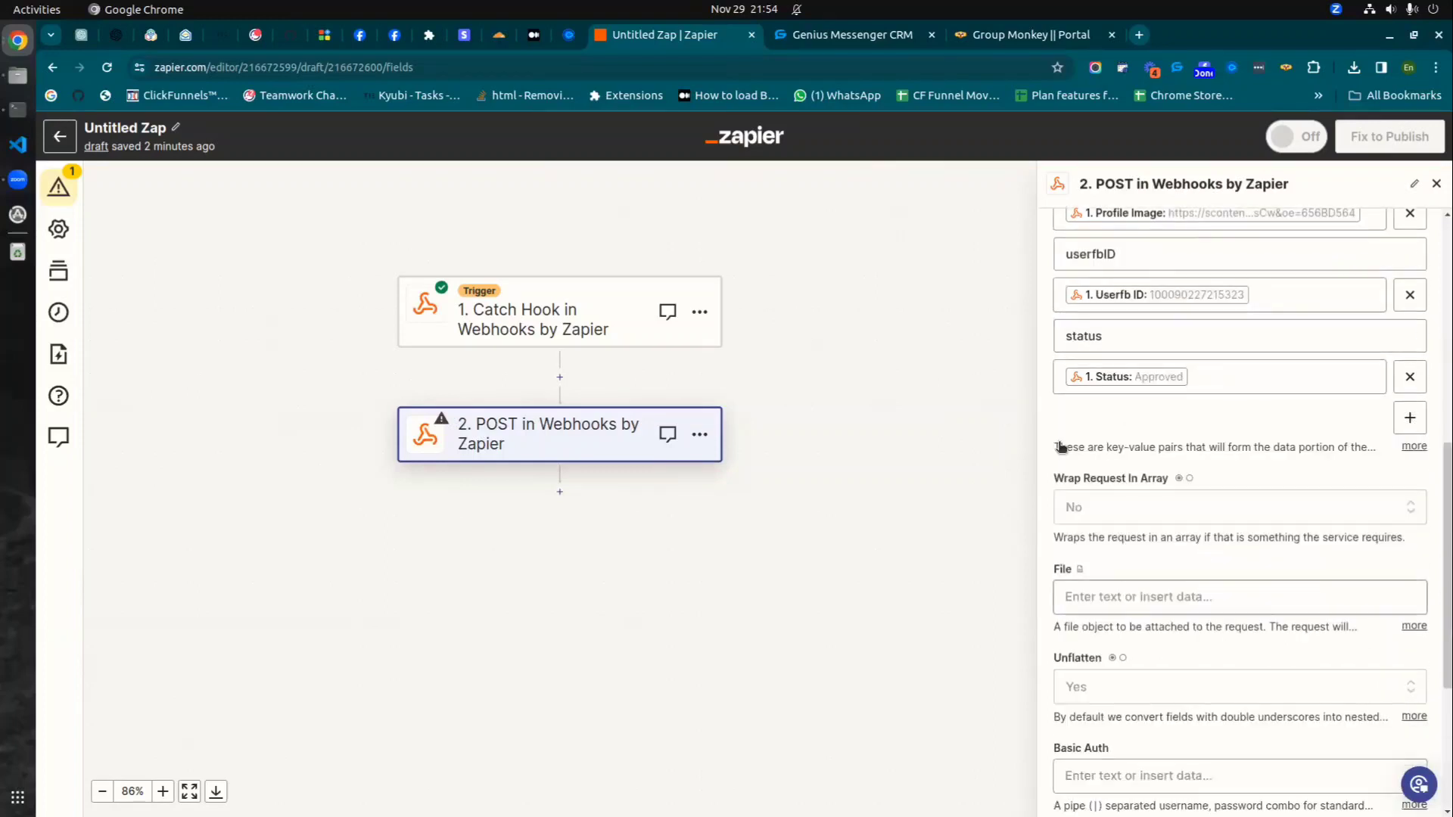
{"action": "scroll", "coordinate": [1086, 249], "scroll_direction": "down", "scroll_amount": 3}
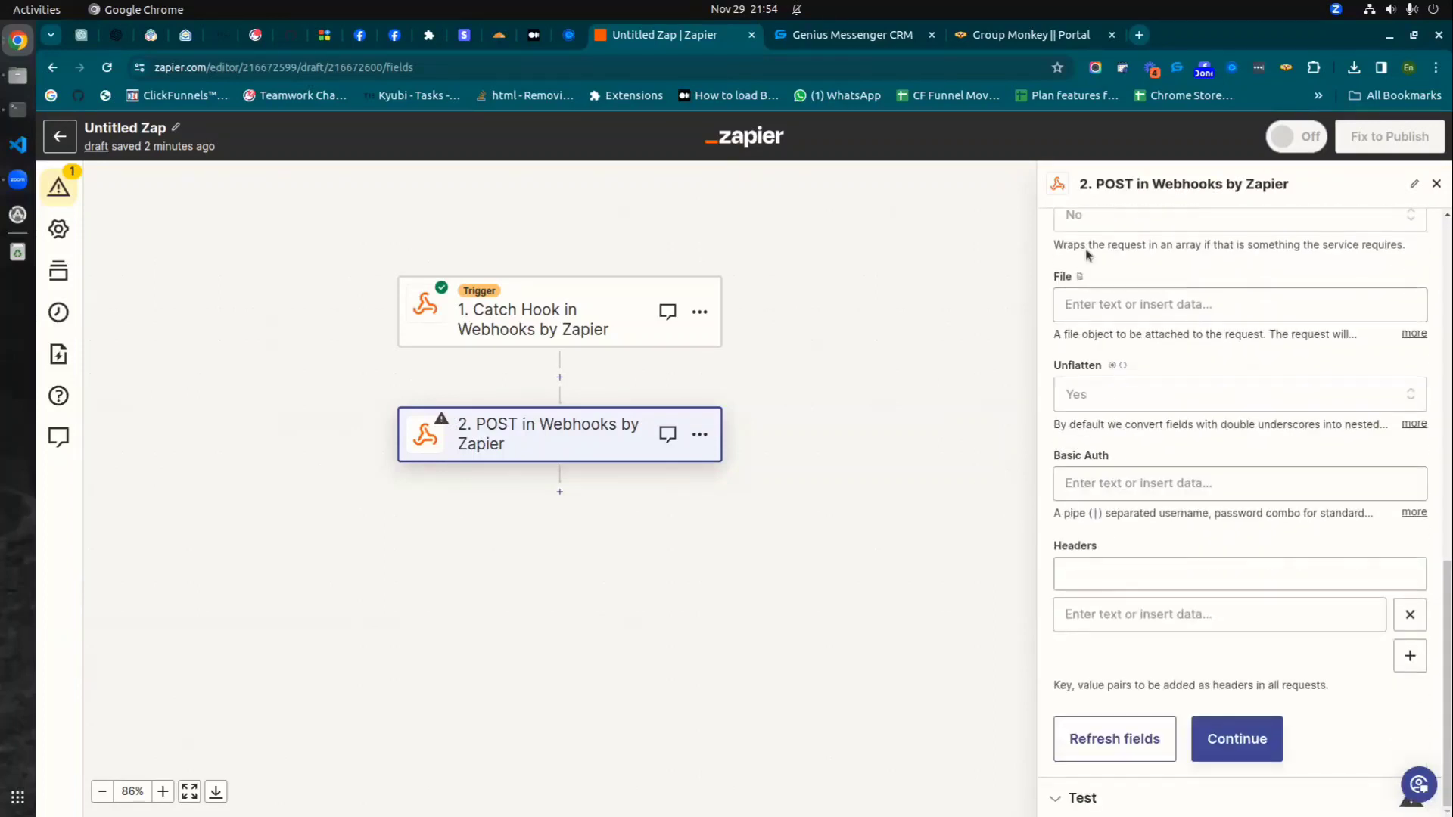
- Continue to the test section and review the request data, including gender male and payload_type json
{"action": "left_click", "coordinate": [1236, 741]}
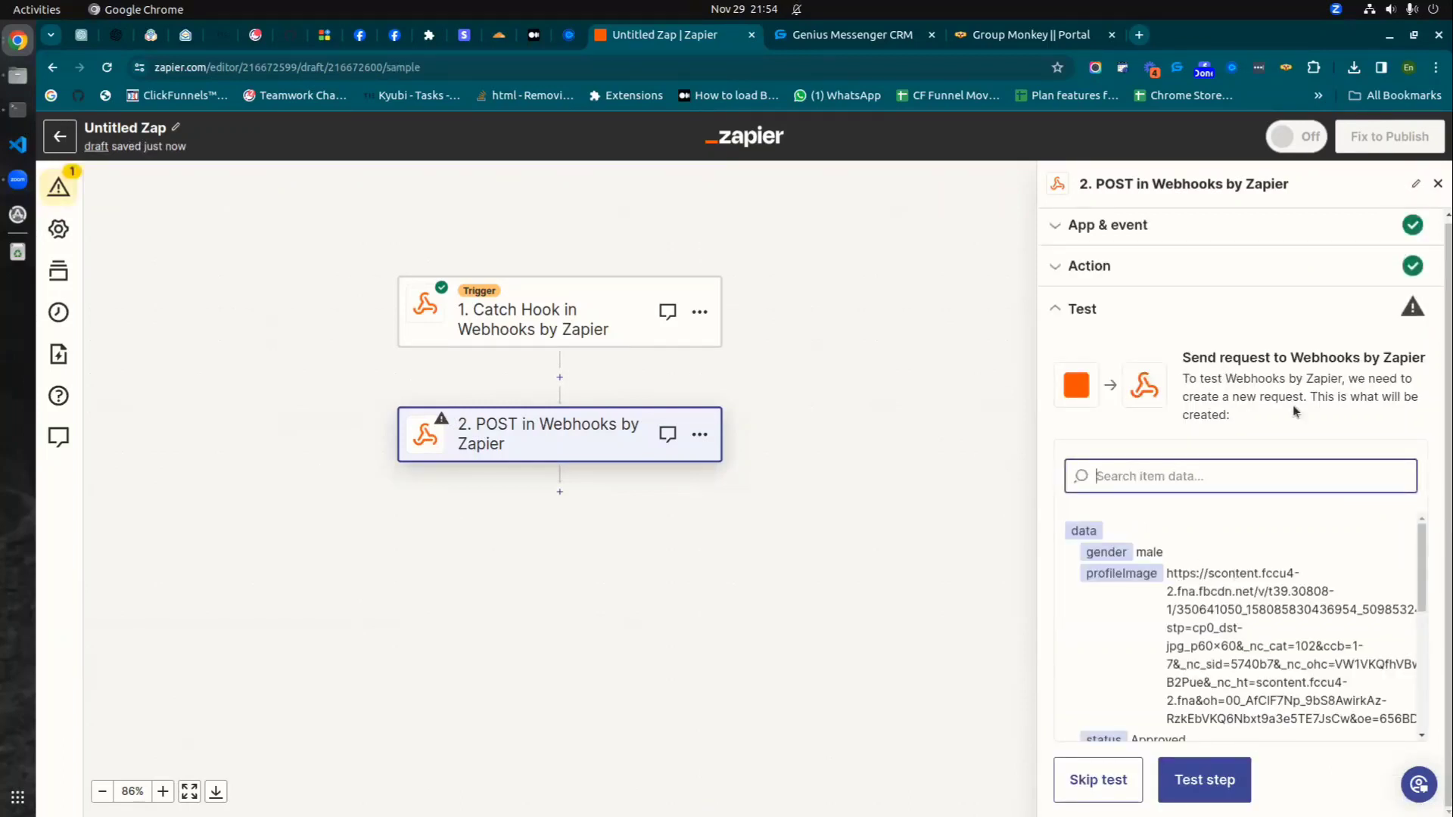
{"action": "scroll", "coordinate": [1210, 606], "scroll_direction": "down", "scroll_amount": 3}
{"action": "scroll", "coordinate": [1203, 597], "scroll_direction": "up", "scroll_amount": 3}
{"action": "scroll", "coordinate": [1194, 605], "scroll_direction": "down", "scroll_amount": 1}
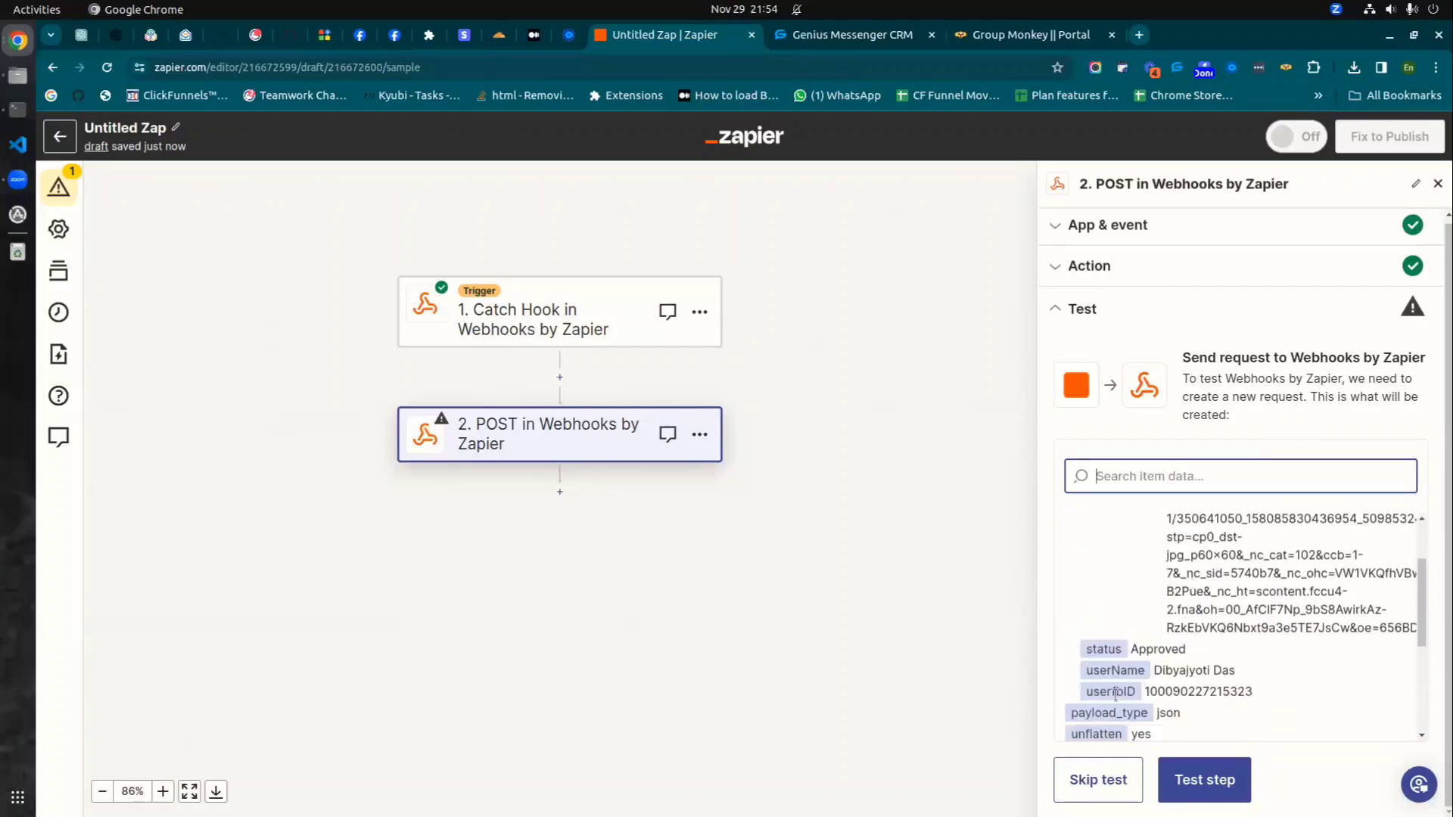
{"action": "scroll", "coordinate": [1201, 666], "scroll_direction": "down", "scroll_amount": 1}
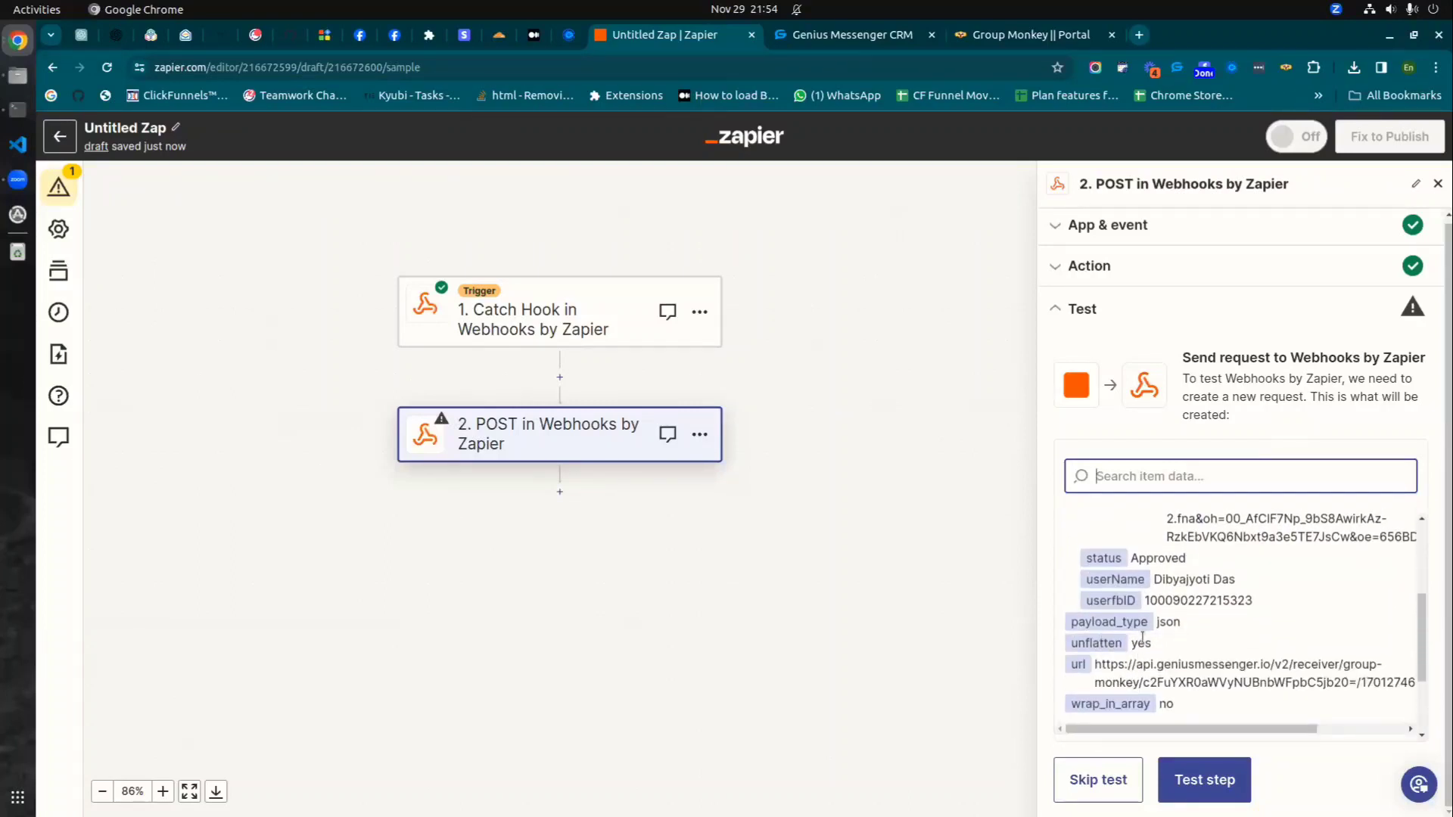
{"action": "scroll", "coordinate": [1165, 650], "scroll_direction": "down", "scroll_amount": 1}
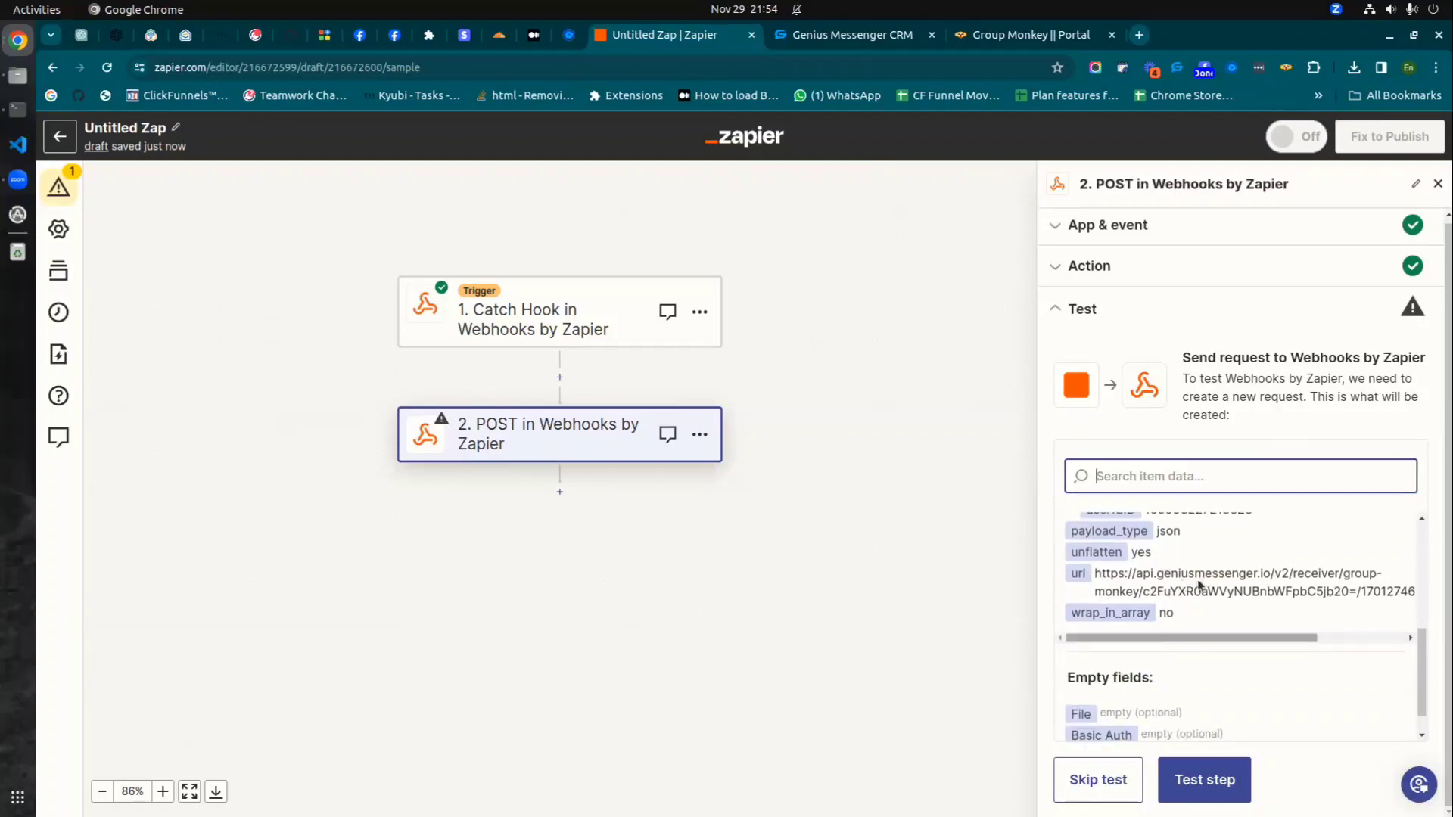
{"action": "scroll", "coordinate": [1193, 695], "scroll_direction": "down", "scroll_amount": 1}
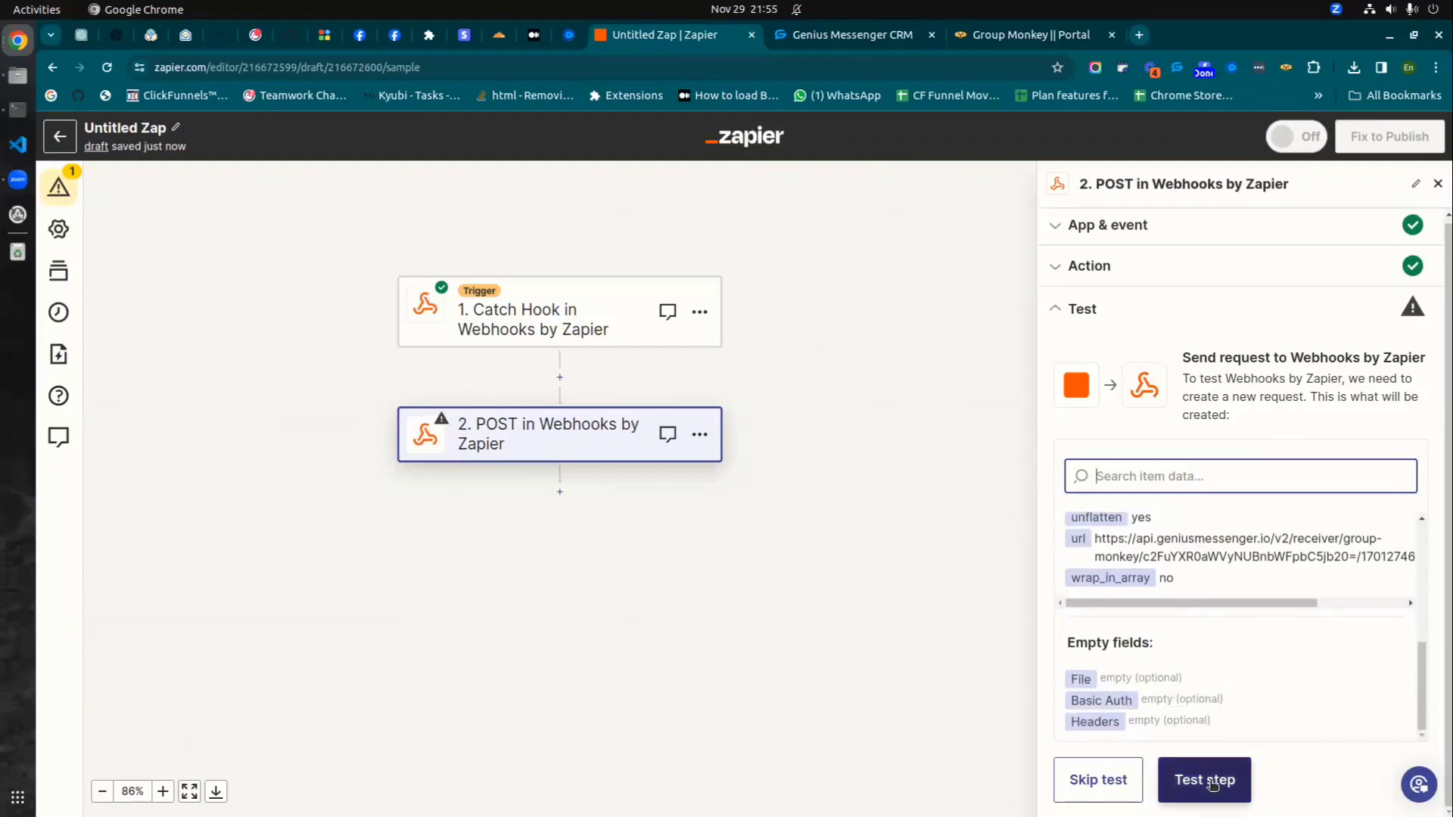
- Send the POST test and confirm the 200 Success 'Friend information will be added soon!' response
{"action": "left_click", "coordinate": [1211, 784]}
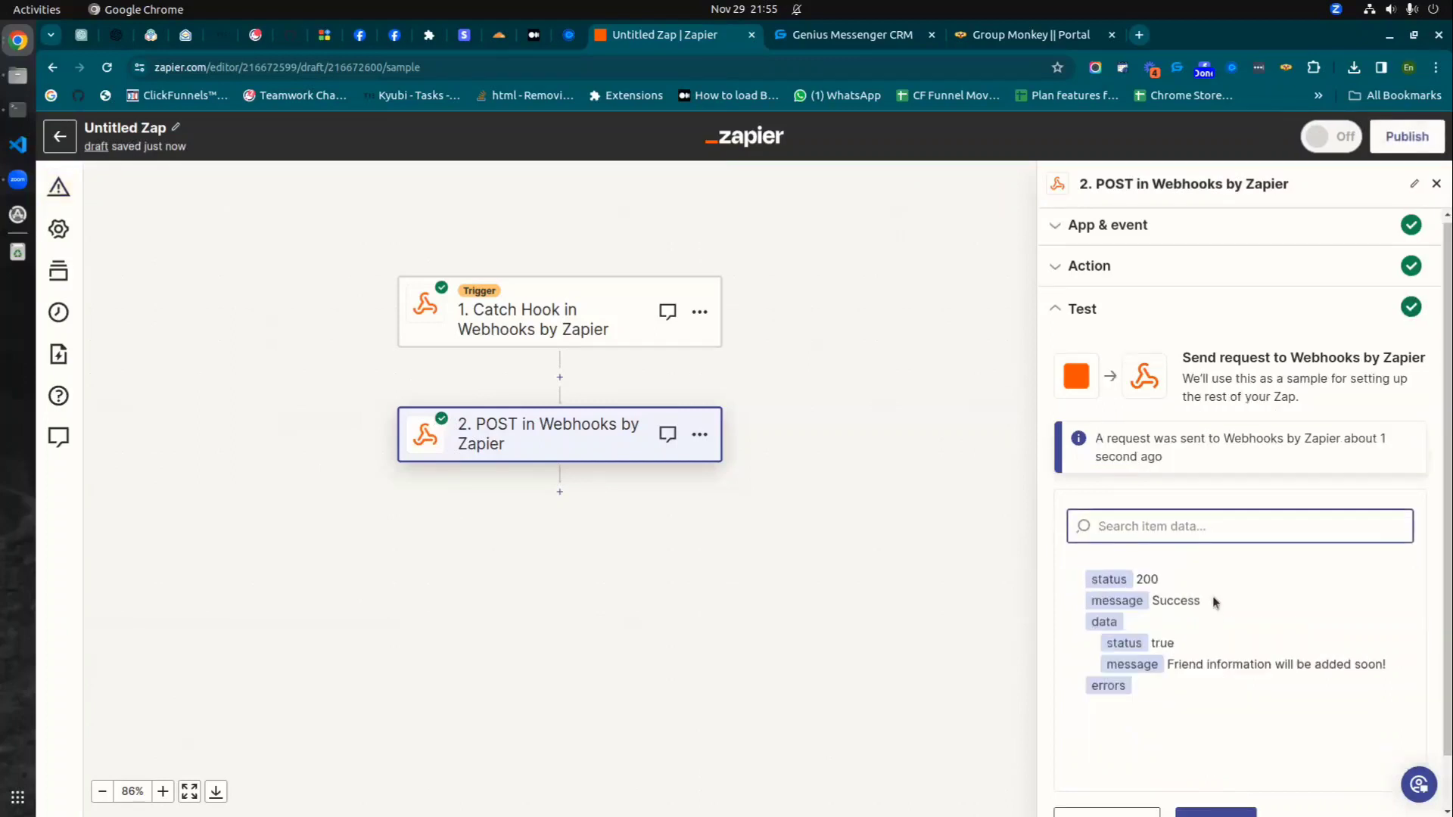
{"action": "left_click_drag", "start_coordinate": [1153, 542], "coordinate": [1382, 615]}
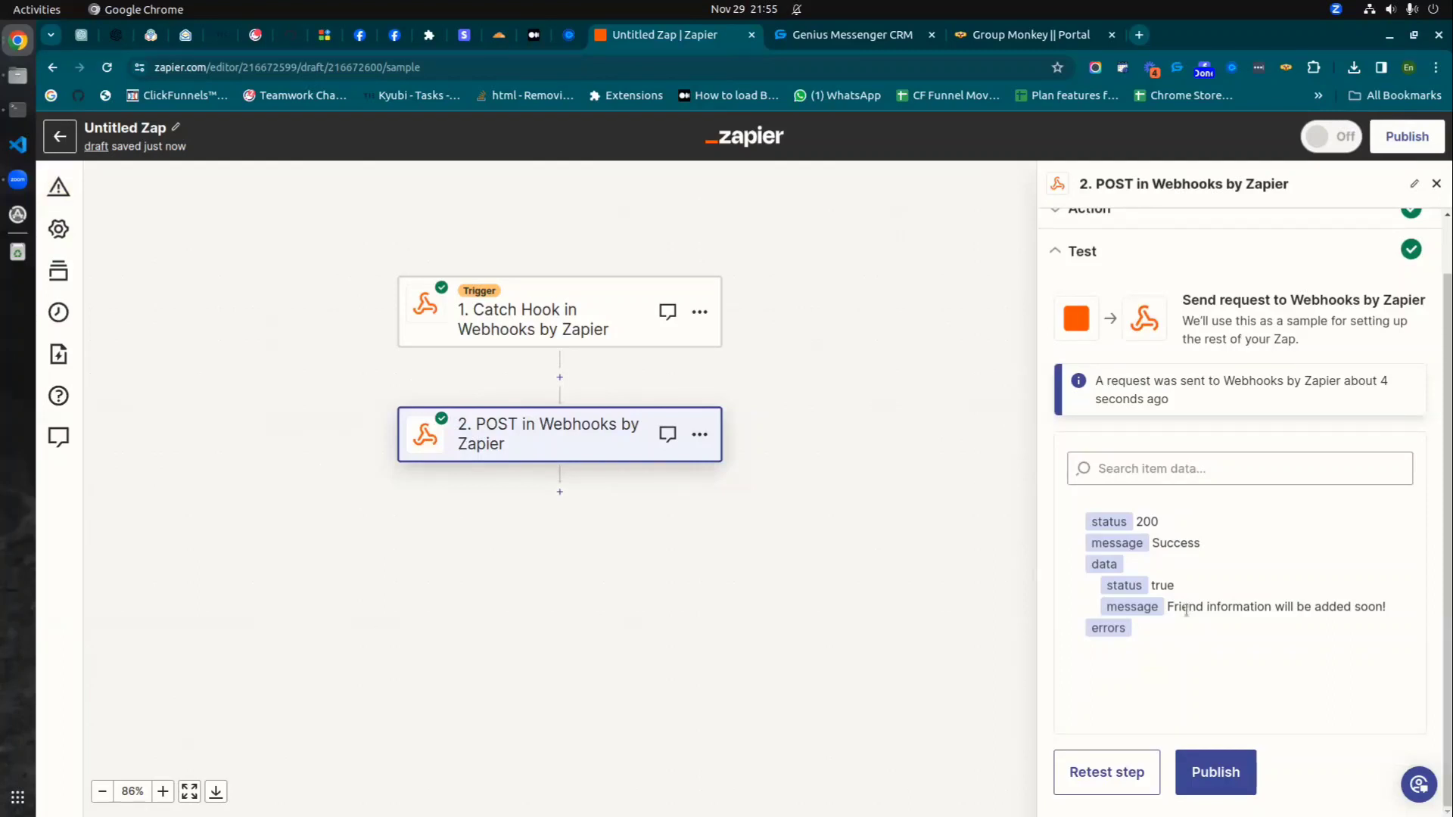
{"action": "left_click_drag", "start_coordinate": [1166, 610], "coordinate": [1387, 613]}
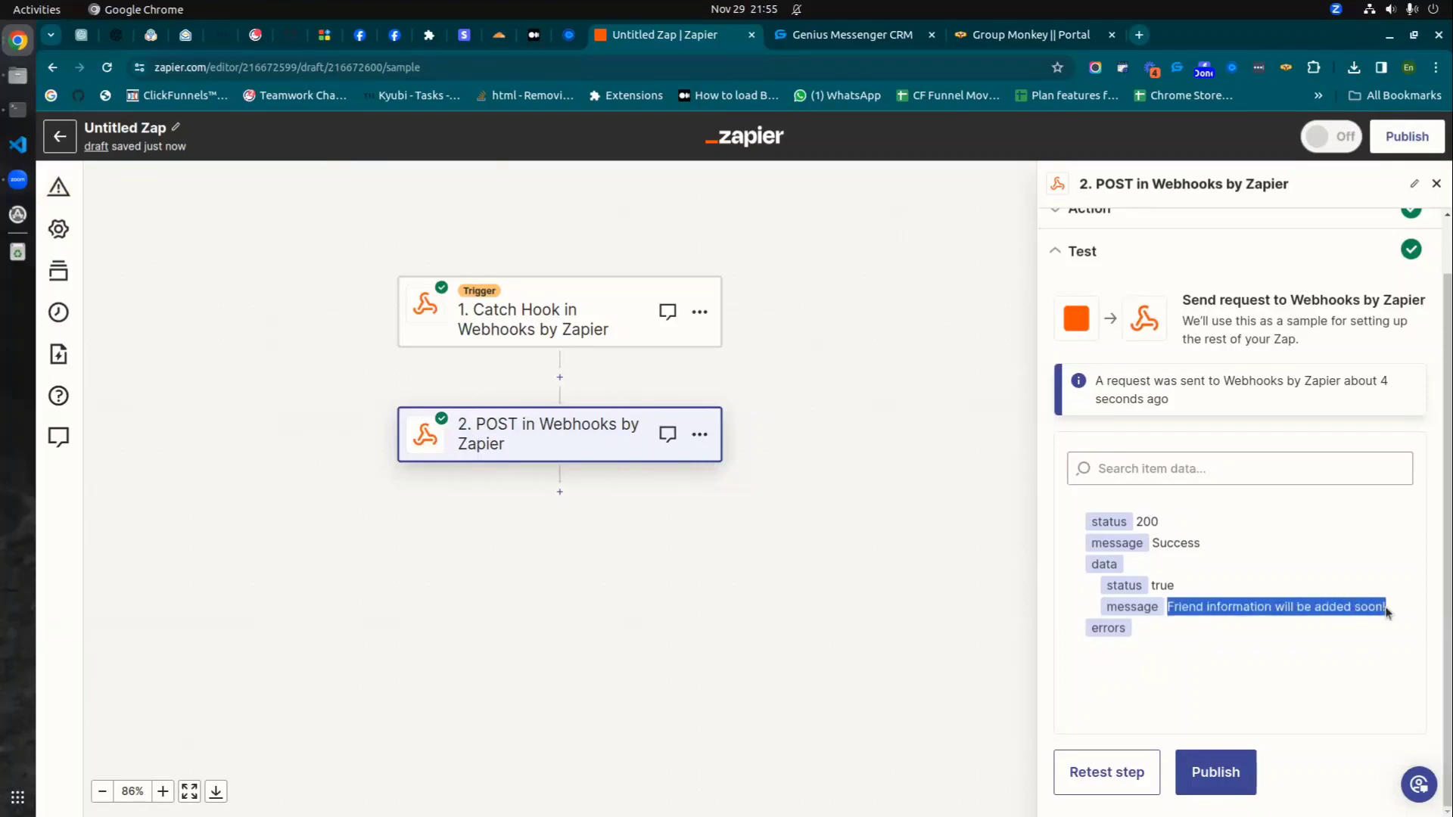
{"action": "left_click", "coordinate": [1283, 608]}
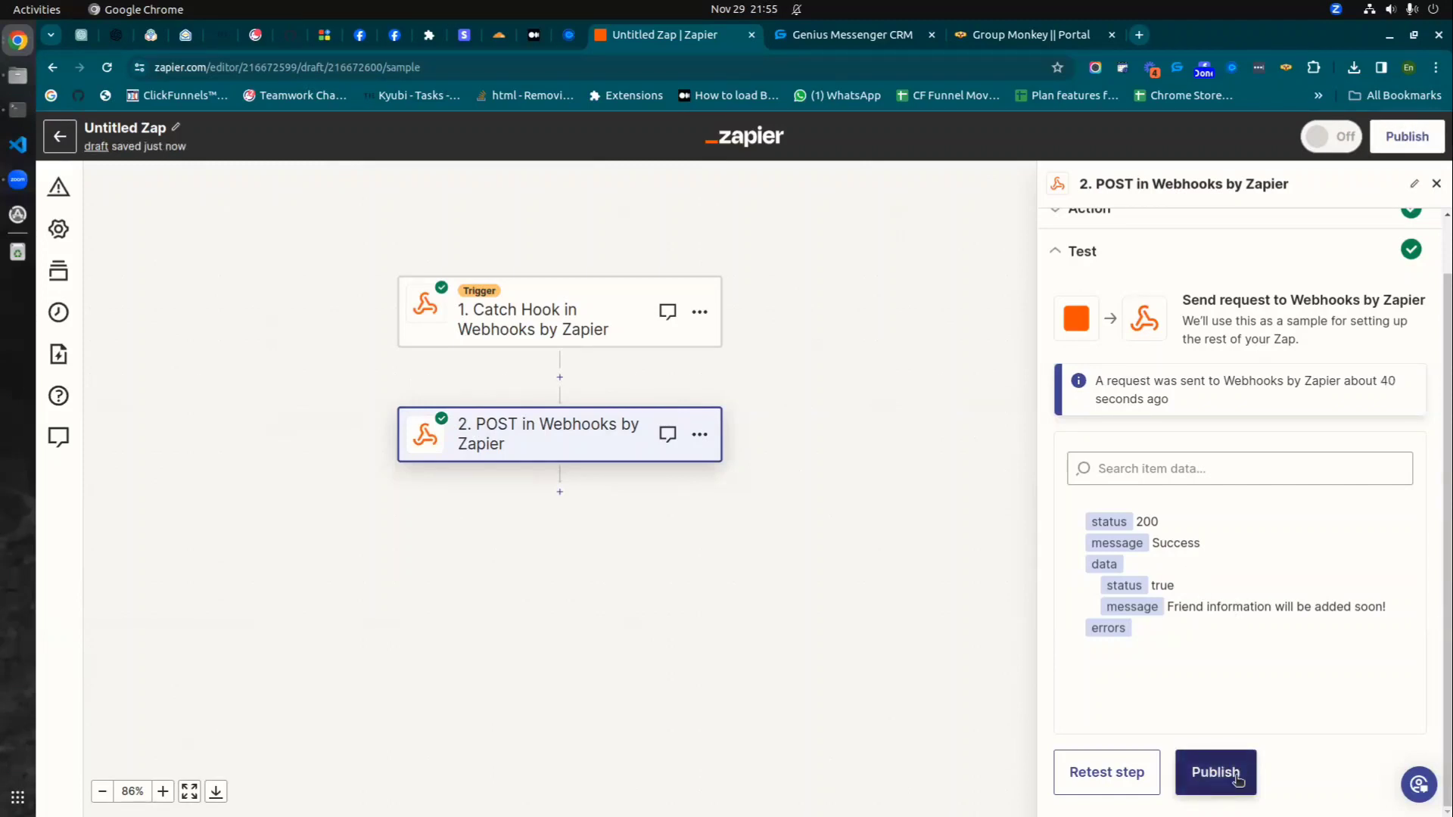
- Publish the zap so it is On as version 1
{"action": "left_click", "coordinate": [1236, 777]}
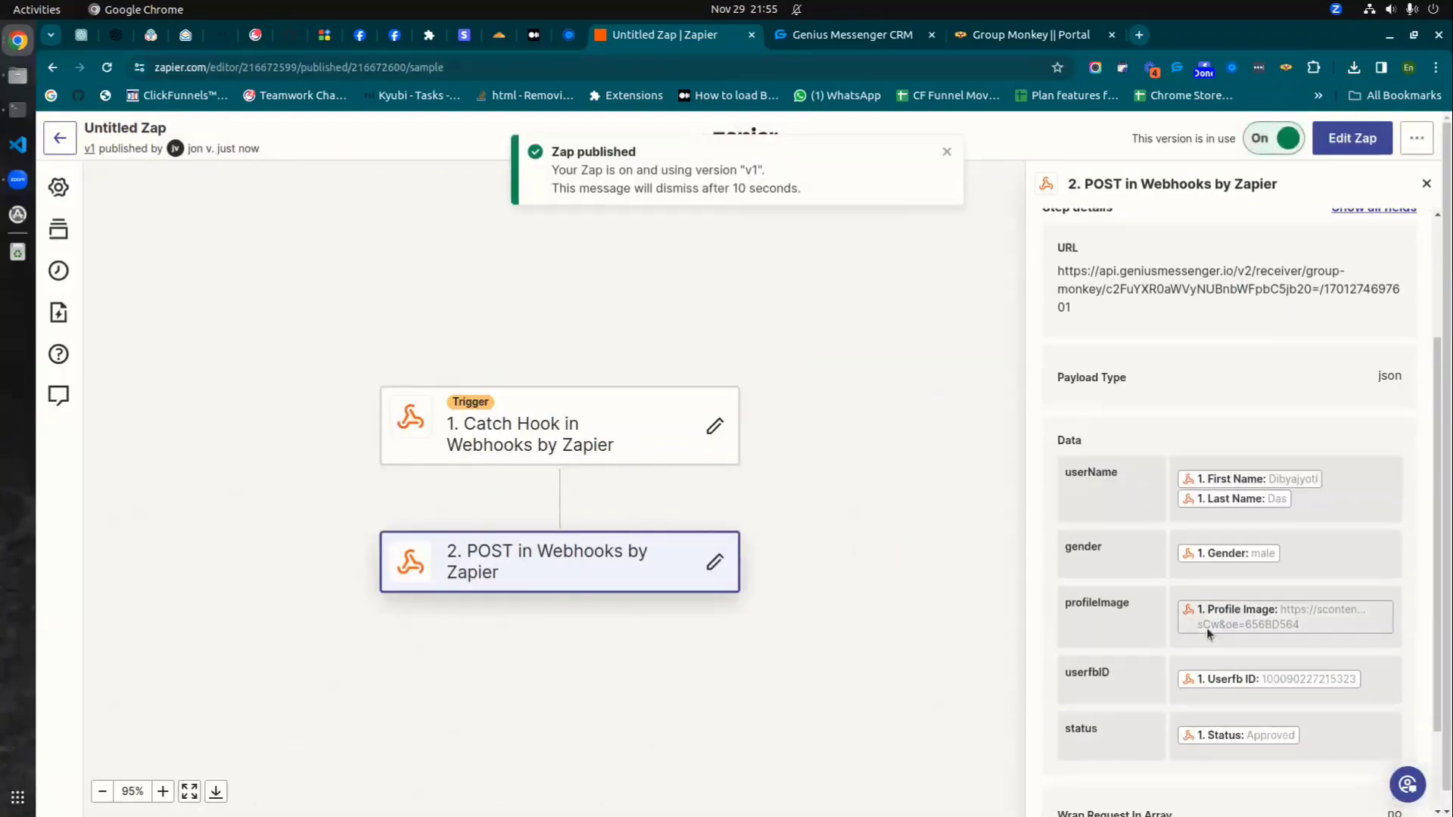
{"action": "scroll", "coordinate": [1167, 501], "scroll_direction": "down", "scroll_amount": 5}
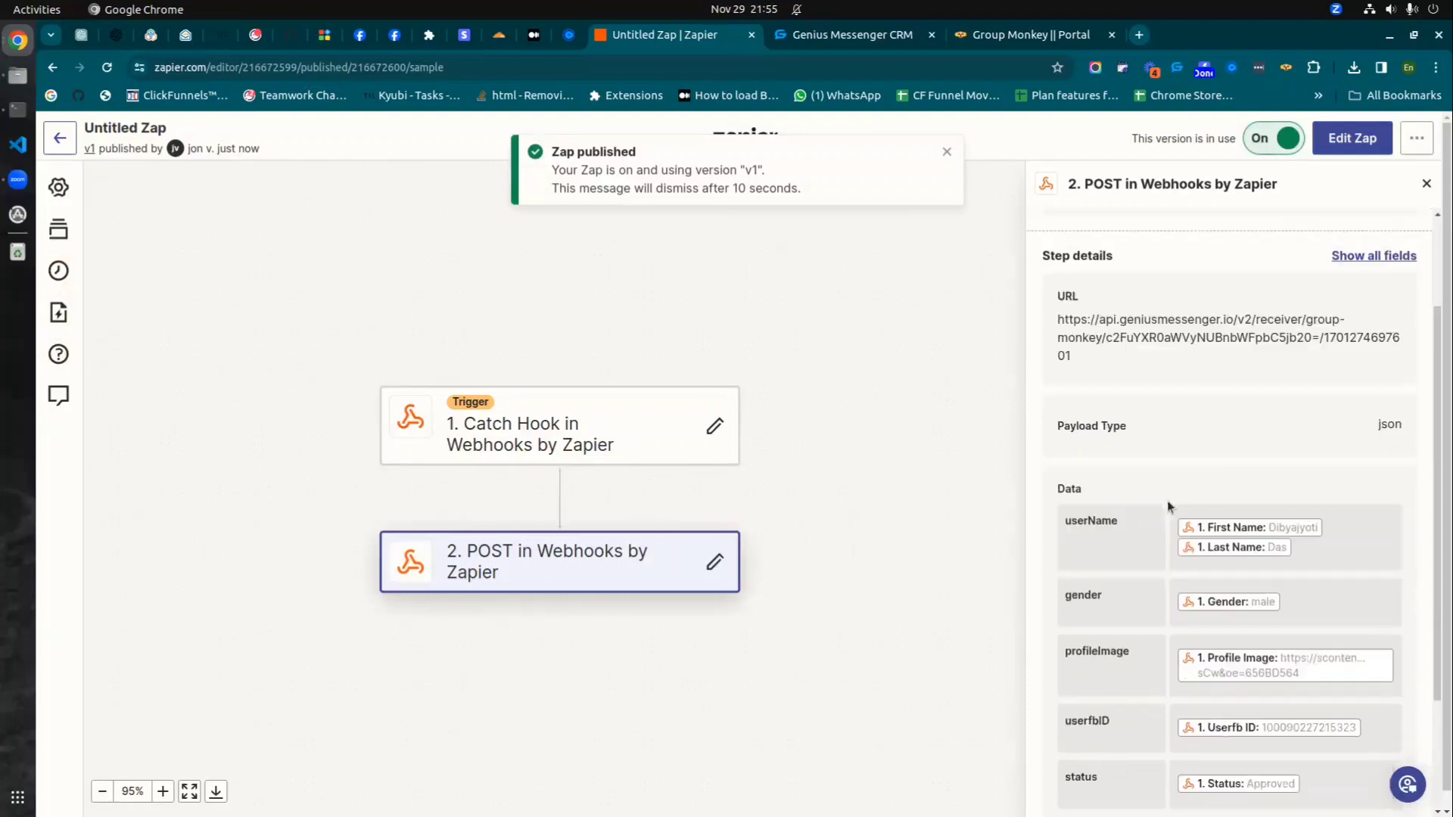
{"action": "scroll", "coordinate": [1155, 638], "scroll_direction": "up", "scroll_amount": 5}
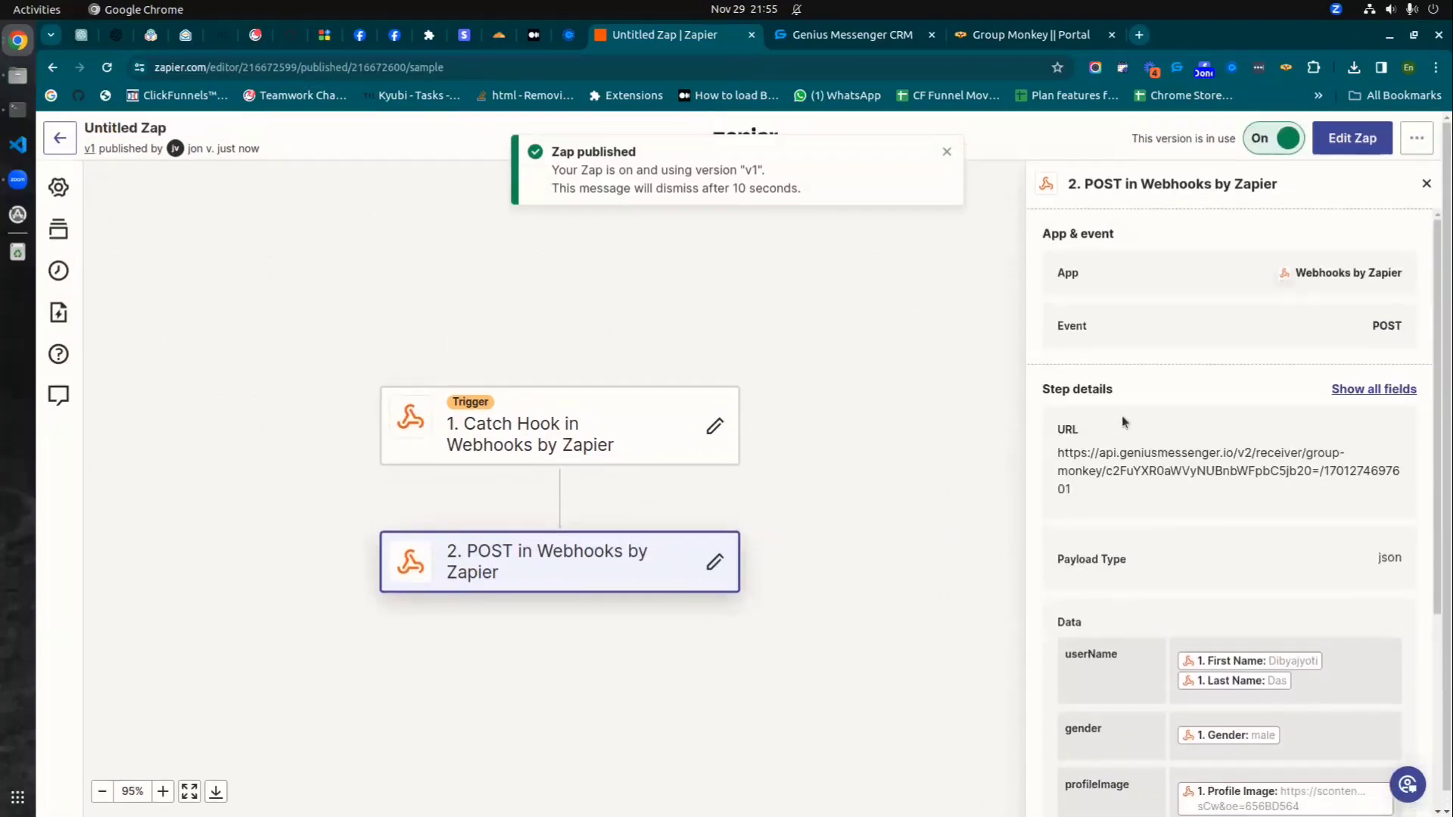
{"action": "scroll", "coordinate": [1237, 378], "scroll_direction": "down", "scroll_amount": 6}
{"action": "scroll", "coordinate": [1215, 437], "scroll_direction": "up", "scroll_amount": 6}
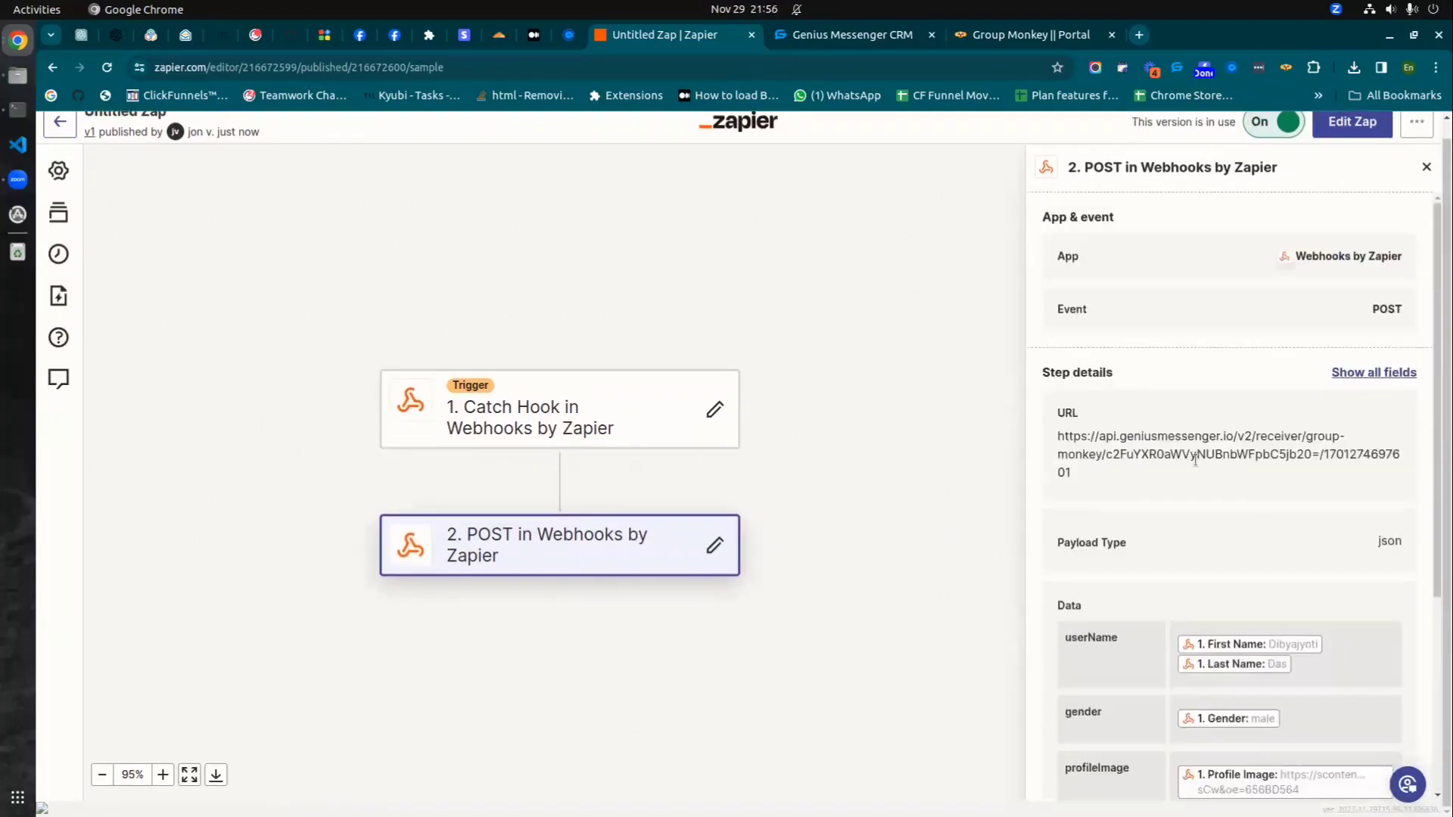
- Open the POST step and show all of its fields for review
{"action": "left_click", "coordinate": [590, 556]}
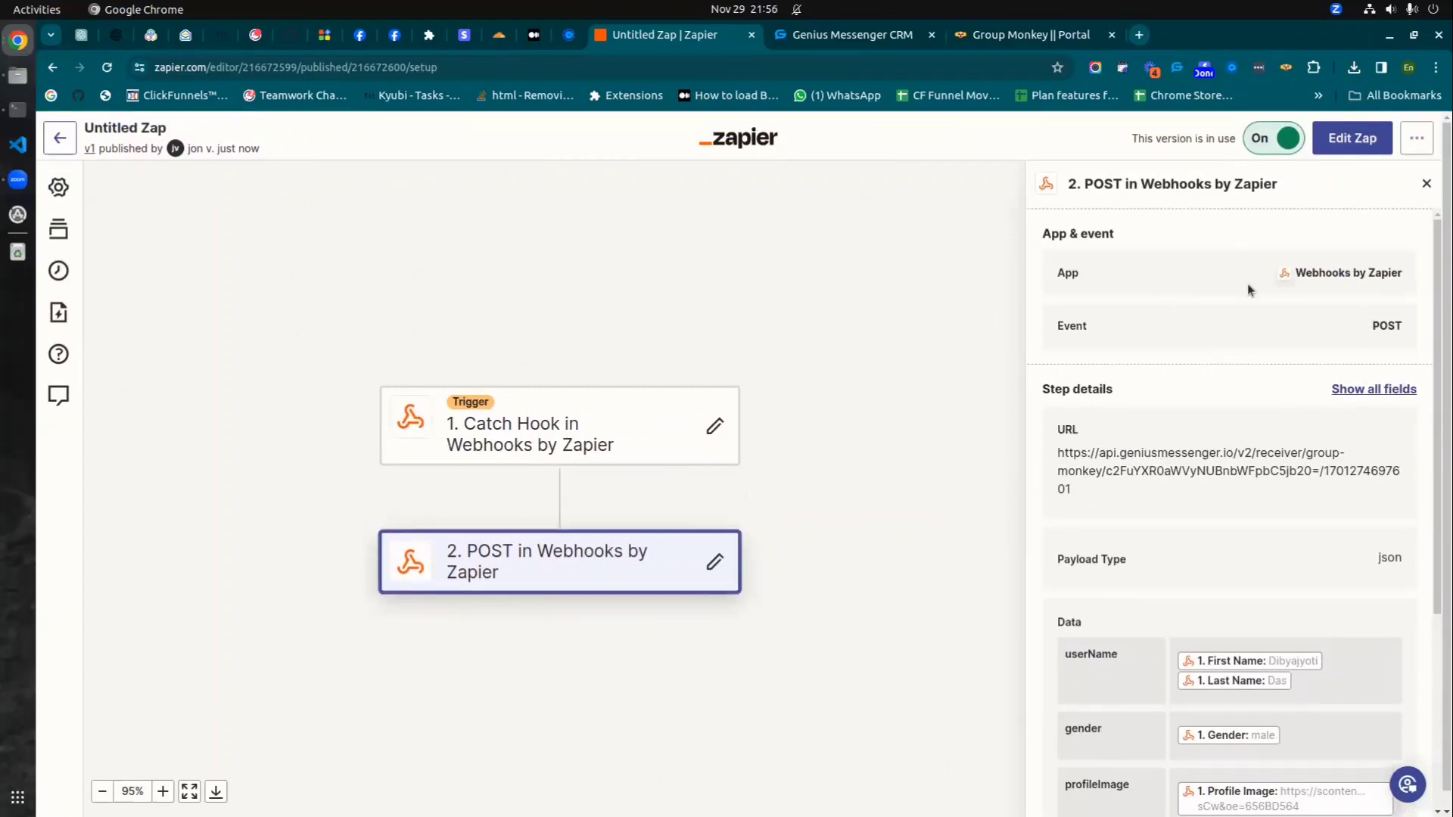
{"action": "left_click", "coordinate": [1358, 389]}
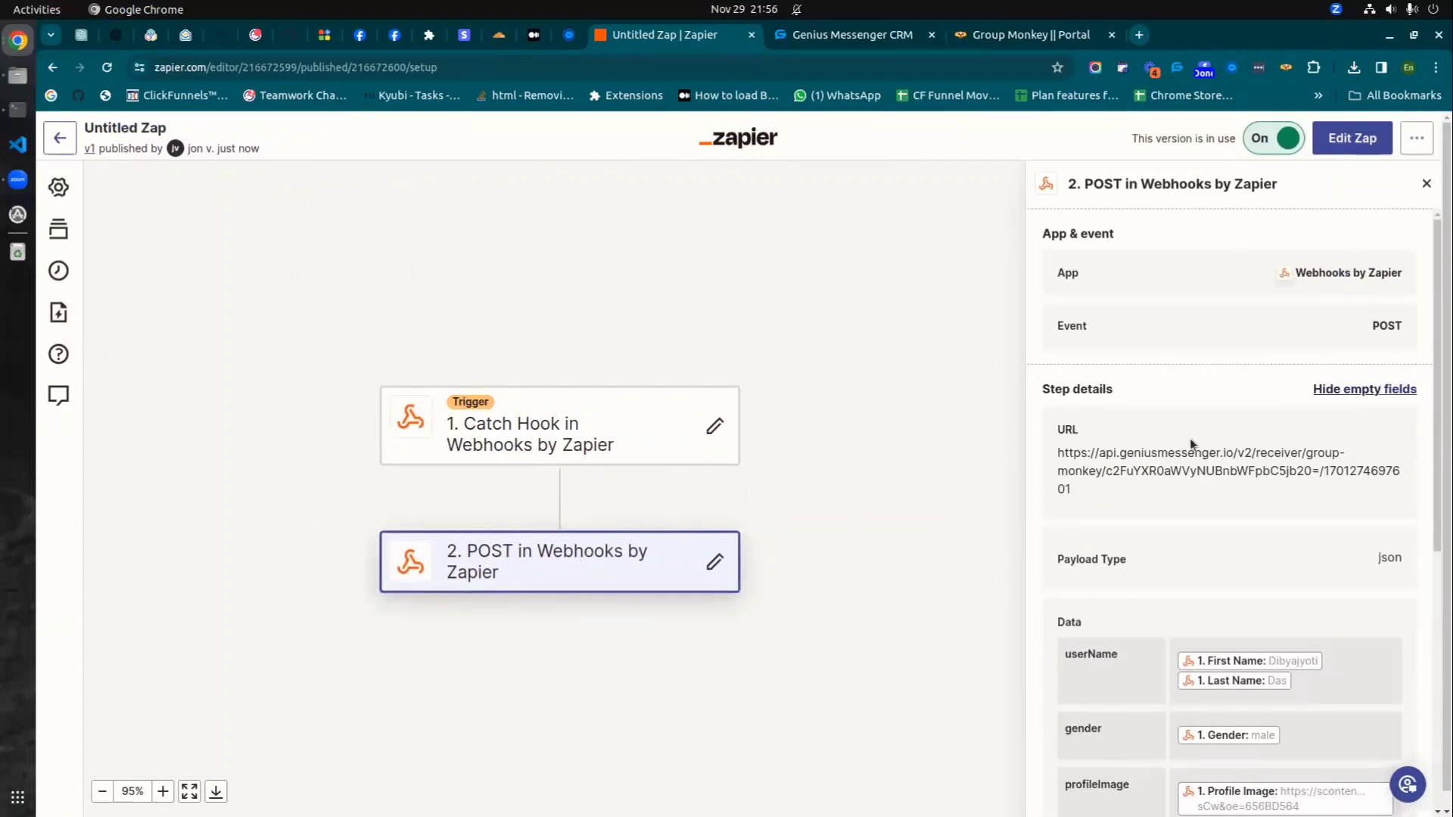
{"action": "scroll", "coordinate": [1229, 461], "scroll_direction": "down", "scroll_amount": 1}
{"action": "scroll", "coordinate": [1229, 461], "scroll_direction": "down", "scroll_amount": 4}
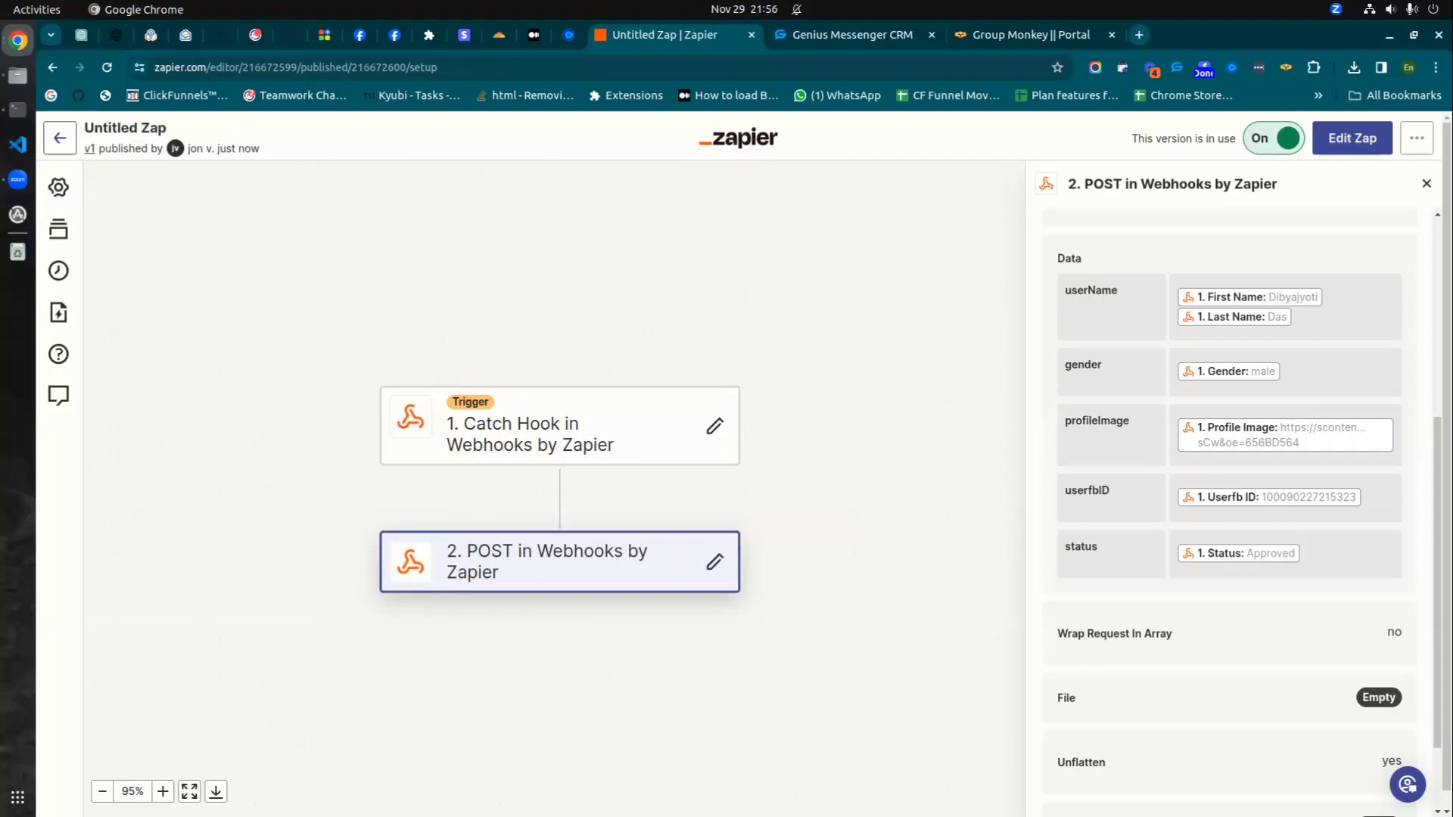
- Search the CRM friends for the test contact, tagged L - New Lead, and open their Facebook profile
{"action": "left_click", "coordinate": [831, 35]}
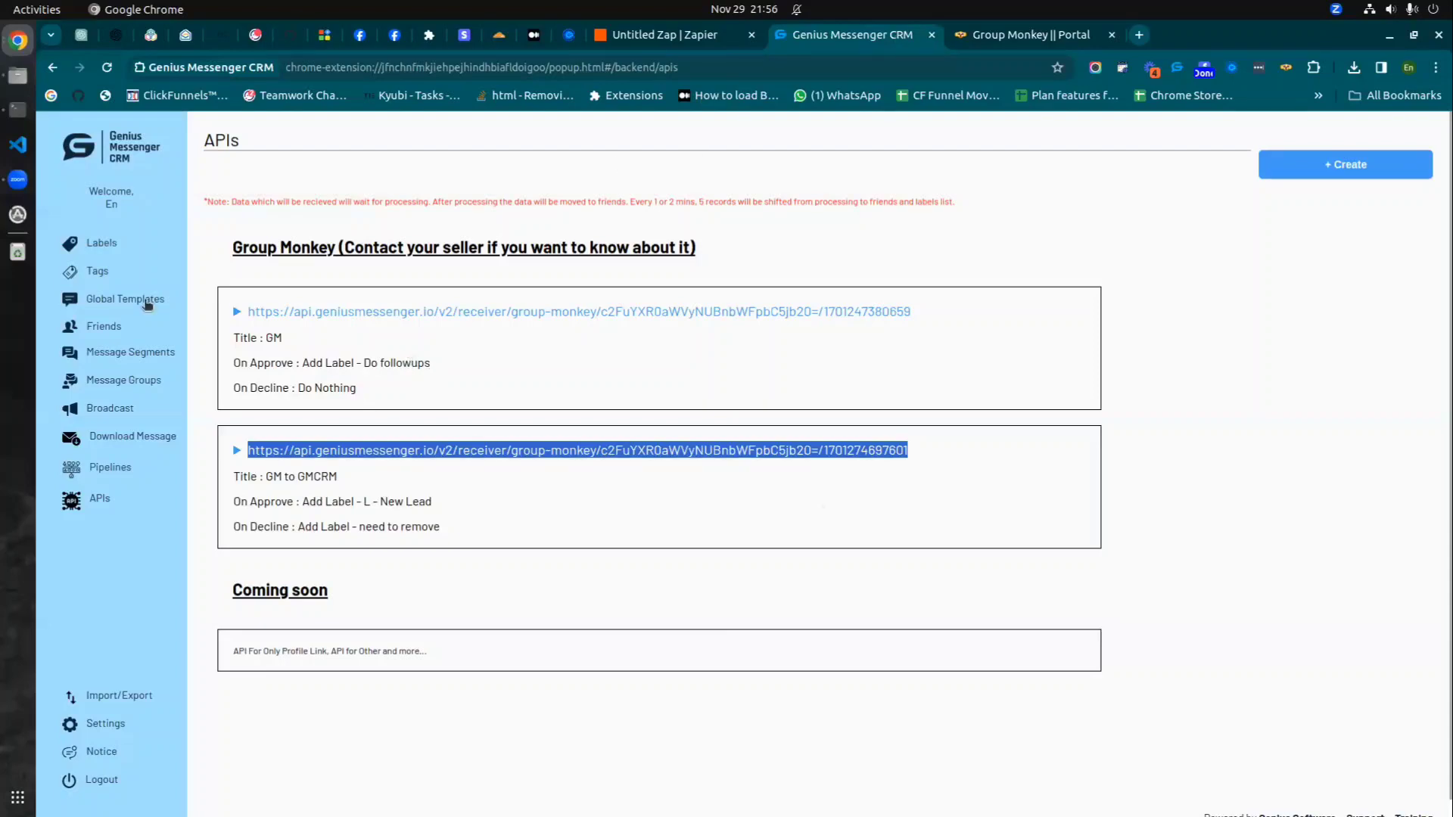
{"action": "left_click", "coordinate": [115, 333]}
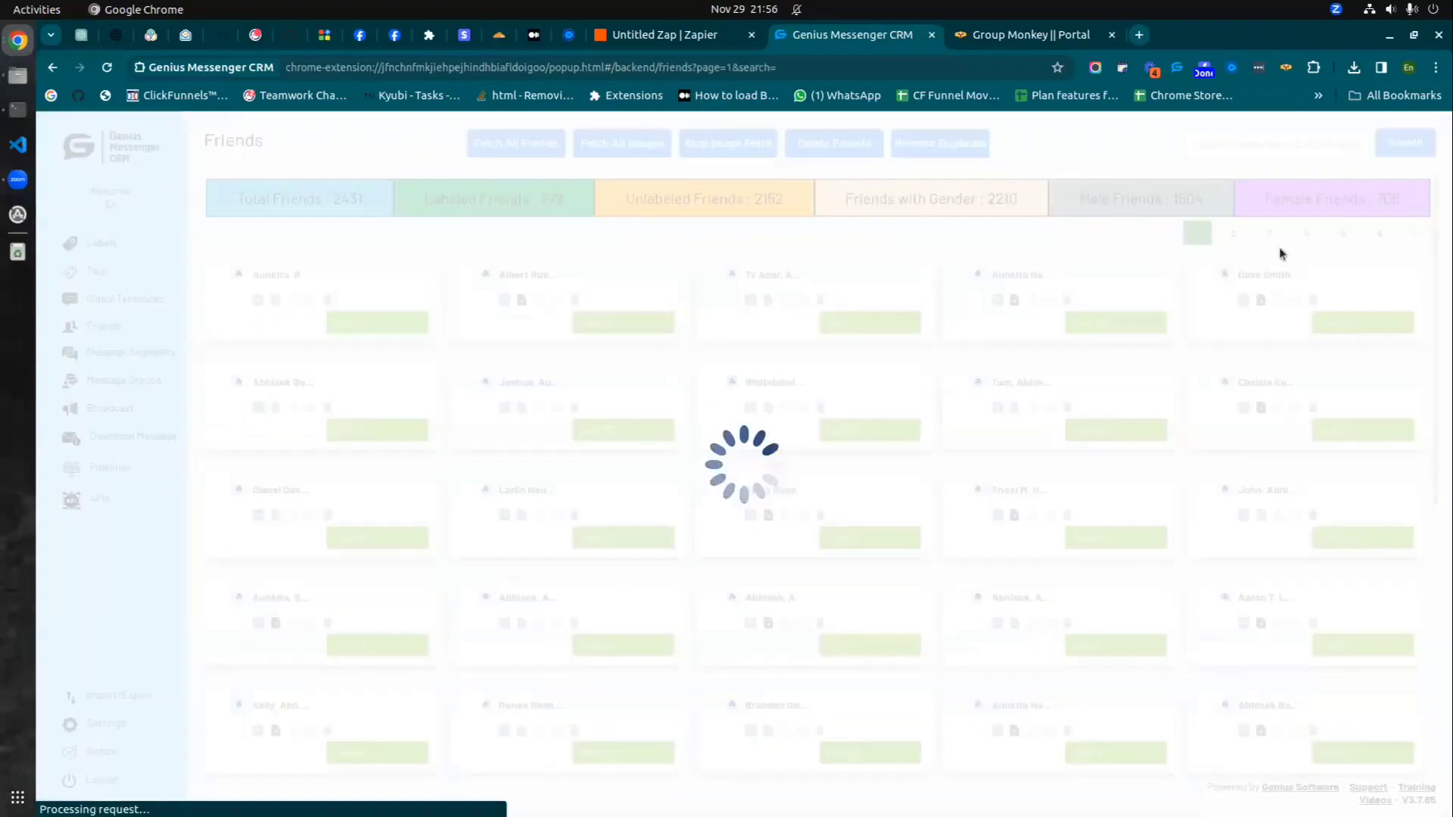
{"action": "type", "text": "dibya"}
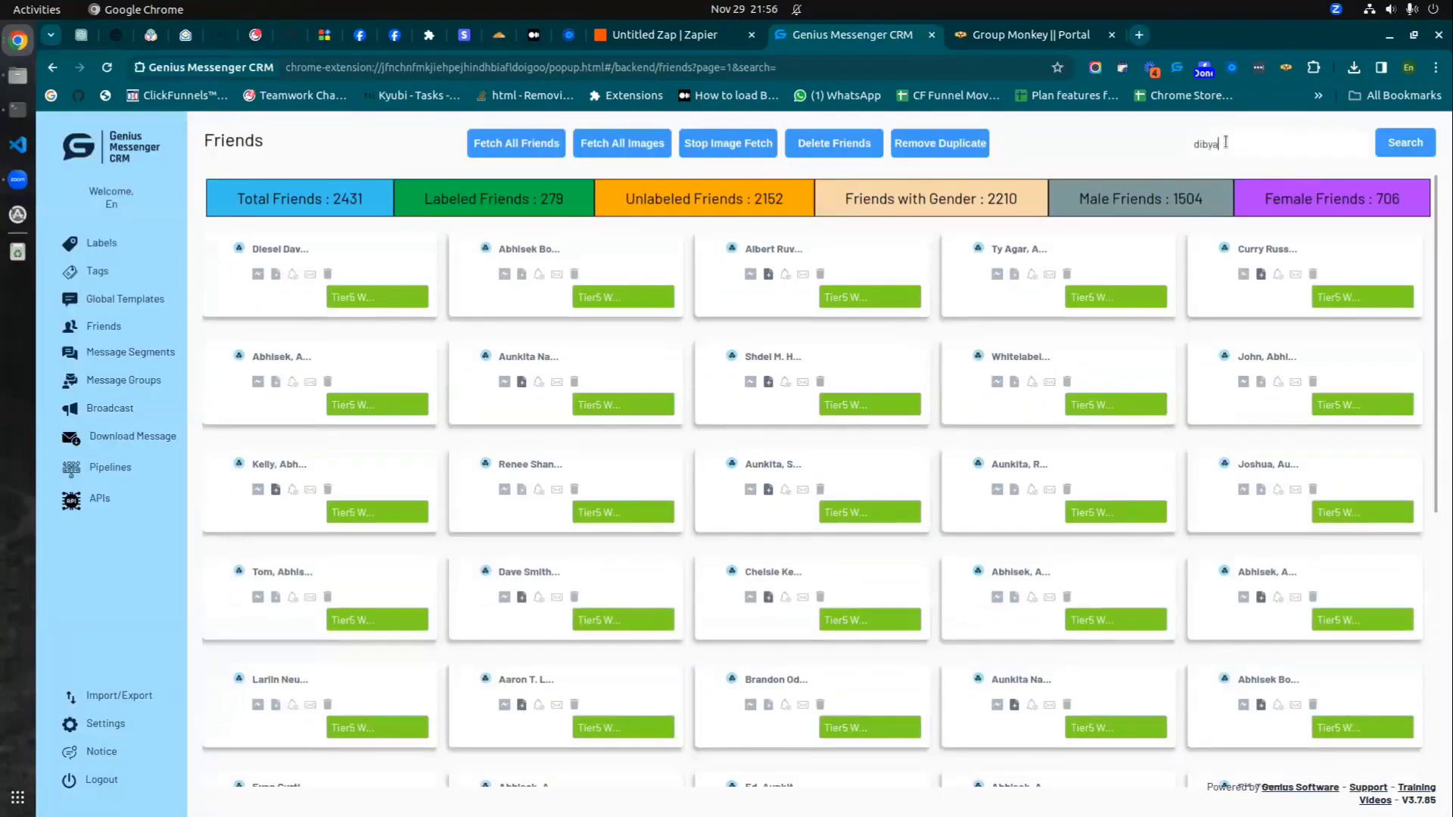
{"action": "key", "text": "Return"}
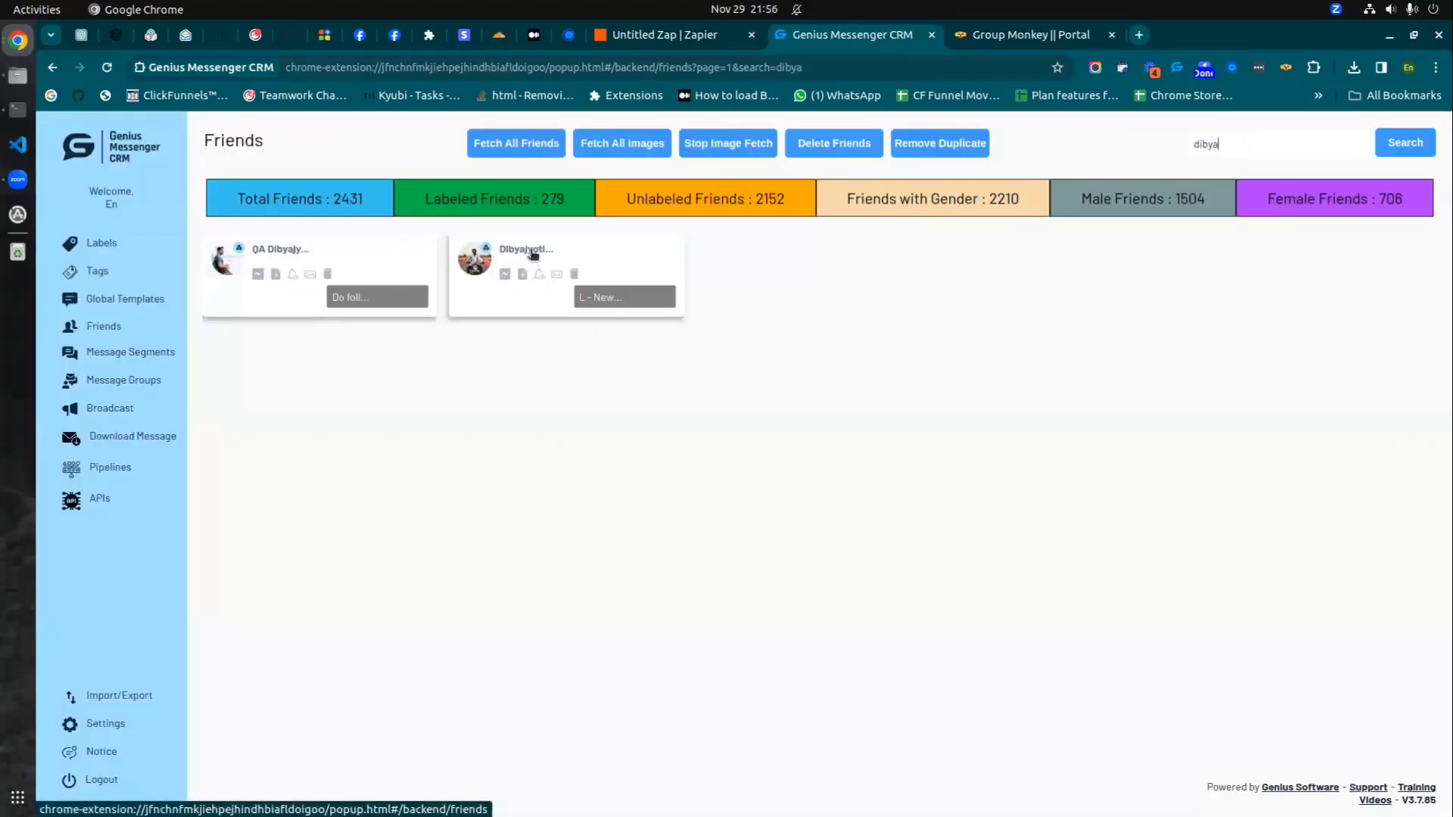
{"action": "left_click", "coordinate": [584, 298]}
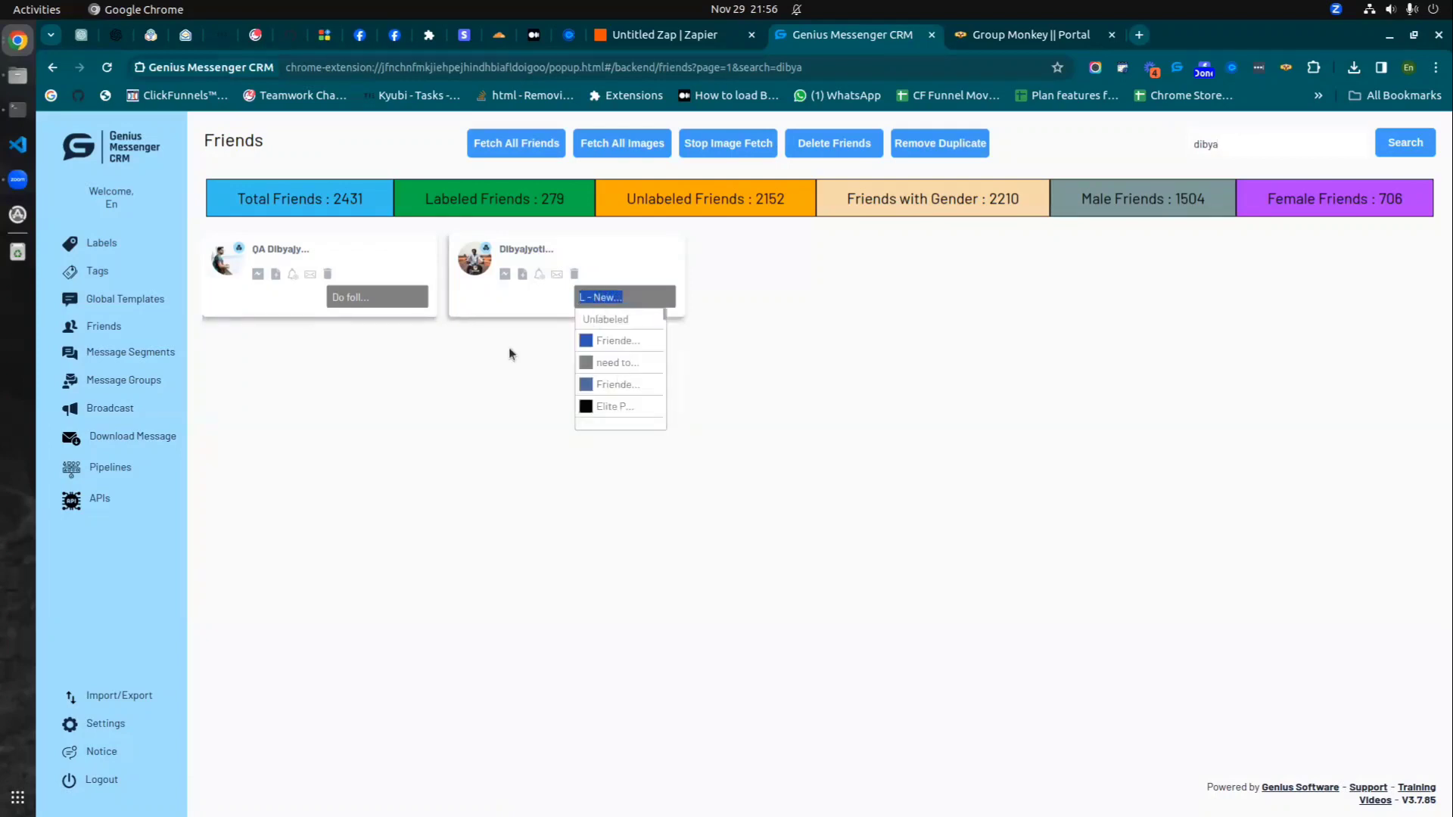
{"action": "left_click", "coordinate": [520, 249]}
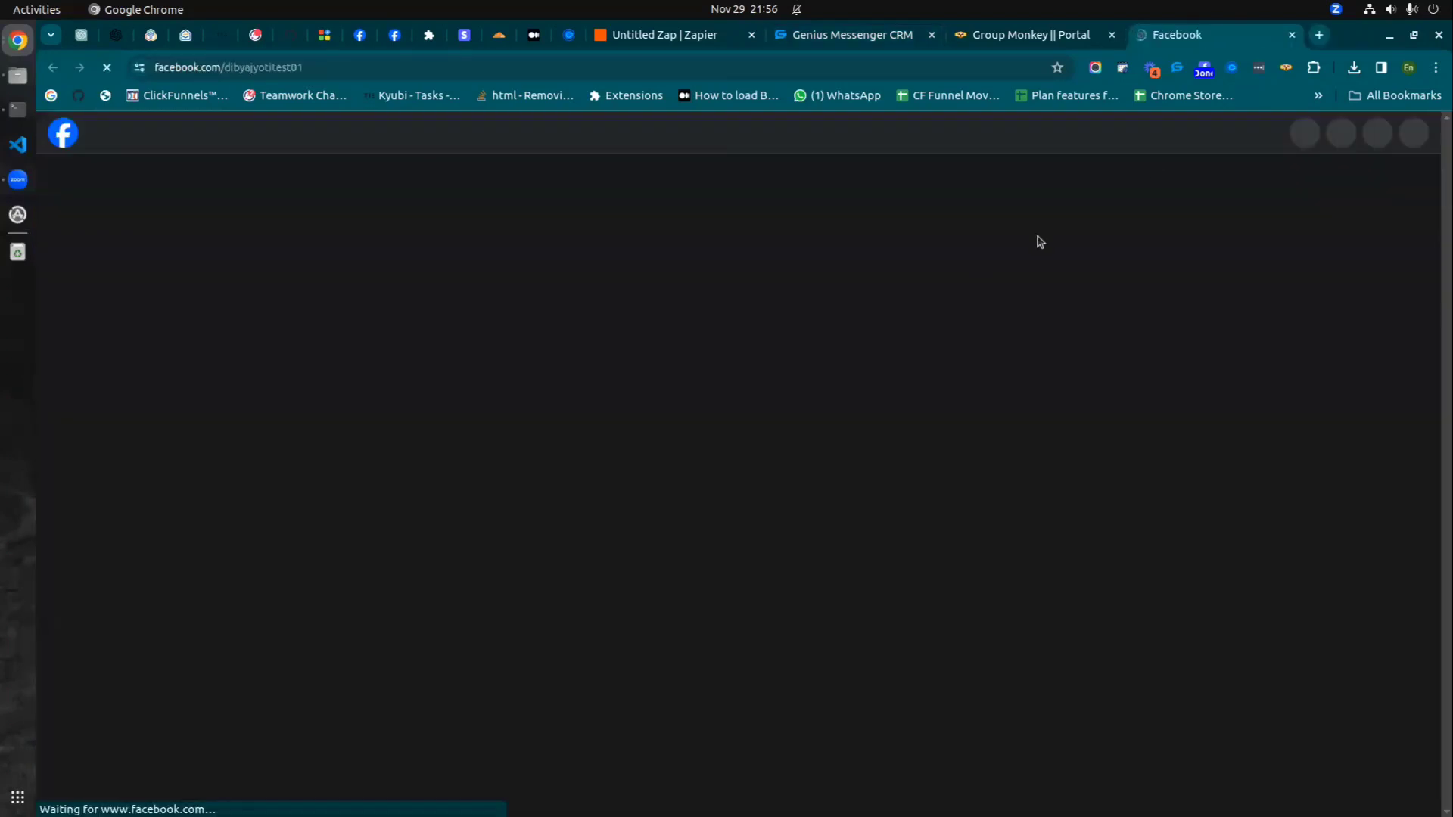
- Close the Facebook profile tab and return to the CRM friends list
{"action": "scroll", "coordinate": [341, 420], "scroll_direction": "down", "scroll_amount": 3}
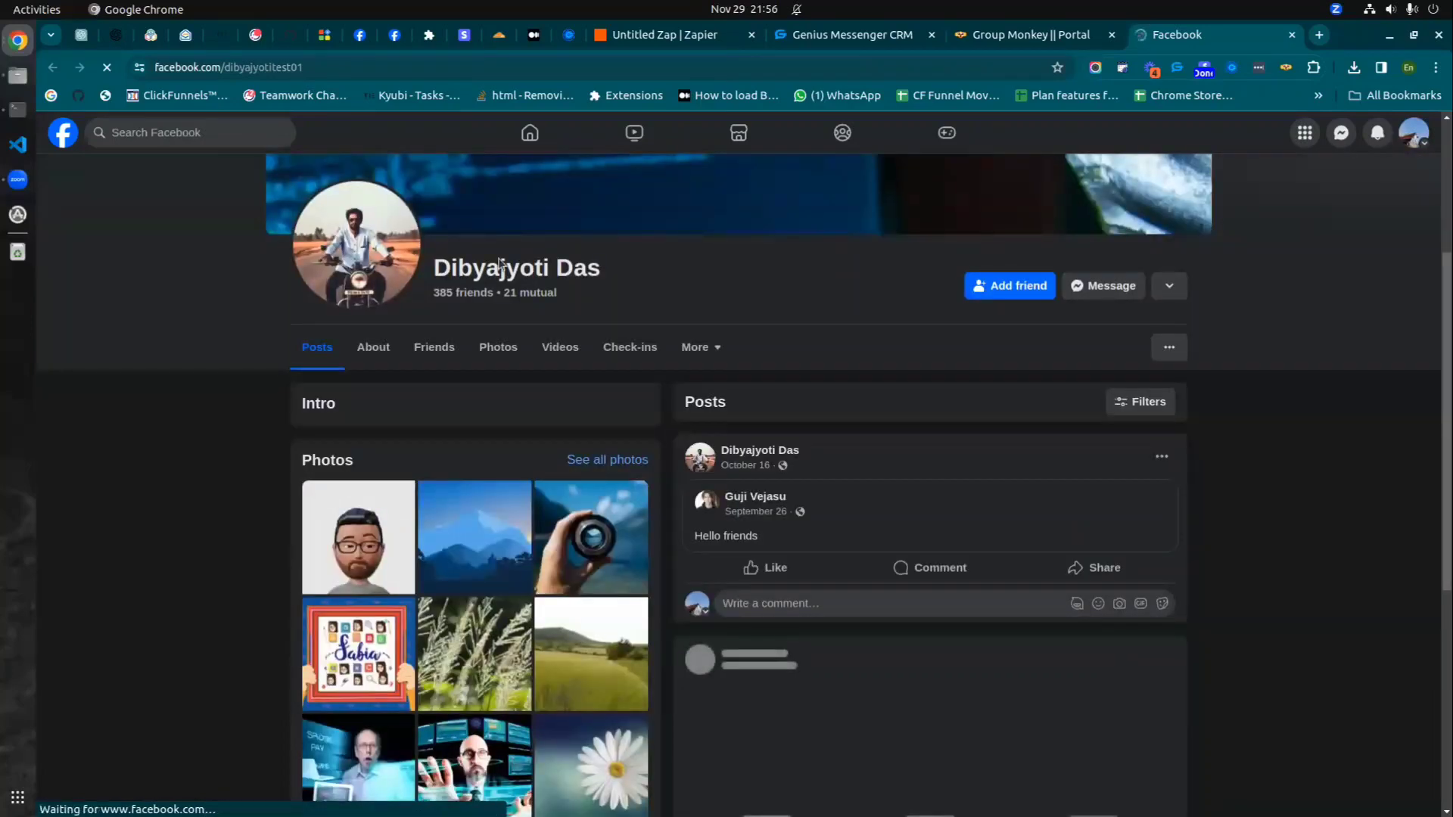
{"action": "left_click", "coordinate": [1293, 35]}
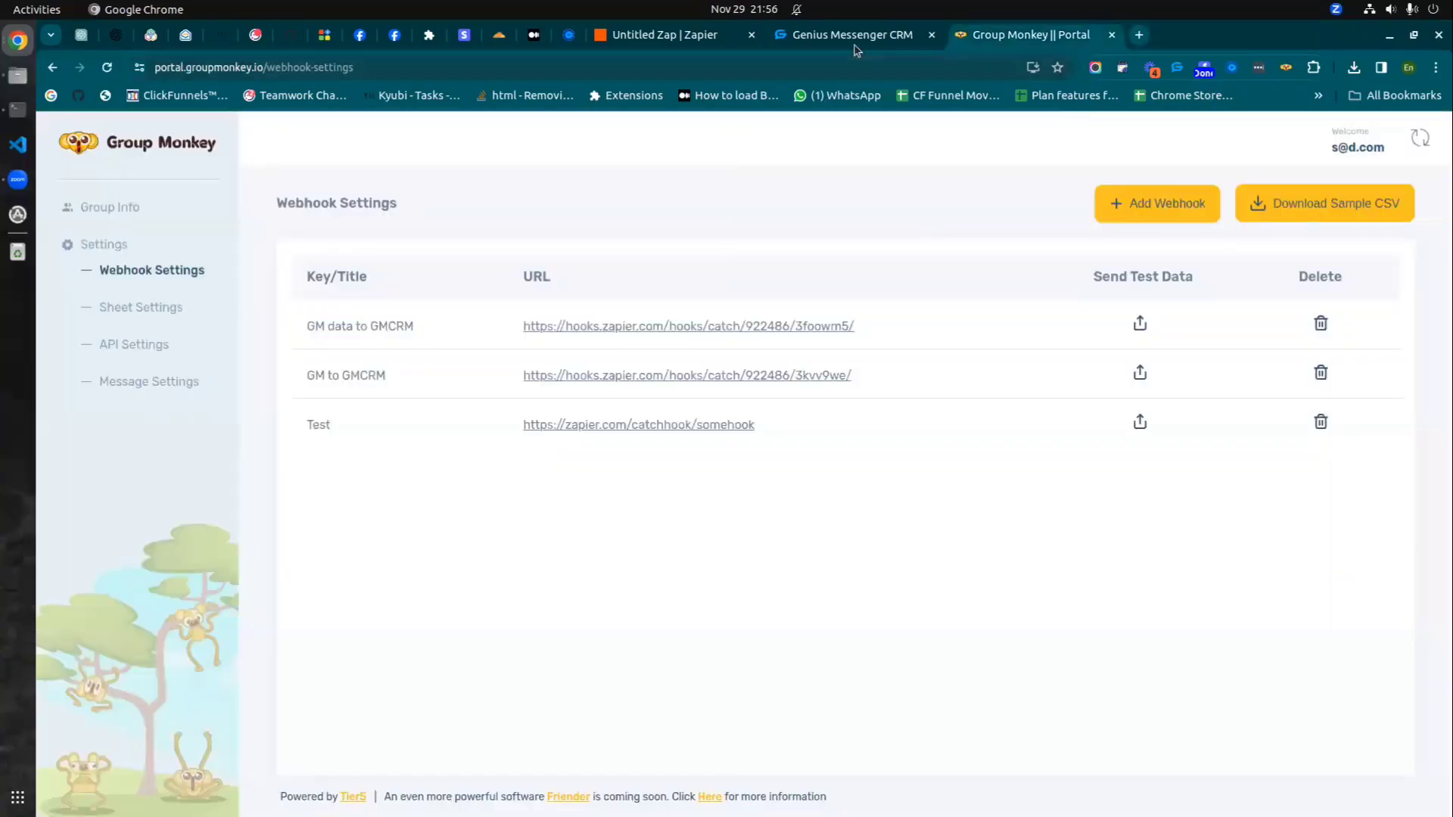
{"action": "left_click", "coordinate": [855, 44]}
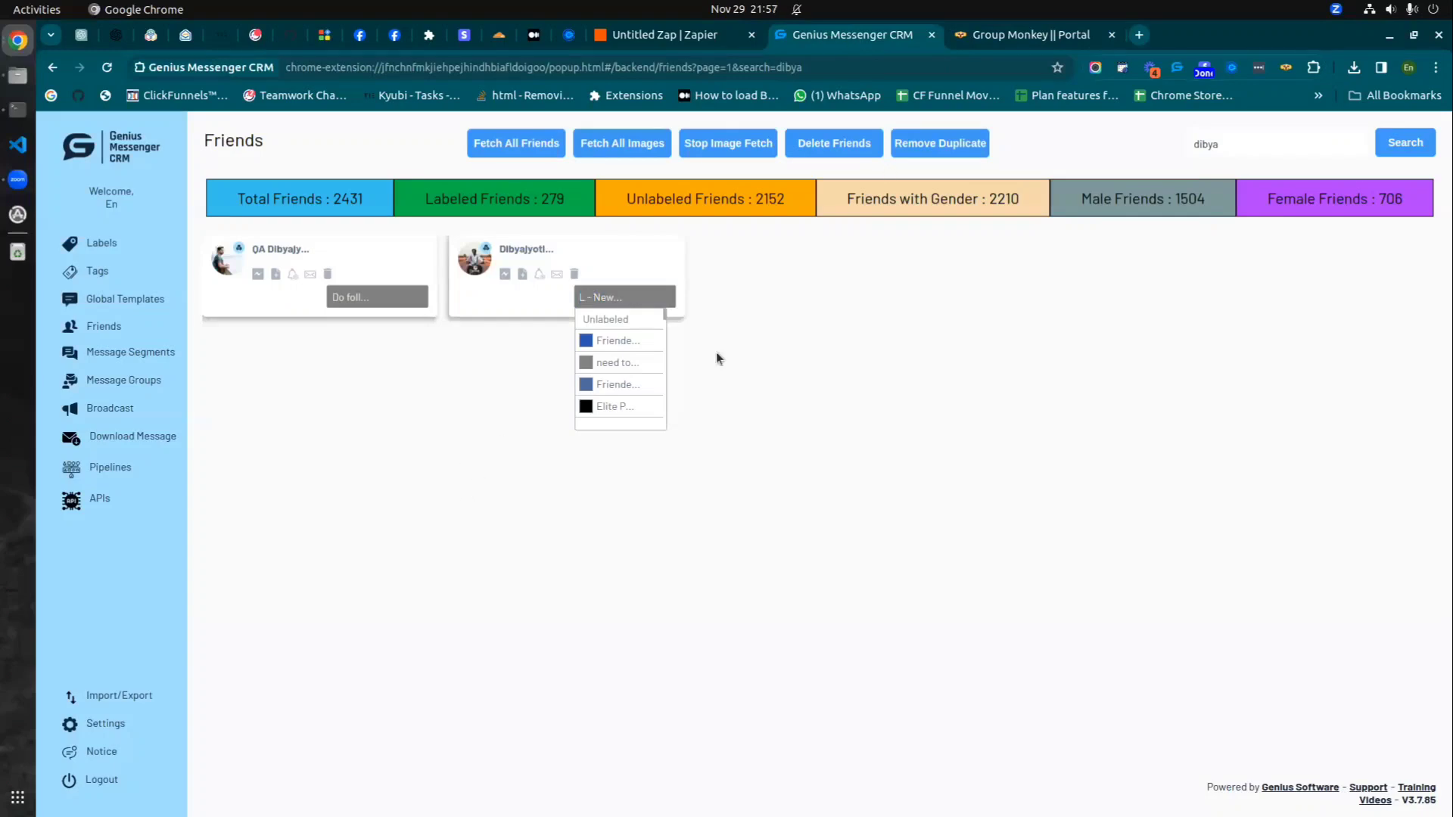
- Check the published Zap's run history, which shows no runs for 10/31/23–11/29/23
{"action": "left_click", "coordinate": [704, 44]}
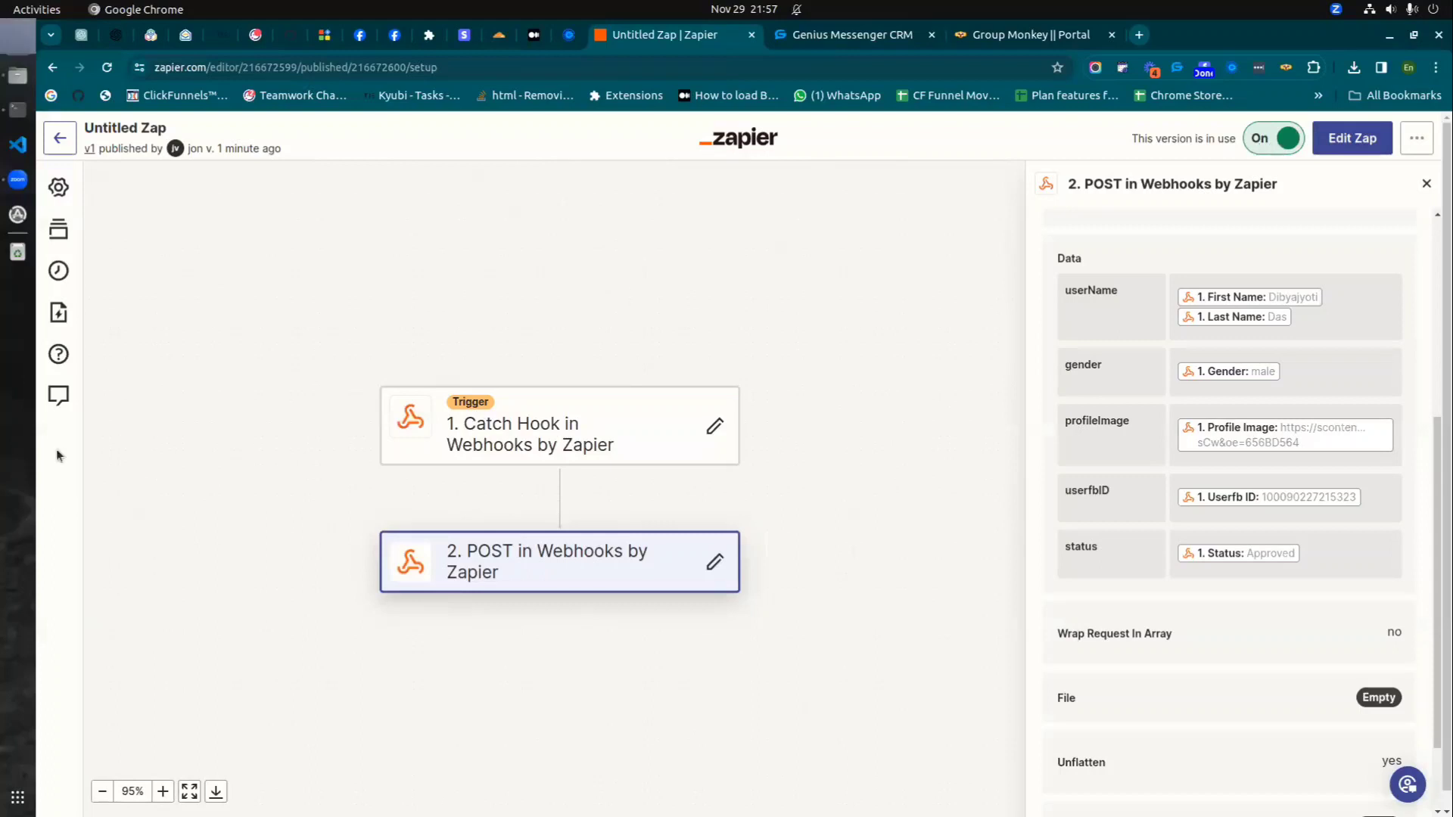
{"action": "left_click", "coordinate": [58, 271]}
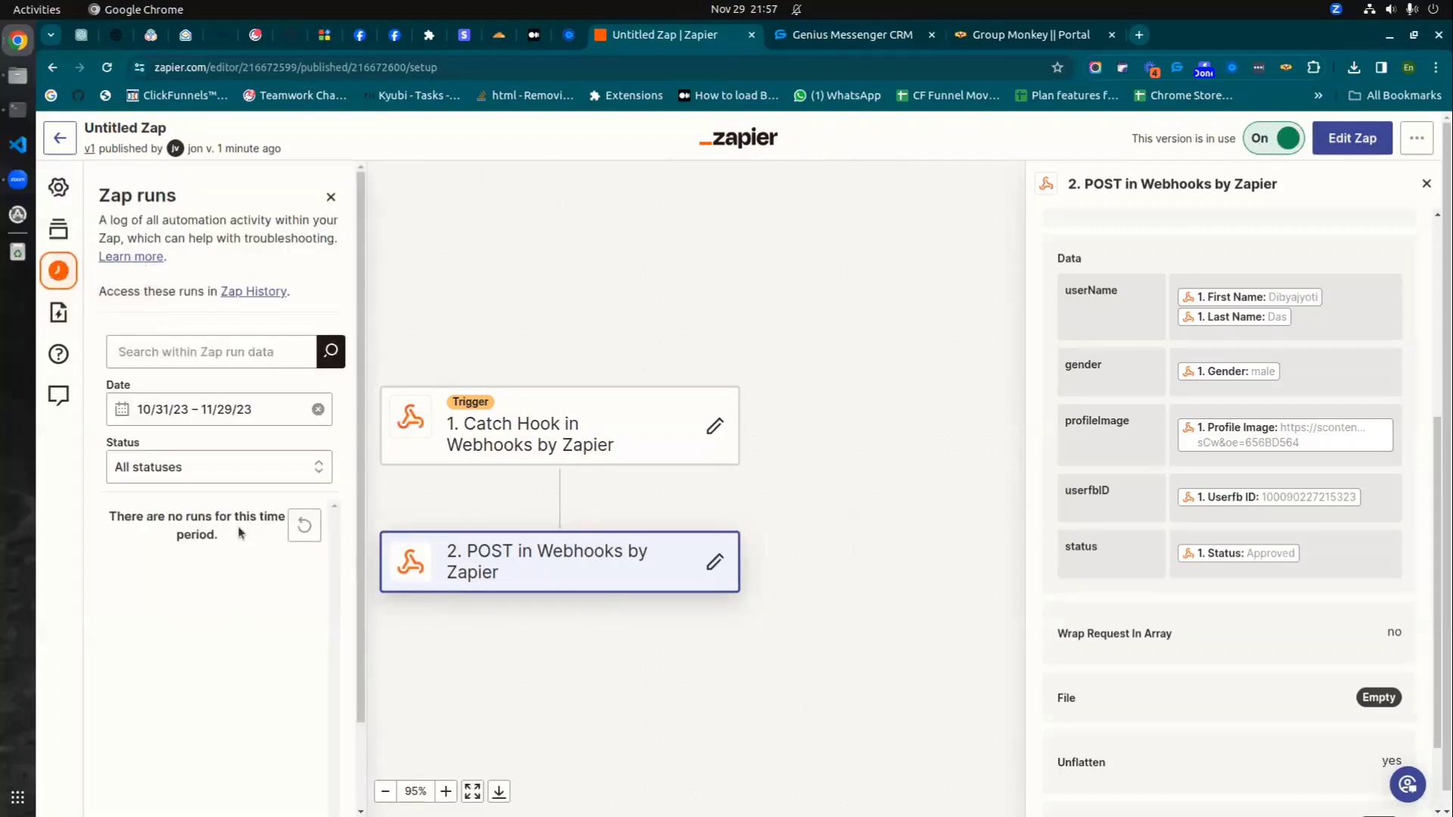
{"action": "left_click", "coordinate": [1425, 183]}
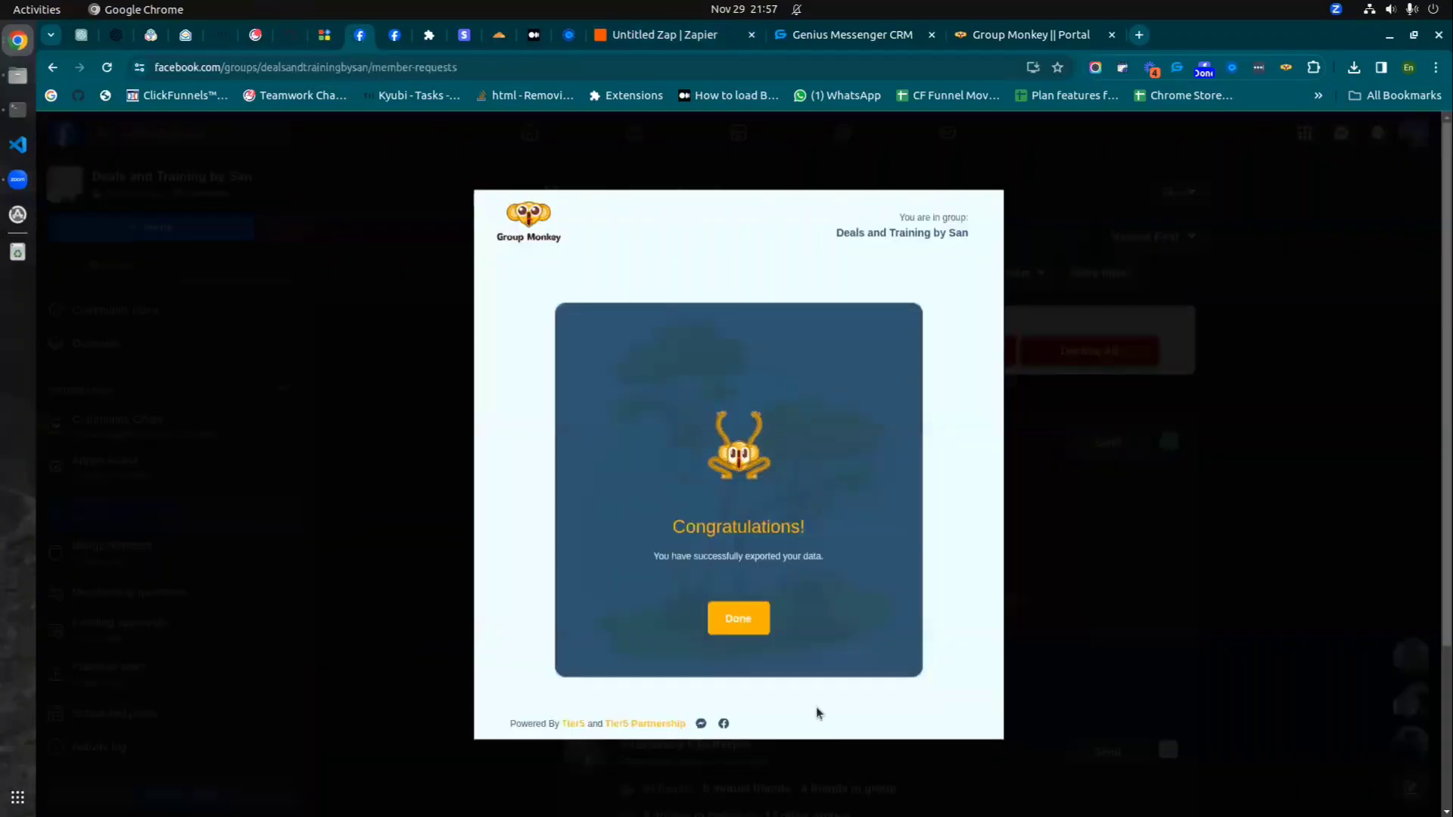
- Copy the pending requester's name and search the CRM friends for it, finding no match
{"action": "left_click", "coordinate": [739, 616]}
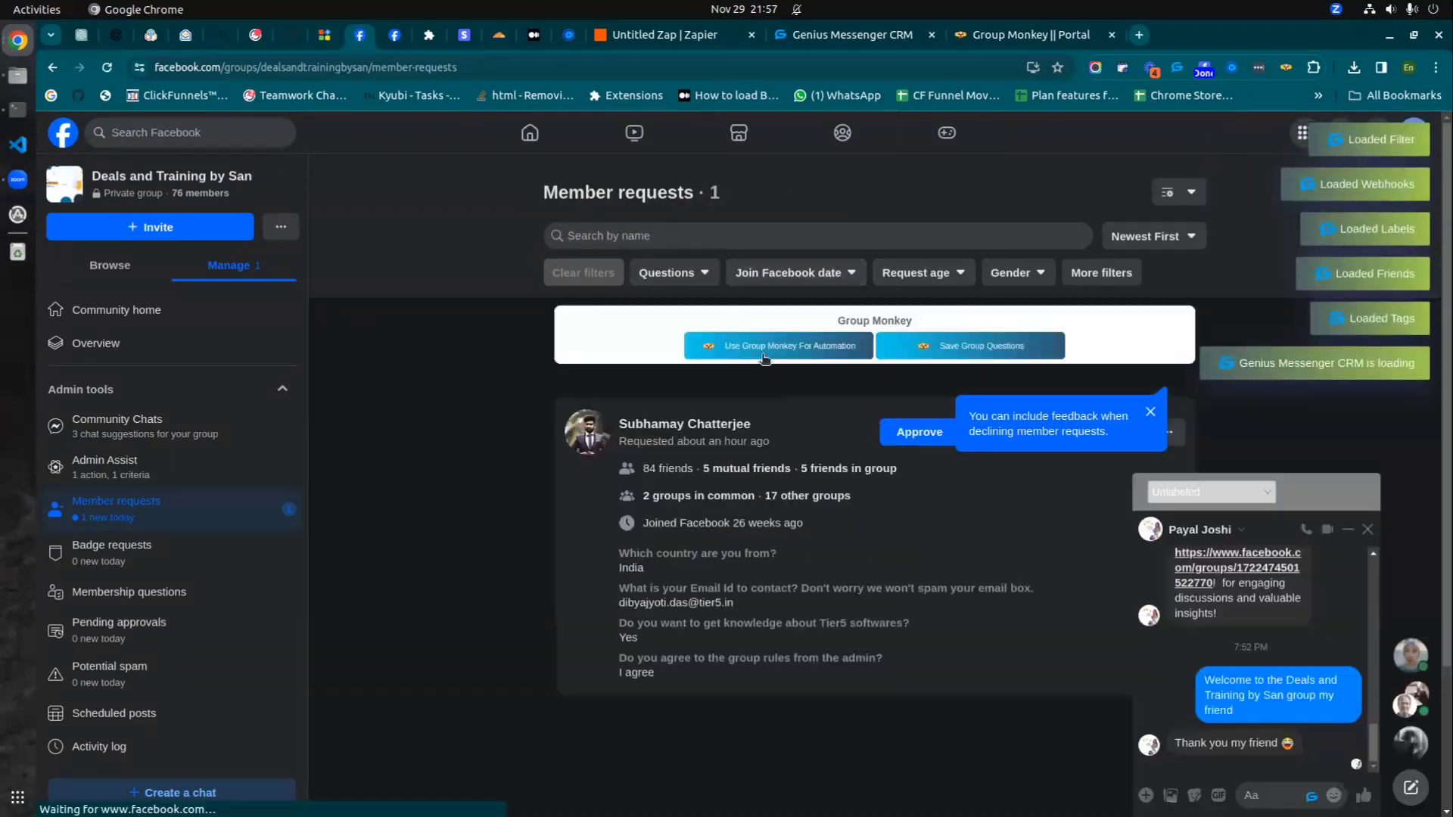
{"action": "left_click_drag", "start_coordinate": [663, 428], "coordinate": [618, 422]}
{"action": "key", "text": "ctrl+c"}
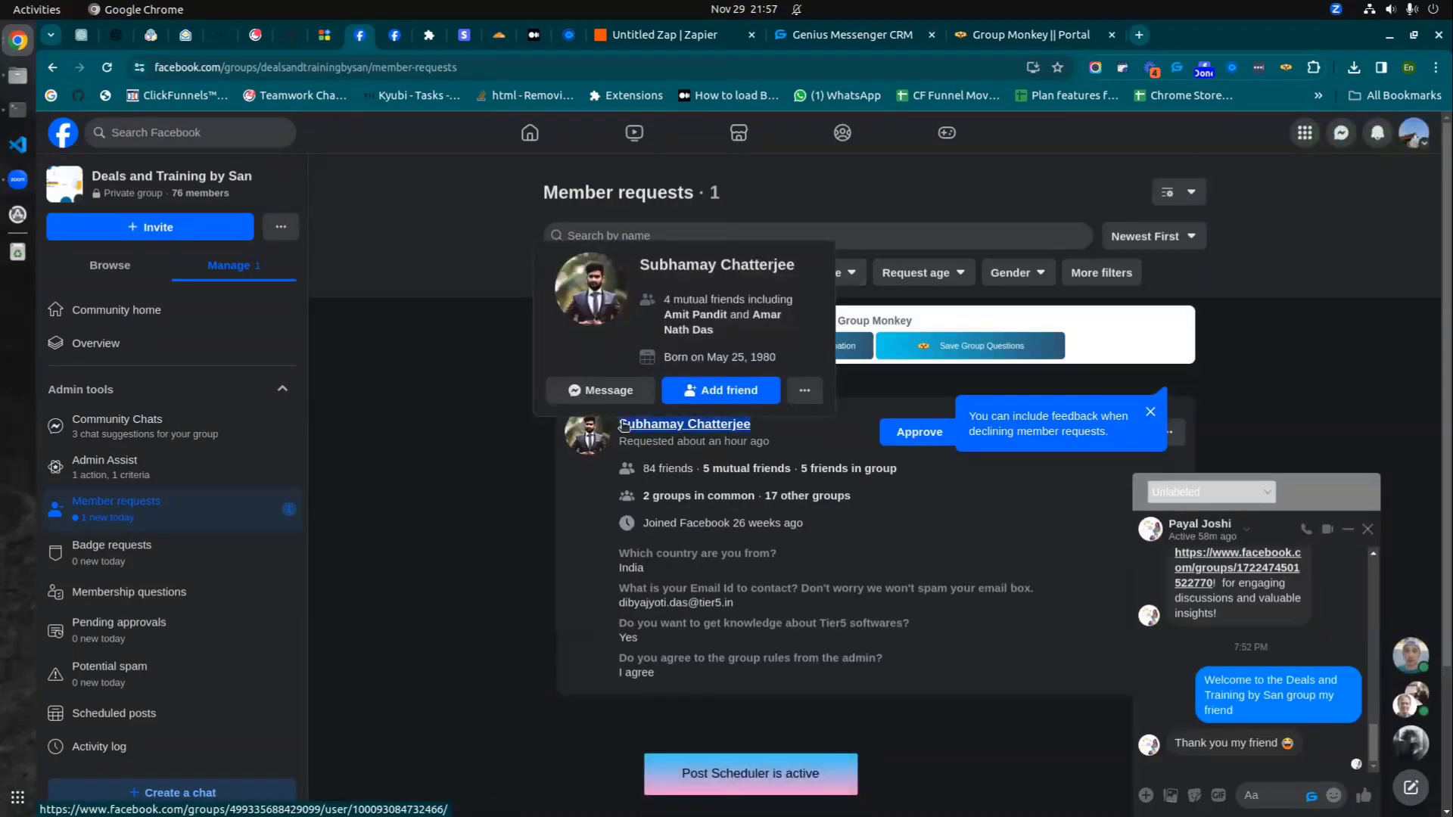
{"action": "left_click", "coordinate": [853, 38]}
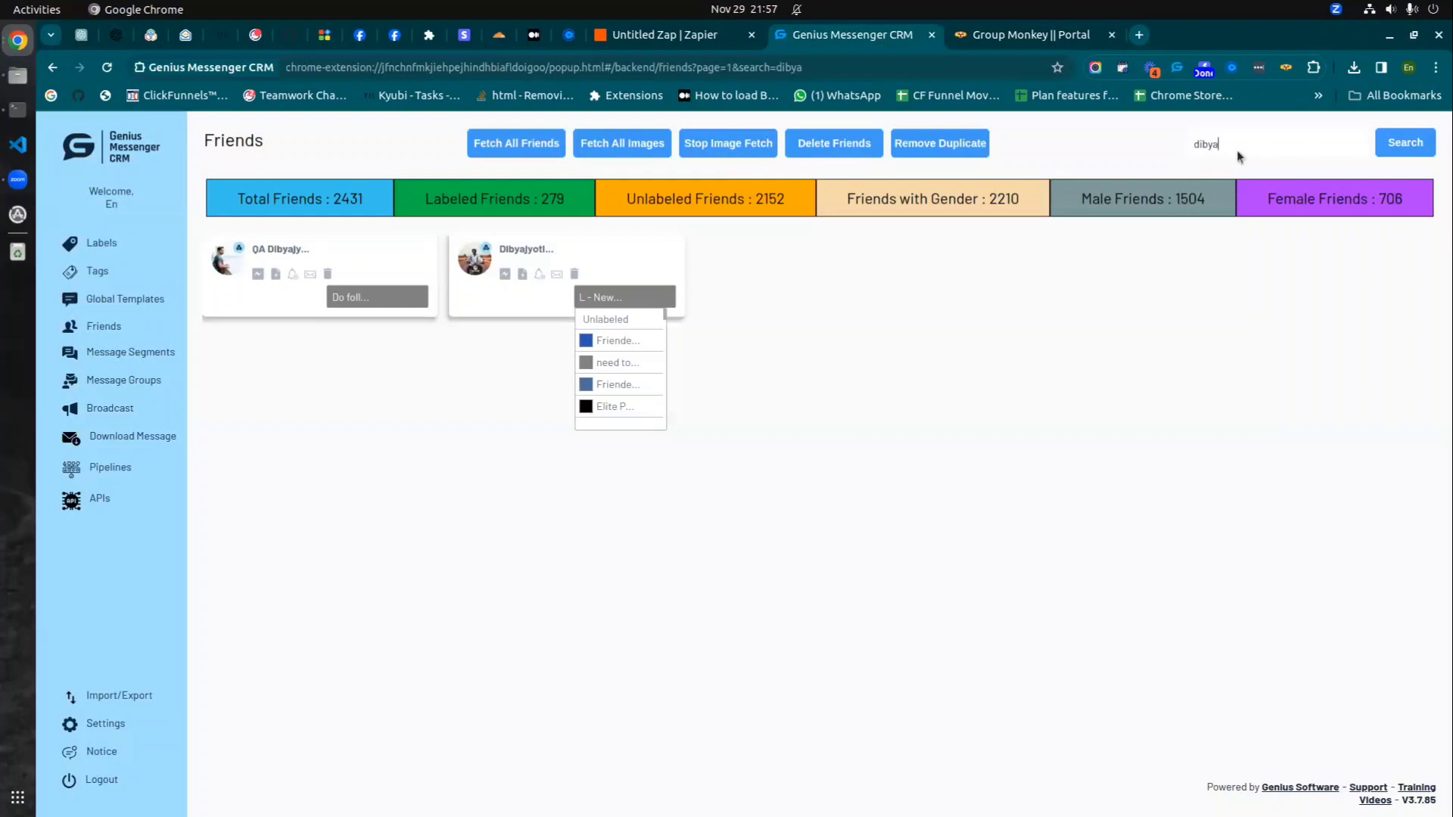
{"action": "left_click_drag", "start_coordinate": [1237, 150], "coordinate": [1147, 129]}
{"action": "key", "text": "ctrl+v"}
{"action": "key", "text": "Return"}
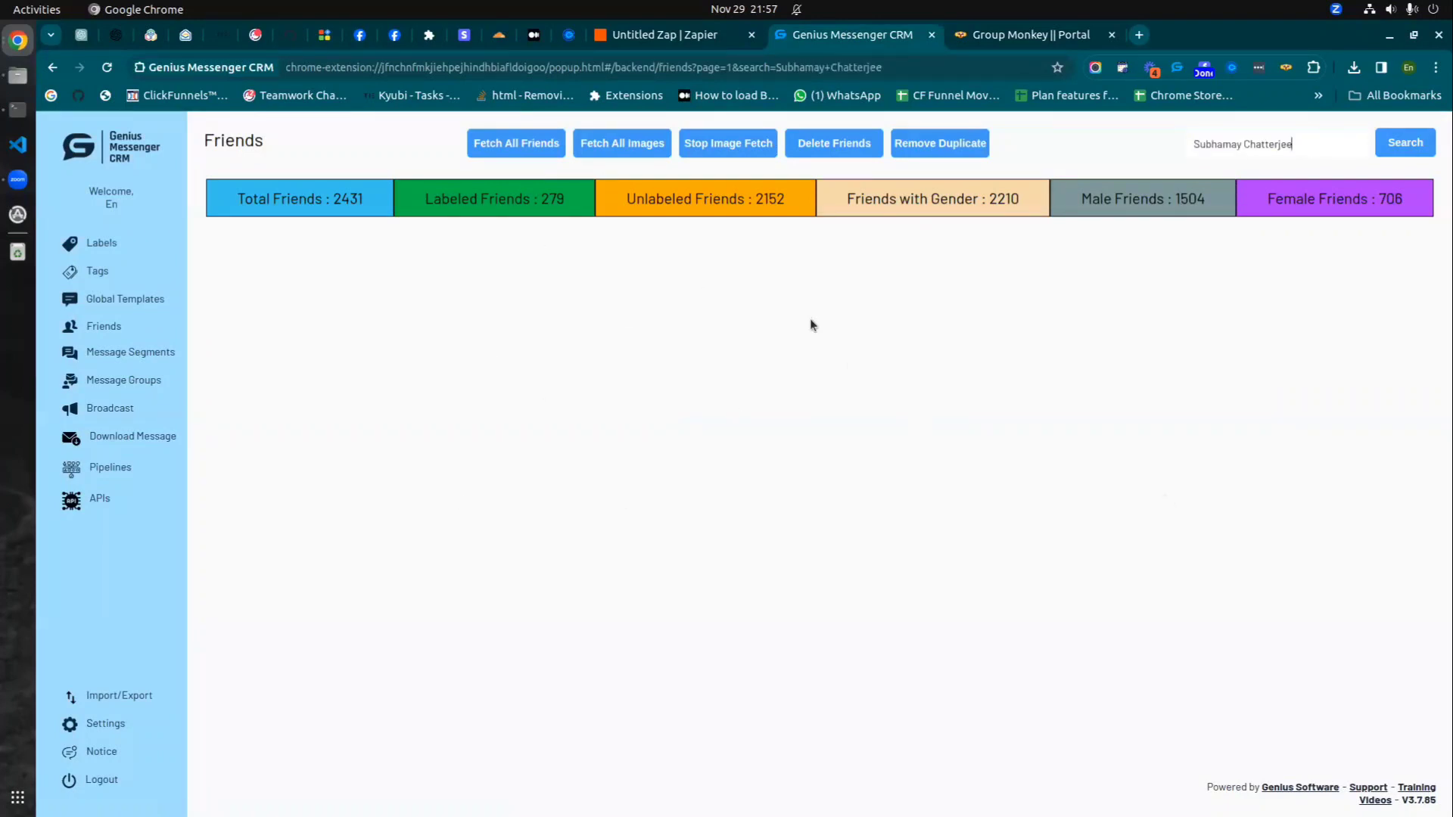
- Go back to the Facebook member requests, then to the Group Monkey portal's webhook settings
{"action": "left_click", "coordinate": [362, 36]}
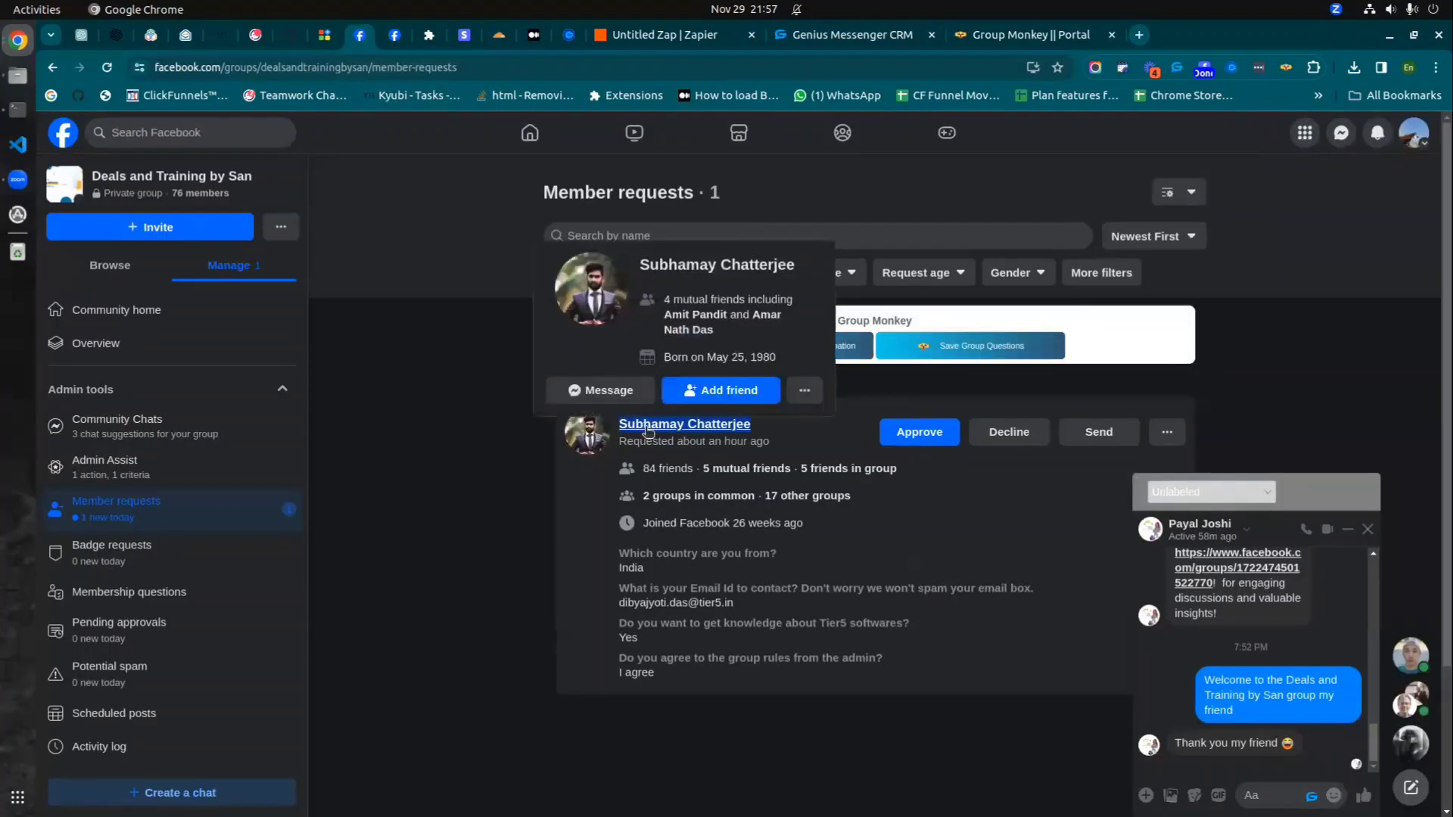
{"action": "left_click", "coordinate": [403, 391]}
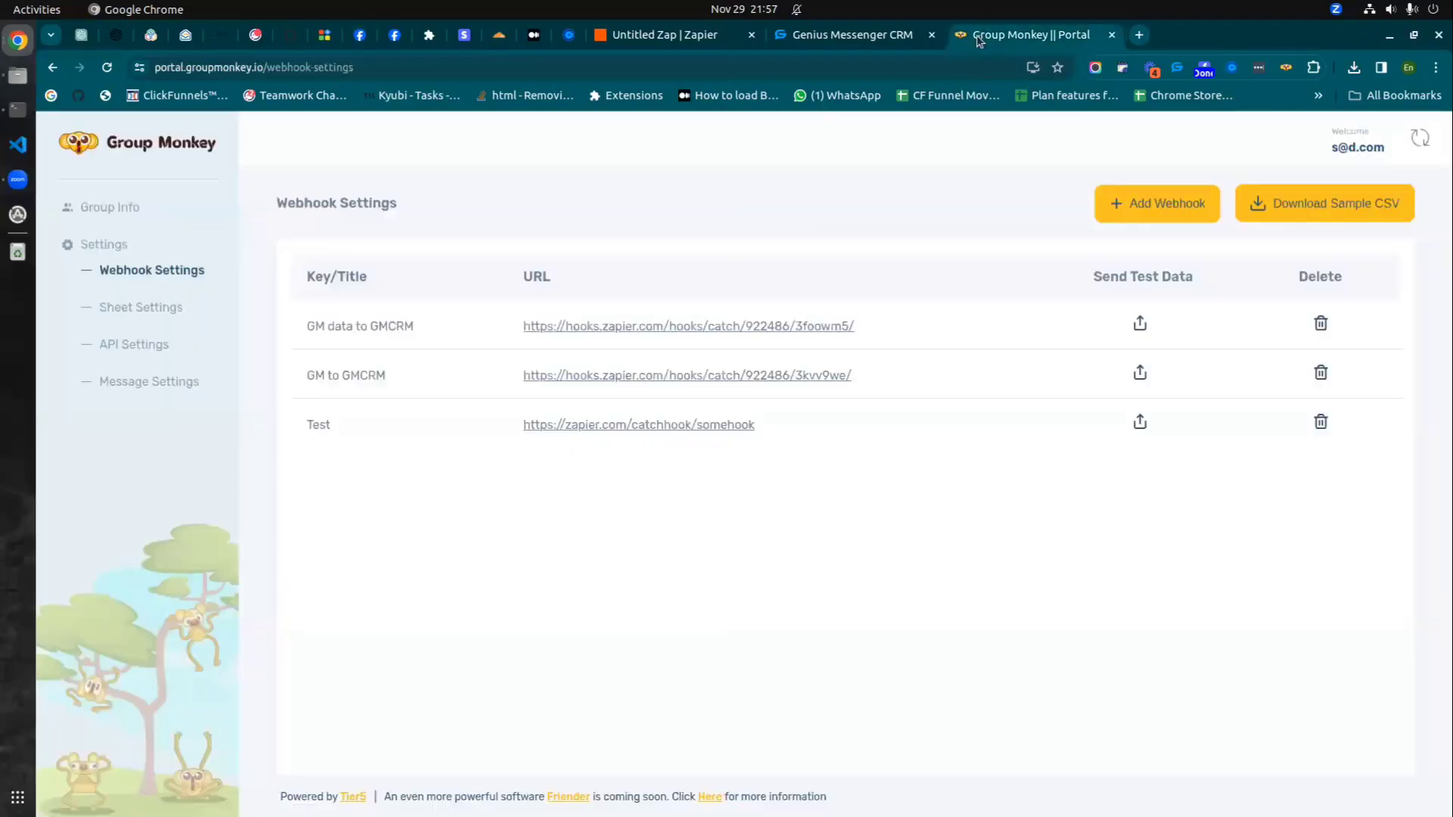
{"action": "left_click", "coordinate": [978, 35]}
- On the CRM's APIs page, check the need to remove decline label
{"action": "left_click", "coordinate": [901, 36]}
{"action": "left_click", "coordinate": [102, 499]}
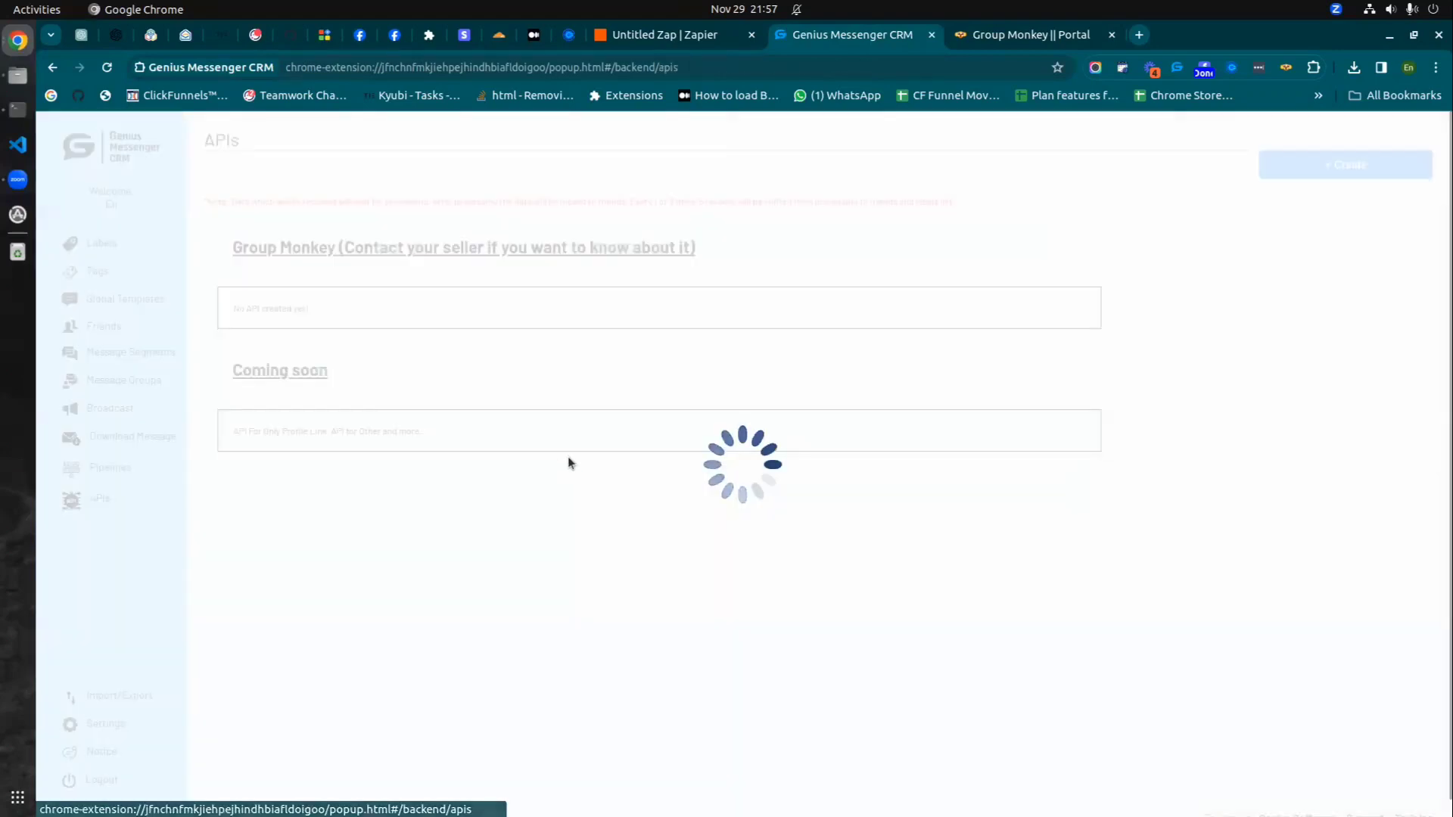
{"action": "left_click_drag", "start_coordinate": [359, 527], "coordinate": [445, 532]}
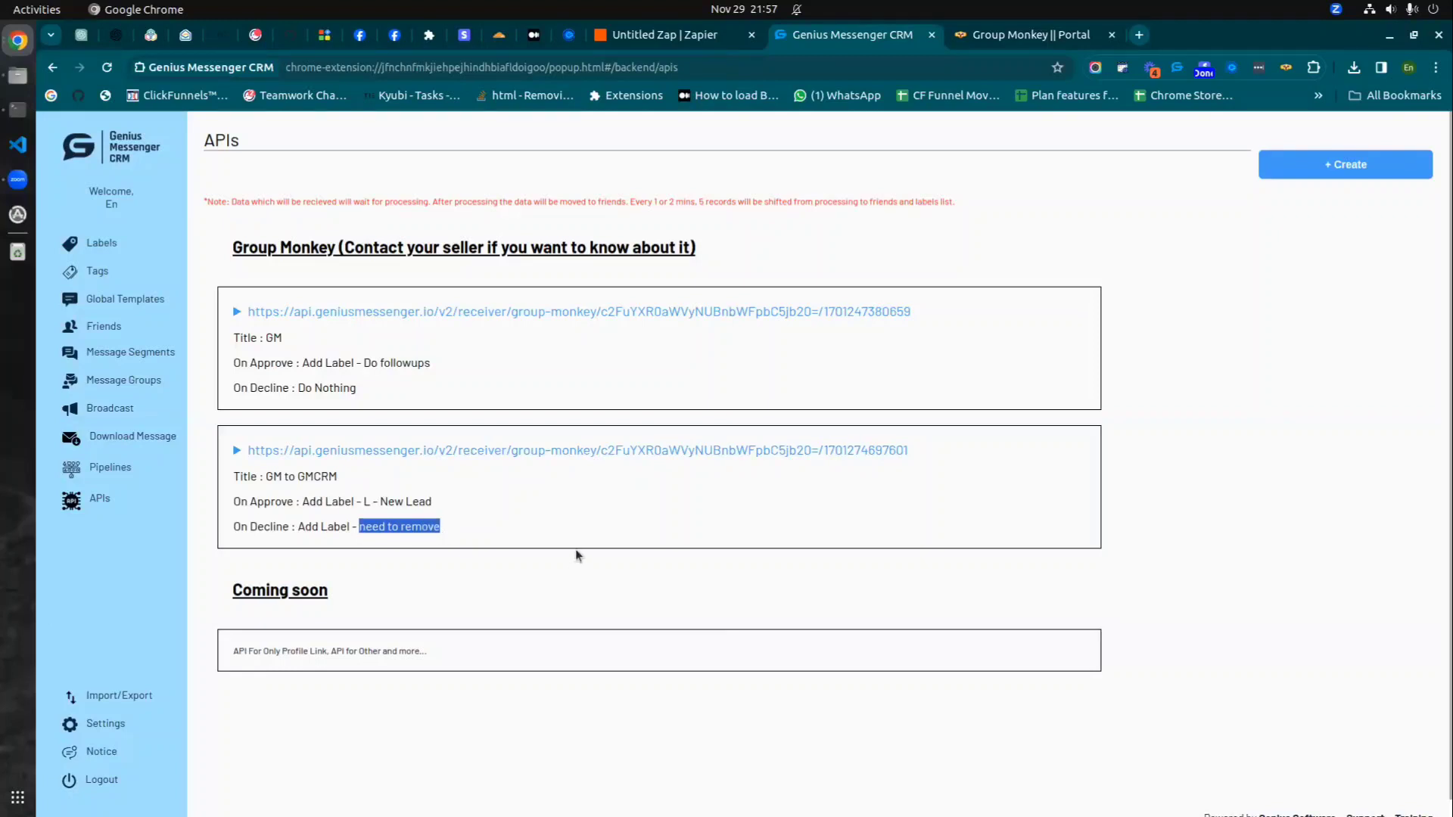
- In Group Monkey Group Info, filter to Deals and Training by SanTaniya members, then return to Facebook
{"action": "left_click", "coordinate": [986, 37]}
{"action": "left_click", "coordinate": [123, 208]}
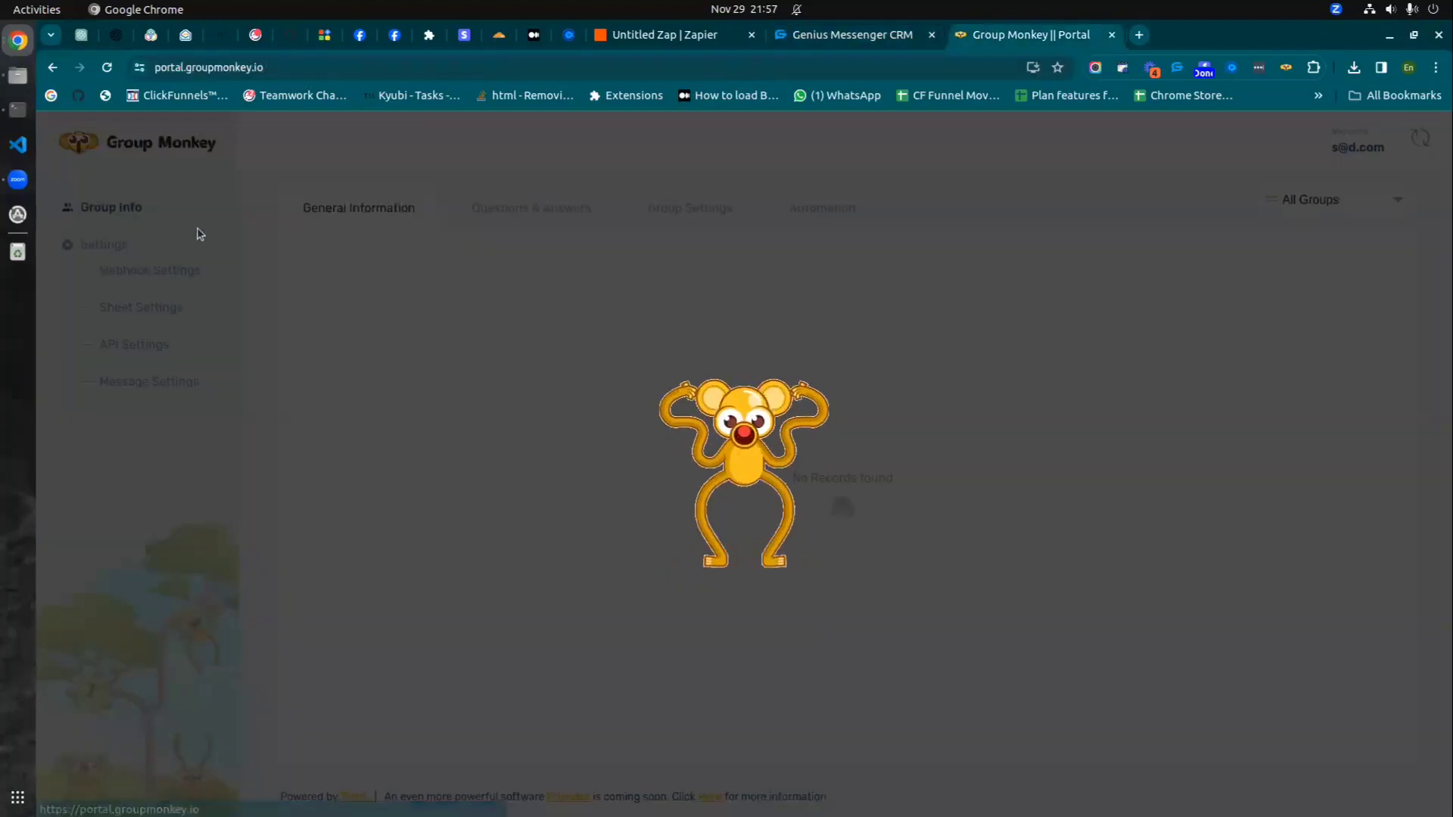
{"action": "left_click", "coordinate": [1358, 203]}
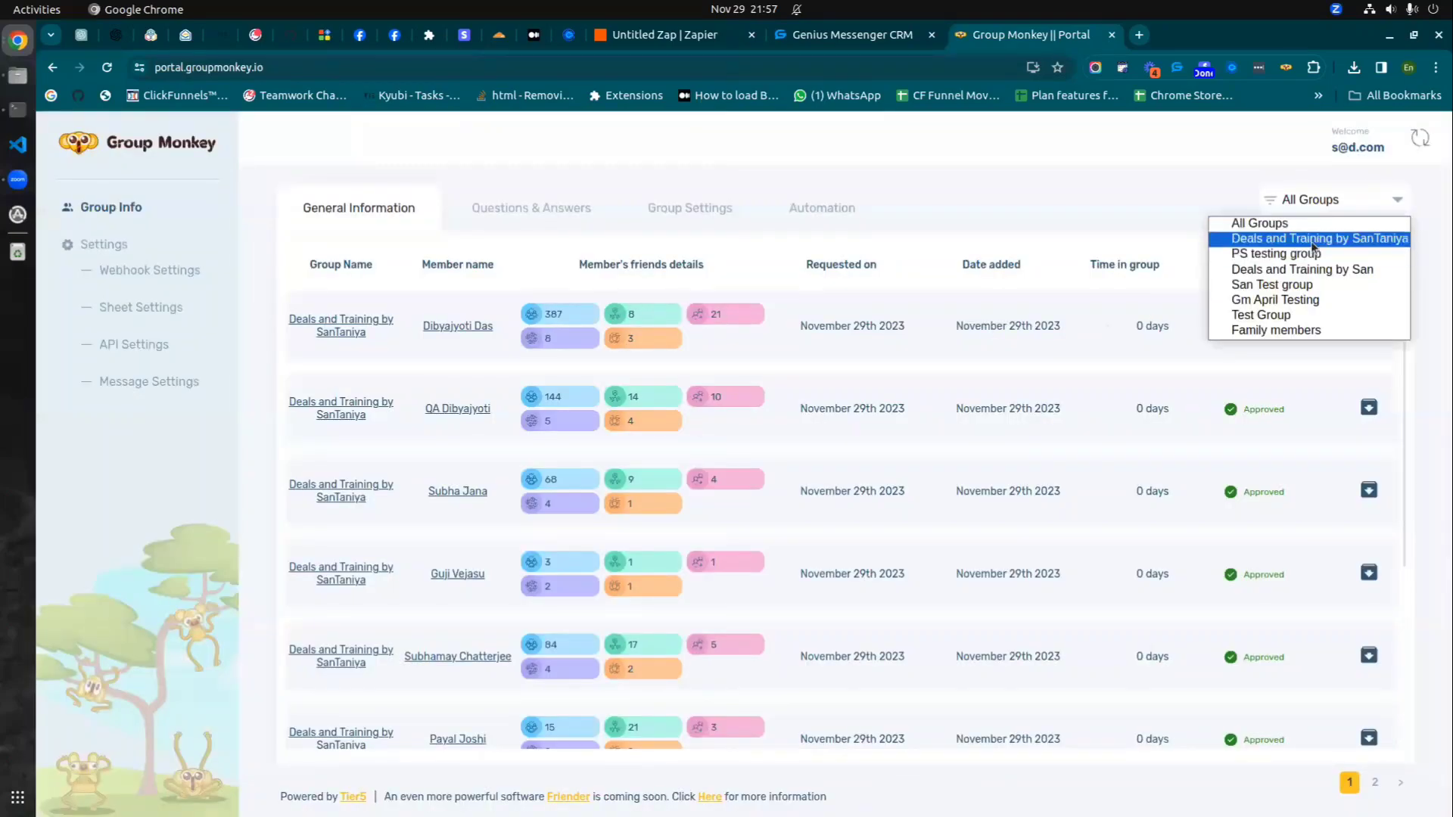
{"action": "left_click", "coordinate": [1315, 244]}
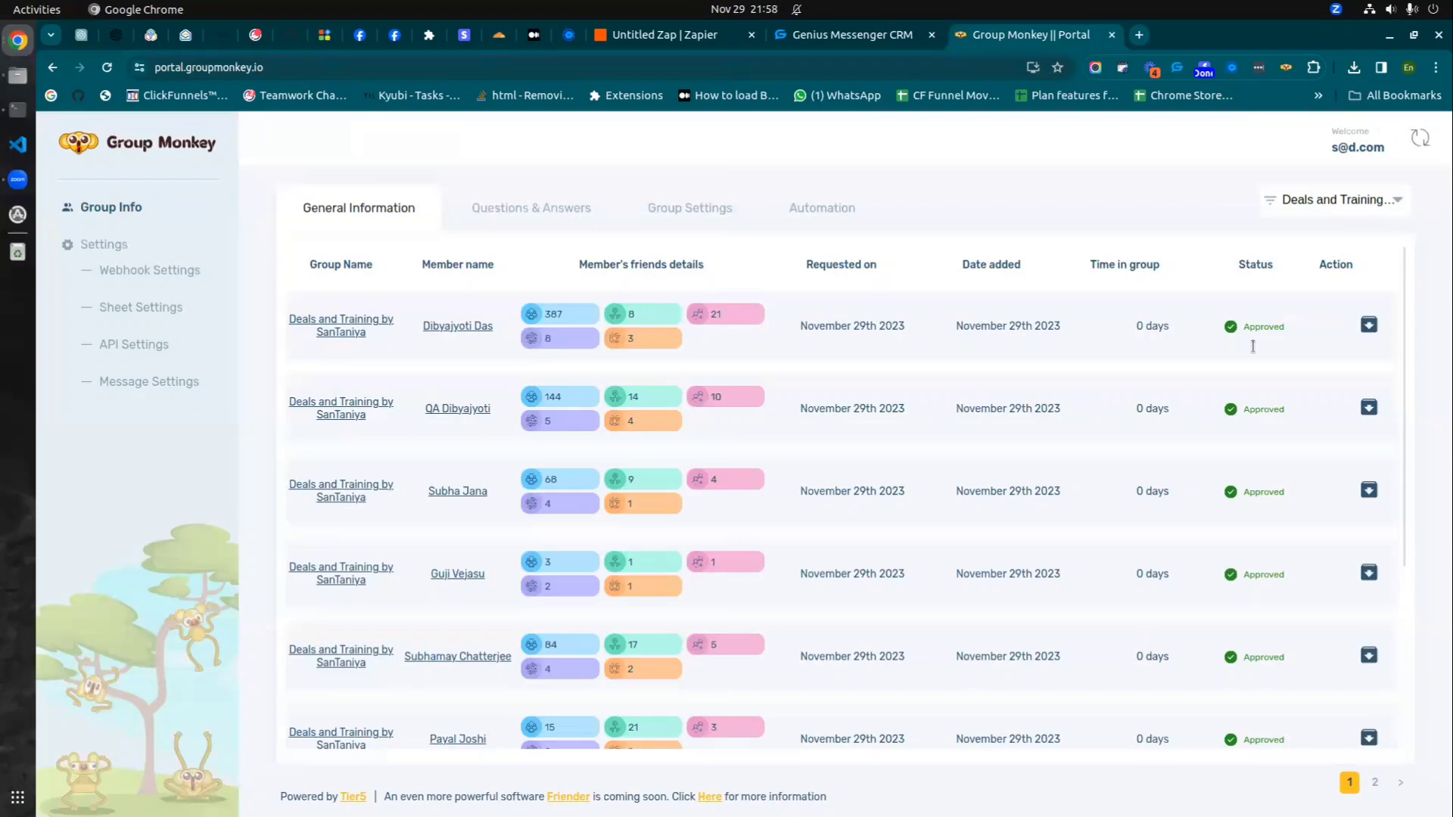
{"action": "left_click", "coordinate": [359, 36]}
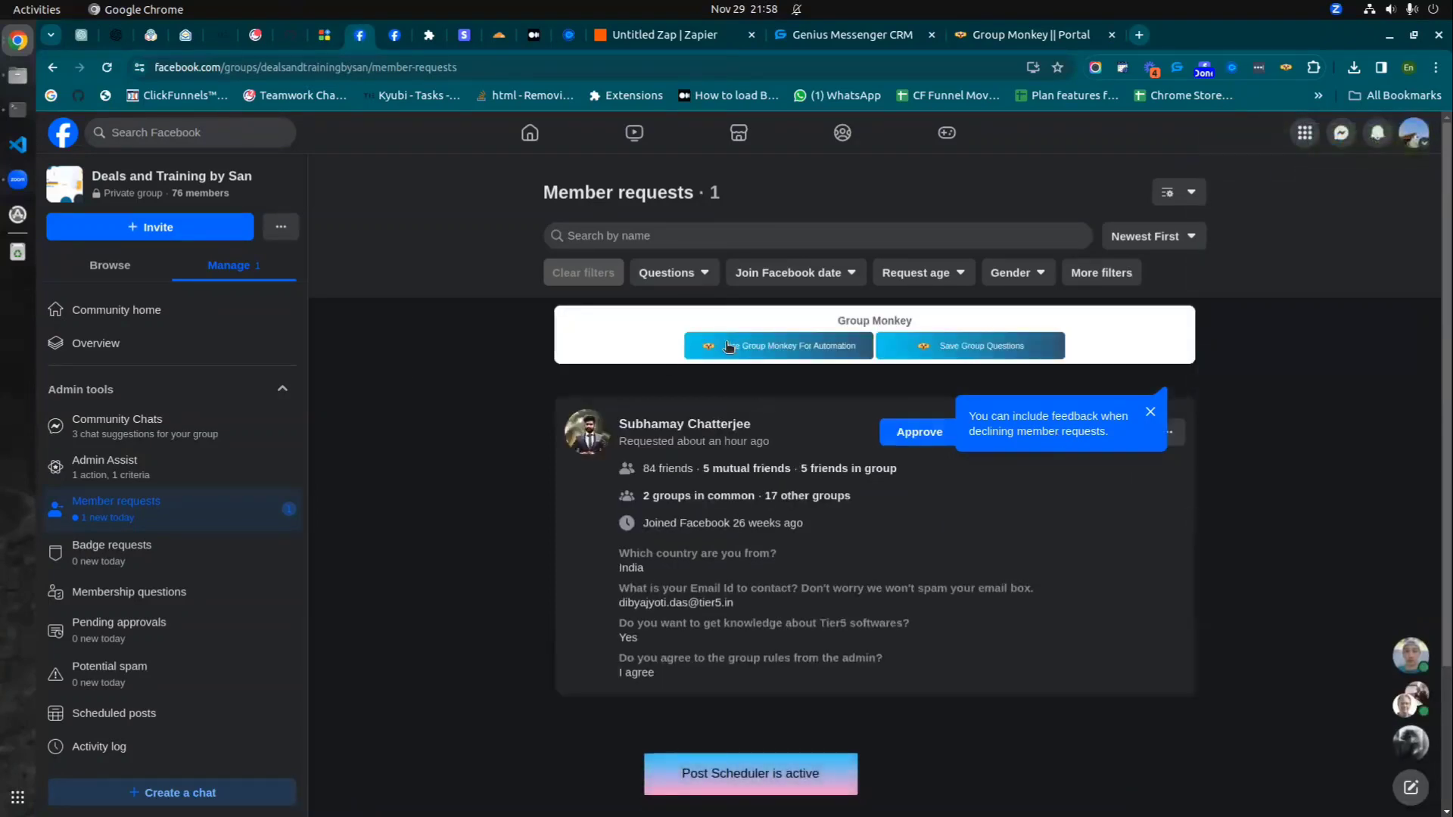
- Enable Group Monkey automation, select the pending request, and choose Decline All
{"action": "left_click", "coordinate": [790, 355]}
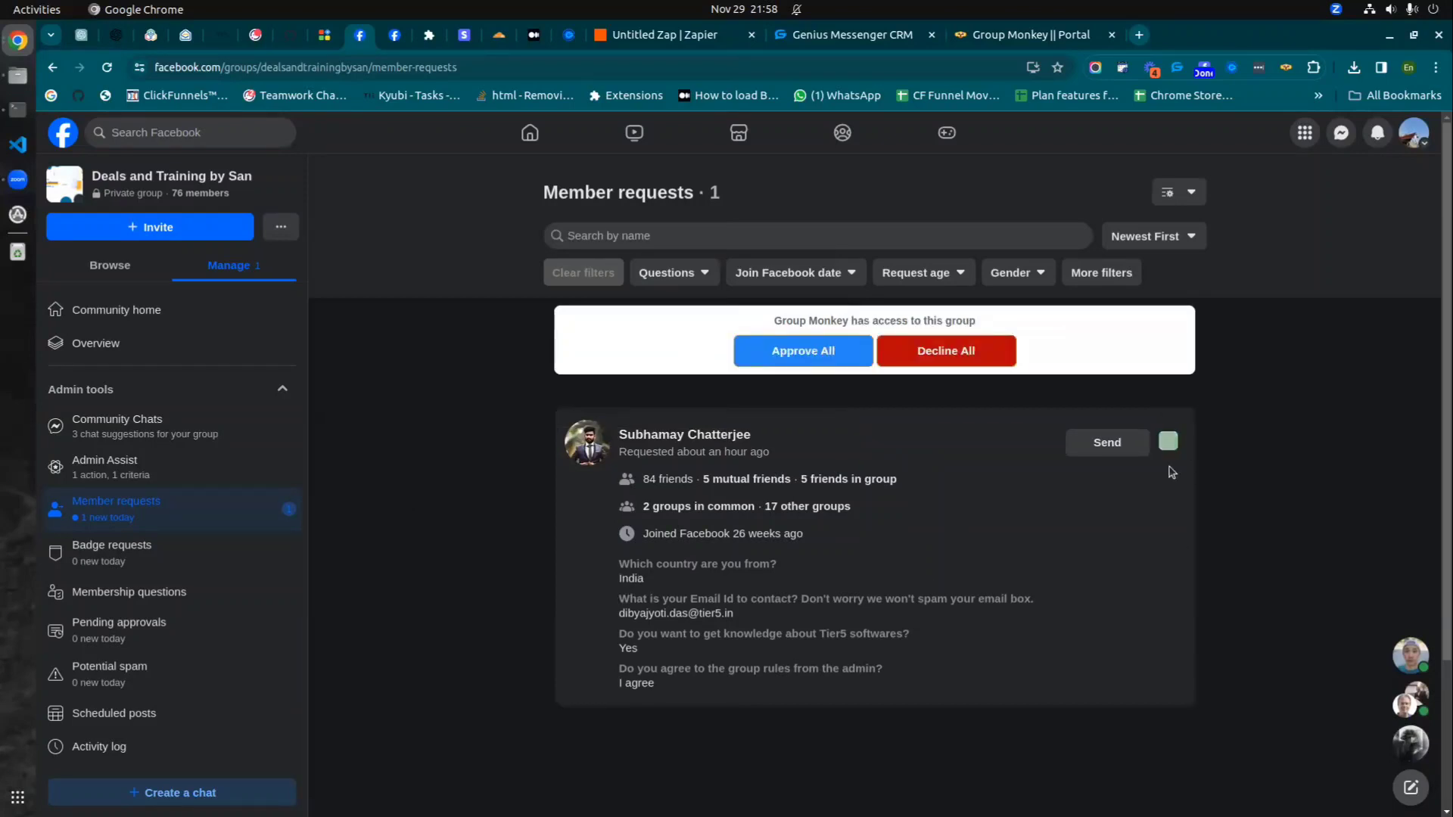
{"action": "left_click", "coordinate": [1168, 441]}
{"action": "left_click", "coordinate": [955, 359]}
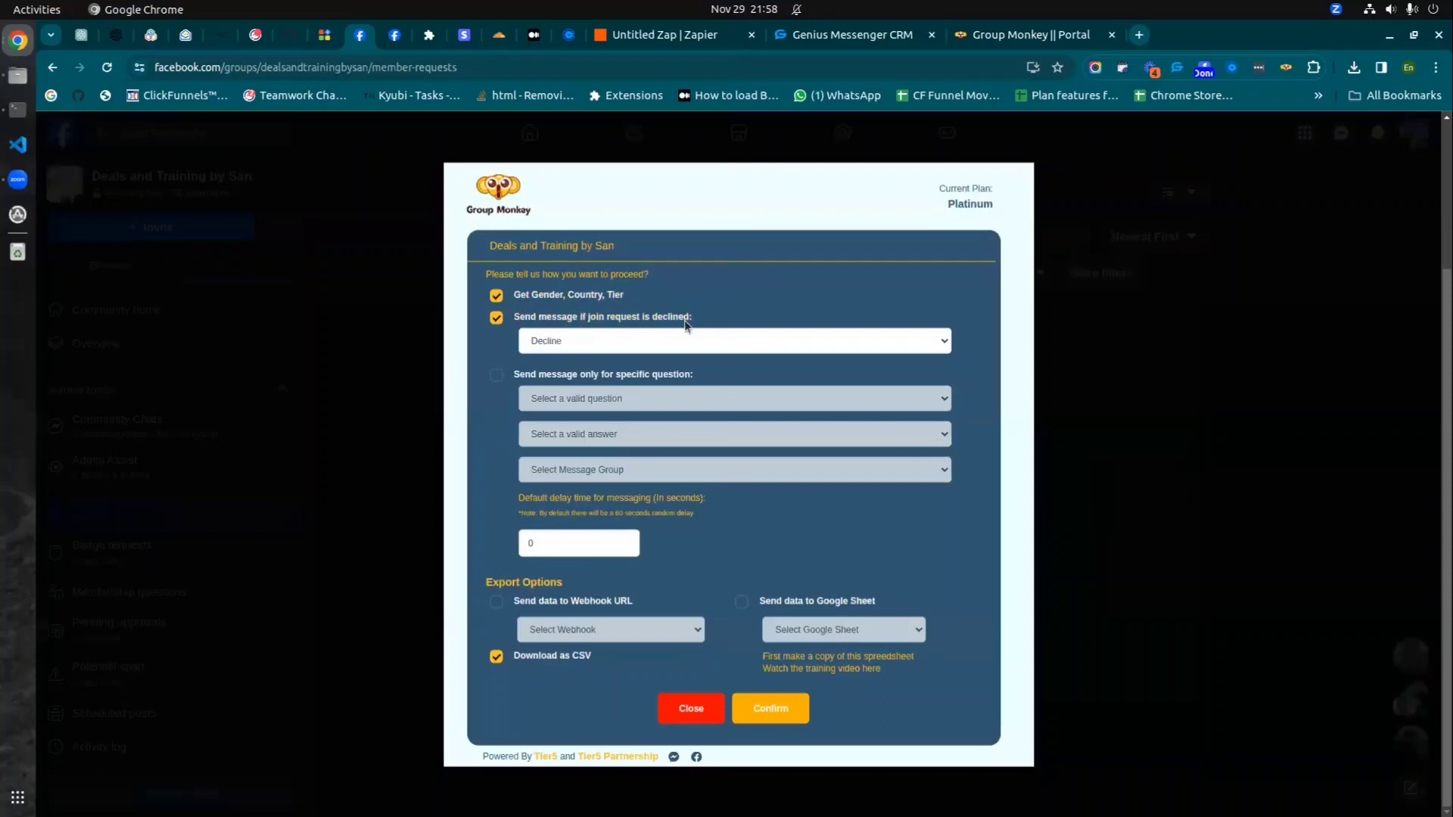
- Decline without messaging, send the data to the GM data to GMCRM webhook, and confirm
{"action": "left_click", "coordinate": [506, 321]}
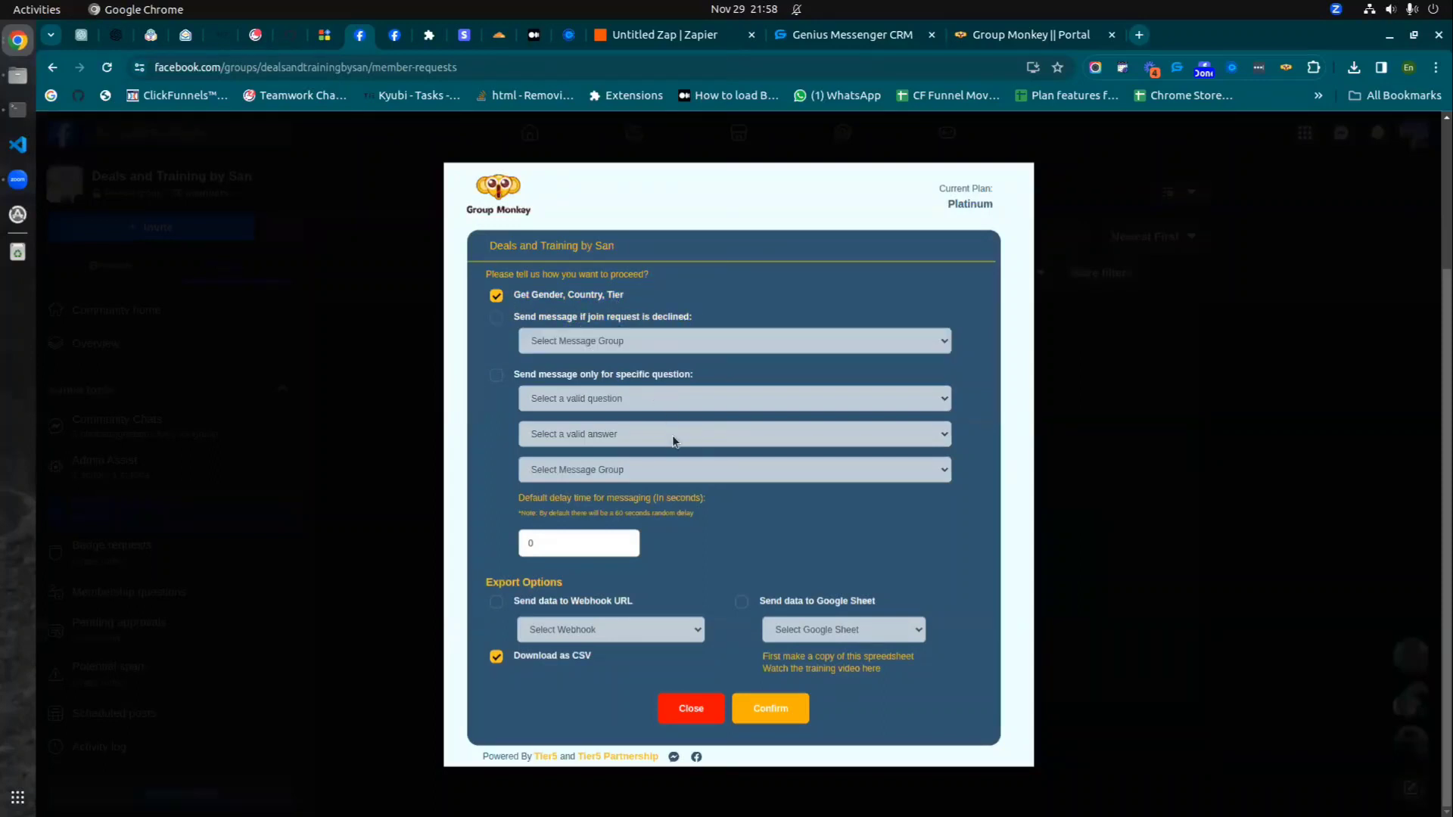
{"action": "left_click", "coordinate": [495, 604]}
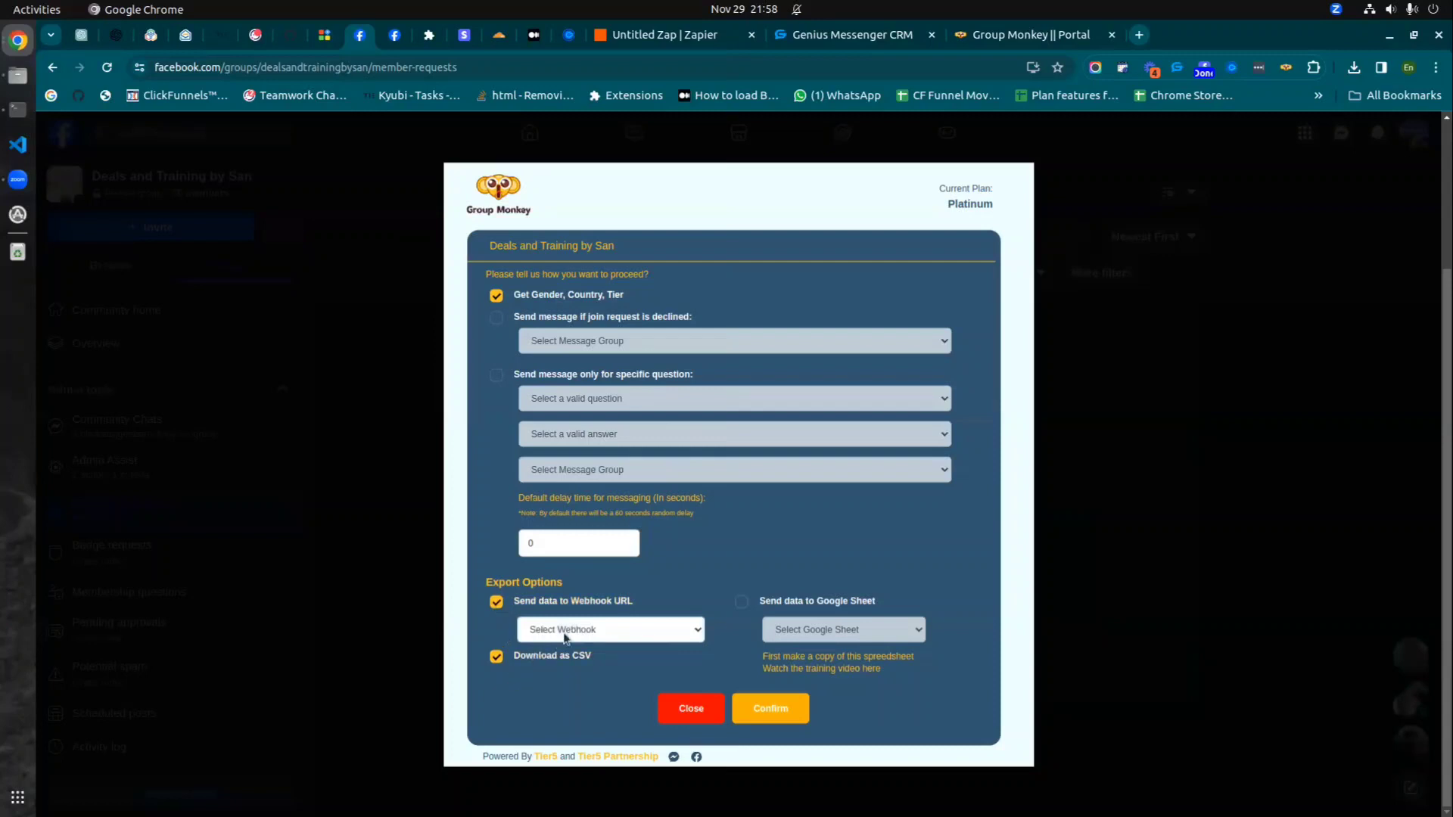
{"action": "left_click", "coordinate": [573, 629]}
{"action": "left_click", "coordinate": [564, 684]}
{"action": "left_click", "coordinate": [786, 711]}
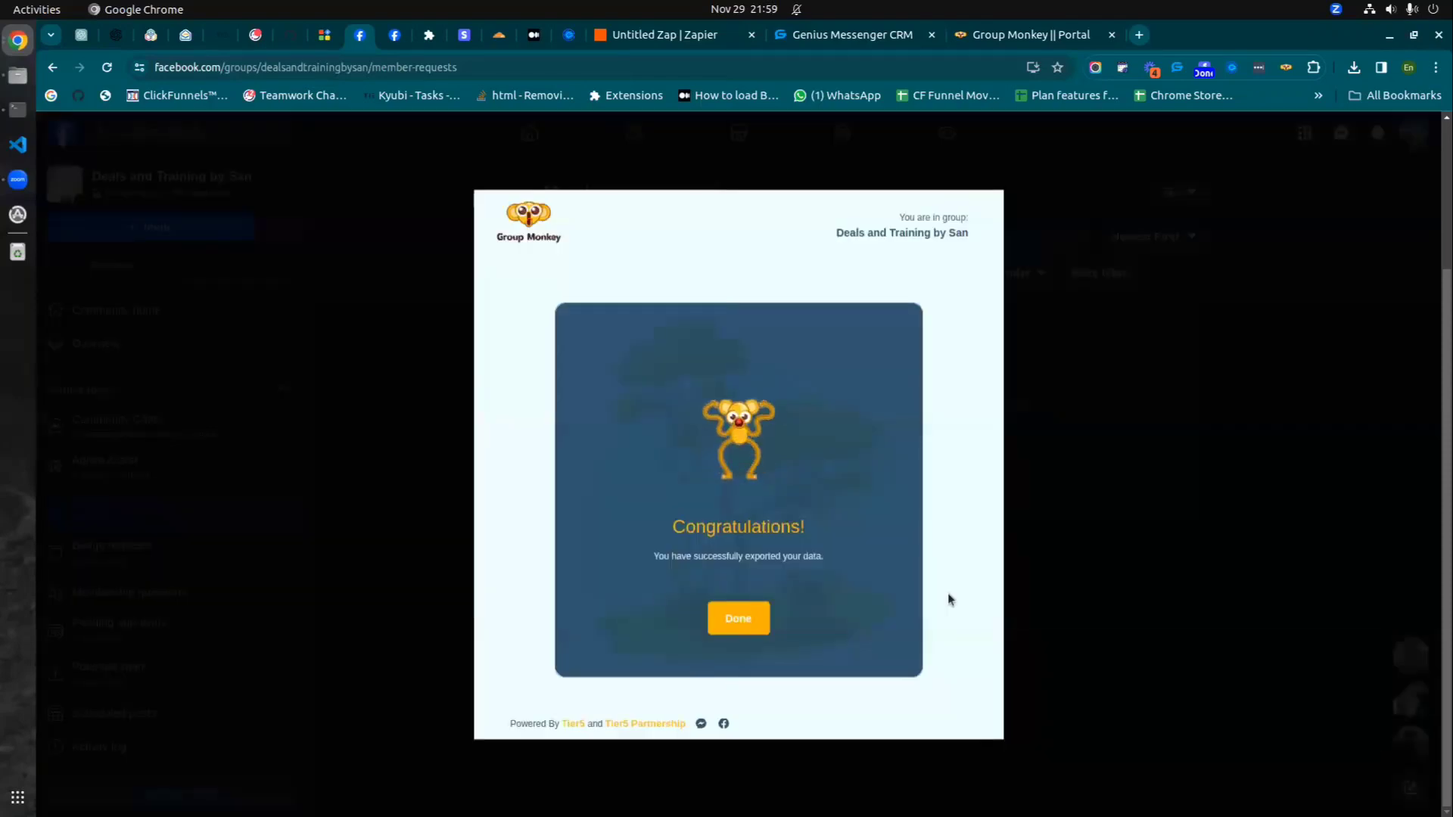
{"action": "left_click", "coordinate": [1017, 38]}
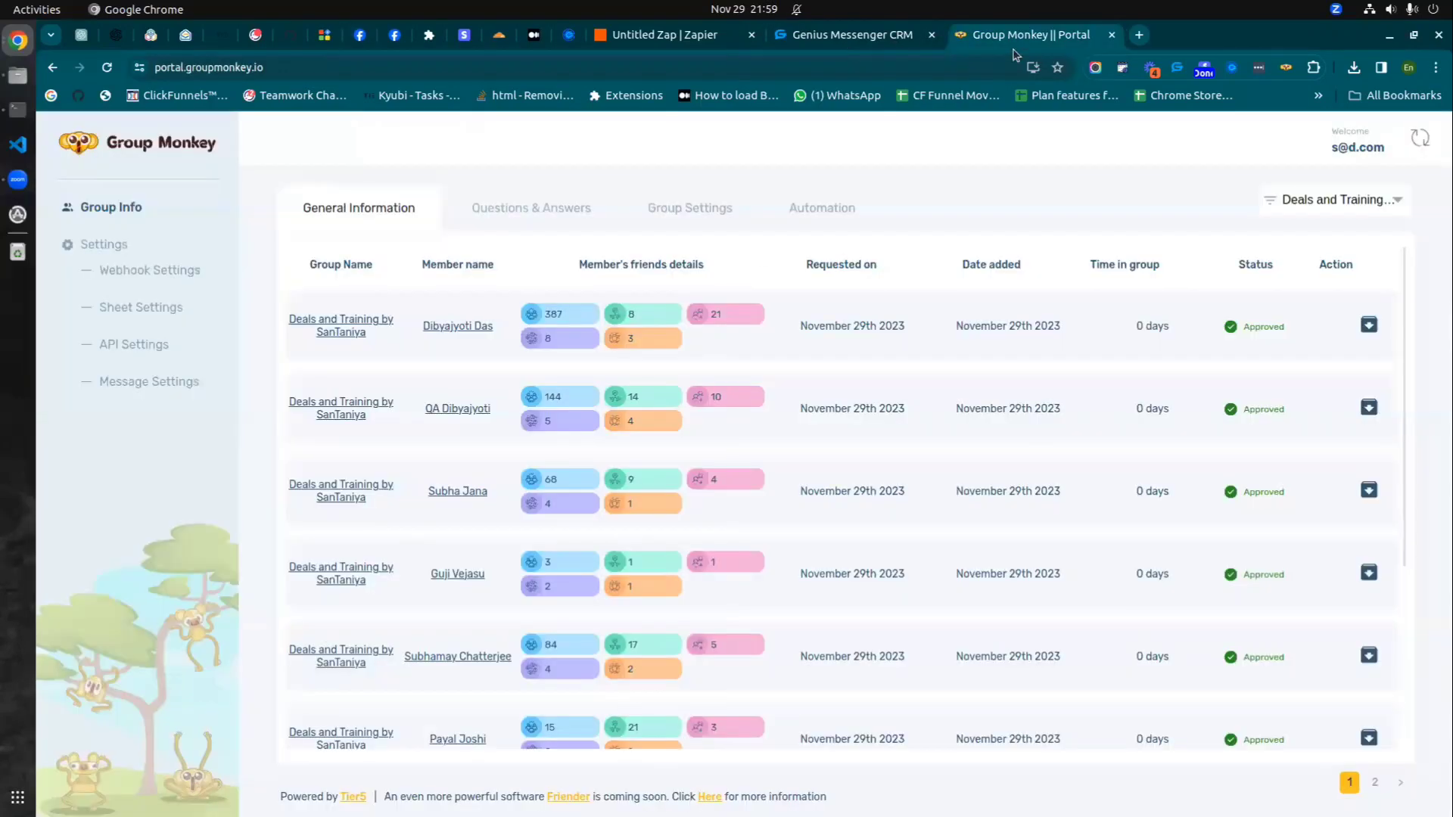
- Refresh Group Monkey's member list to show the member as Declined, then refresh Zapier's Zap runs
{"action": "left_click", "coordinate": [107, 67]}
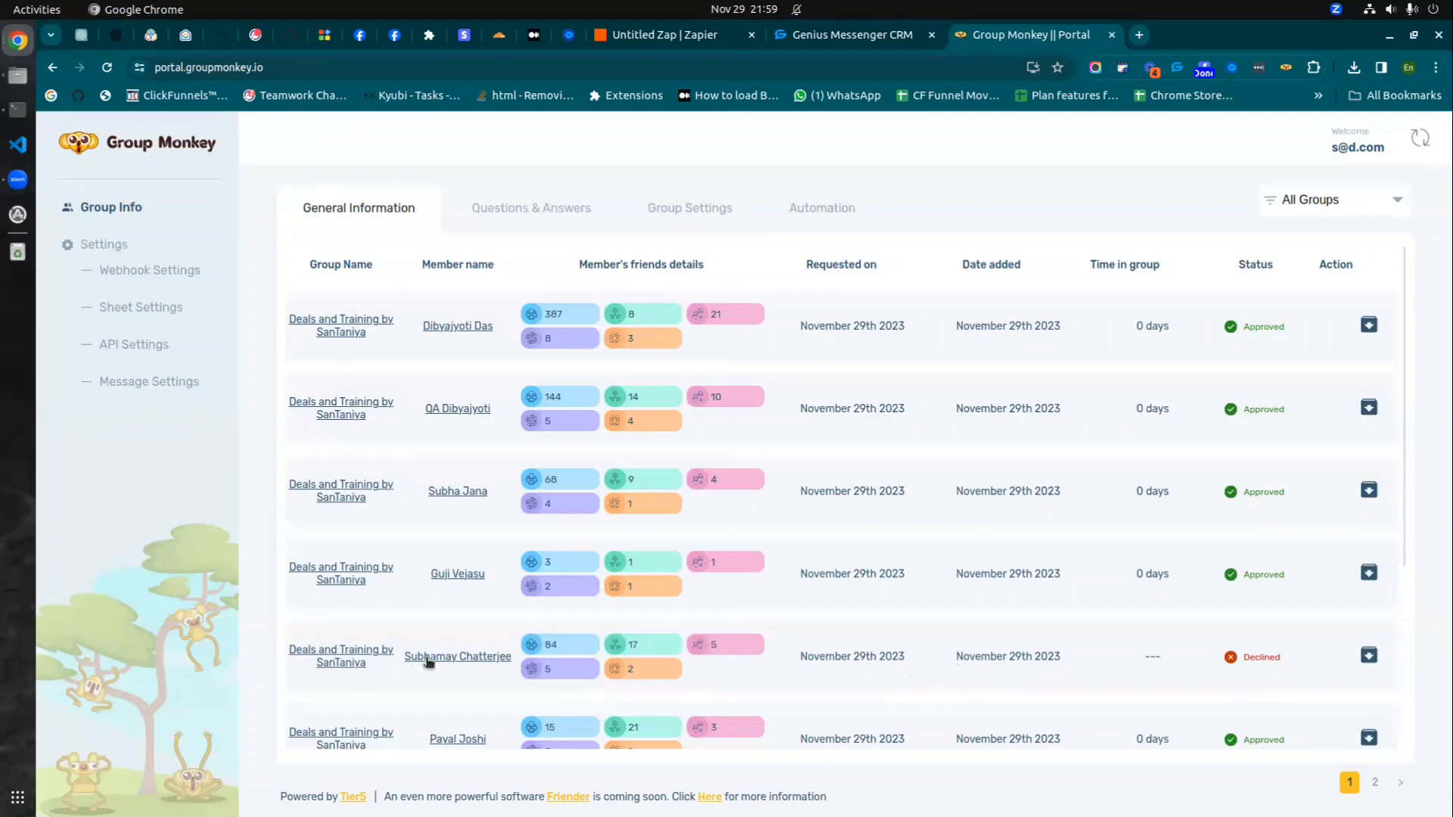
{"action": "left_click", "coordinate": [711, 42]}
{"action": "left_click", "coordinate": [302, 525]}
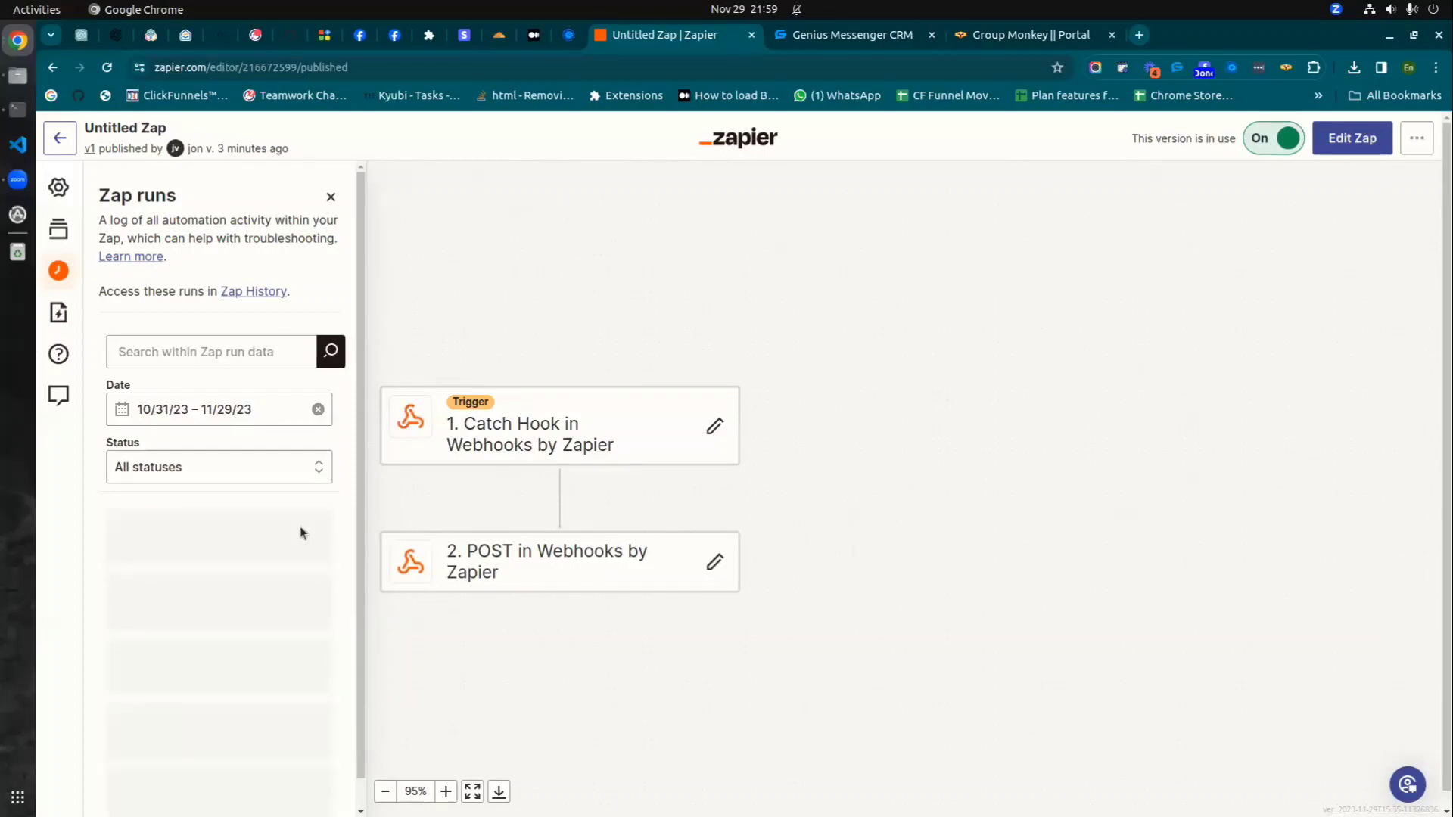
- Inspect the successful run's trigger data and the POST response 'Friend information will be added soon!'
{"action": "left_click", "coordinate": [198, 589]}
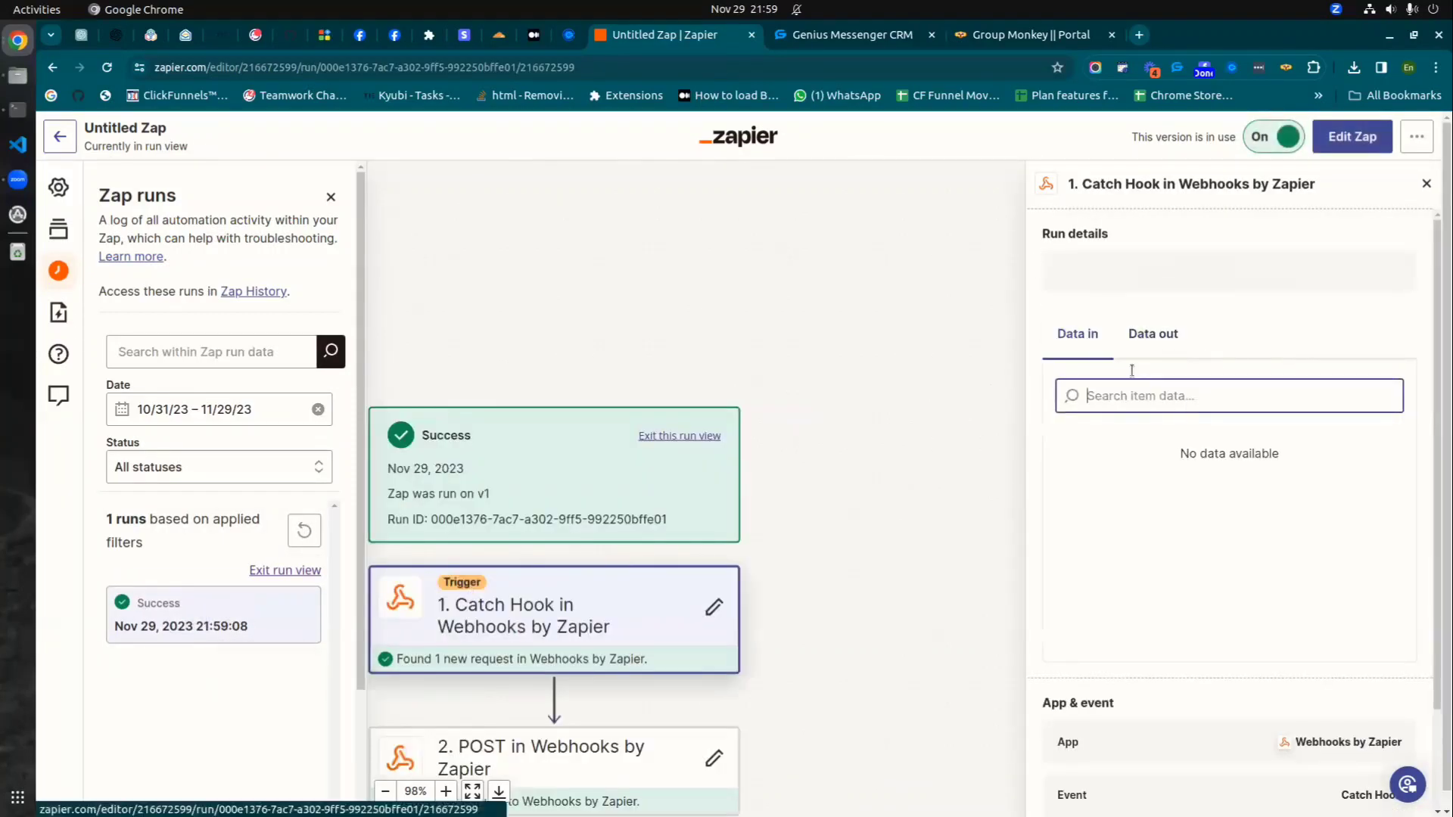
{"action": "left_click", "coordinate": [1150, 339]}
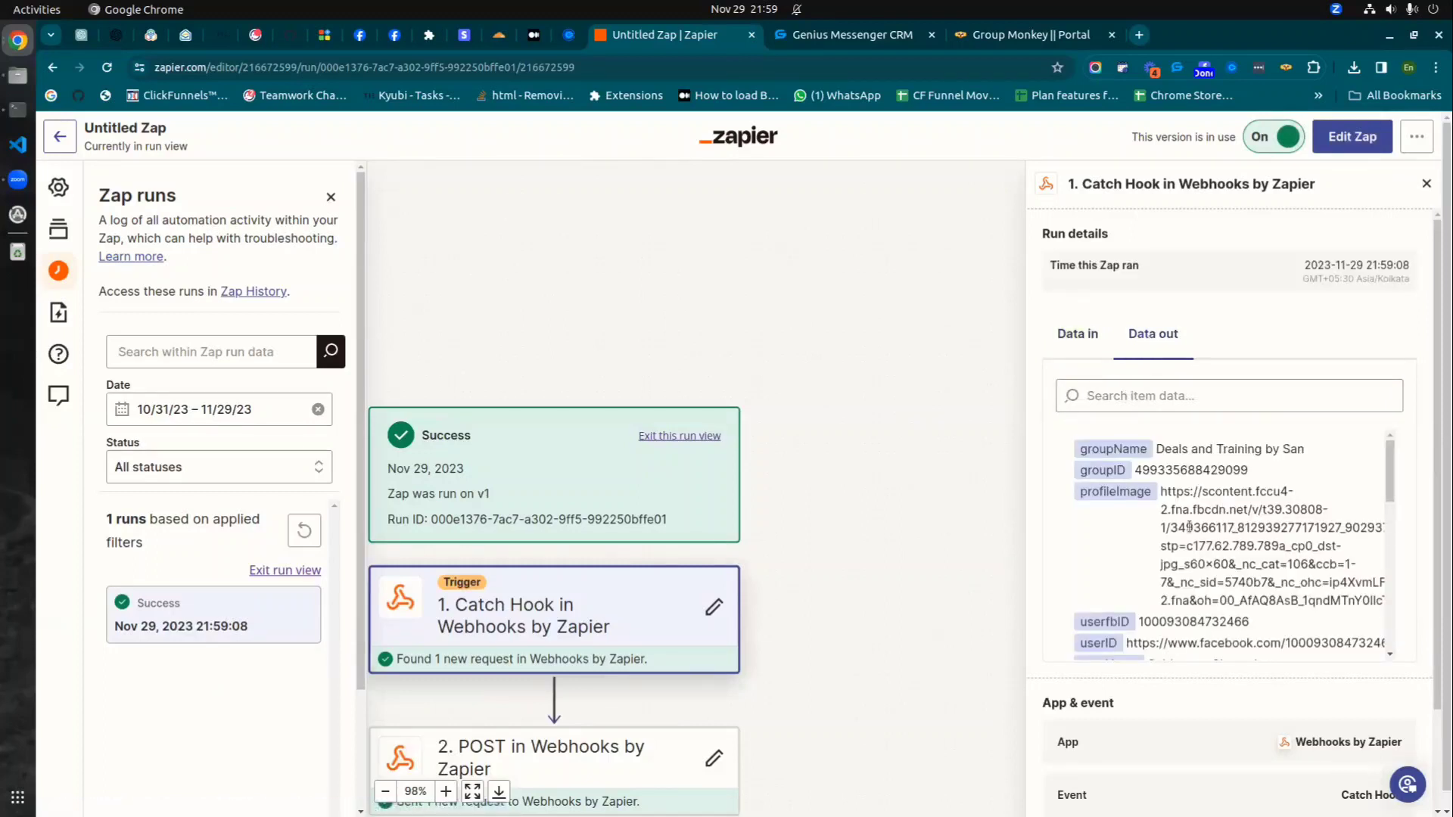
{"action": "scroll", "coordinate": [1209, 527], "scroll_direction": "down", "scroll_amount": 2}
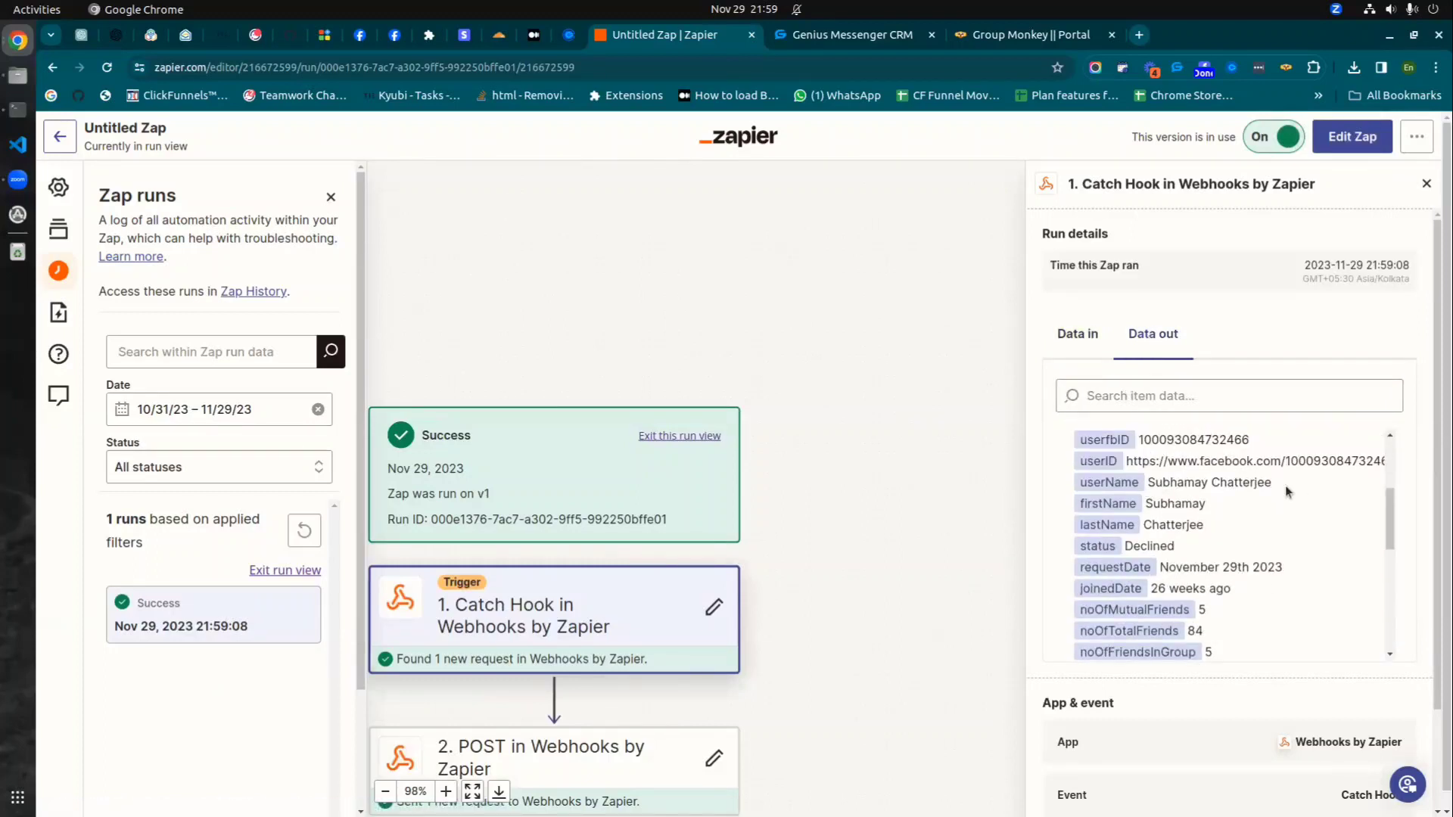
{"action": "scroll", "coordinate": [668, 613], "scroll_direction": "down", "scroll_amount": 1}
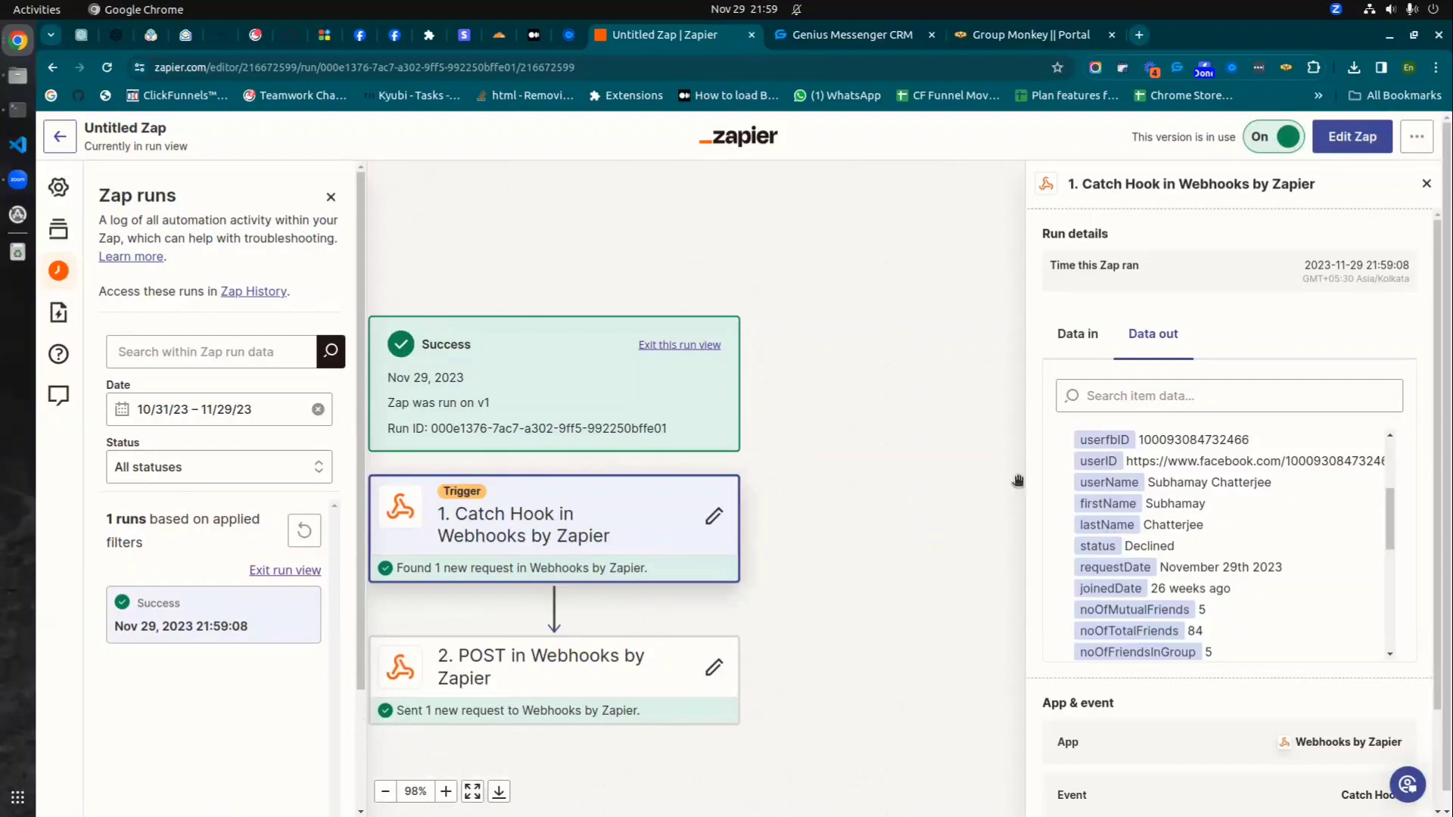
{"action": "left_click", "coordinate": [556, 673]}
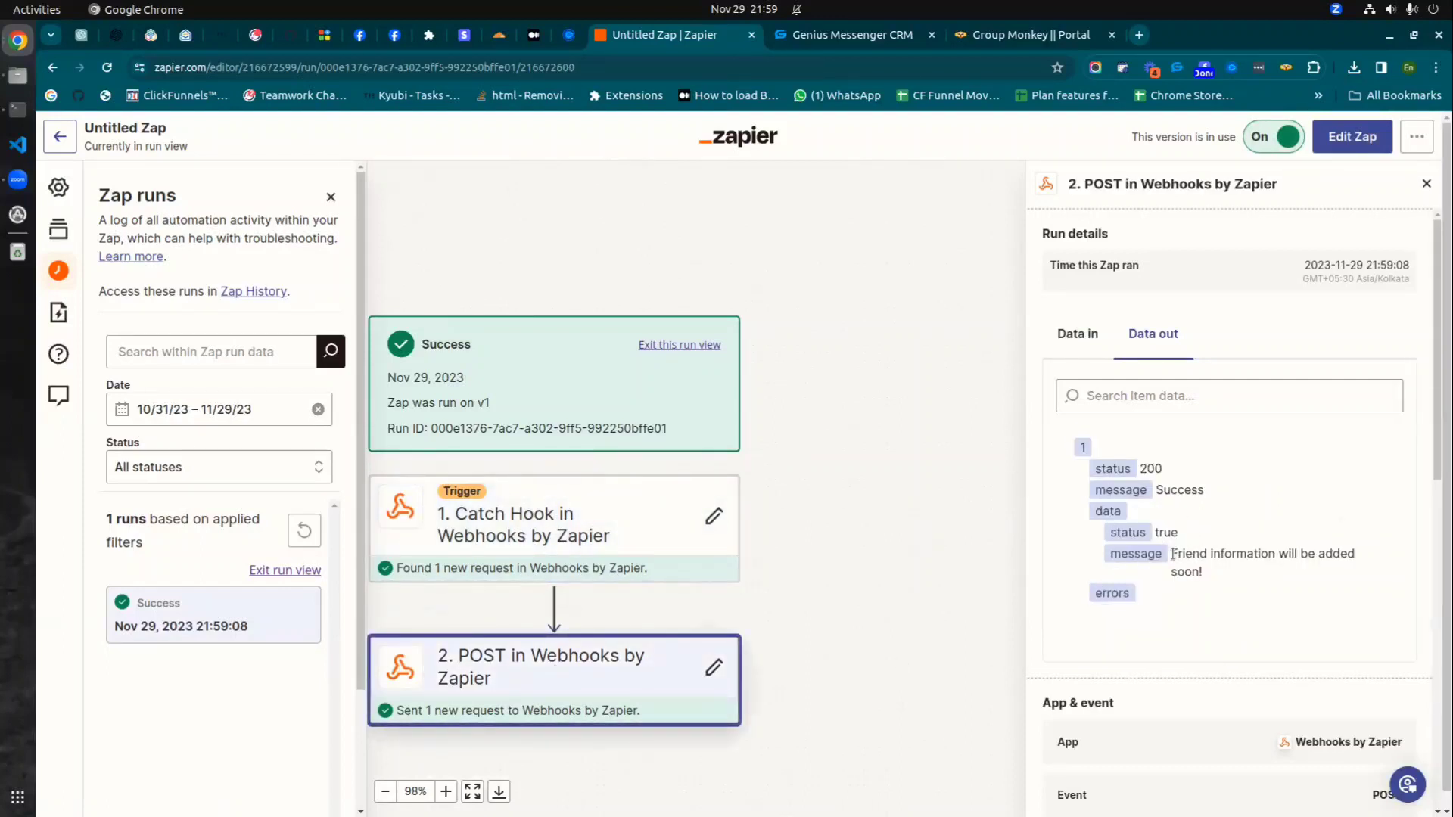
{"action": "left_click_drag", "start_coordinate": [1173, 555], "coordinate": [1205, 575]}
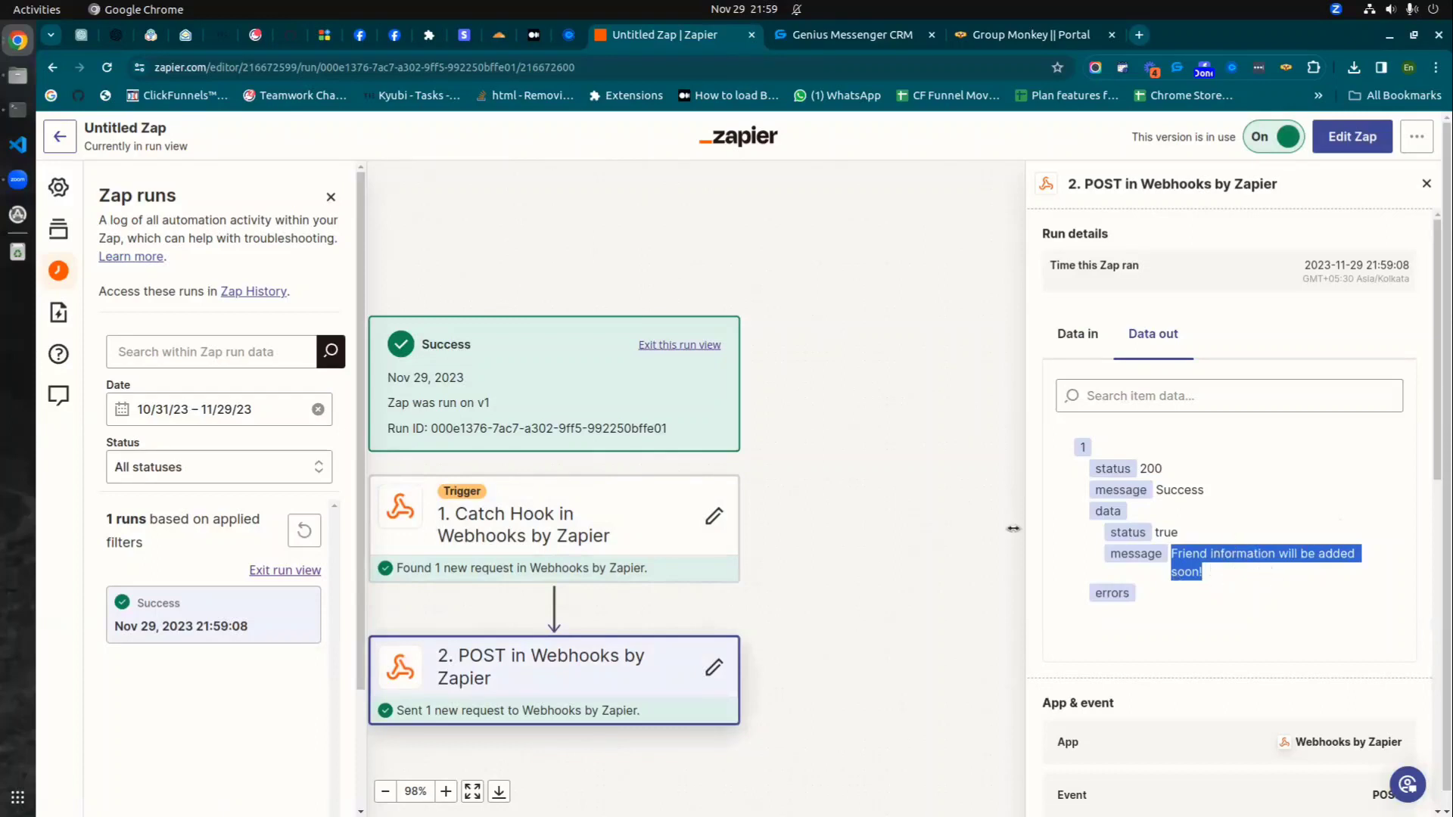
- Rename the zap to 'Gm data to gmcrm'
{"action": "left_click", "coordinate": [124, 126]}
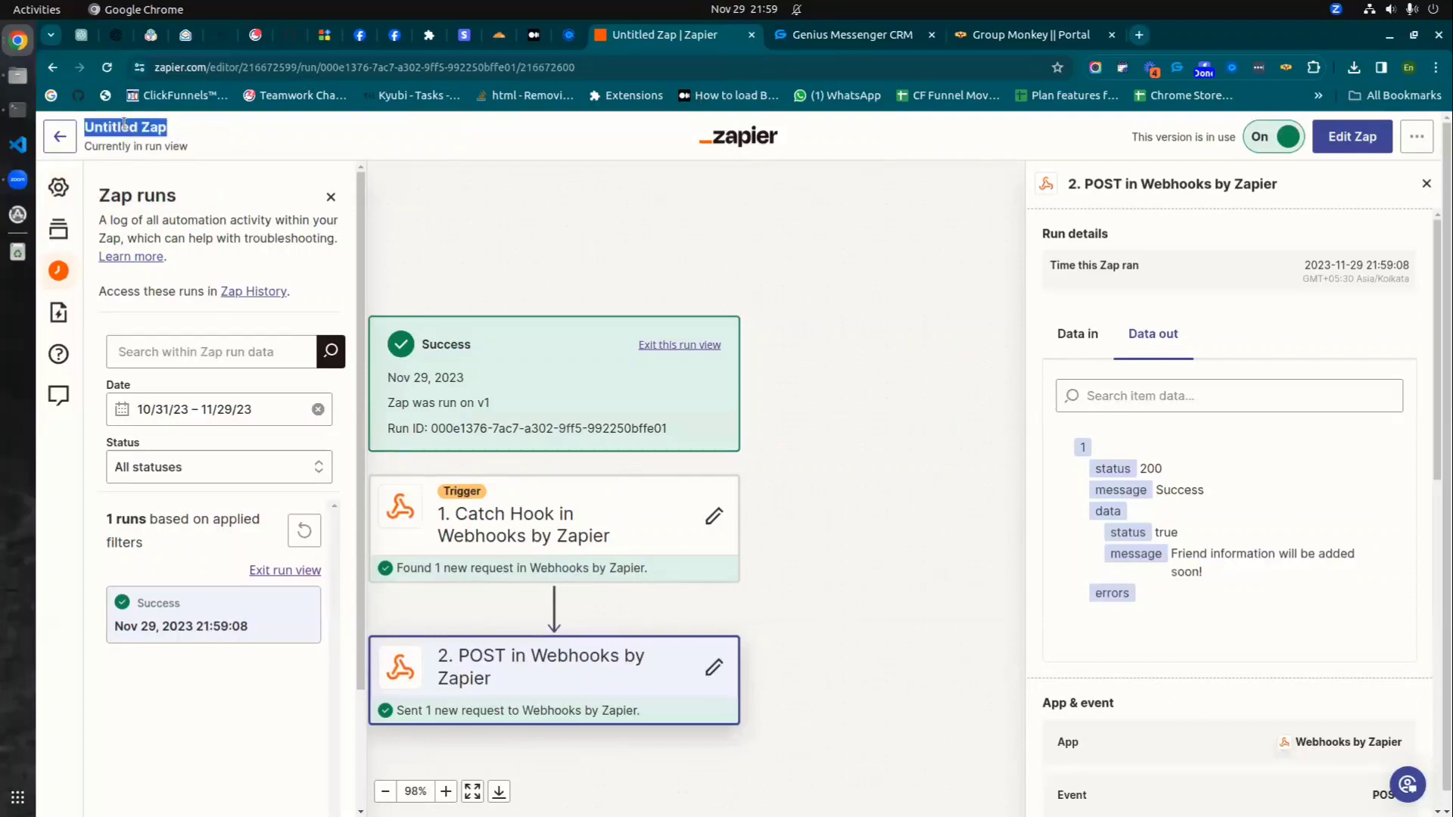
{"action": "type", "text": "Gm data to"}
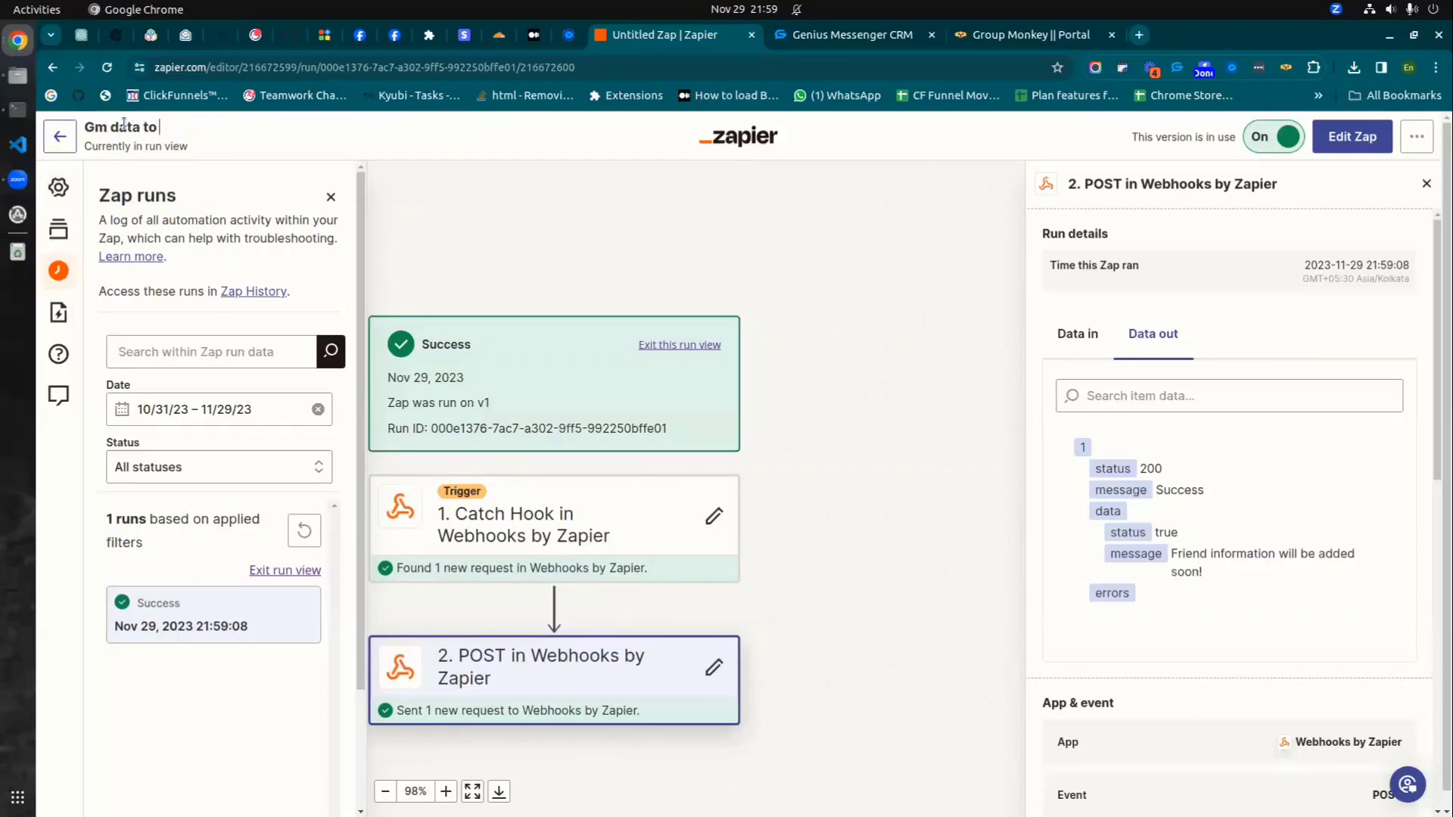
{"action": "type", "text": " gmcrm"}
{"action": "left_click", "coordinate": [482, 133]}
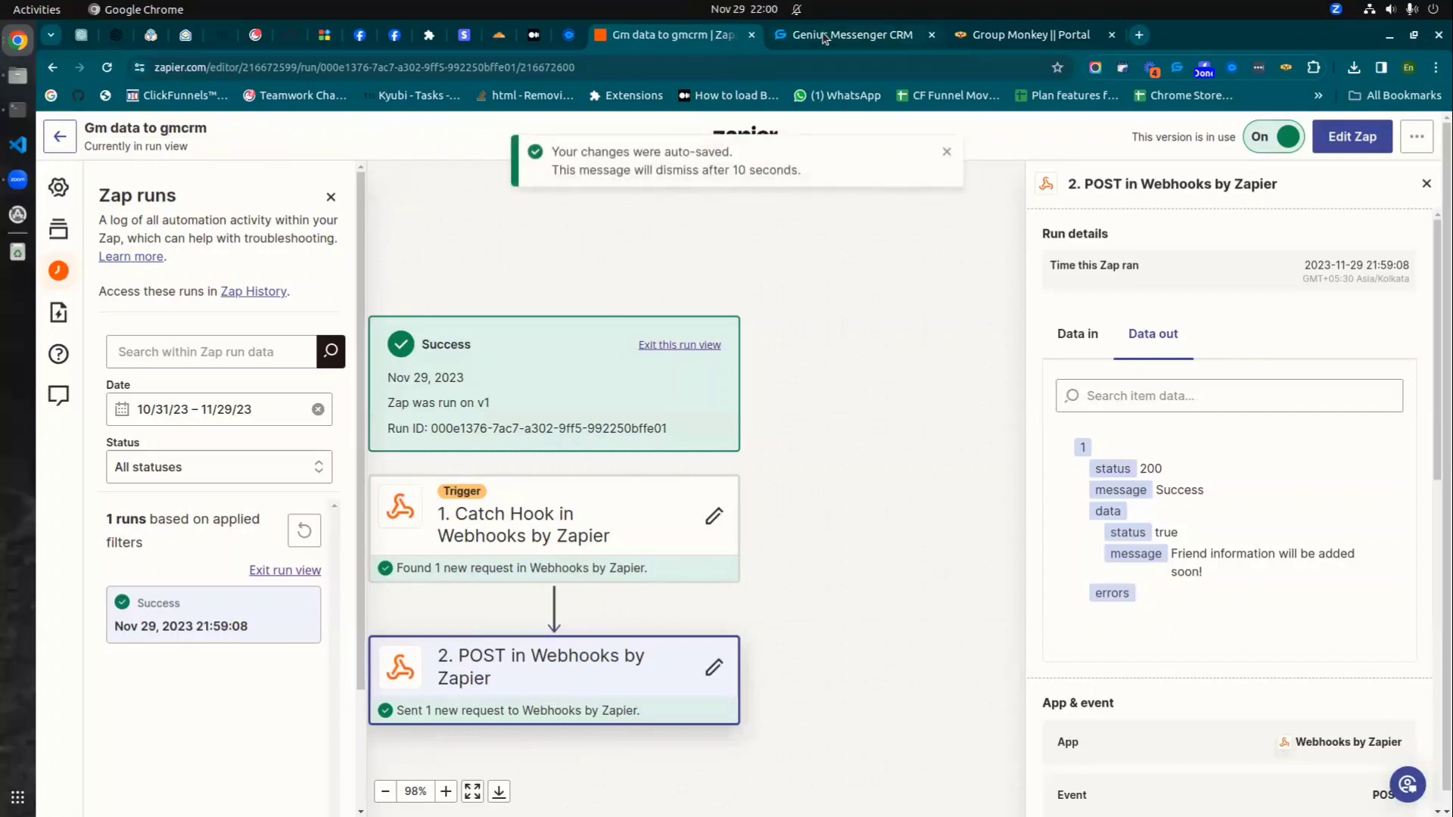
{"action": "left_click", "coordinate": [825, 37]}
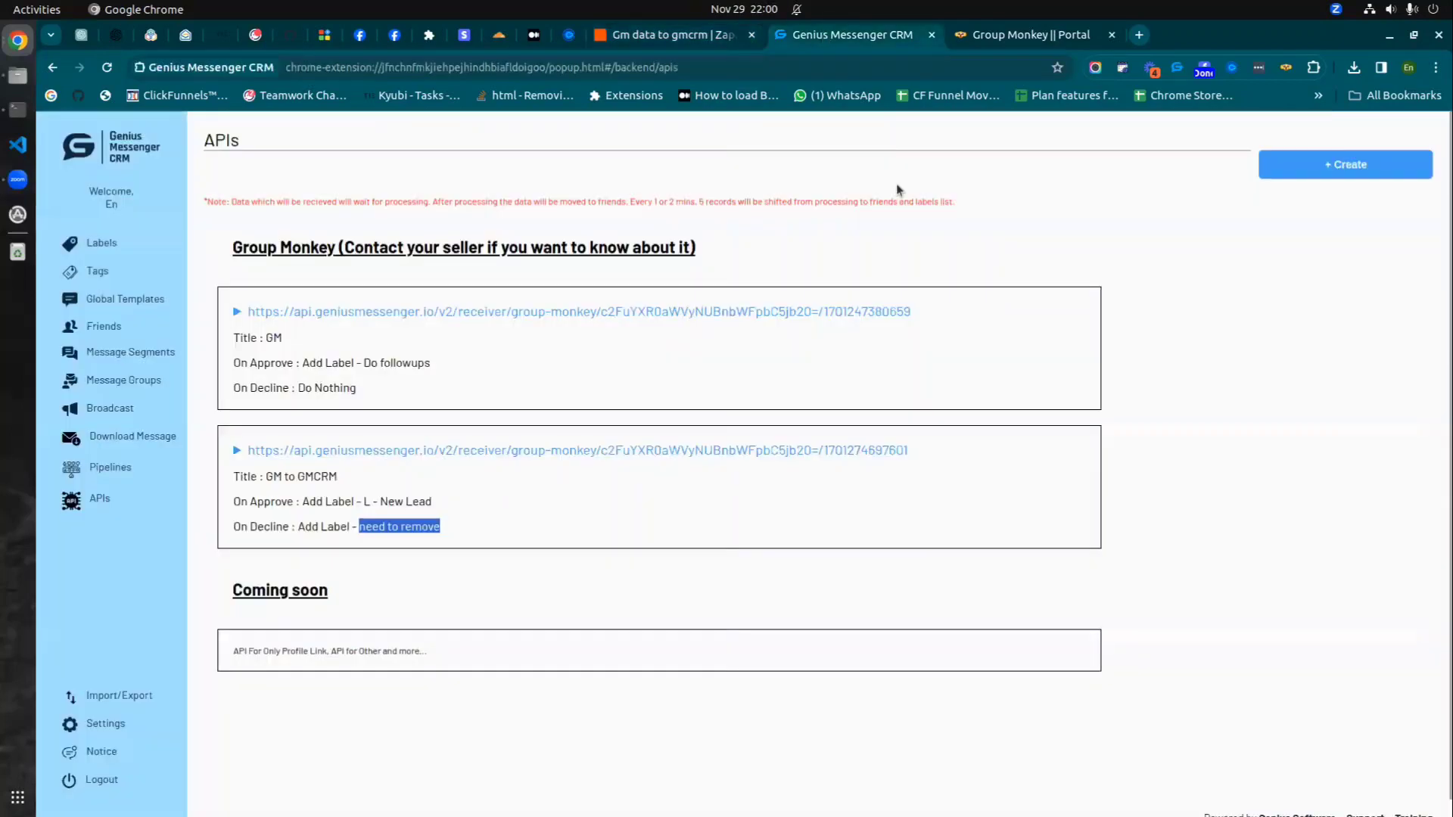
- Search the CRM friends for the declined member, confirm the need to remove label, then open Labels
{"action": "left_click", "coordinate": [118, 330]}
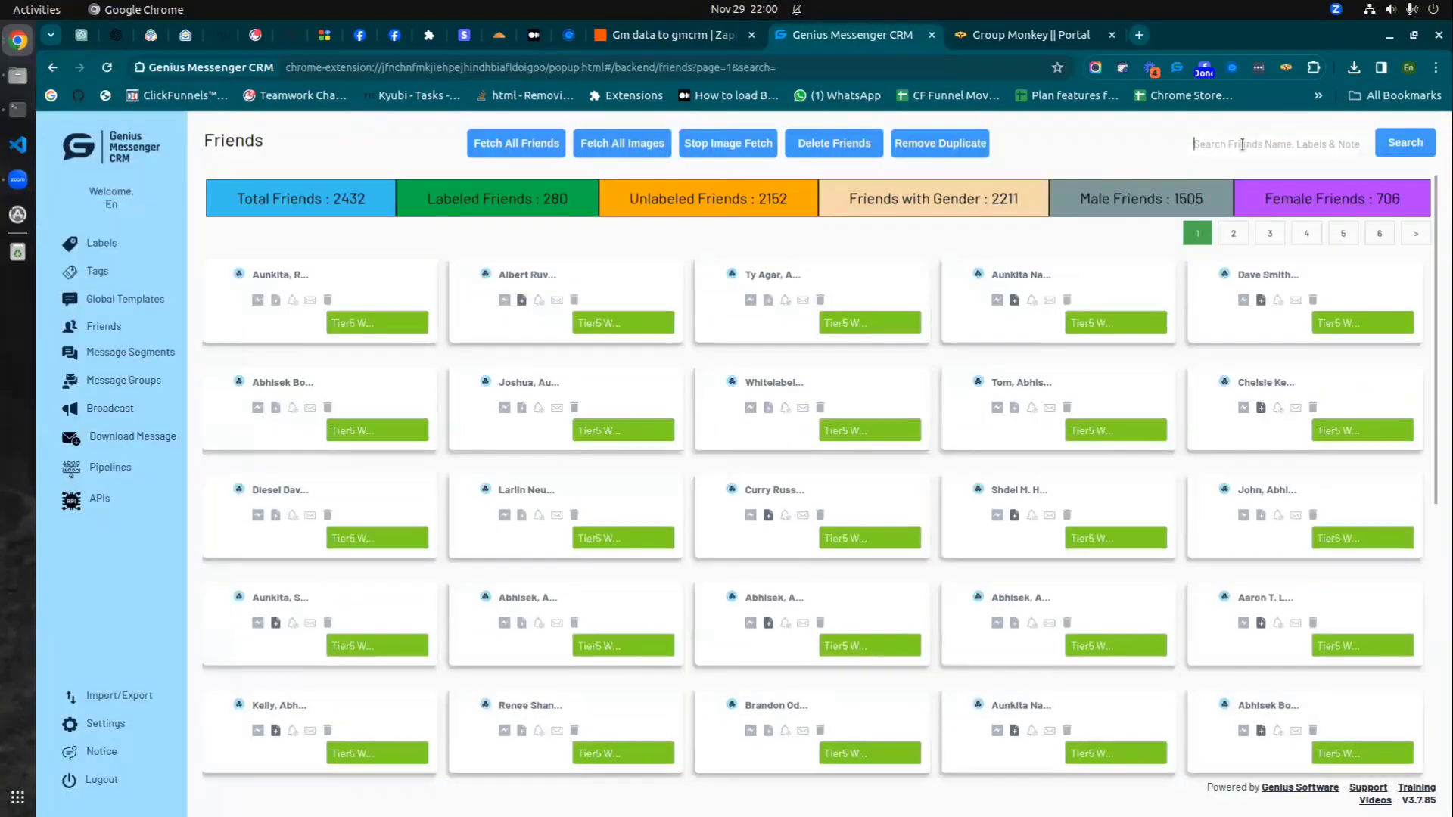
{"action": "left_click", "coordinate": [1241, 141]}
{"action": "key", "text": "Return"}
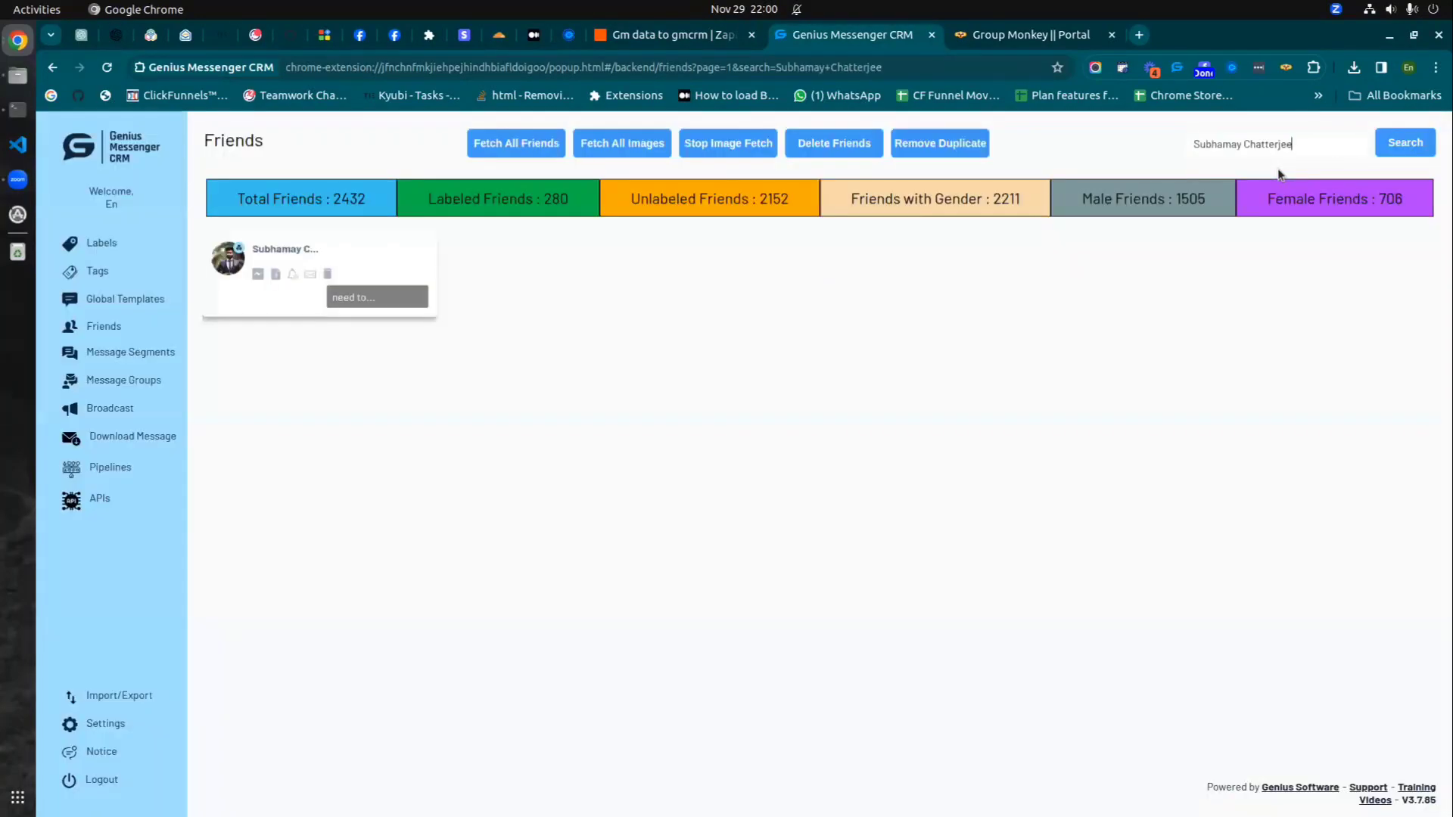
{"action": "left_click", "coordinate": [367, 298]}
{"action": "scroll", "coordinate": [364, 359], "scroll_direction": "down", "scroll_amount": 5}
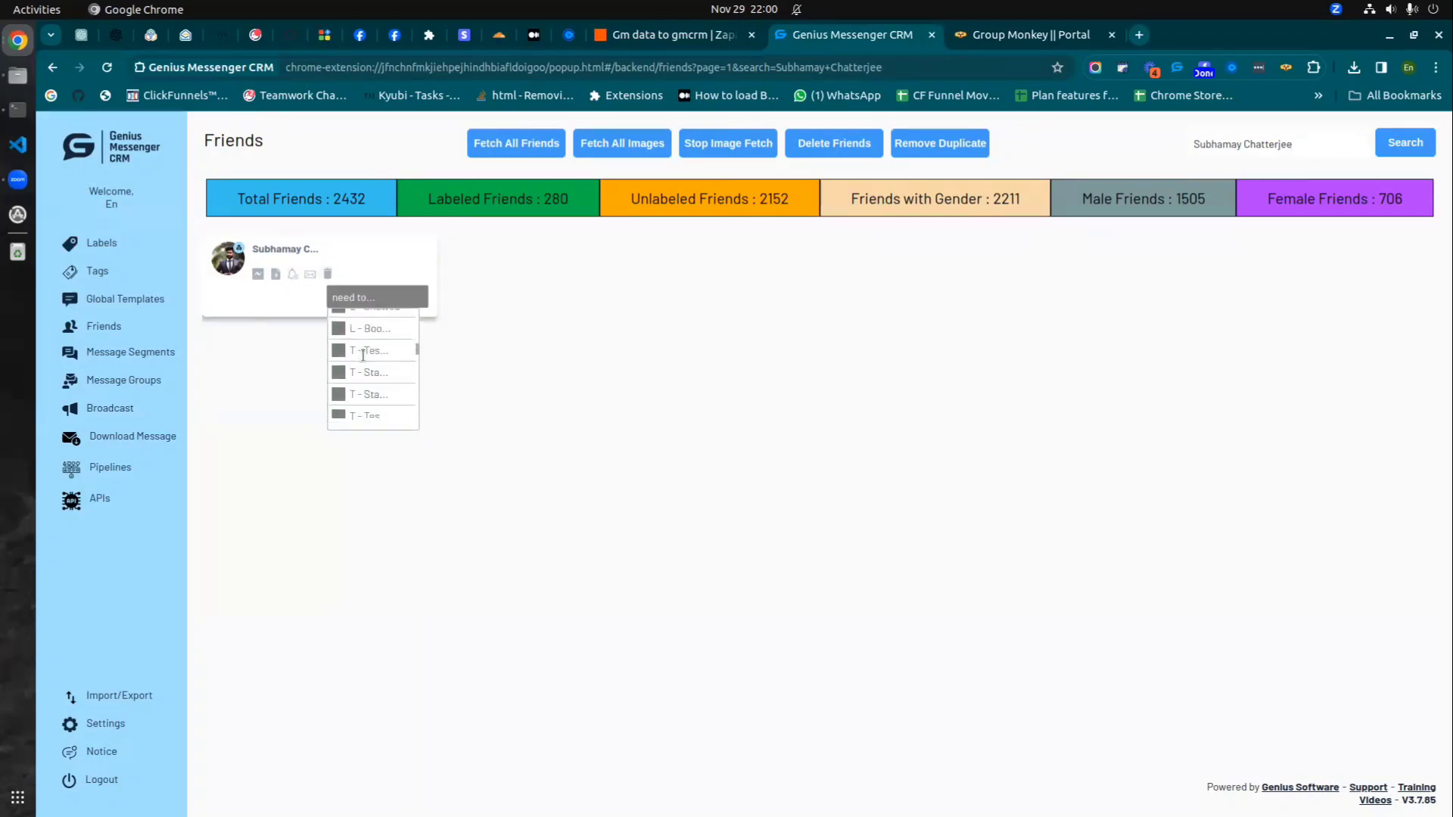
{"action": "scroll", "coordinate": [365, 359], "scroll_direction": "up", "scroll_amount": 5}
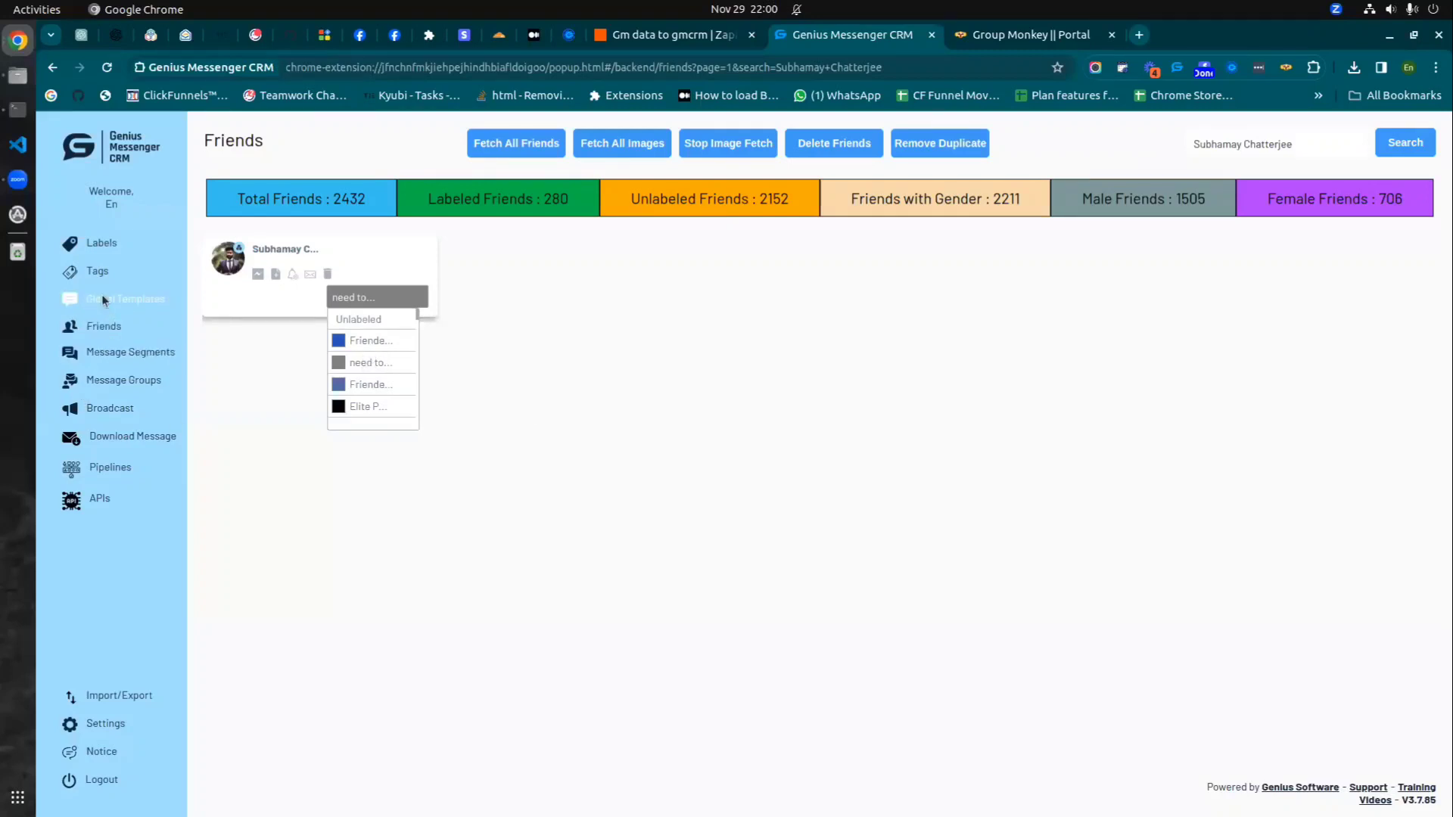
{"action": "left_click", "coordinate": [95, 239]}
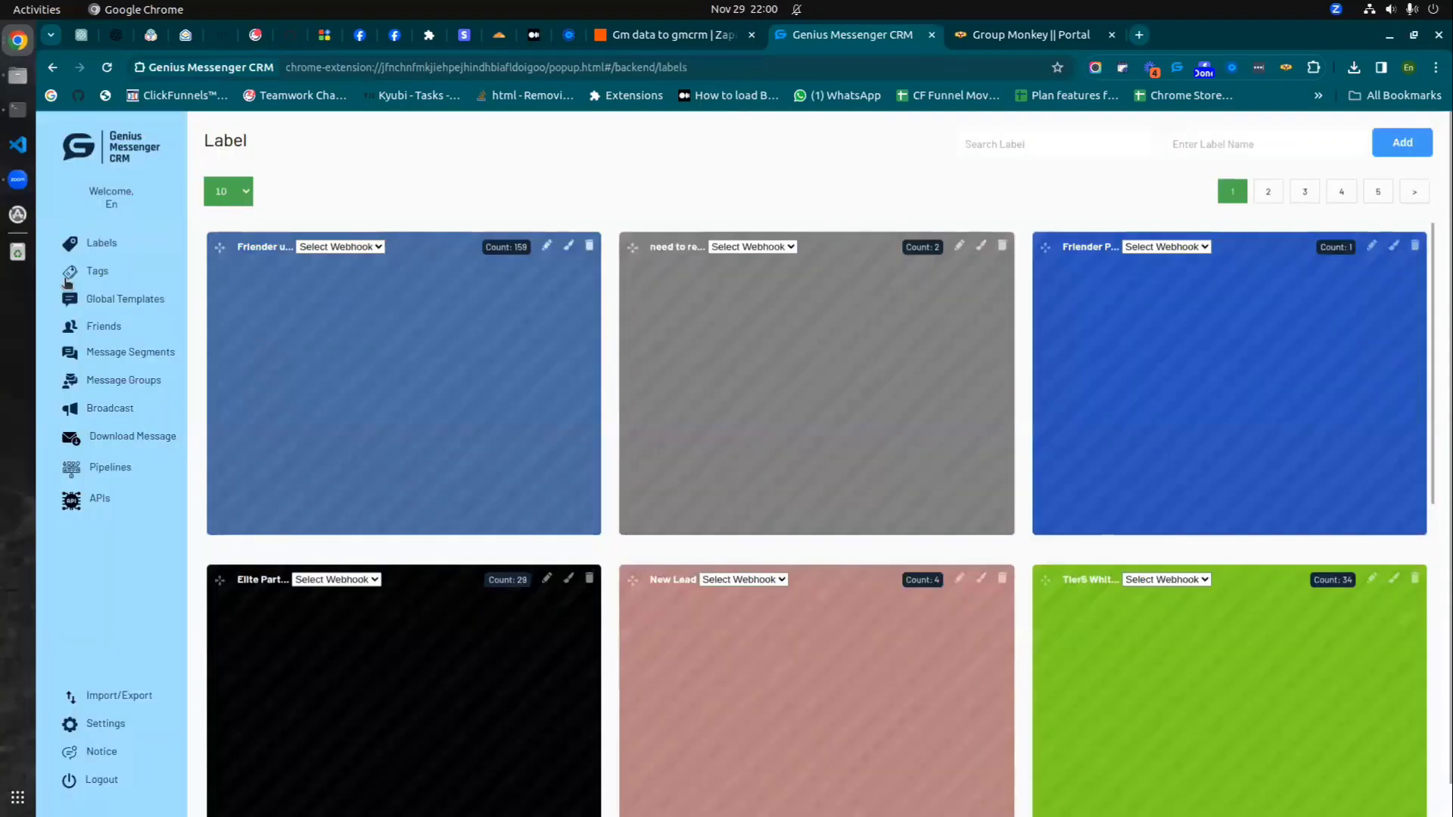
- Filter labels by 'need to' to see the need to remove label's two members, then open Broadcast
{"action": "type", "text": "need to"}
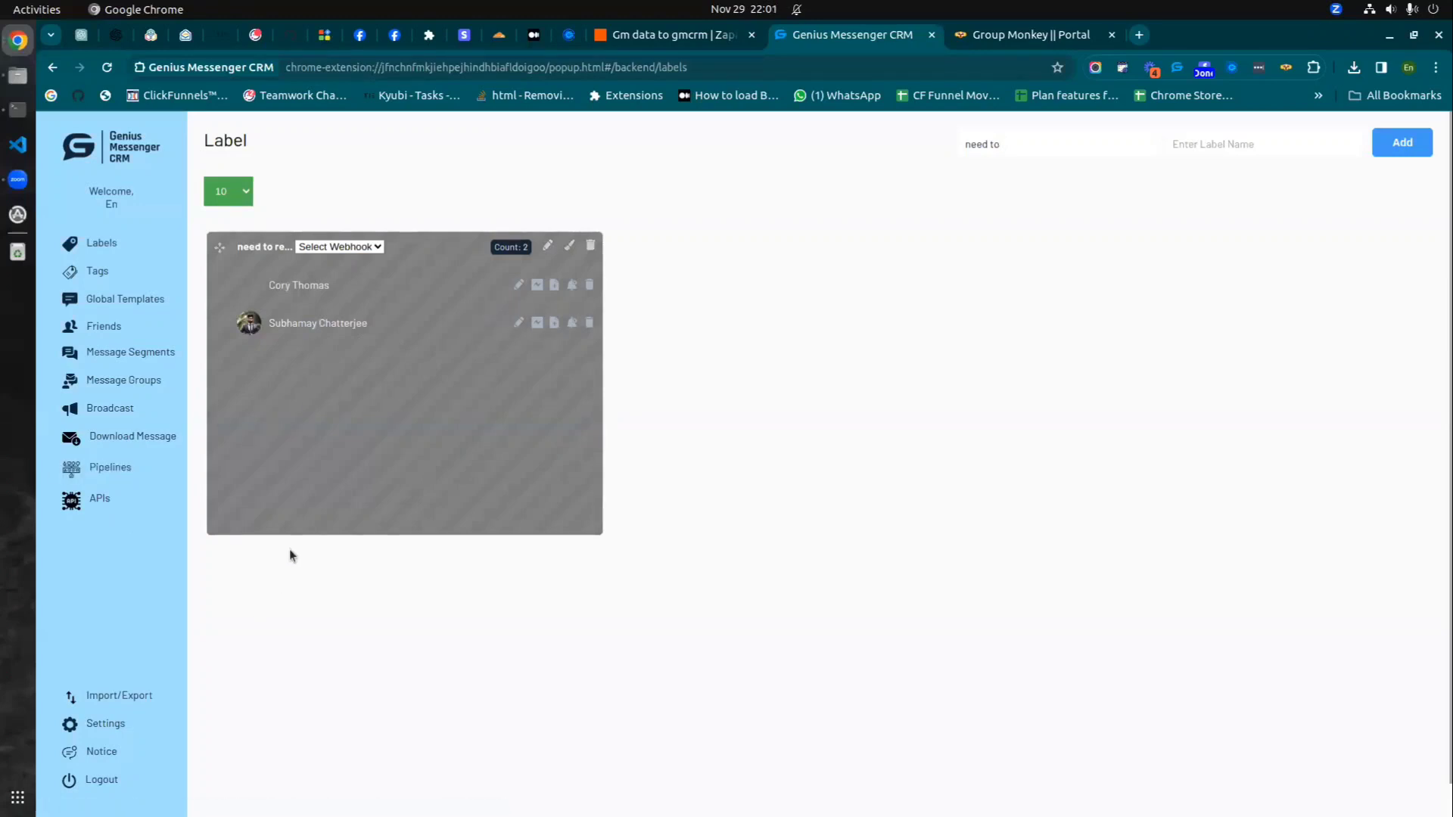
{"action": "left_click", "coordinate": [109, 413]}
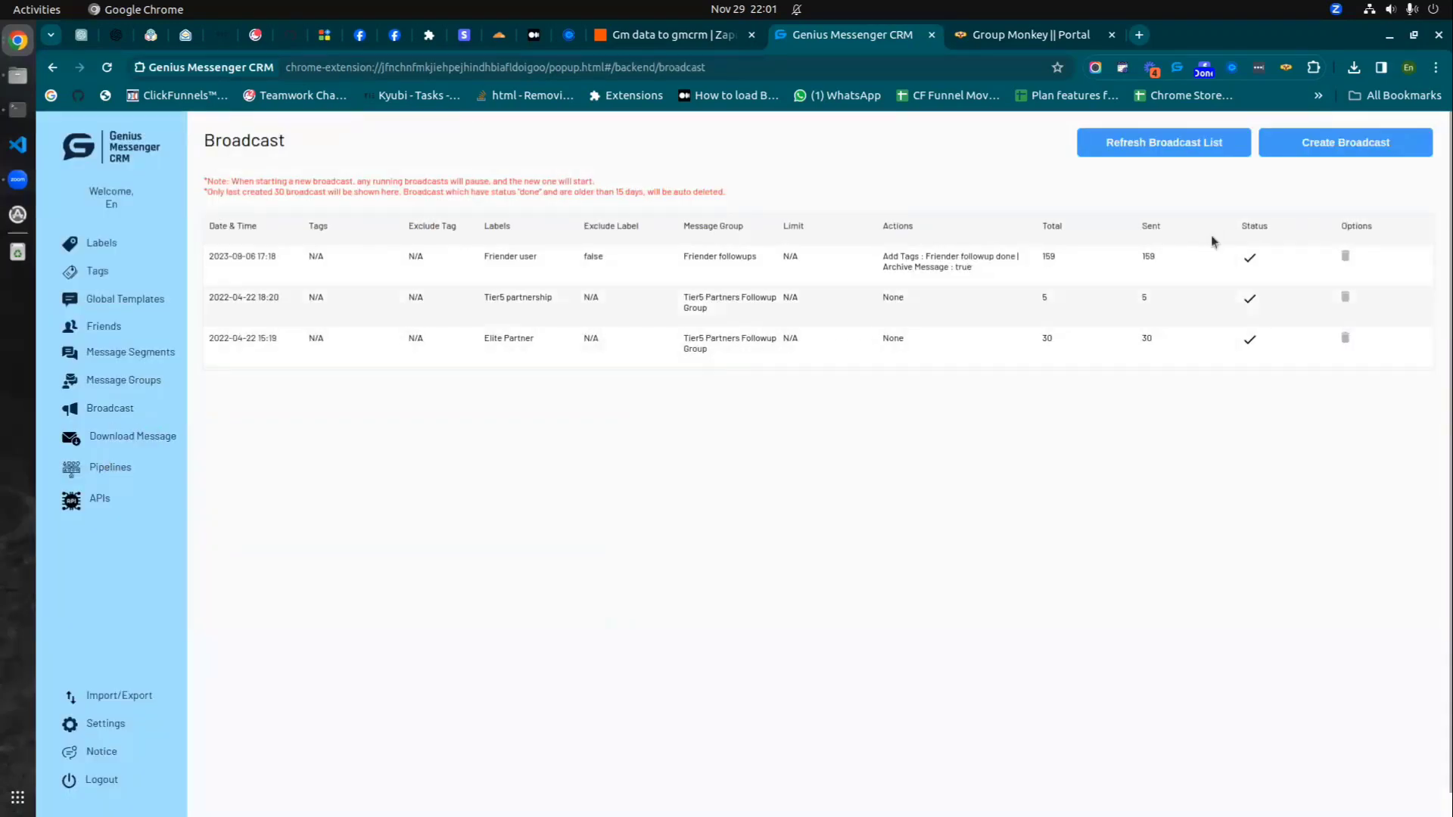
{"action": "left_click", "coordinate": [1344, 143]}
{"action": "left_click", "coordinate": [735, 327]}
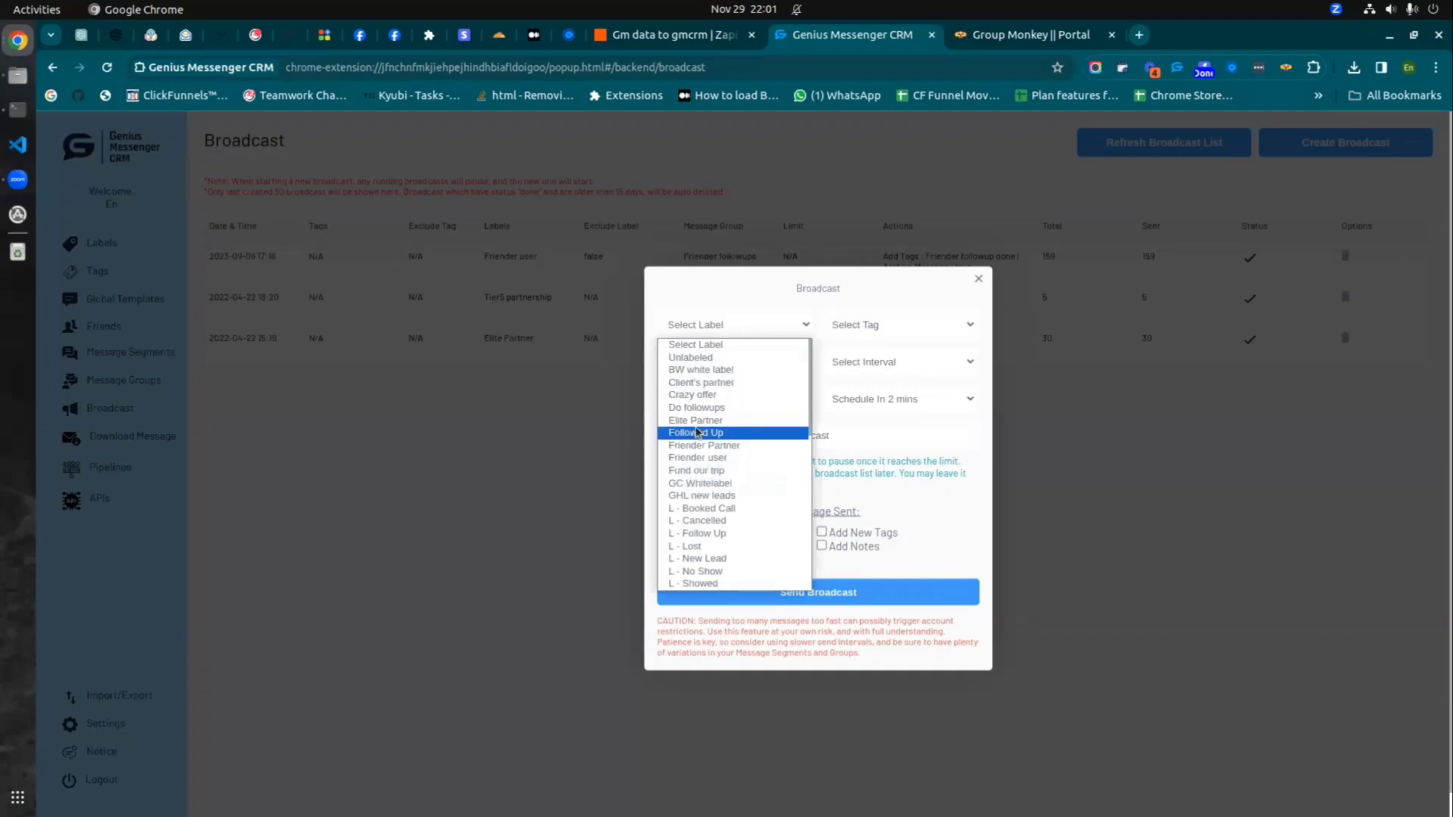
{"action": "scroll", "coordinate": [700, 427], "scroll_direction": "down", "scroll_amount": 2}
{"action": "scroll", "coordinate": [700, 428], "scroll_direction": "down", "scroll_amount": 3}
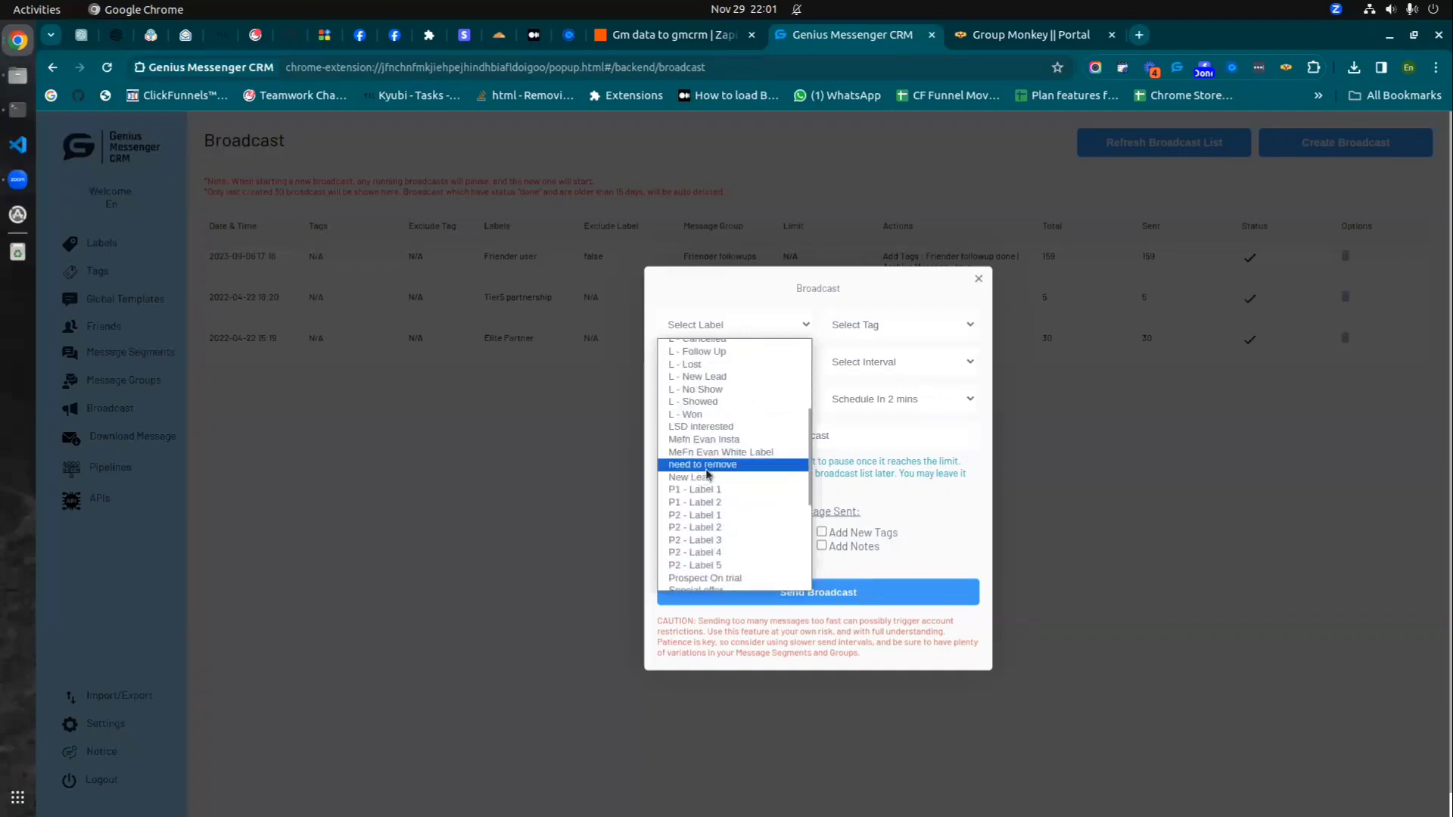
{"action": "left_click", "coordinate": [707, 473]}
{"action": "left_click", "coordinate": [901, 308]}
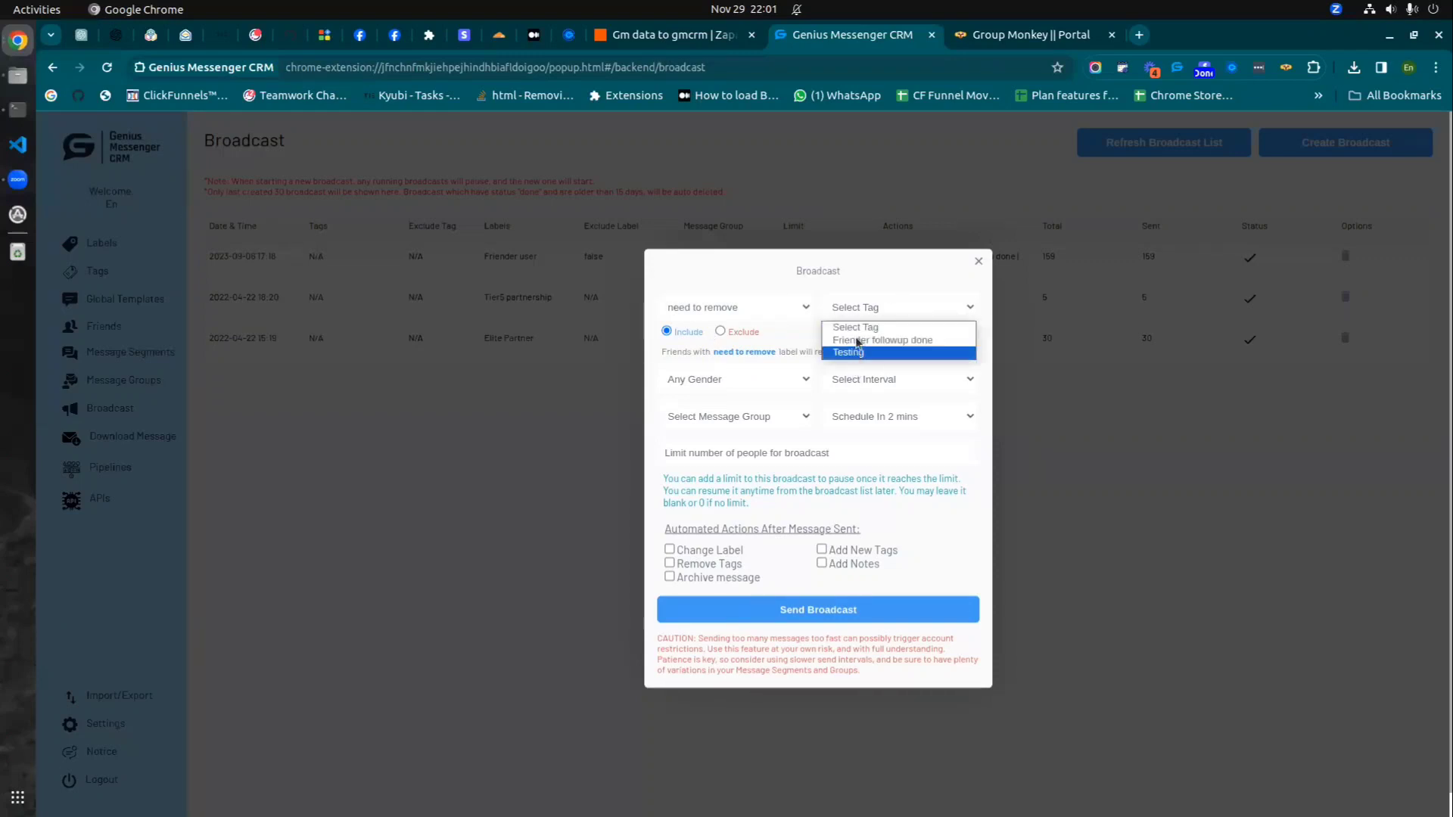
{"action": "left_click", "coordinate": [875, 280]}
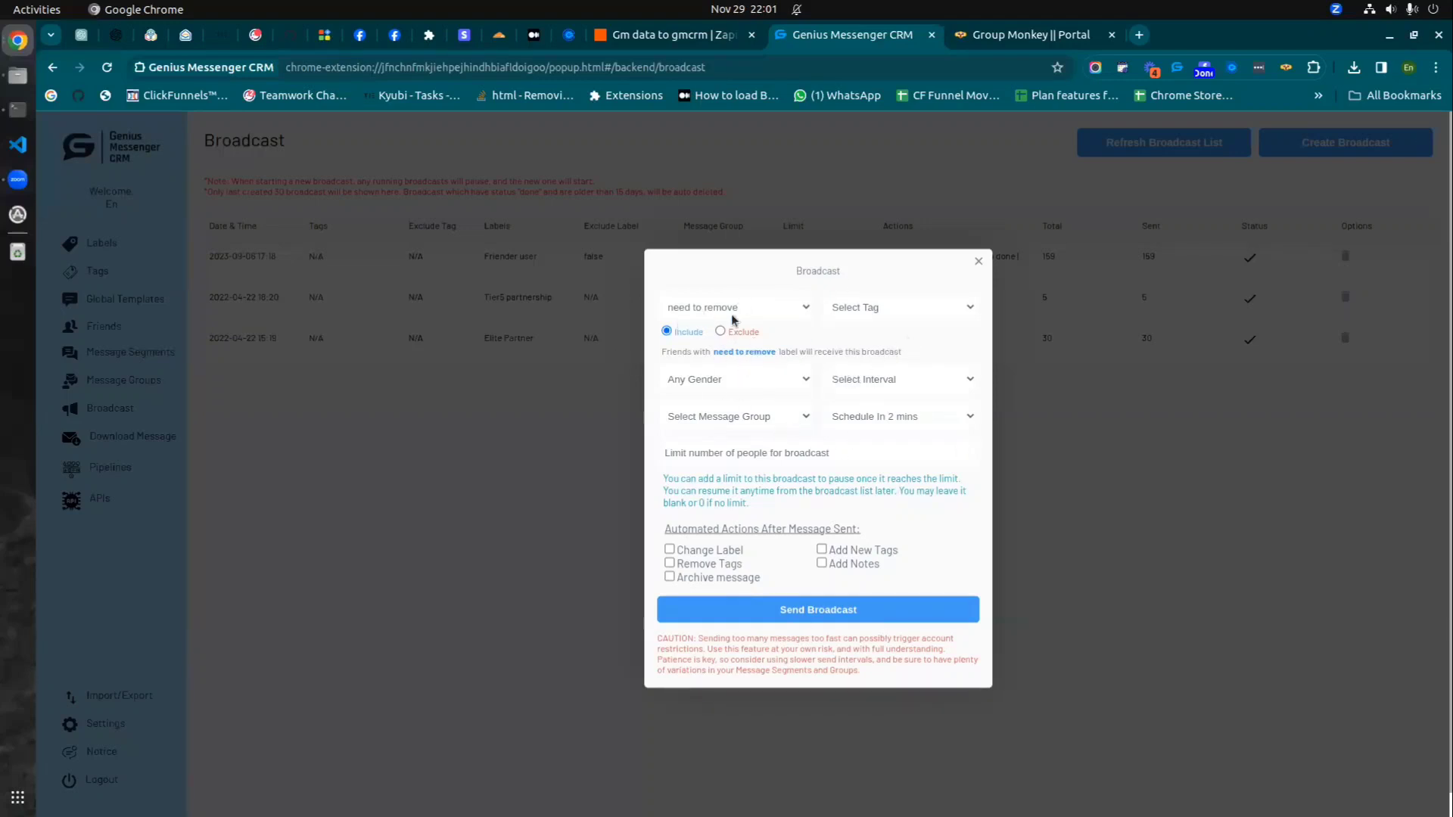
{"action": "left_click", "coordinate": [855, 310]}
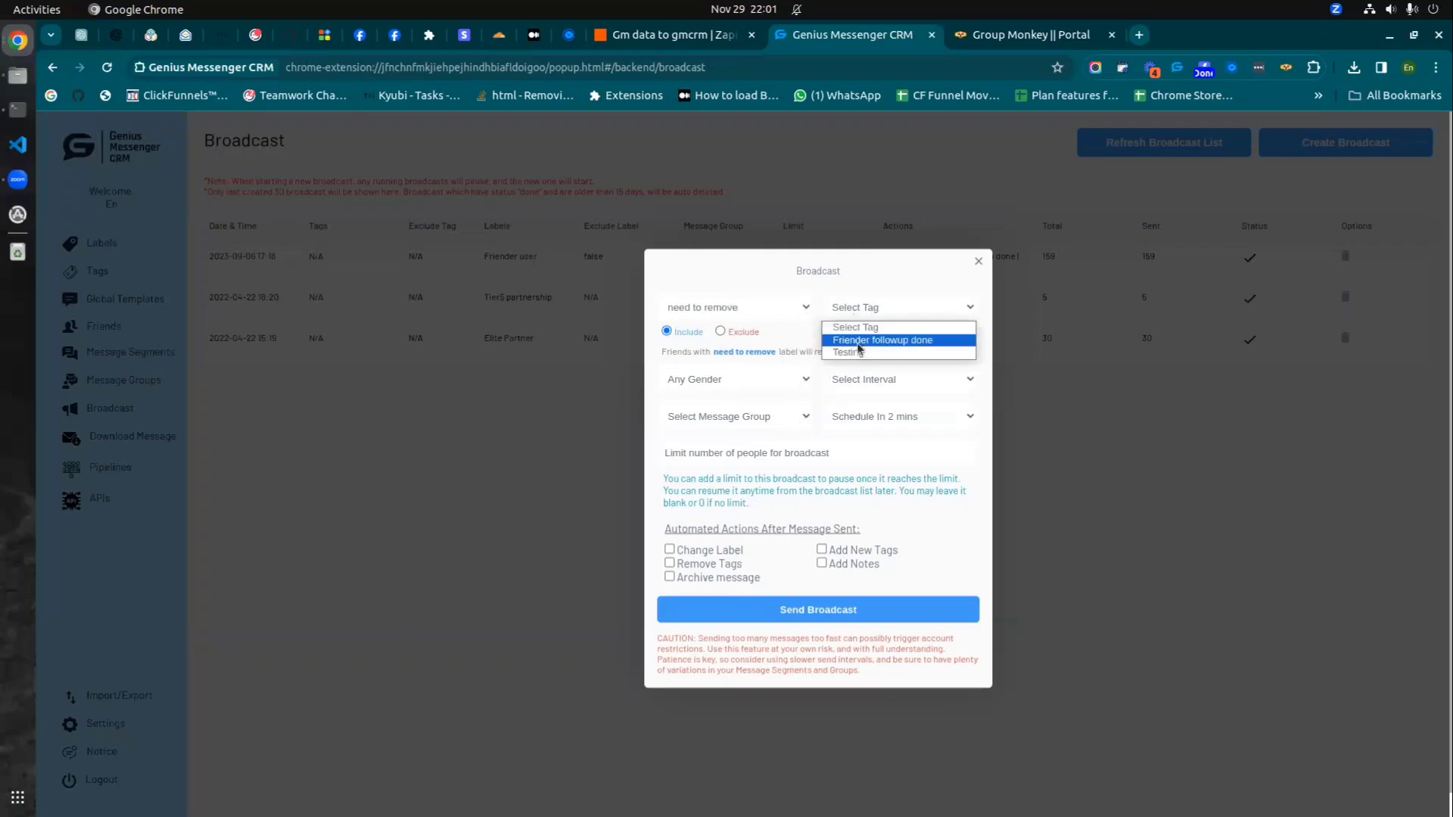
{"action": "left_click", "coordinate": [881, 338]}
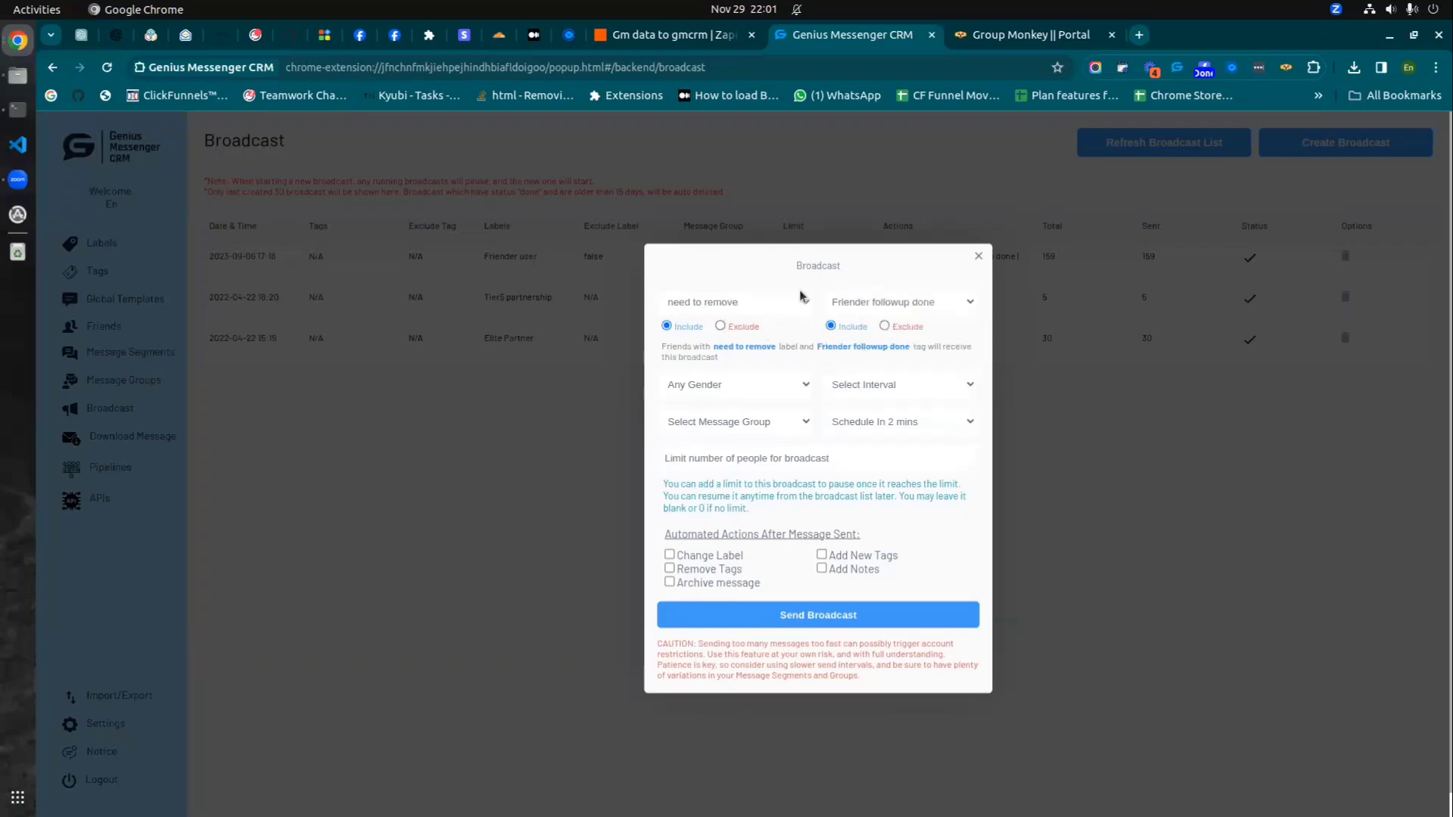
{"action": "left_click", "coordinate": [859, 302]}
{"action": "left_click", "coordinate": [944, 314]}
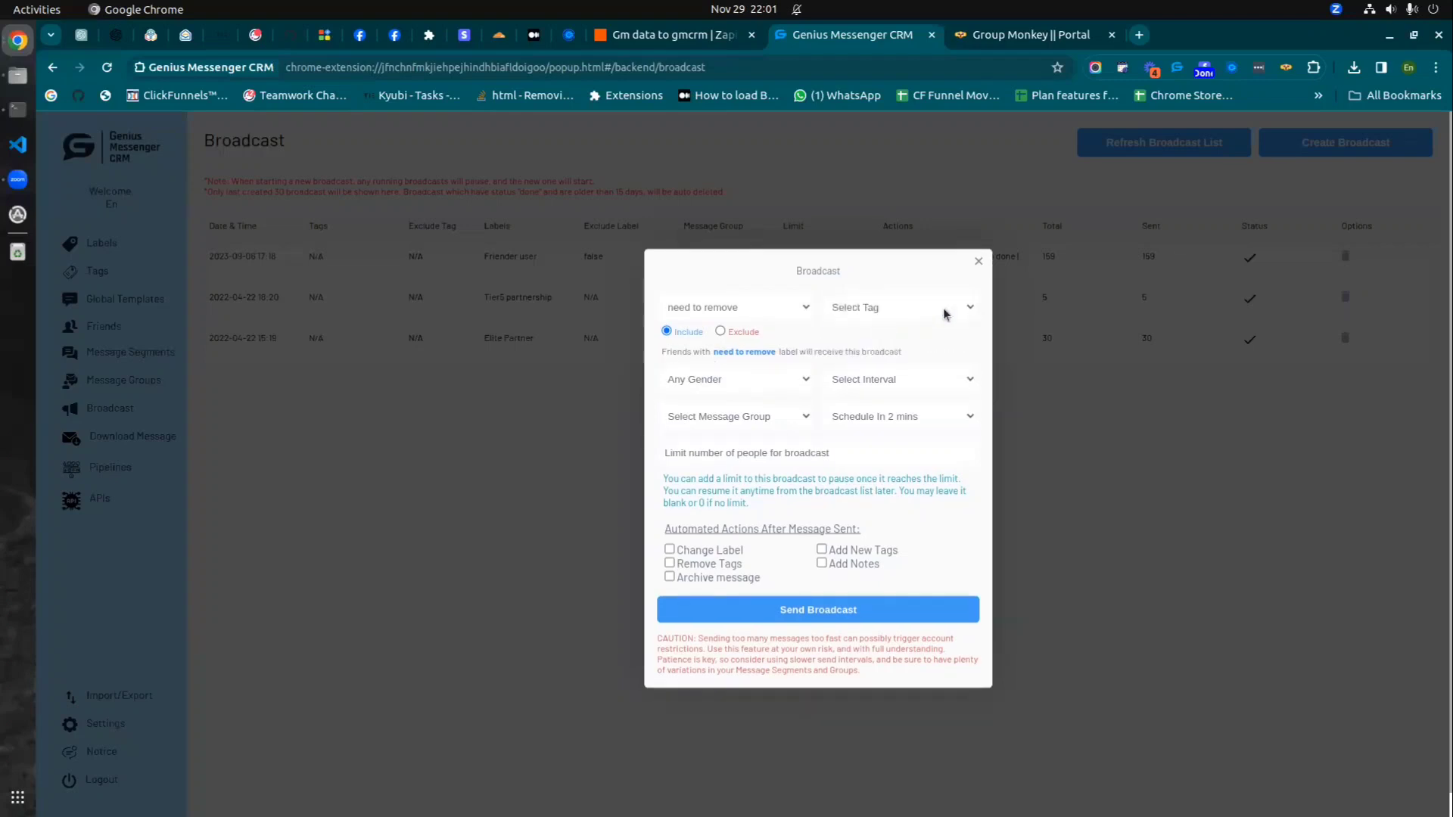
{"action": "left_click", "coordinate": [978, 261]}
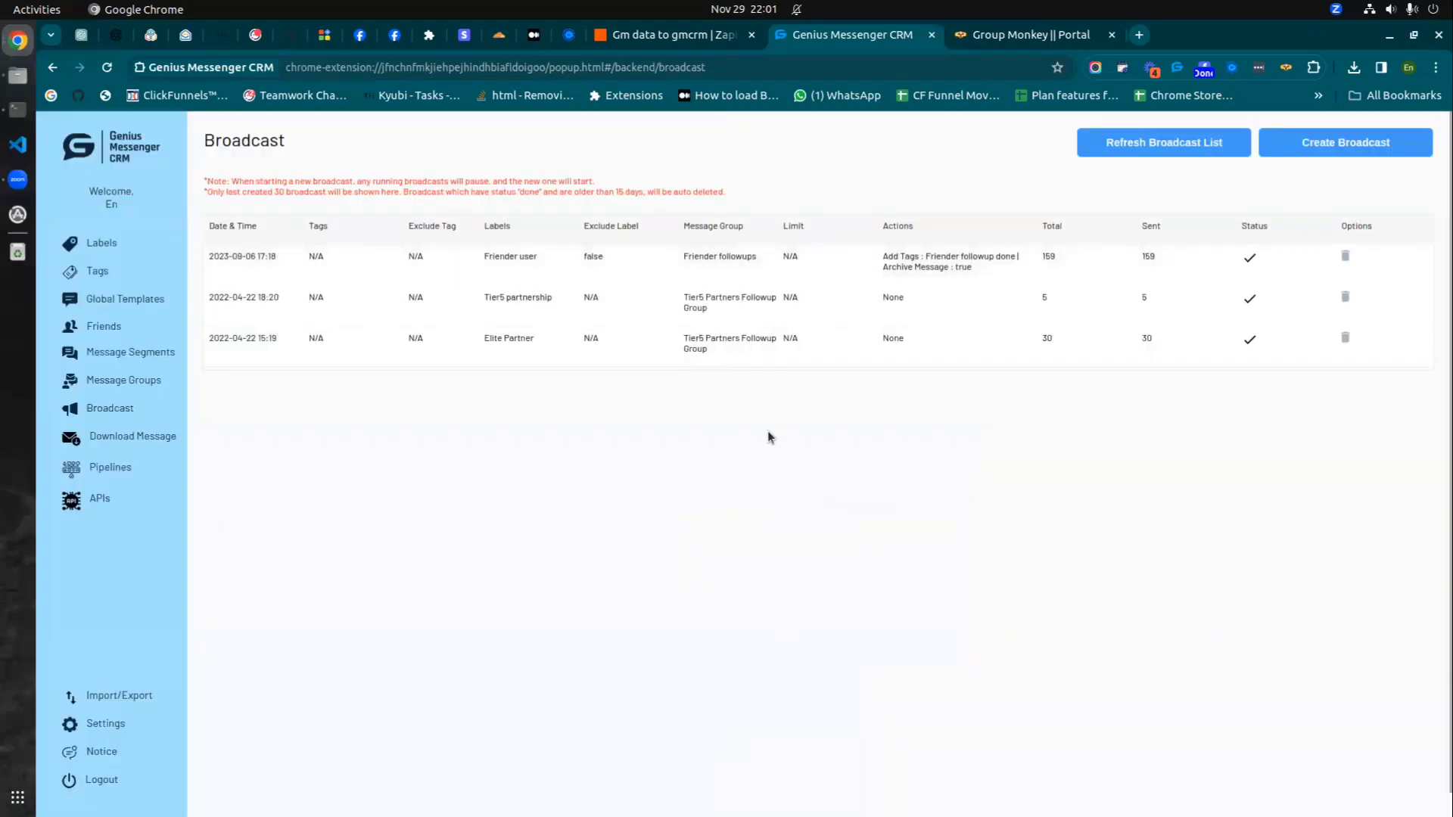